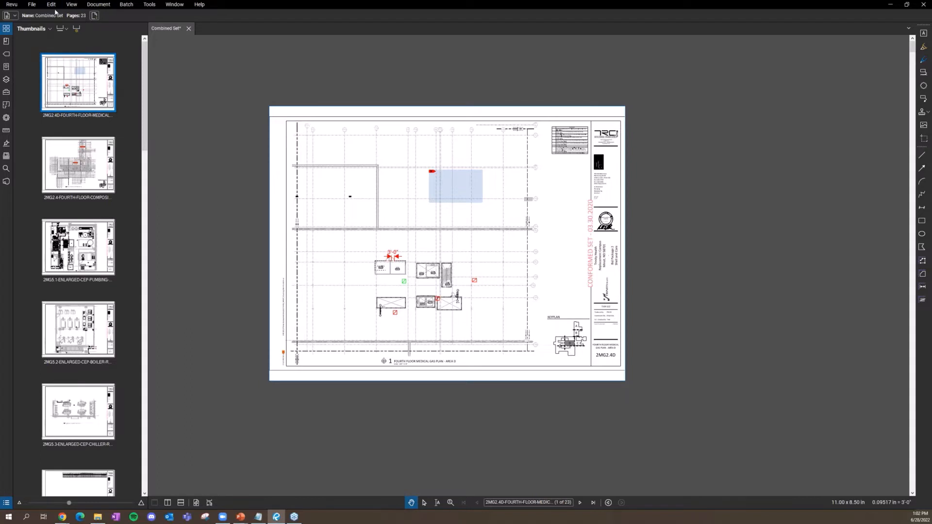
pyautogui.click(33, 5)
pyautogui.click(34, 5)
pyautogui.click(34, 5)
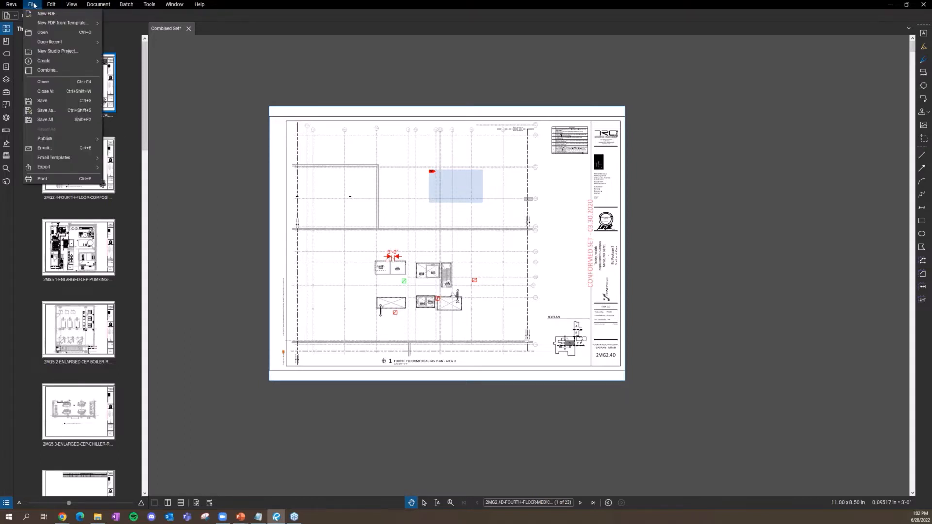
pyautogui.click(292, 167)
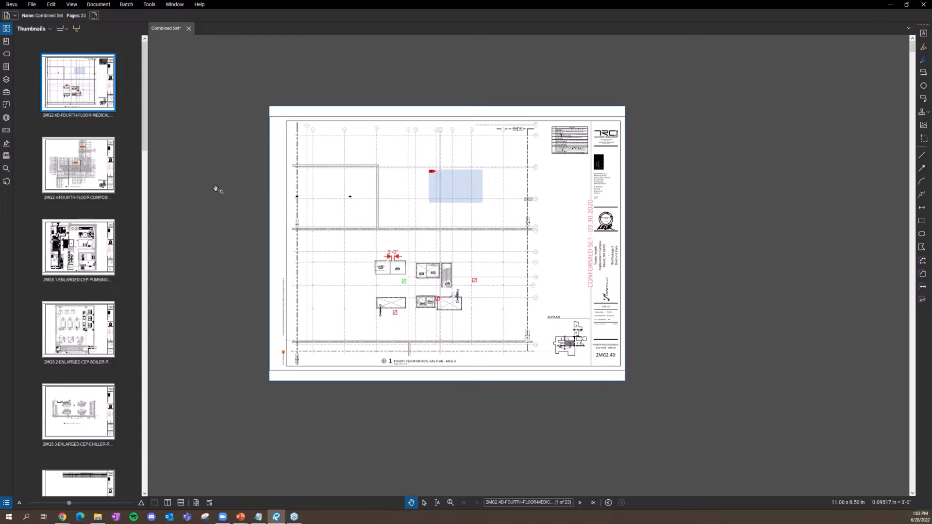
pyautogui.scroll(-1, 298, 89)
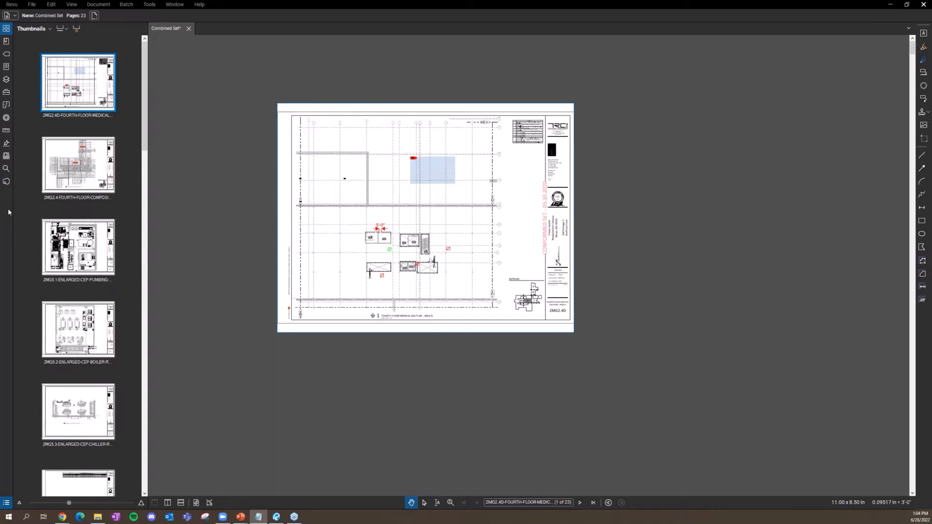
pyautogui.click(5, 117)
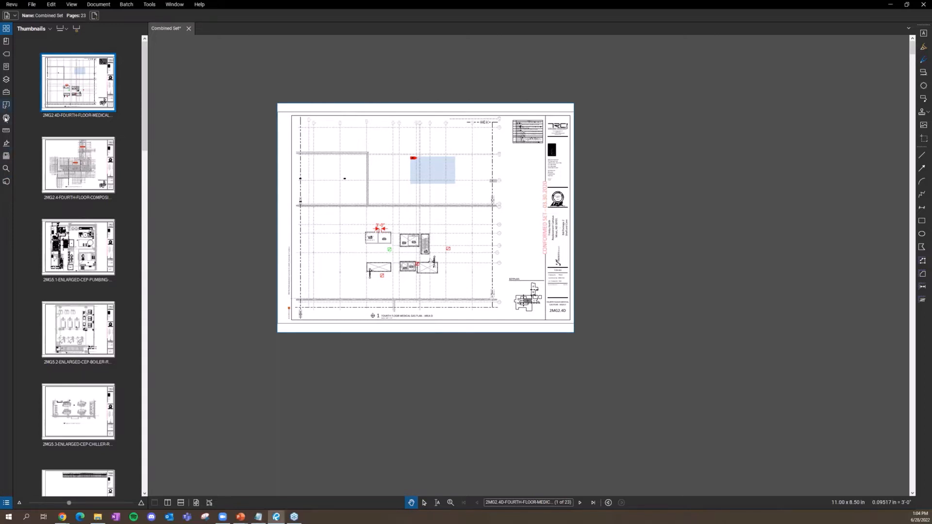
pyautogui.click(6, 105)
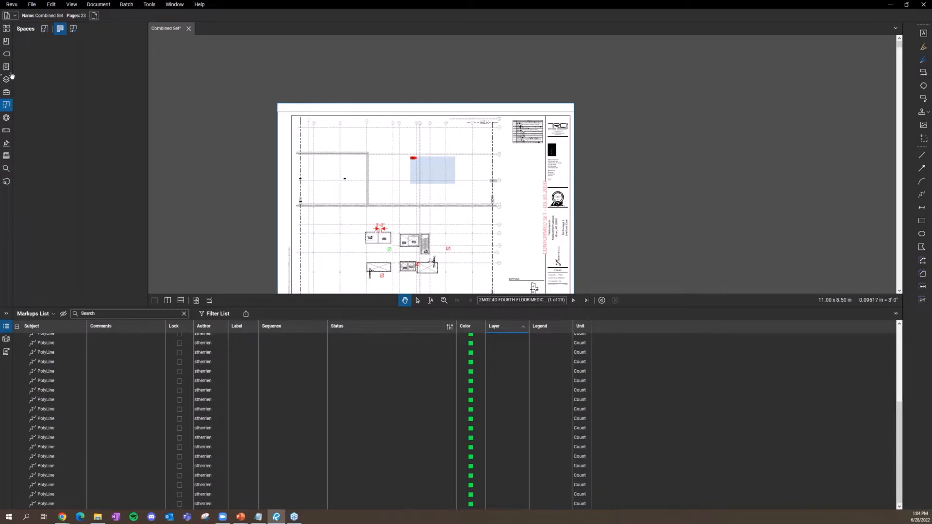
pyautogui.click(5, 106)
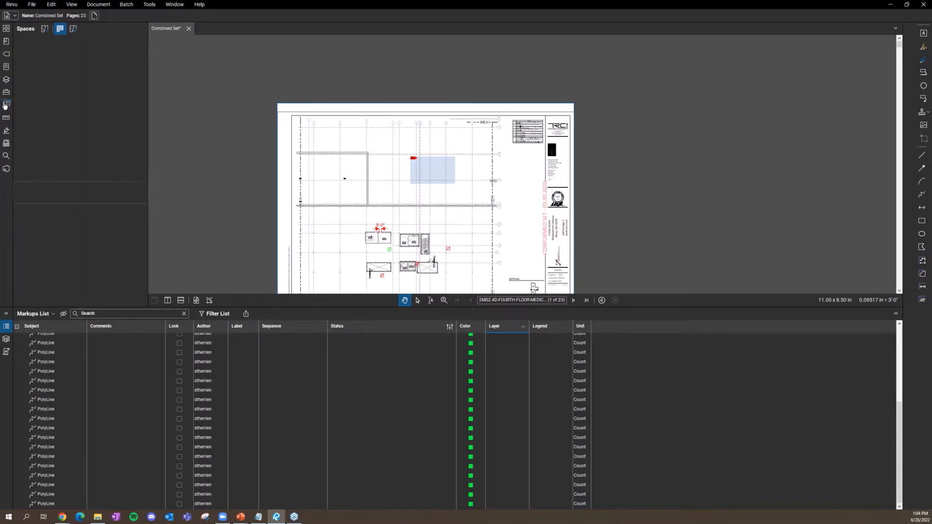
pyautogui.moveTo(5, 105); pyautogui.dragTo(6, 103)
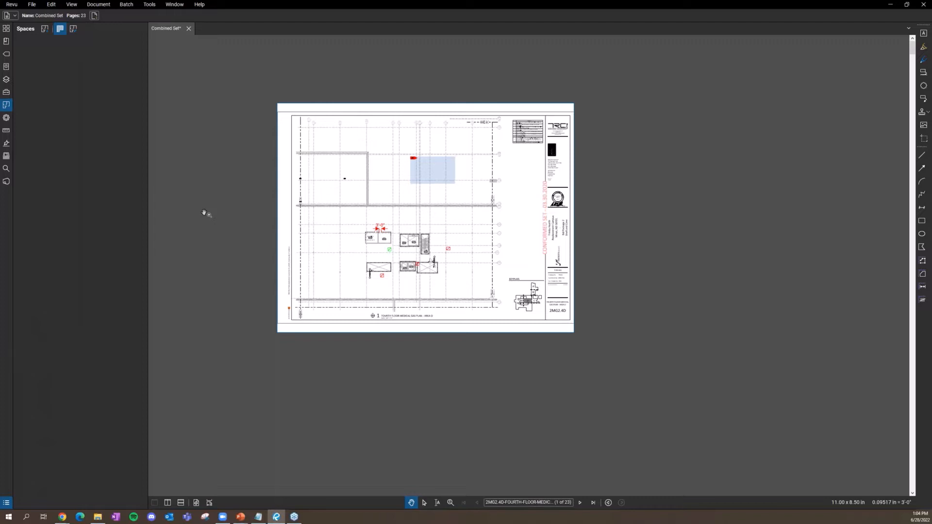
pyautogui.click(7, 30)
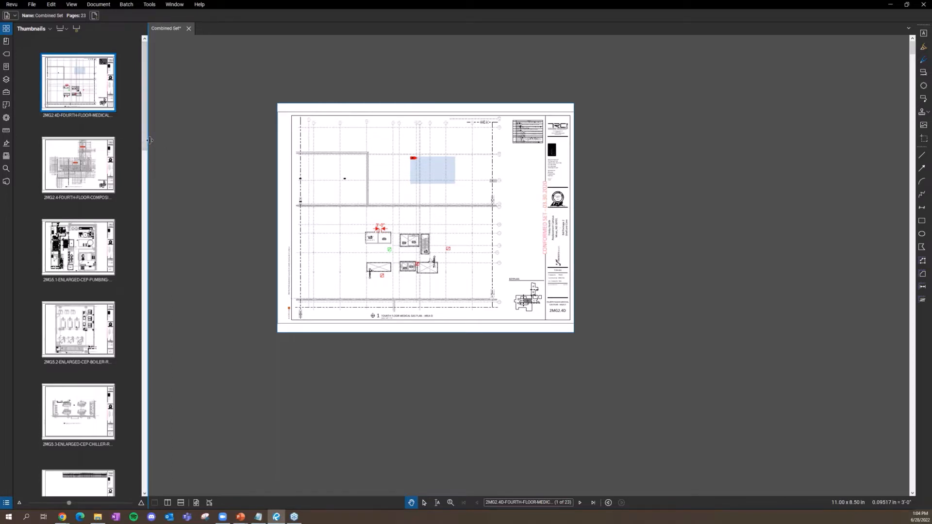
pyautogui.moveTo(150, 141); pyautogui.dragTo(207, 141)
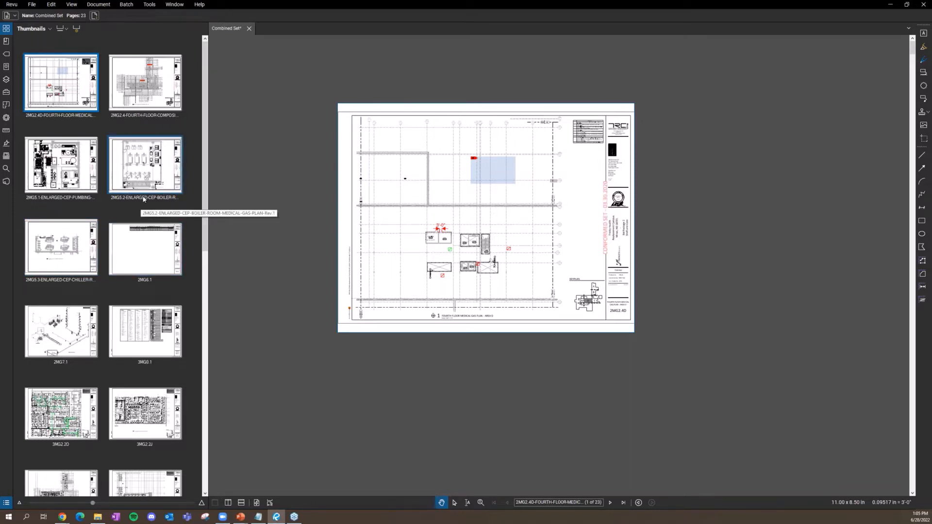
# Step: Scroll down through the widened thumbnails to check the sheet labels, then back to the top
pyautogui.scroll(-10, 141, 200)
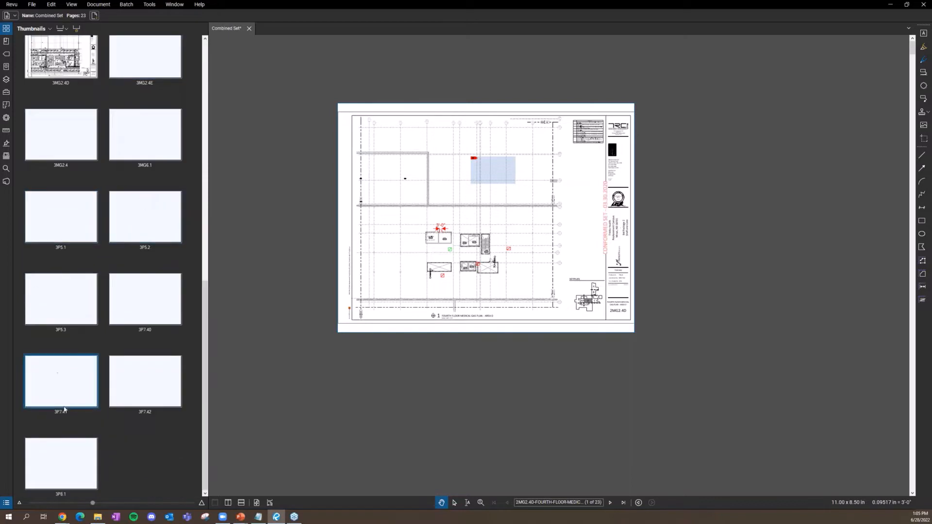
pyautogui.scroll(10, 130, 397)
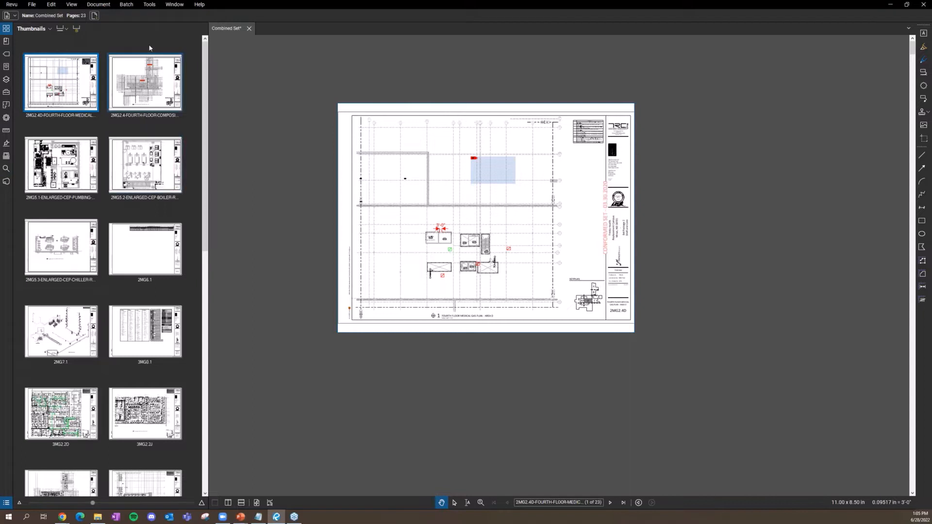
# Step: Open the Create Page Labels dialog for all 23 pages and move it to the left
pyautogui.click(77, 29)
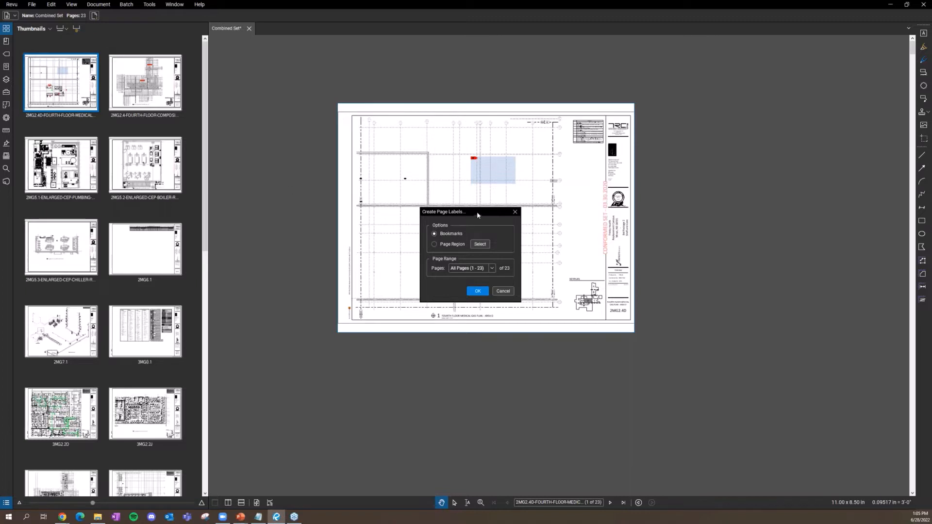
pyautogui.moveTo(476, 212); pyautogui.dragTo(288, 113)
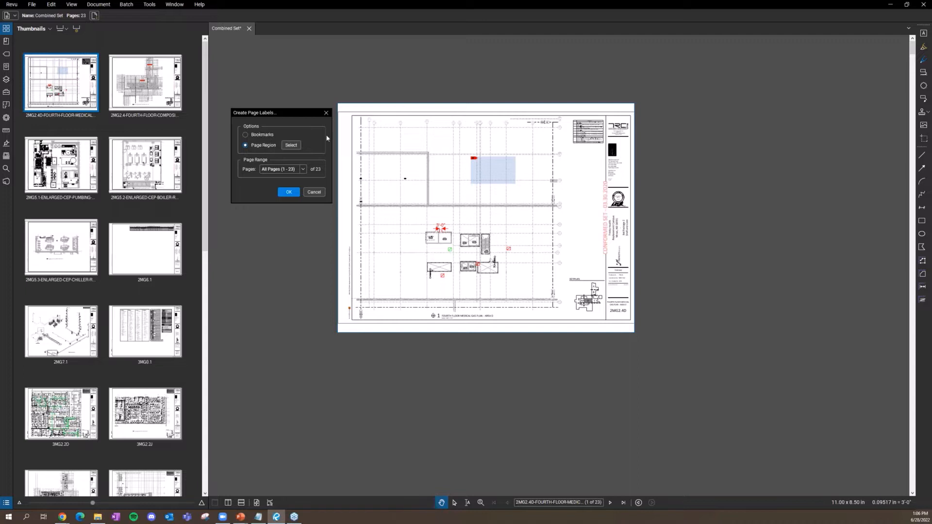
# Step: Draw the page-label region around the title block's 2MG2.4D sheet number
pyautogui.click(291, 146)
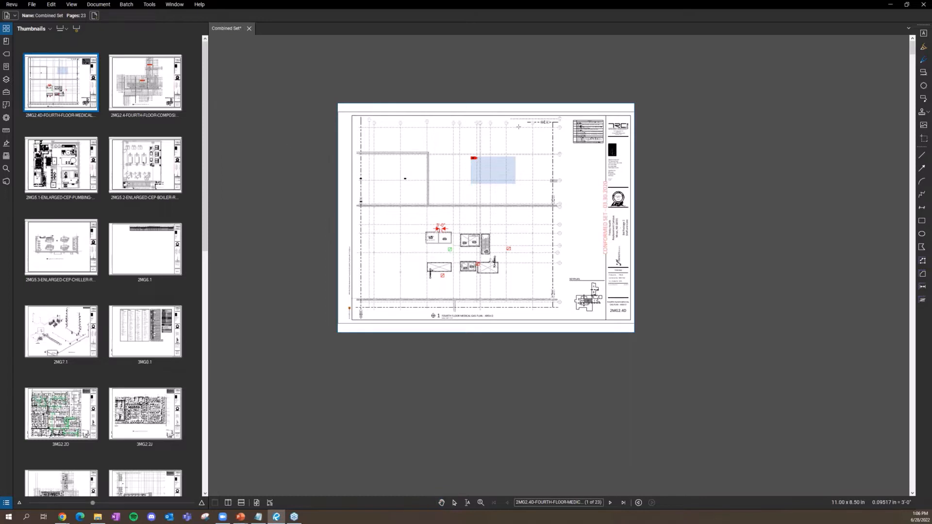
pyautogui.scroll(5, 619, 318)
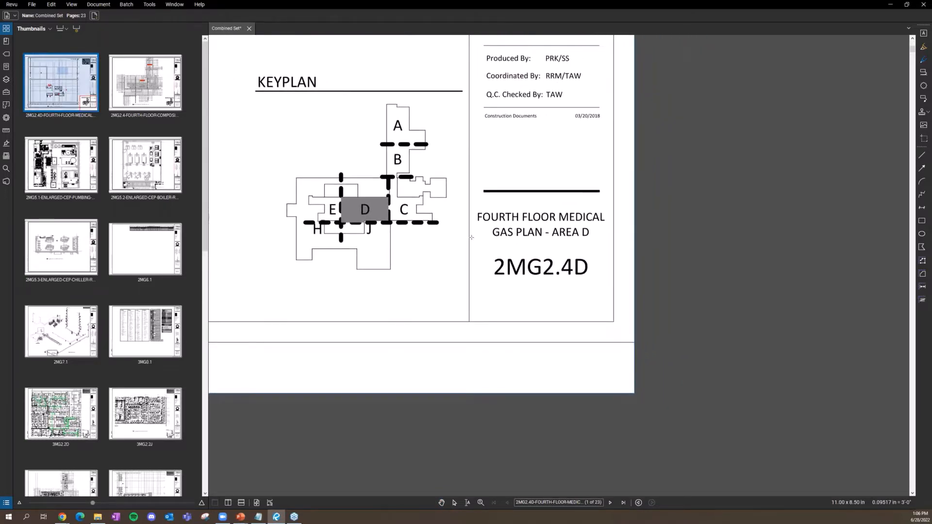
pyautogui.moveTo(487, 256); pyautogui.dragTo(613, 291)
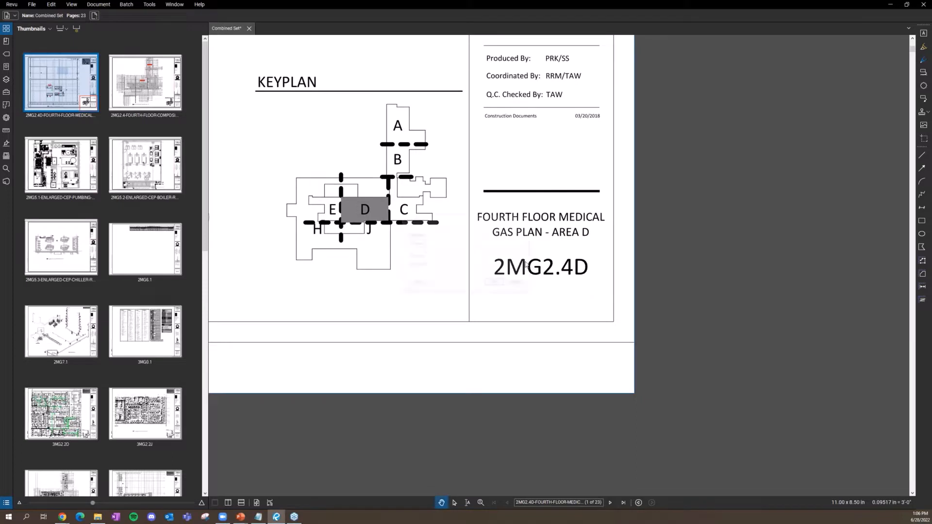
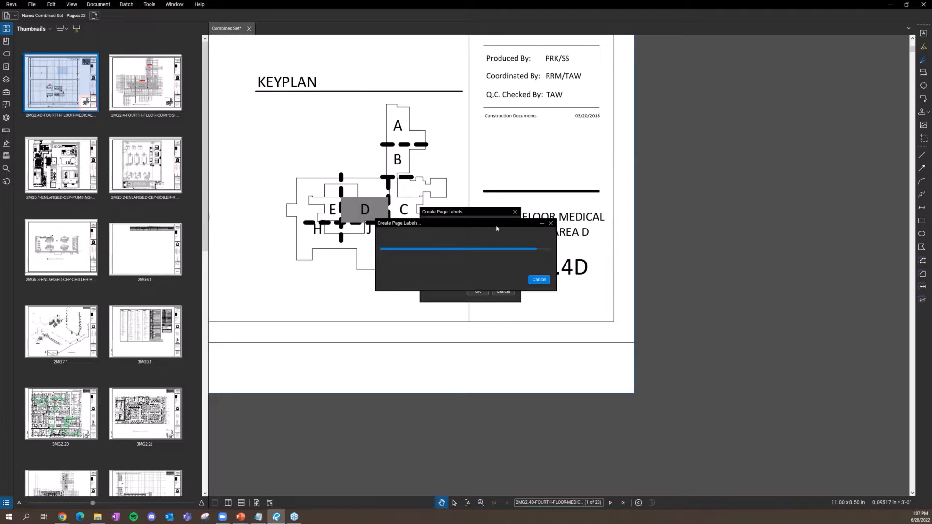
# Step: Let the new page labels finish applying, then open sheet 3P7.42 from Thumbnails
pyautogui.moveTo(497, 227); pyautogui.dragTo(625, 140)
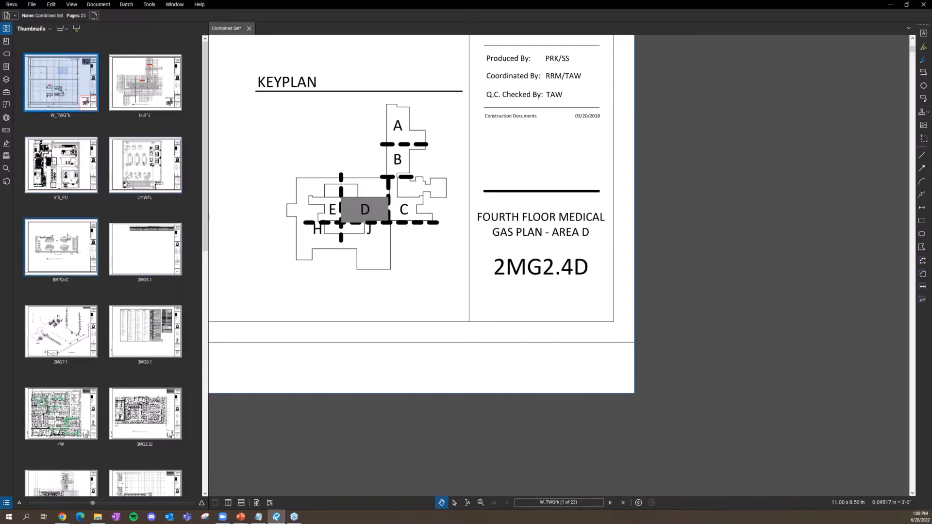
pyautogui.scroll(-10, 131, 254)
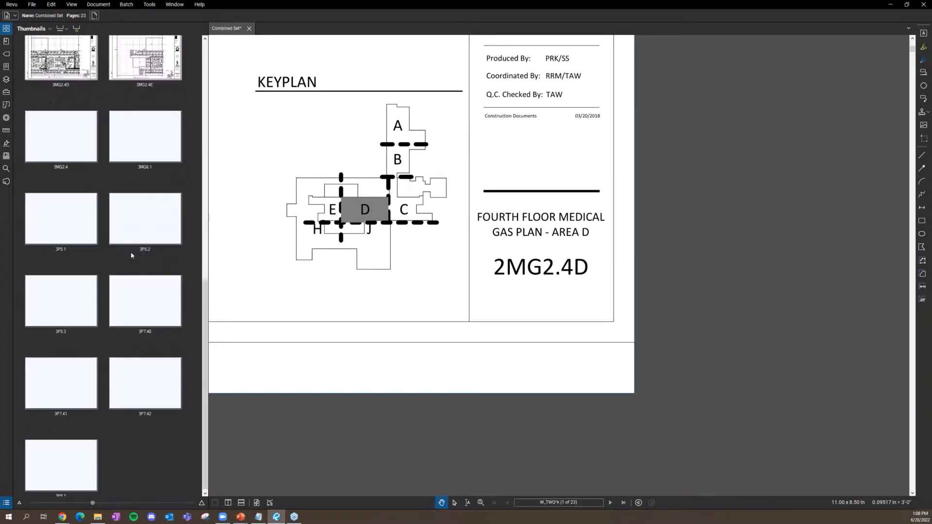
pyautogui.click(147, 375)
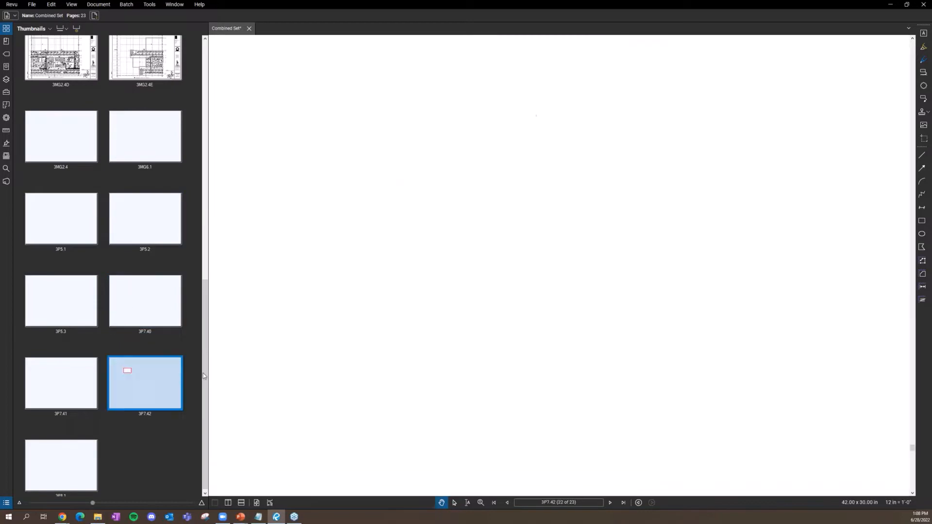
# Step: Zoom and pan to the title block of sheet 3P7.42
pyautogui.scroll(-10, 612, 374)
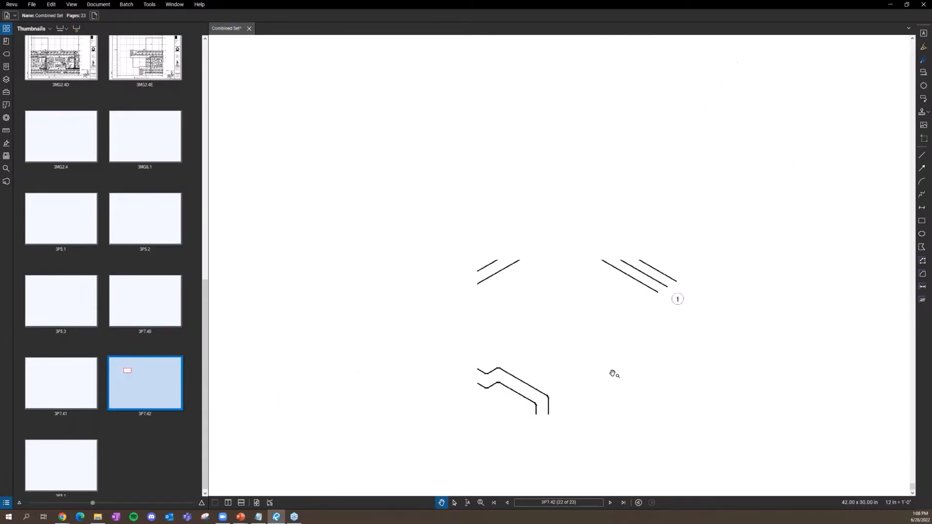
pyautogui.scroll(-1, 609, 373)
pyautogui.moveTo(610, 373); pyautogui.dragTo(213, 146)
pyautogui.moveTo(713, 478); pyautogui.dragTo(628, 353)
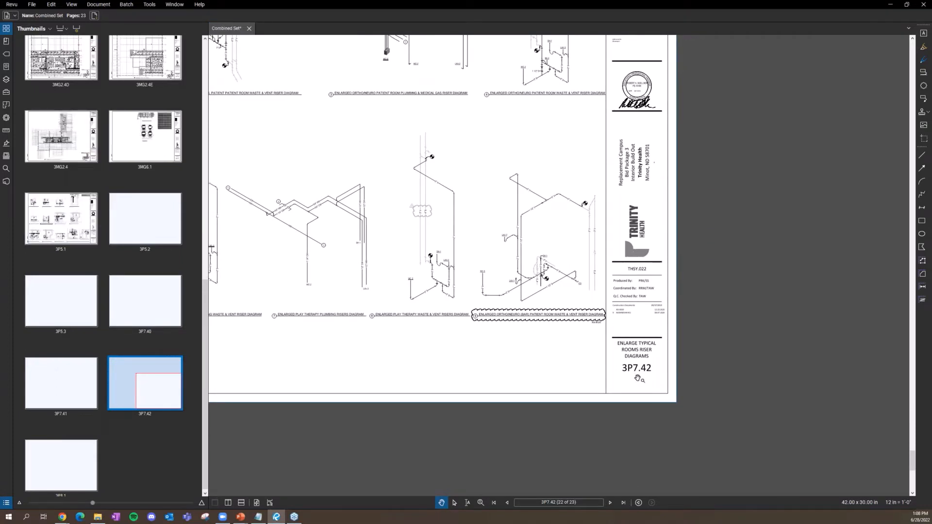
# Step: Generate bookmarks for all 23 pages, named from their page labels
pyautogui.click(6, 42)
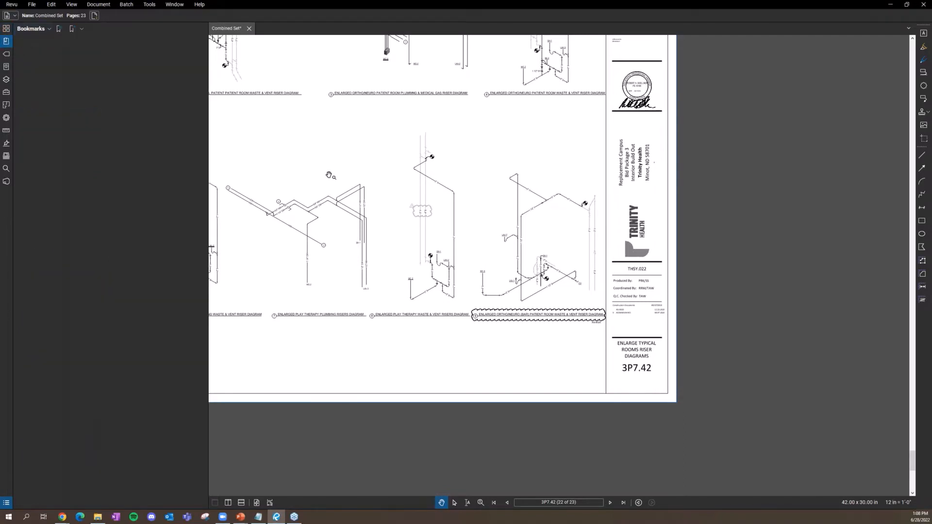
pyautogui.scroll(-3, 328, 175)
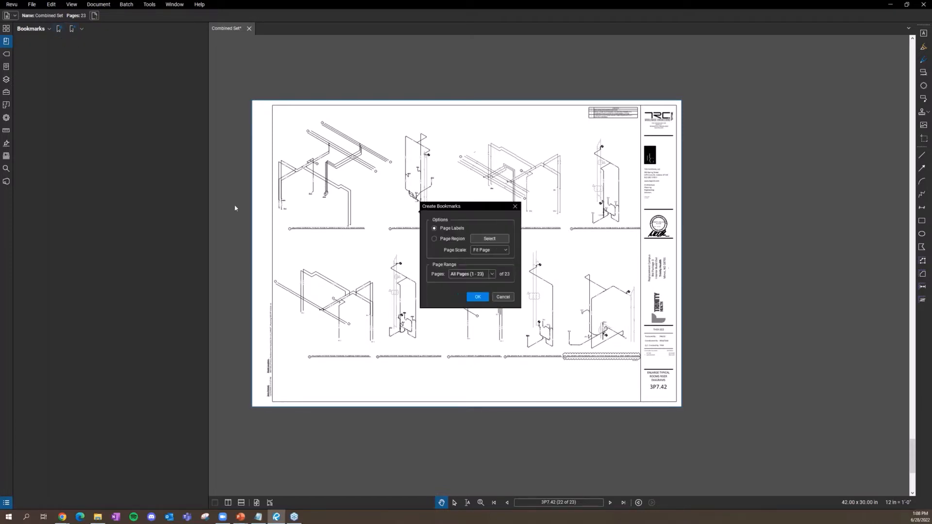
pyautogui.moveTo(488, 205); pyautogui.dragTo(301, 152)
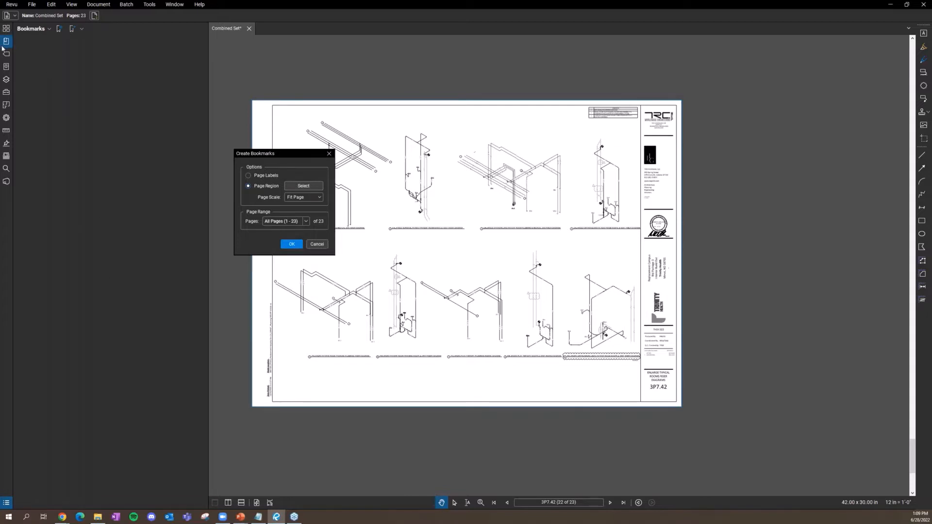
pyautogui.click(248, 175)
pyautogui.click(291, 244)
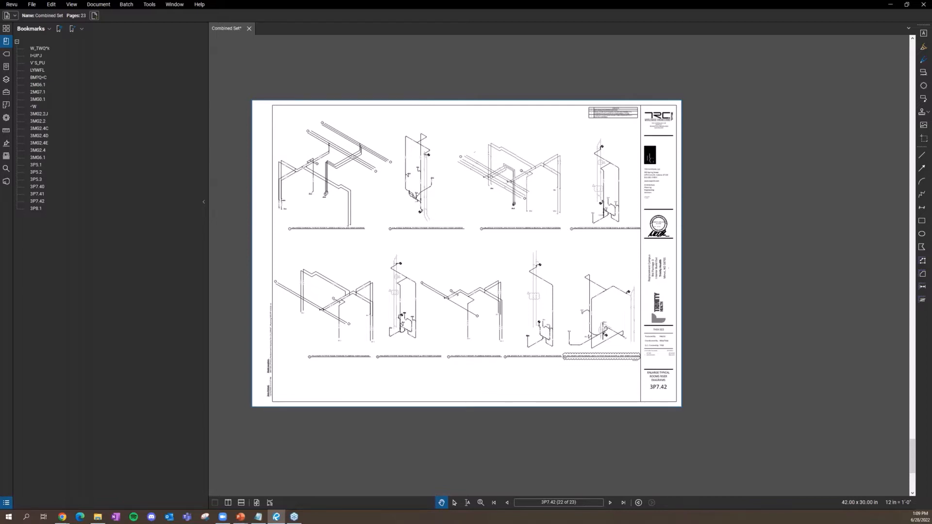
# Step: Go to sheet 3MG2.2J and zoom to the Clean Scope Storage area near gridlines T12–T17
pyautogui.click(44, 115)
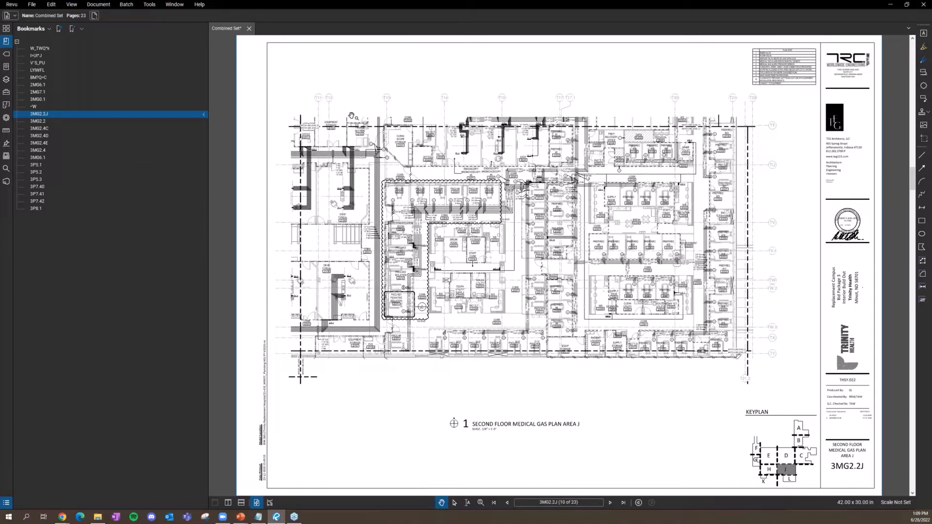
pyautogui.scroll(5, 355, 135)
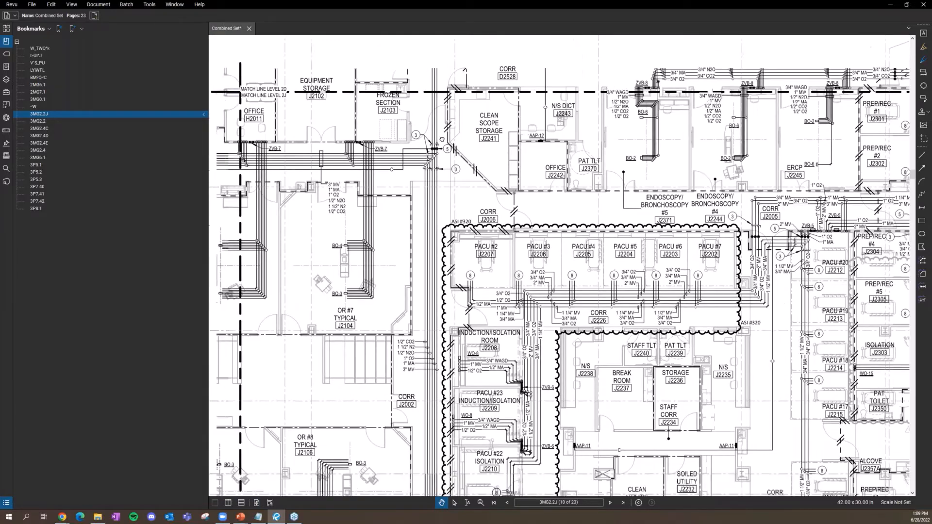
pyautogui.moveTo(442, 139); pyautogui.dragTo(451, 147)
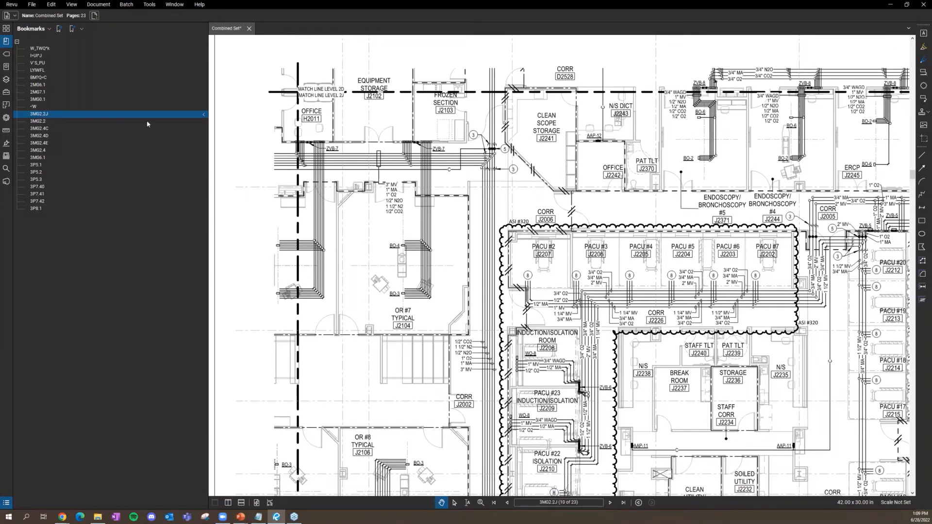
pyautogui.moveTo(505, 198); pyautogui.dragTo(362, 233)
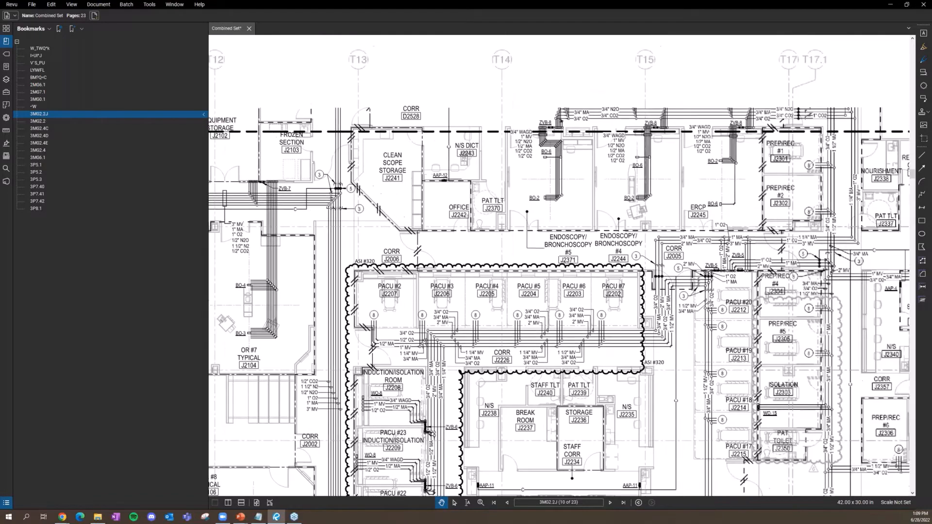
pyautogui.scroll(4, 393, 137)
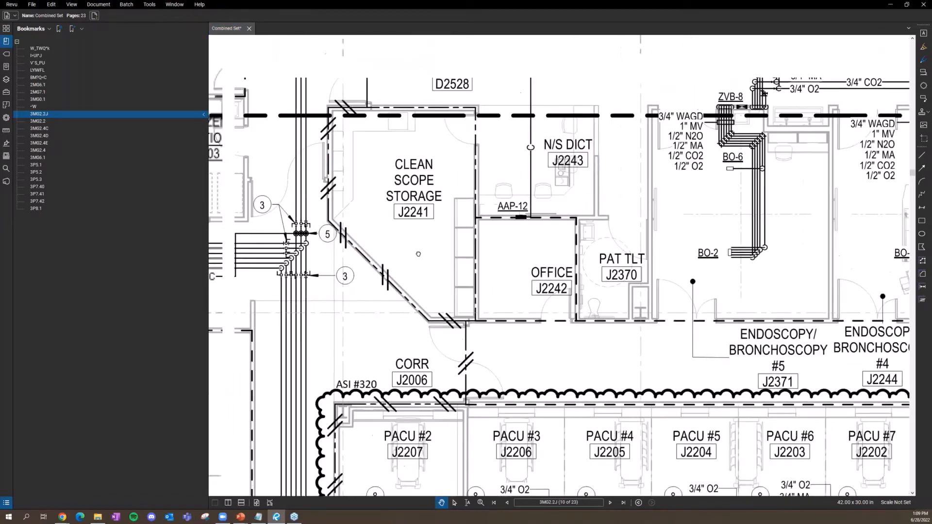
pyautogui.scroll(2, 418, 254)
pyautogui.scroll(3, 411, 230)
pyautogui.moveTo(506, 278); pyautogui.dragTo(504, 269)
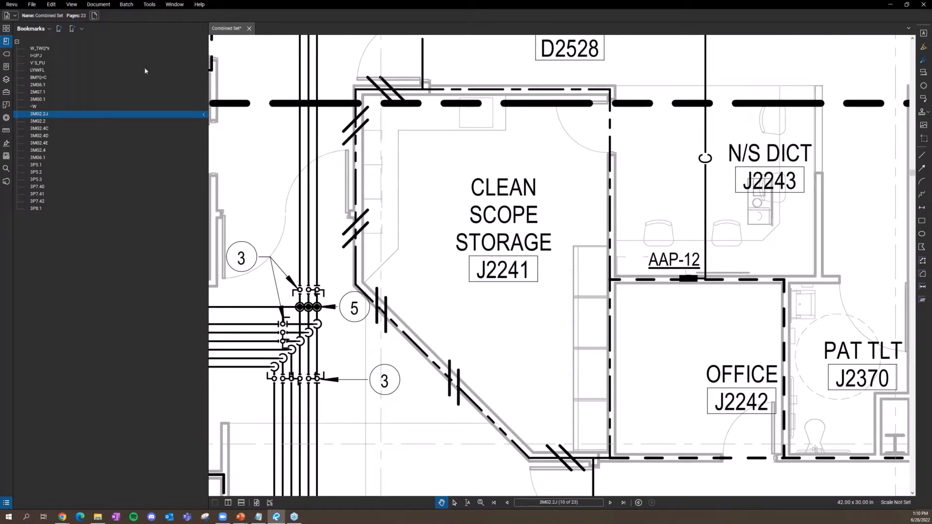
# Step: Bookmark this close-up as 'CSSS - Review' and nest it under 3MG2.2J
pyautogui.click(72, 29)
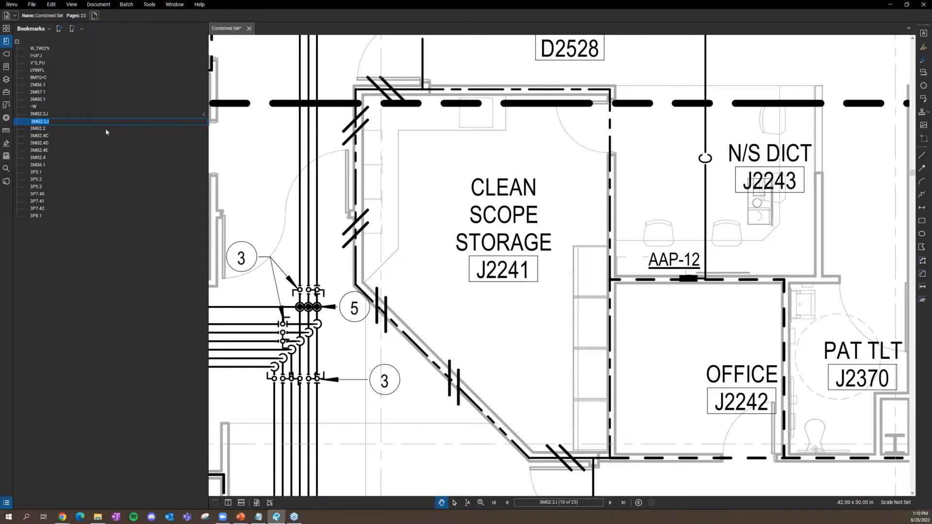
pyautogui.write('CSSS - Review')
pyautogui.press('Return')
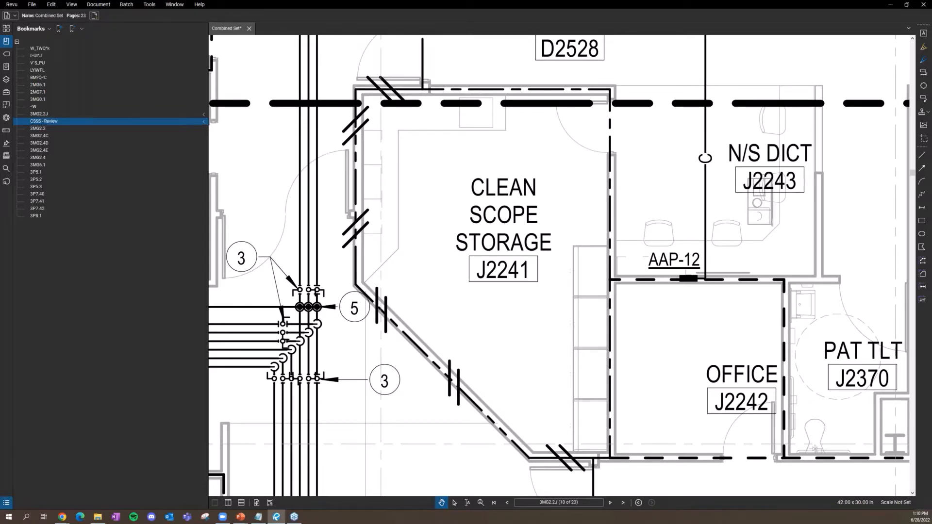
pyautogui.moveTo(27, 121); pyautogui.dragTo(50, 122)
pyautogui.click(47, 115)
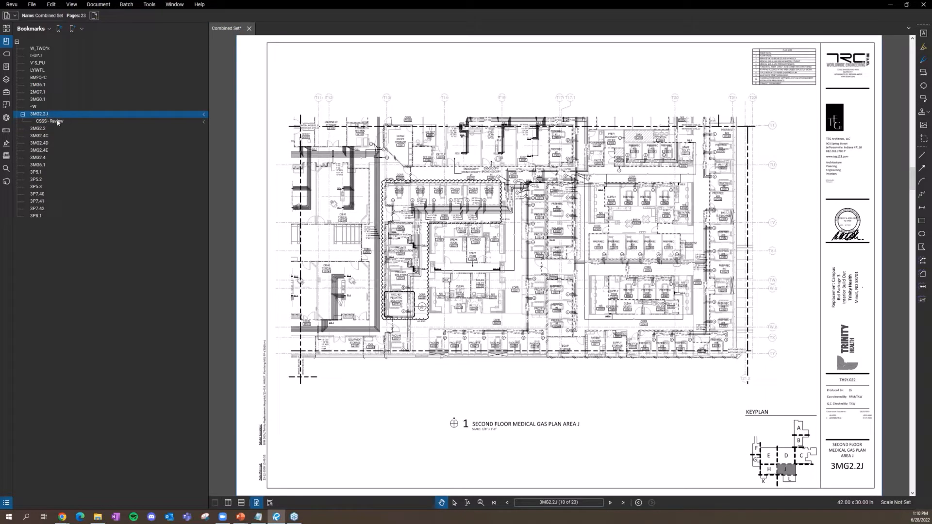
# Step: Test the CSSS - Review bookmark against the full 3MG2.2J sheet view
pyautogui.click(58, 122)
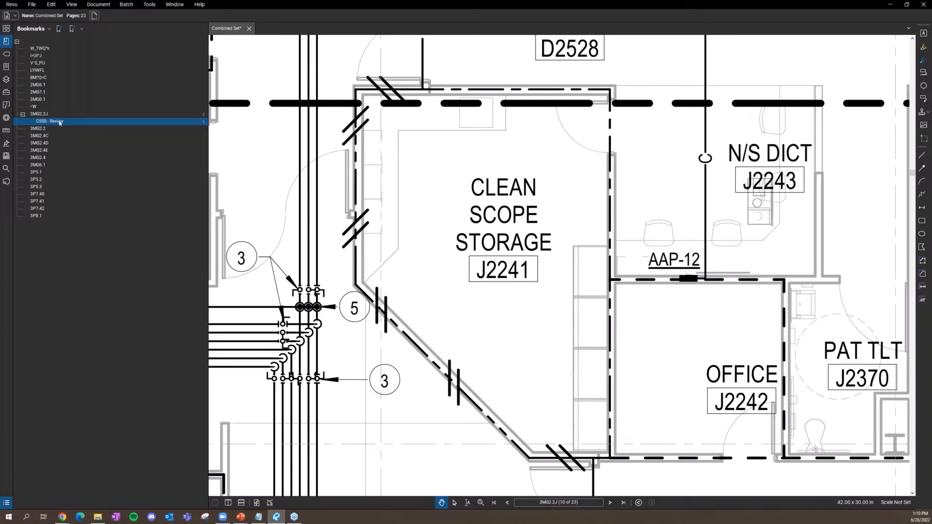
pyautogui.click(38, 115)
pyautogui.click(46, 121)
pyautogui.click(39, 115)
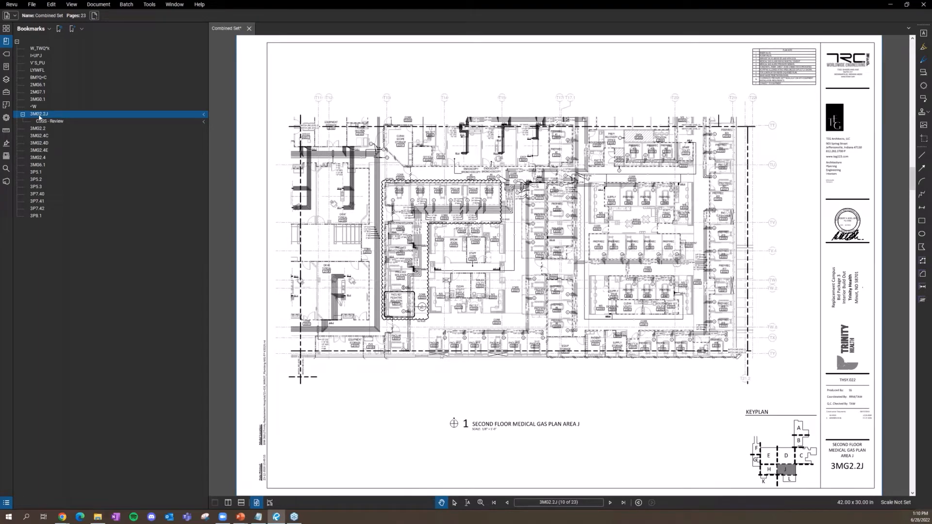
# Step: Switch among the Flags, Bookmarks and Thumbnails panels, then open sheet 3P5.2
pyautogui.click(8, 55)
pyautogui.click(6, 41)
pyautogui.click(5, 29)
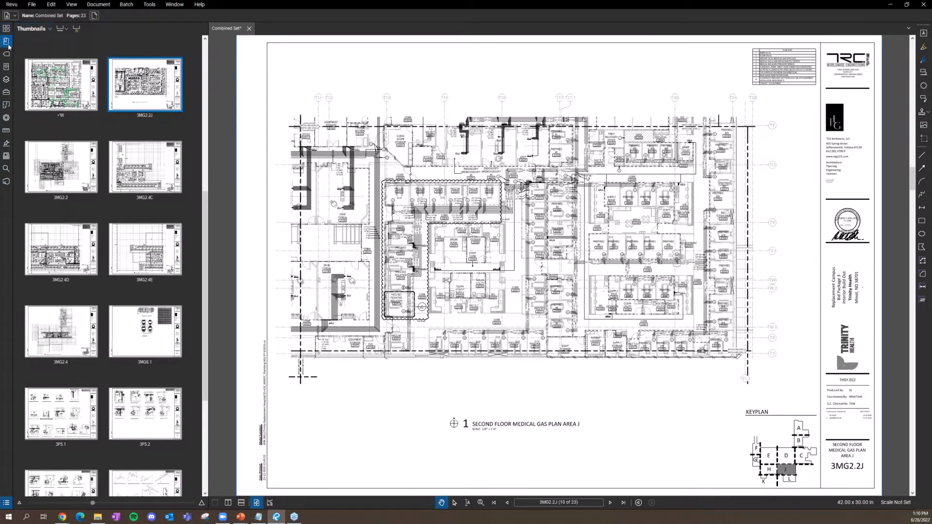
pyautogui.click(6, 41)
pyautogui.click(8, 56)
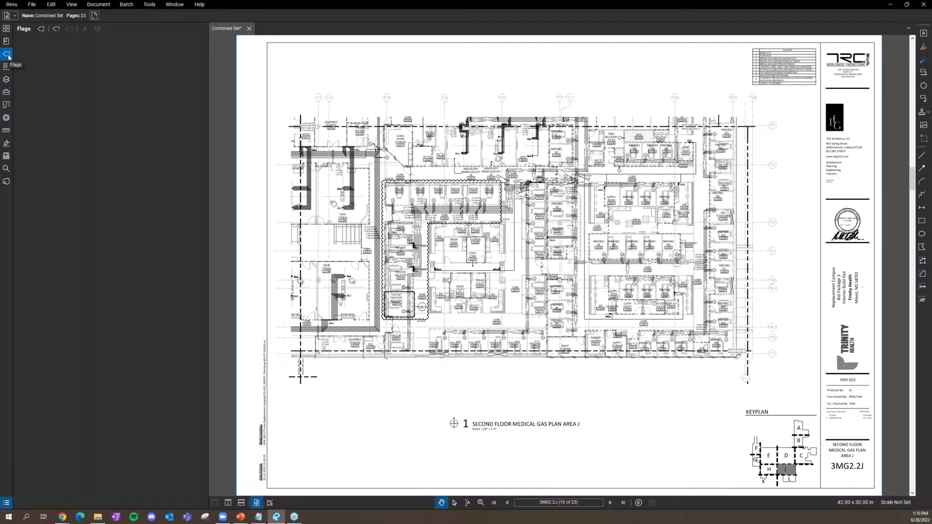
pyautogui.click(5, 29)
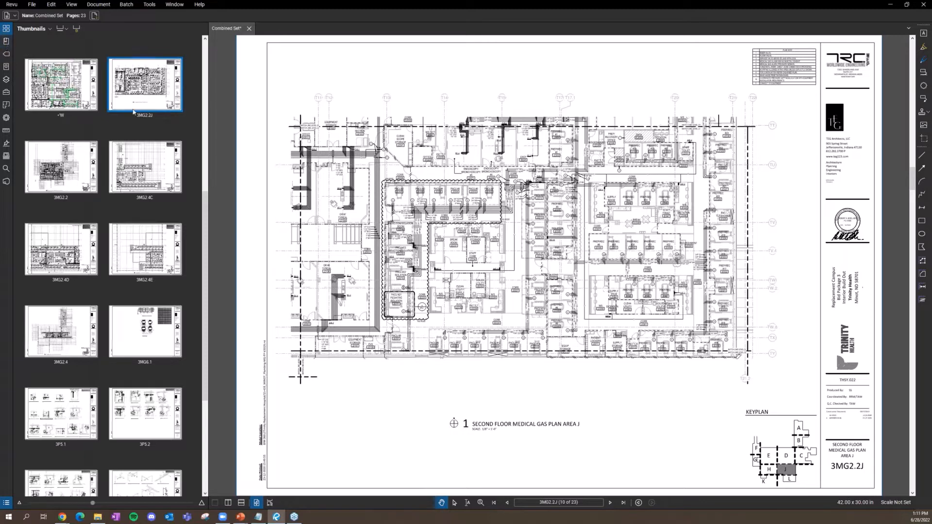
pyautogui.scroll(-4, 121, 122)
pyautogui.click(129, 225)
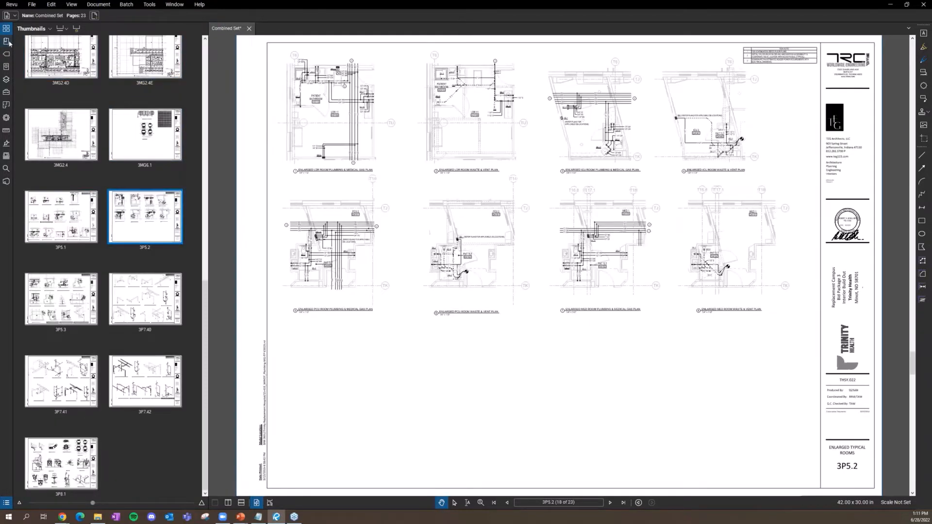
# Step: Jump back to the CSSS - Review close-up and show the Flags list
pyautogui.click(8, 43)
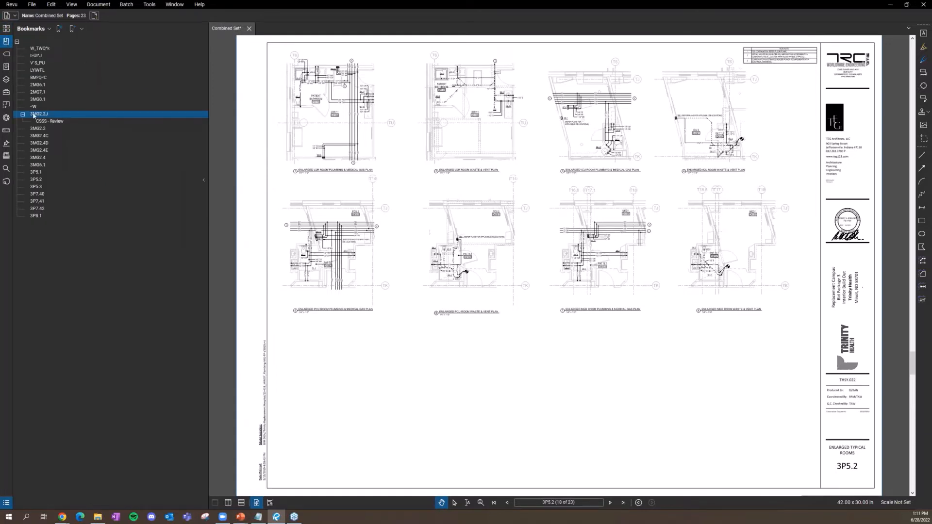
pyautogui.click(47, 123)
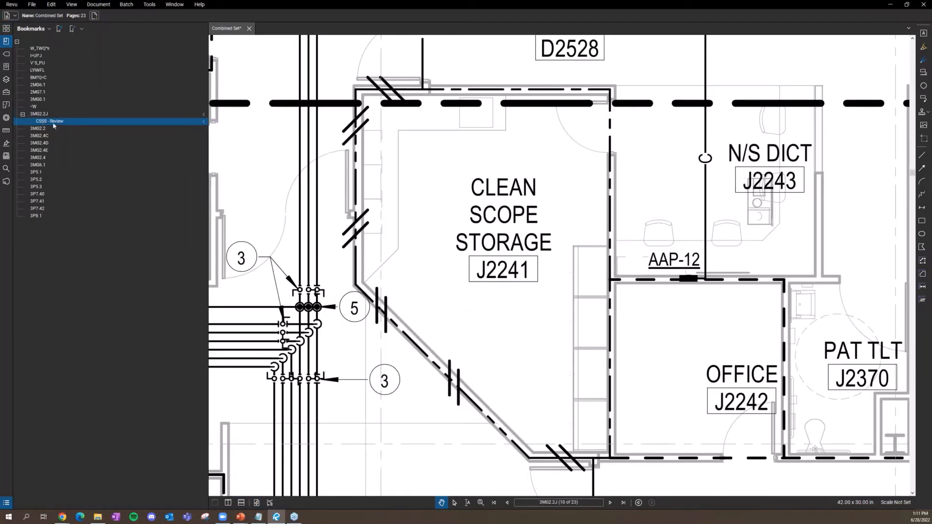
pyautogui.click(7, 57)
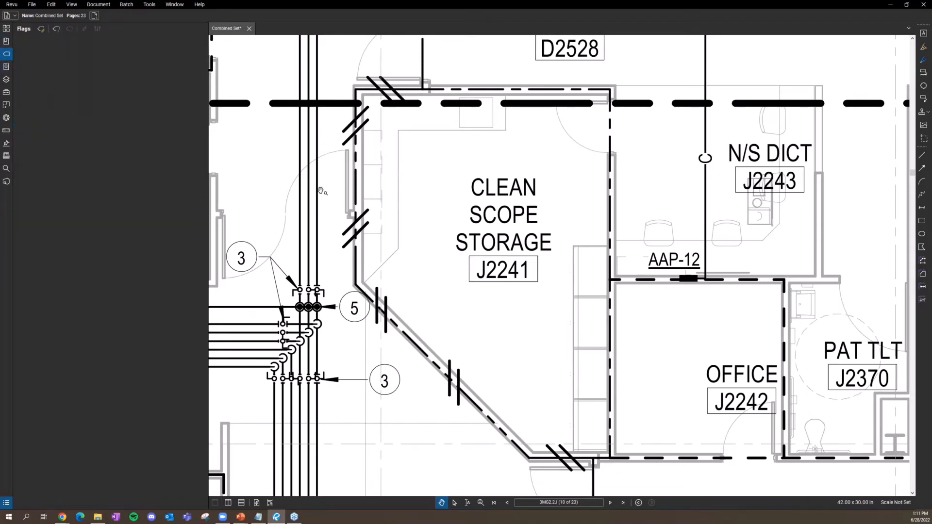
pyautogui.scroll(-5, 325, 194)
pyautogui.scroll(5, 443, 251)
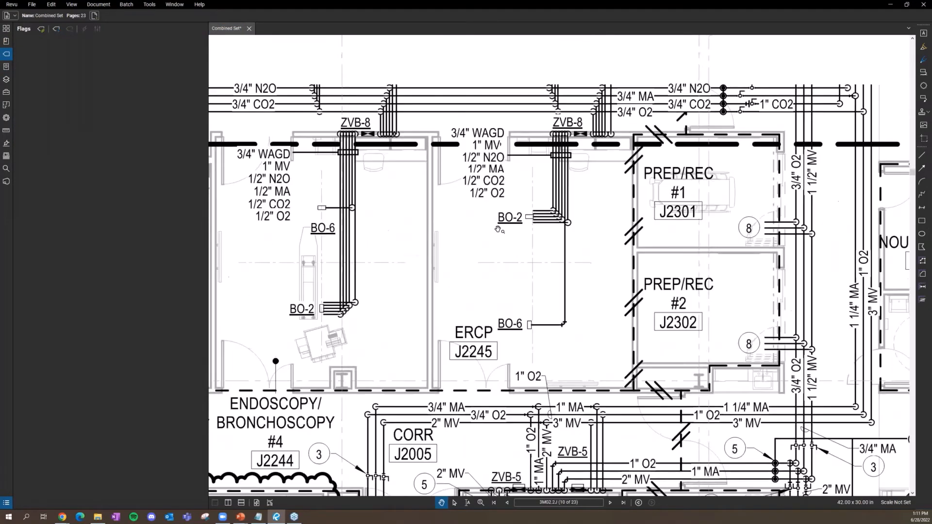
# Step: Add a flag callout near ERCP J2245 reading 'Issue Here Plz Fix', correcting the typos
pyautogui.rightClick(443, 251)
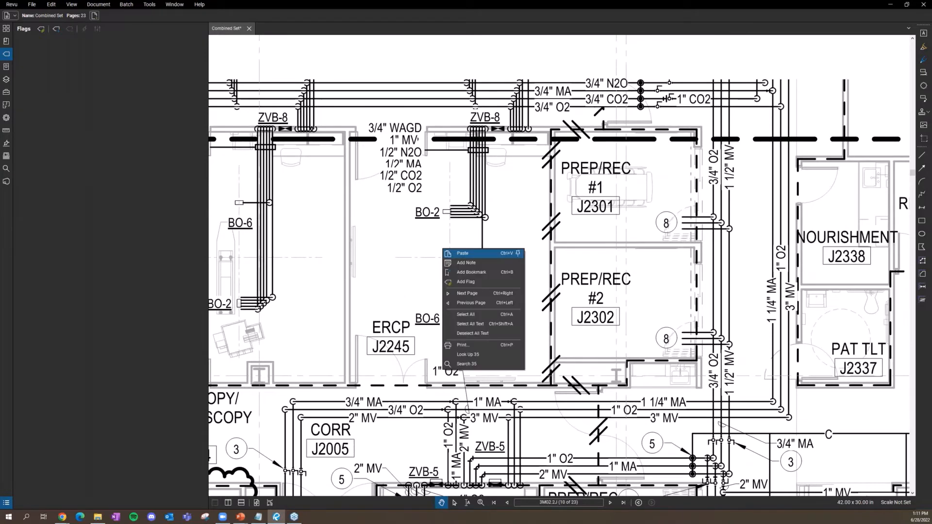
pyautogui.click(468, 284)
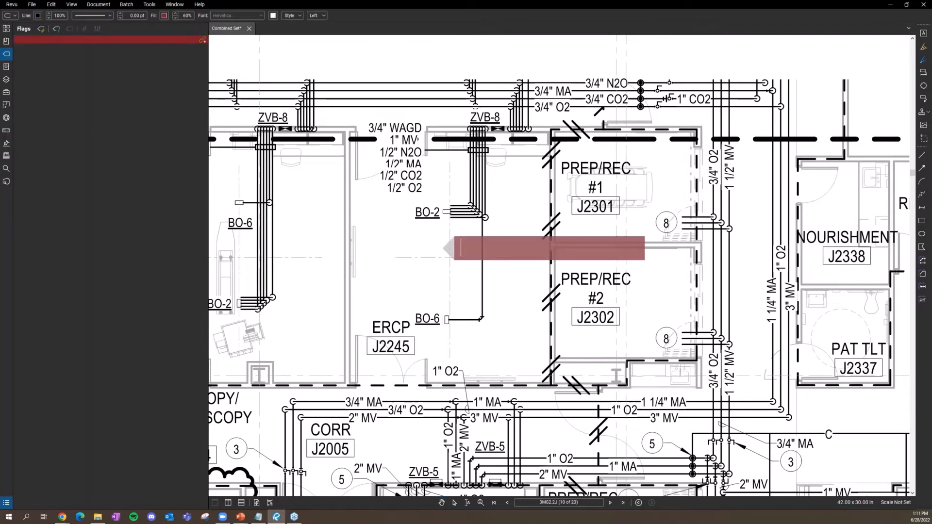
pyautogui.write('Issue Here Plx Fiz')
pyautogui.press('BackSpace')
pyautogui.write('x')
pyautogui.press('BackSpace')
pyautogui.write('z Fix')
pyautogui.press('Escape')
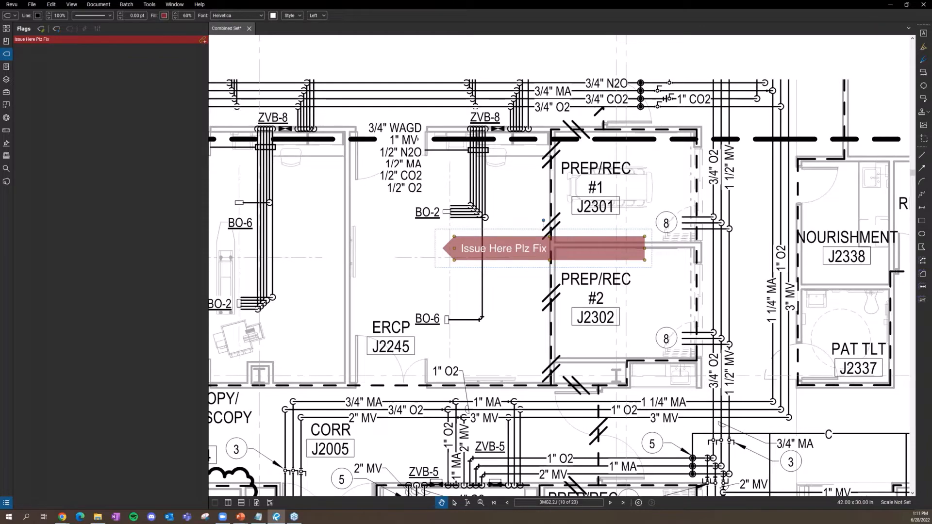
pyautogui.click(466, 297)
pyautogui.scroll(-6, 471, 257)
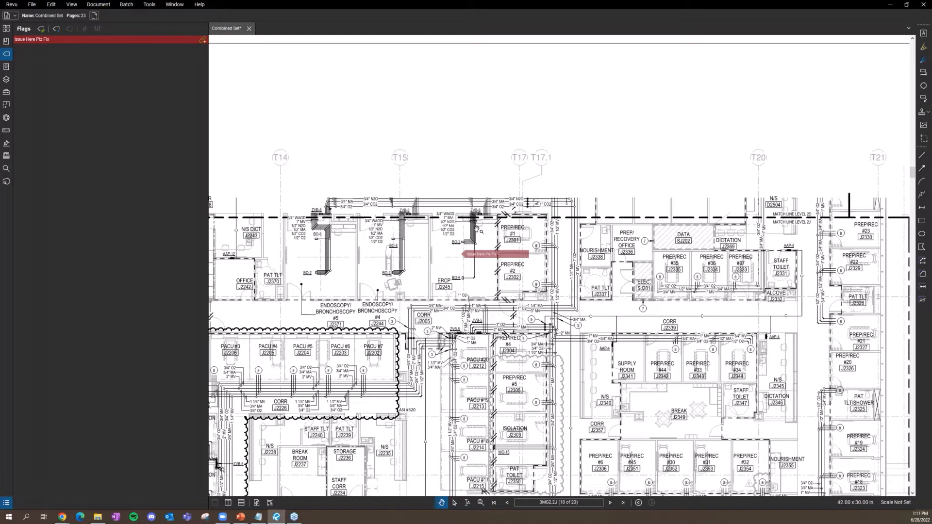
# Step: Select the red flag markup and dismiss the quick actions menu without adding anything
pyautogui.scroll(-1, 489, 263)
pyautogui.scroll(-4, 482, 258)
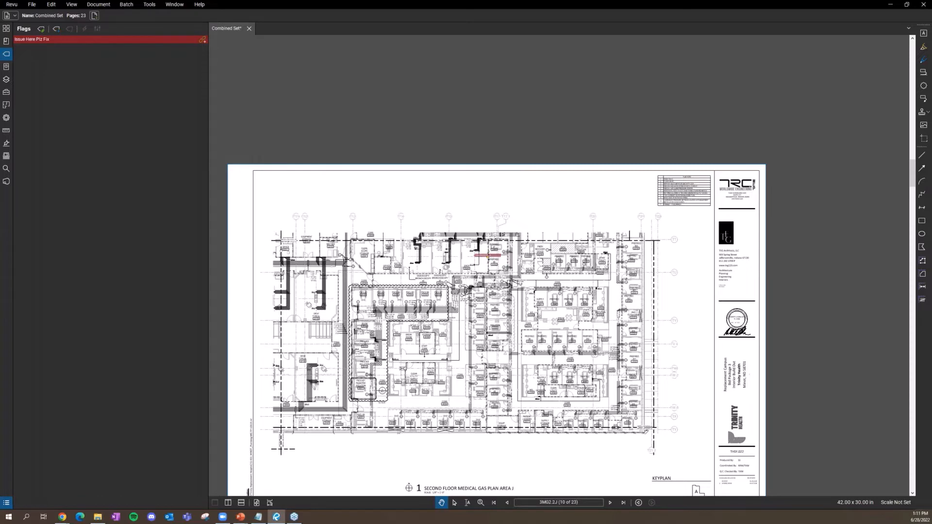
pyautogui.click(489, 255)
pyautogui.scroll(5, 489, 255)
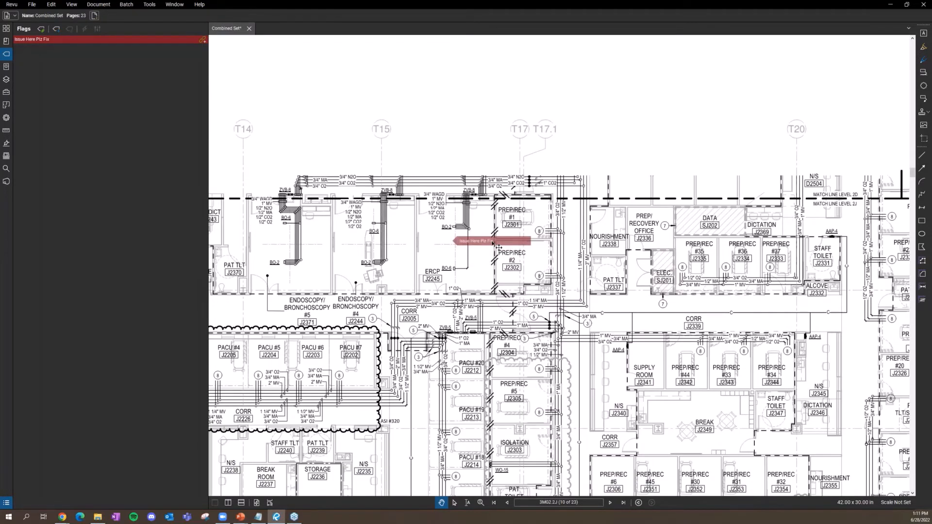
pyautogui.scroll(4, 444, 261)
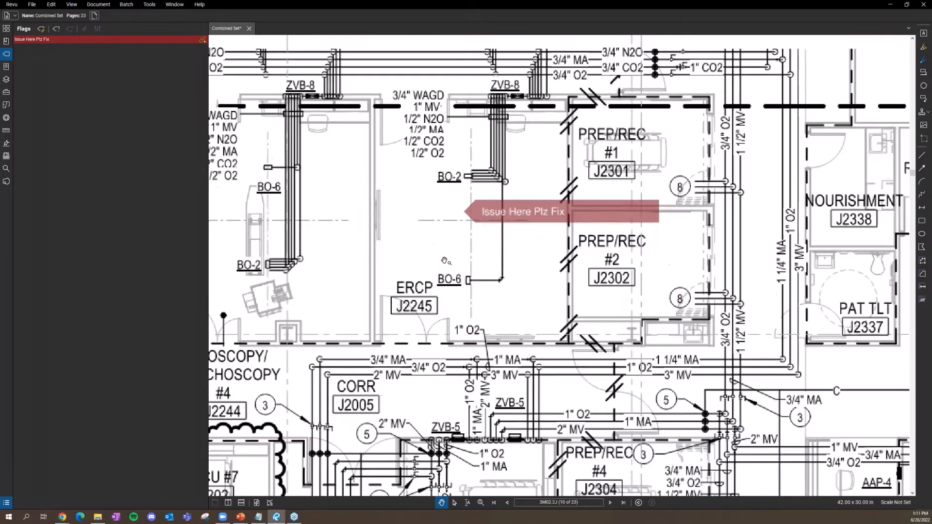
pyautogui.rightClick(445, 238)
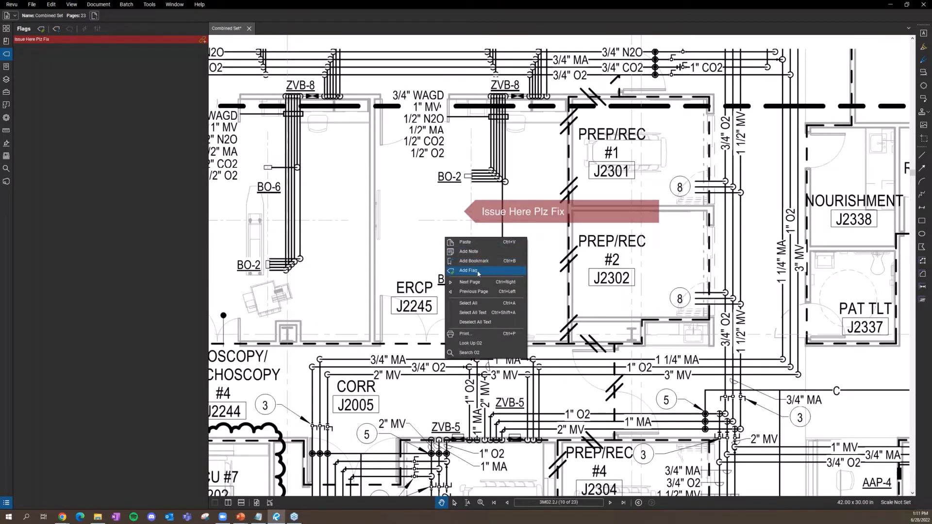
pyautogui.click(566, 312)
# Step: Go to page 9, then jump back to the Issue Here Plz Fix flag from the Flags list
pyautogui.click(7, 32)
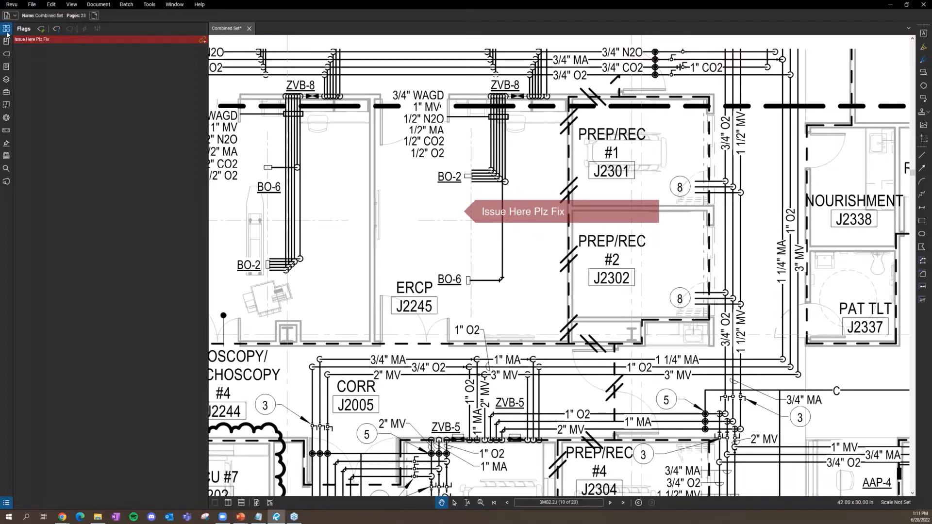
pyautogui.click(61, 97)
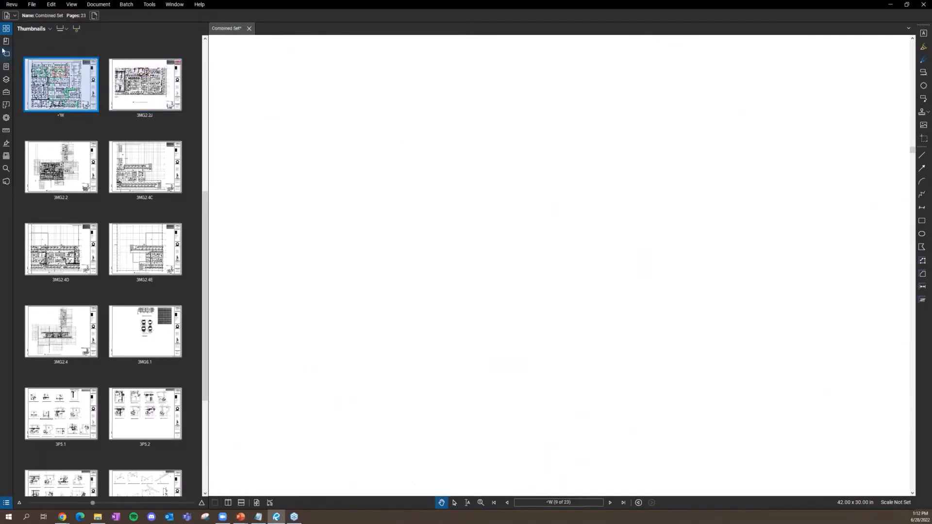
pyautogui.click(7, 54)
pyautogui.click(46, 39)
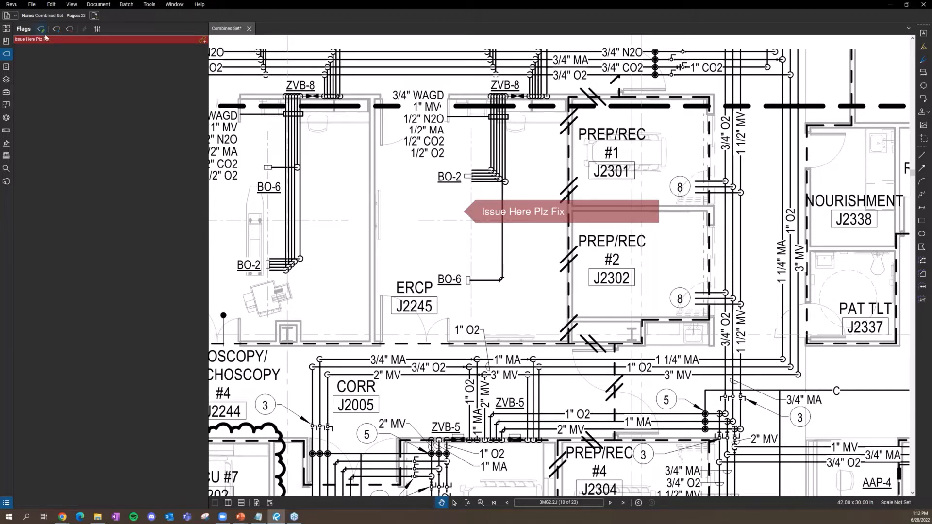
pyautogui.click(6, 42)
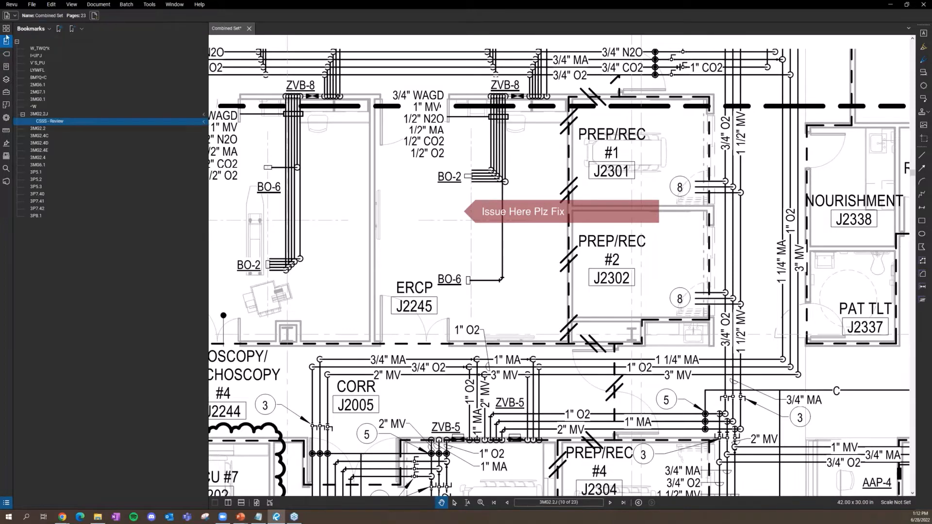
pyautogui.click(6, 28)
pyautogui.click(6, 53)
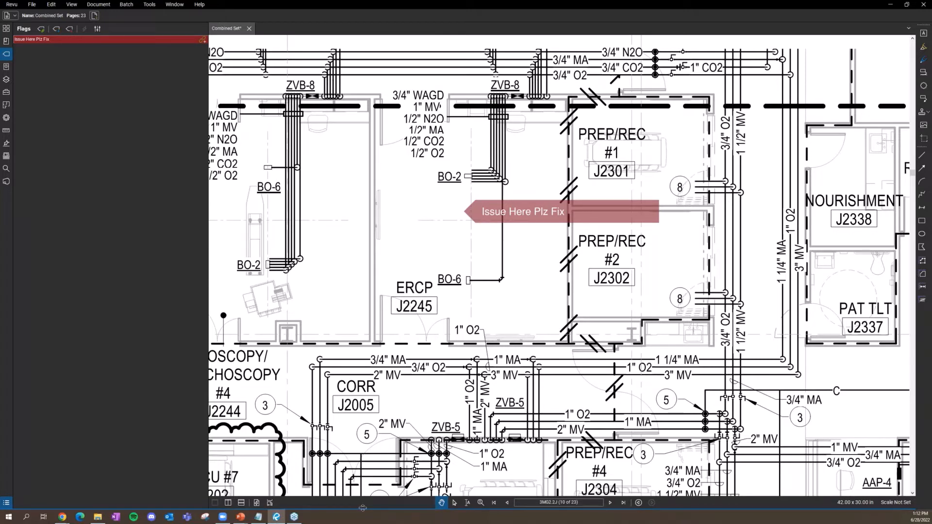
# Step: Open the Markups List below the drawing and select, then deselect, the Issue Here Plz Fix flag
pyautogui.moveTo(362, 508); pyautogui.dragTo(358, 350)
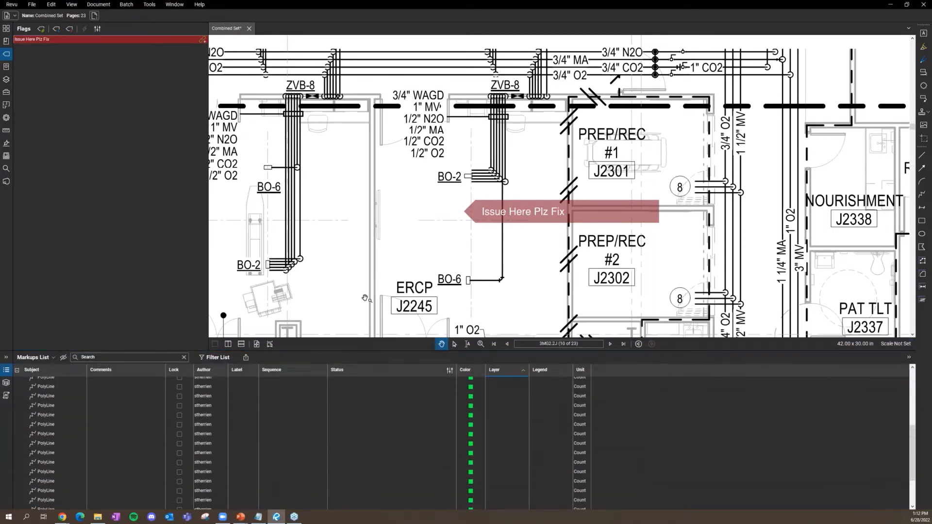
pyautogui.click(462, 210)
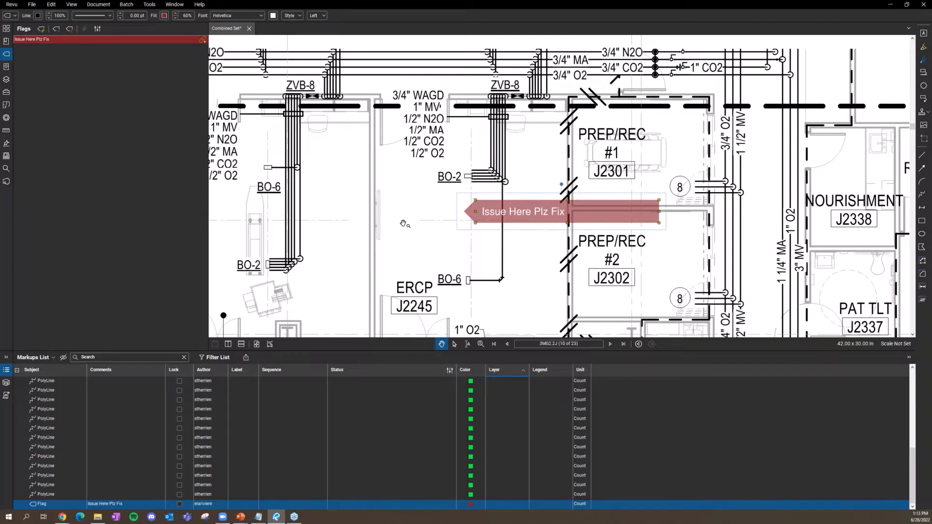
pyautogui.click(407, 240)
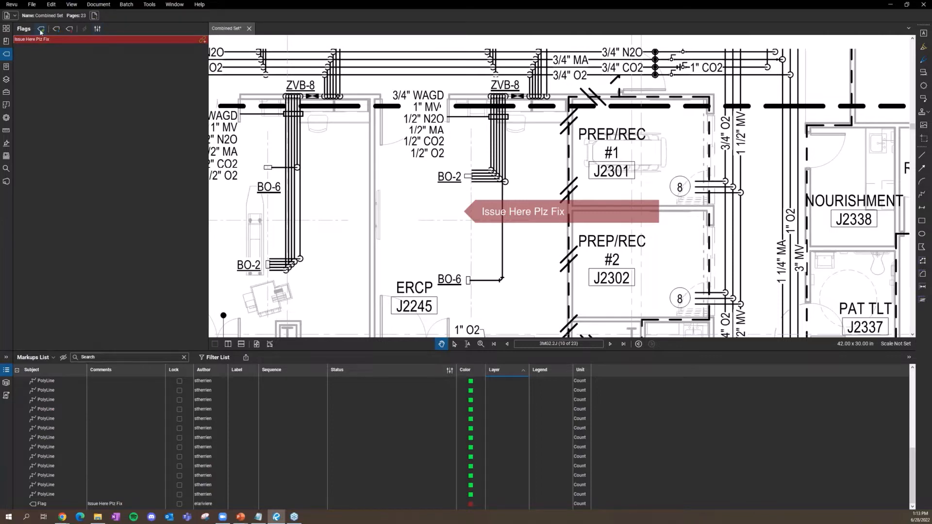
pyautogui.scroll(-3, 369, 134)
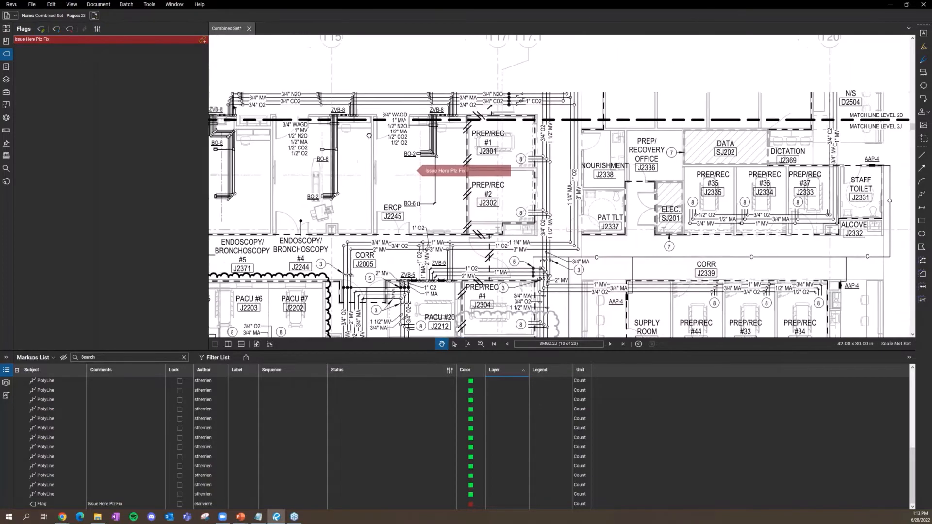
# Step: Add a second flag named 3MG2.2J for the current view and test its jump
pyautogui.click(57, 30)
pyautogui.press('Return')
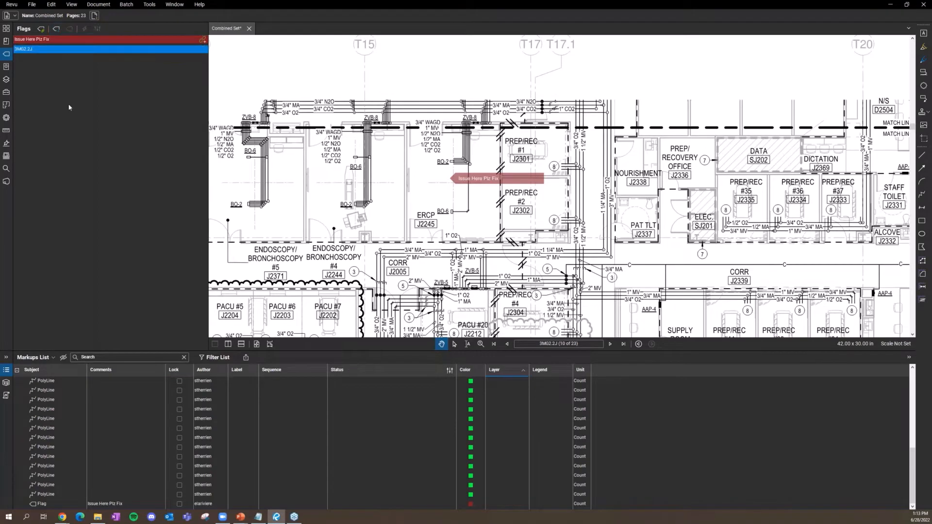
pyautogui.click(38, 51)
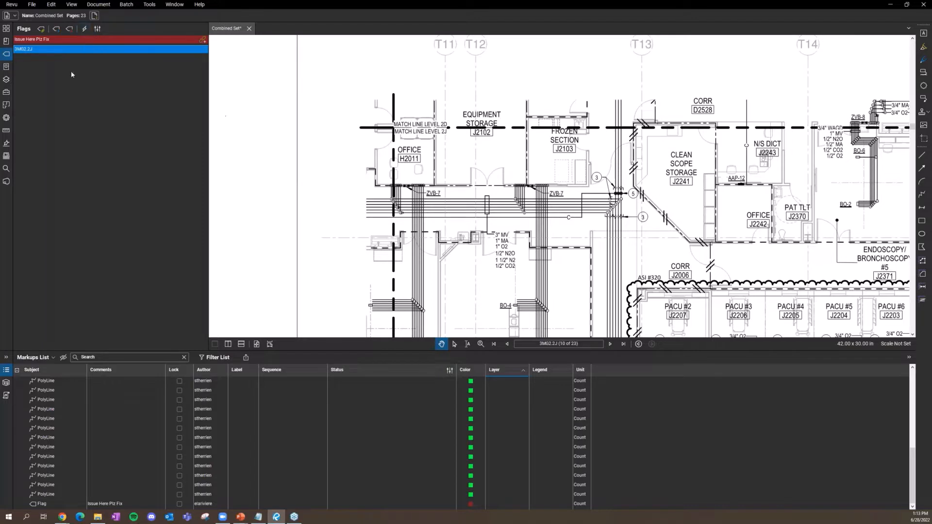
pyautogui.scroll(-5, 406, 179)
pyautogui.moveTo(406, 178); pyautogui.dragTo(280, 116)
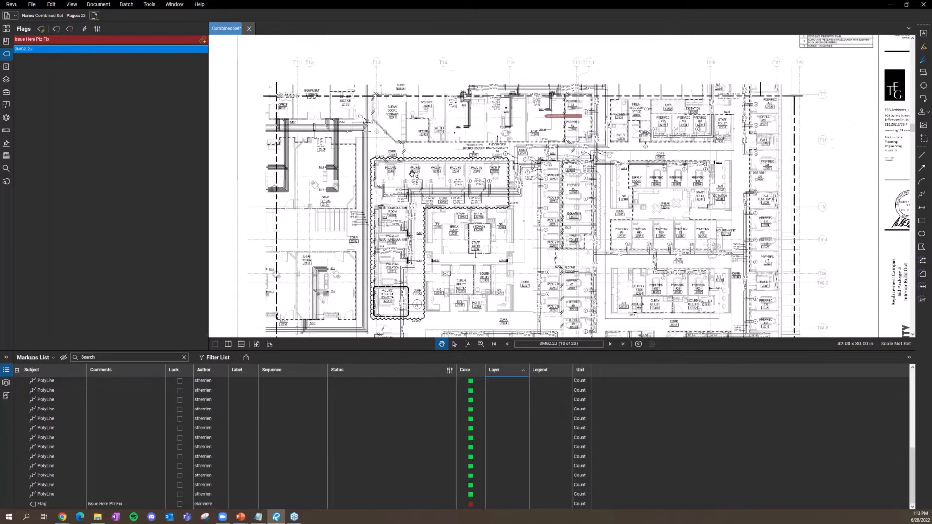
pyautogui.click(76, 50)
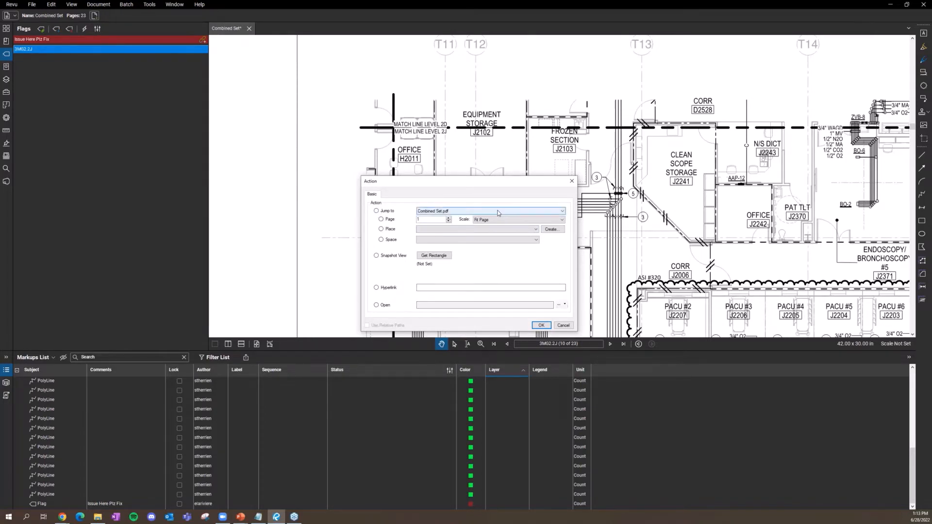
# Step: Set the 3MG2.2J flag's action to a snapshot view of the N/S DICT room
pyautogui.click(475, 212)
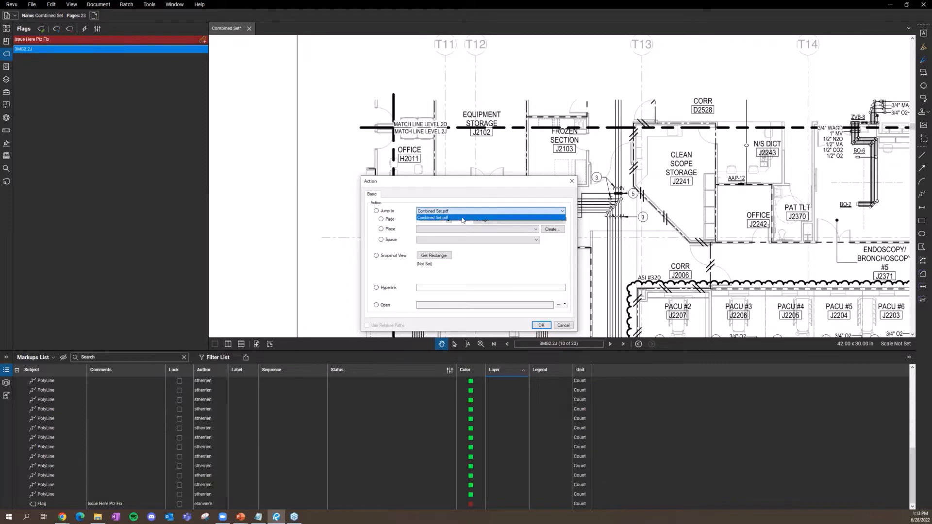
pyautogui.click(484, 265)
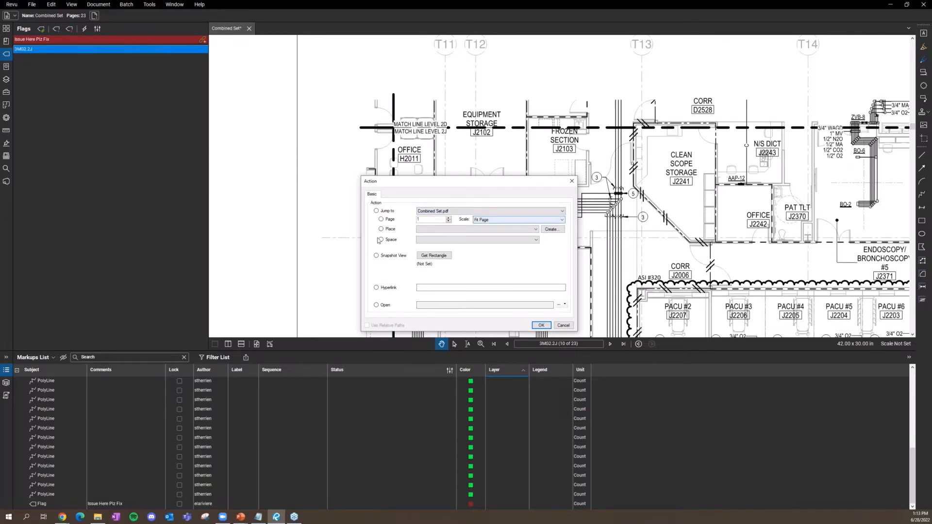
pyautogui.click(440, 257)
pyautogui.moveTo(739, 114); pyautogui.dragTo(829, 198)
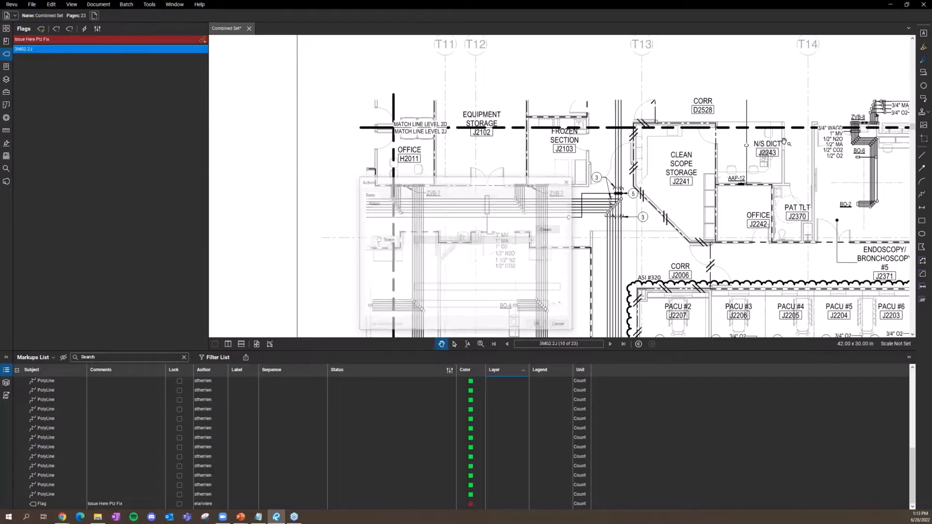
pyautogui.click(538, 325)
# Step: Test the 3MG2.2J flag's jump to N/S DICT, then delete that flag
pyautogui.click(141, 49)
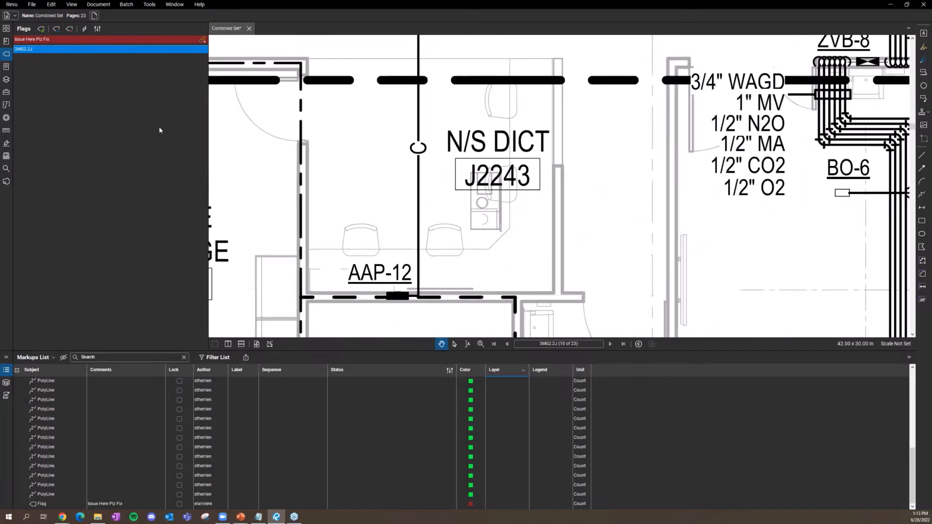
pyautogui.scroll(-5, 376, 173)
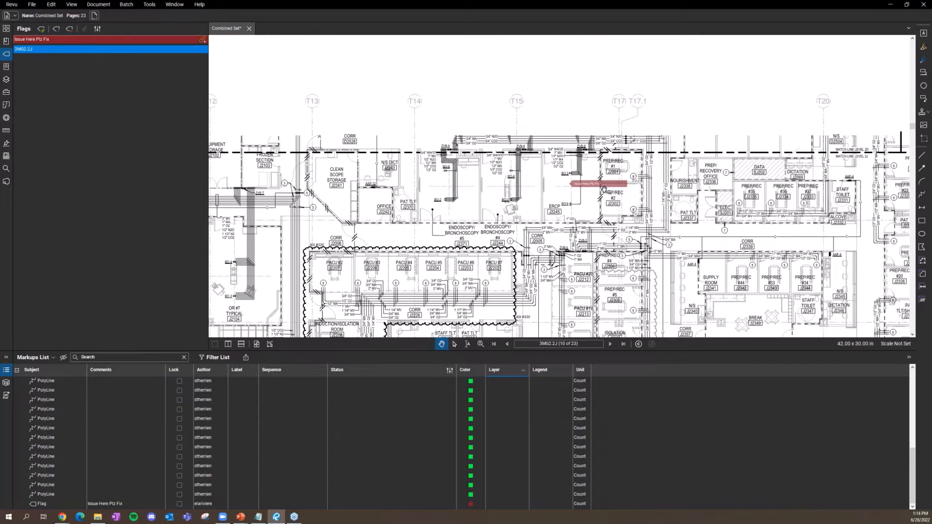
pyautogui.click(132, 51)
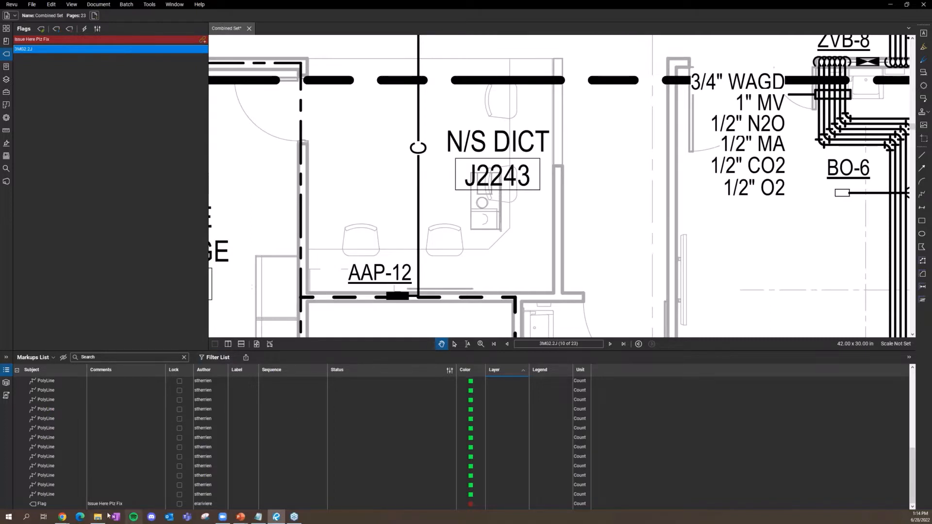
pyautogui.scroll(2, 63, 492)
pyautogui.scroll(-2, 63, 486)
pyautogui.scroll(-3, 382, 246)
pyautogui.scroll(-5, 381, 248)
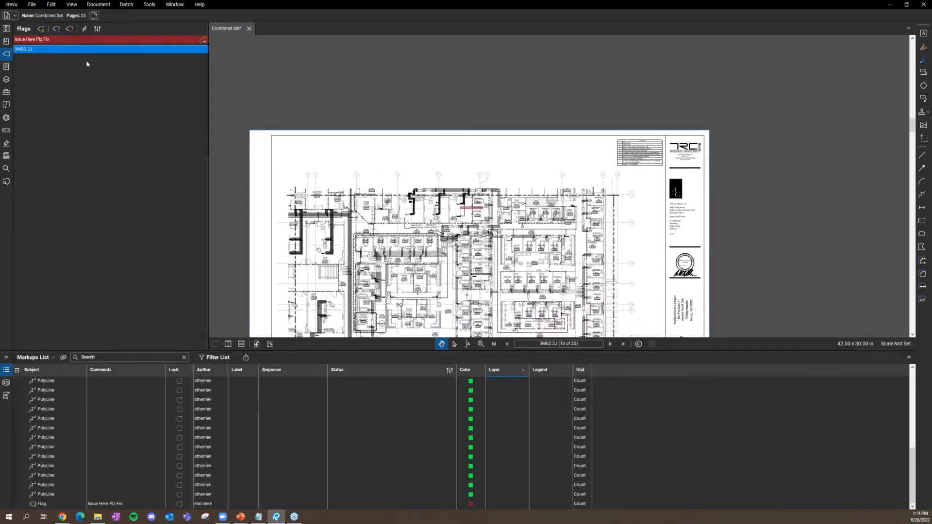
pyautogui.click(87, 50)
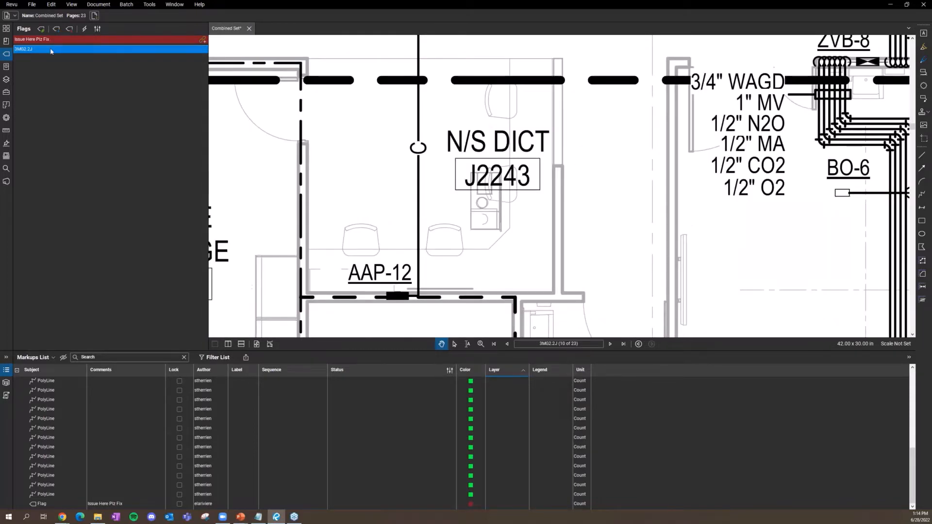
pyautogui.press('Delete')
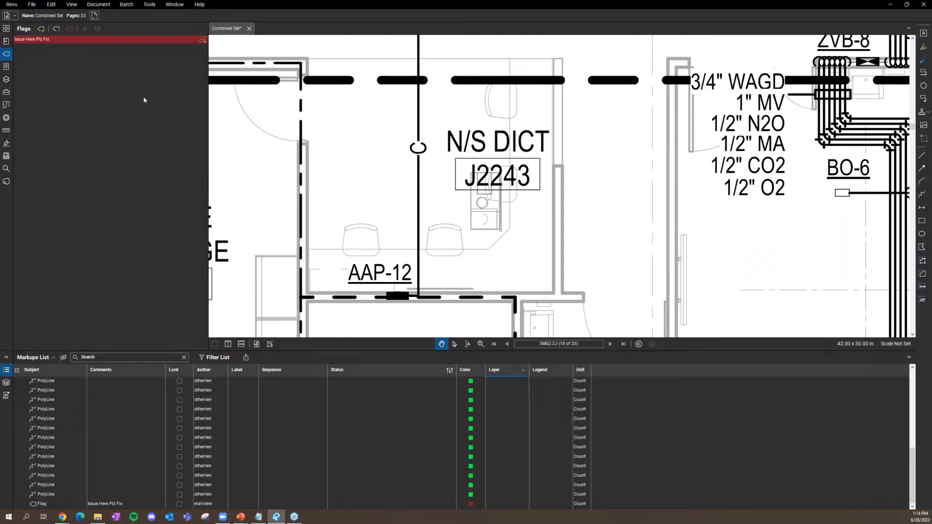
# Step: Show the Bookmarks panel and zoom out and pan to centre the full 3MG2.2J floor plan
pyautogui.scroll(-2, 387, 155)
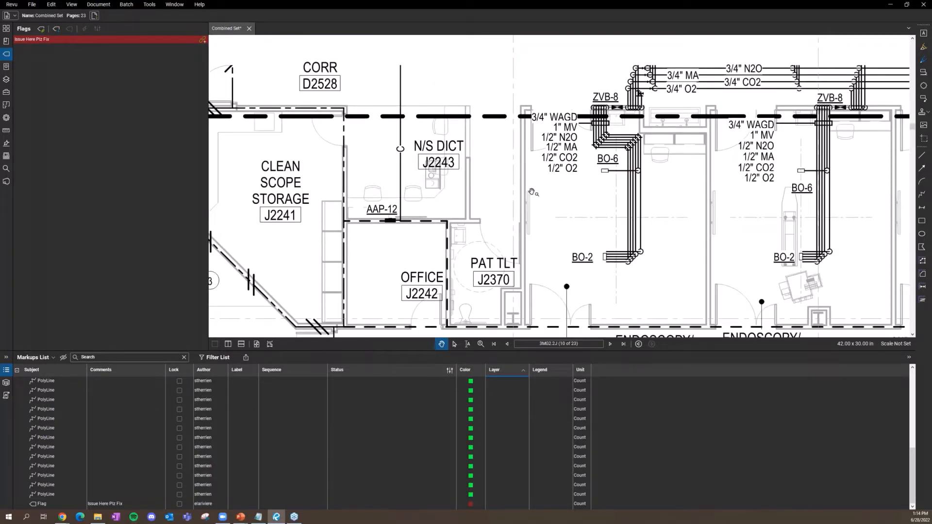
pyautogui.click(6, 29)
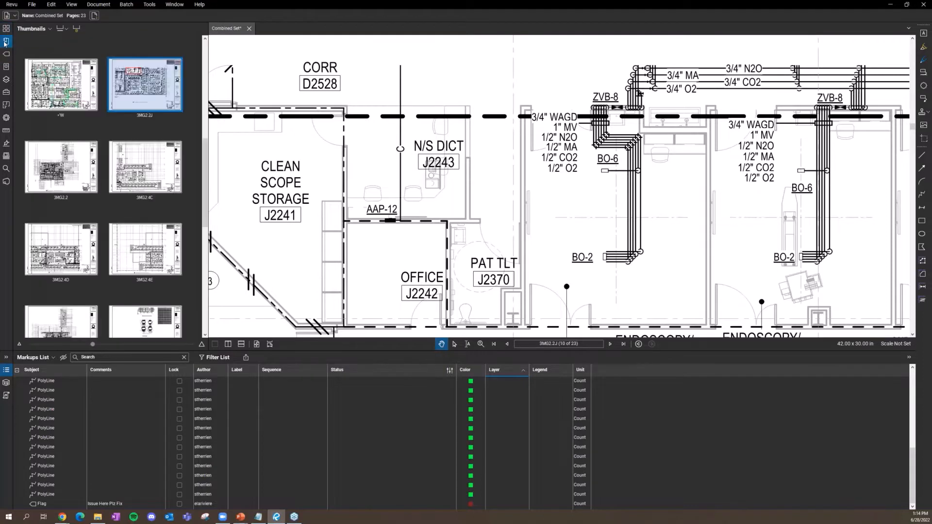
pyautogui.click(5, 42)
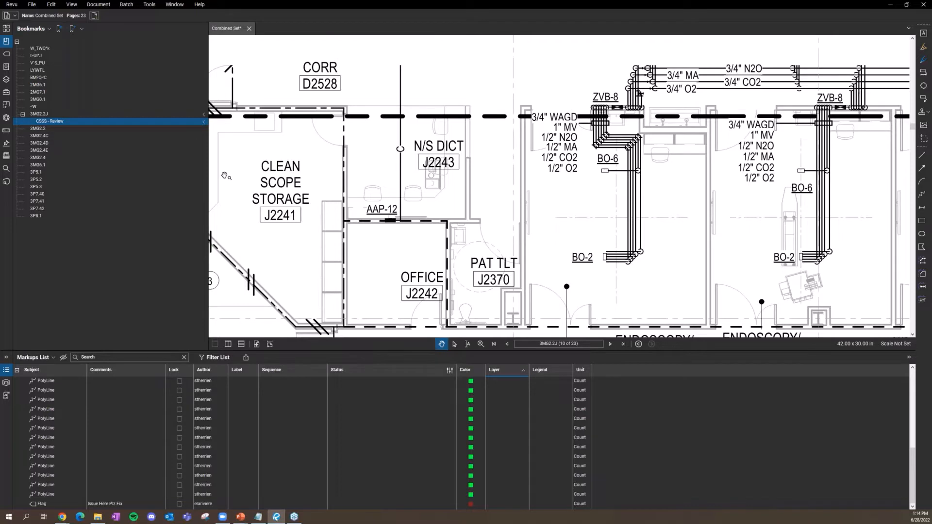
pyautogui.scroll(-5, 235, 174)
pyautogui.moveTo(336, 212); pyautogui.dragTo(403, 112)
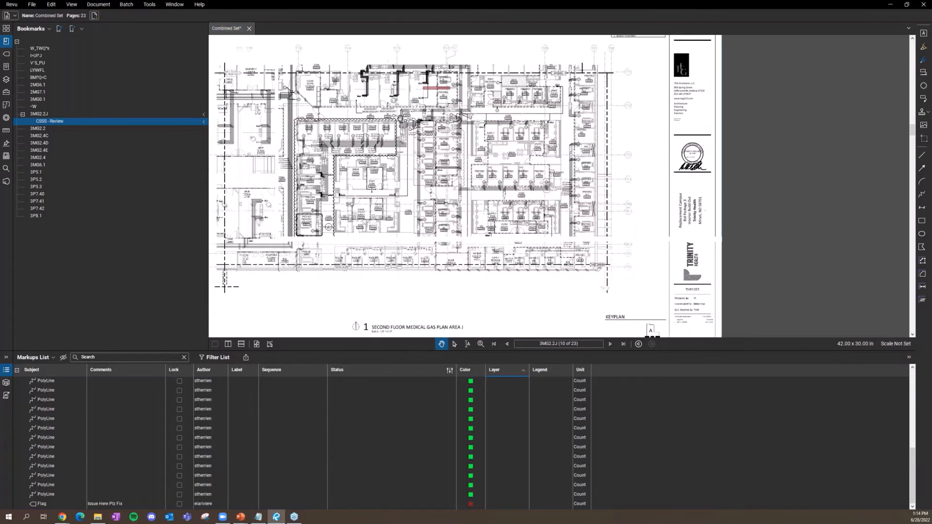
pyautogui.moveTo(348, 145); pyautogui.dragTo(417, 159)
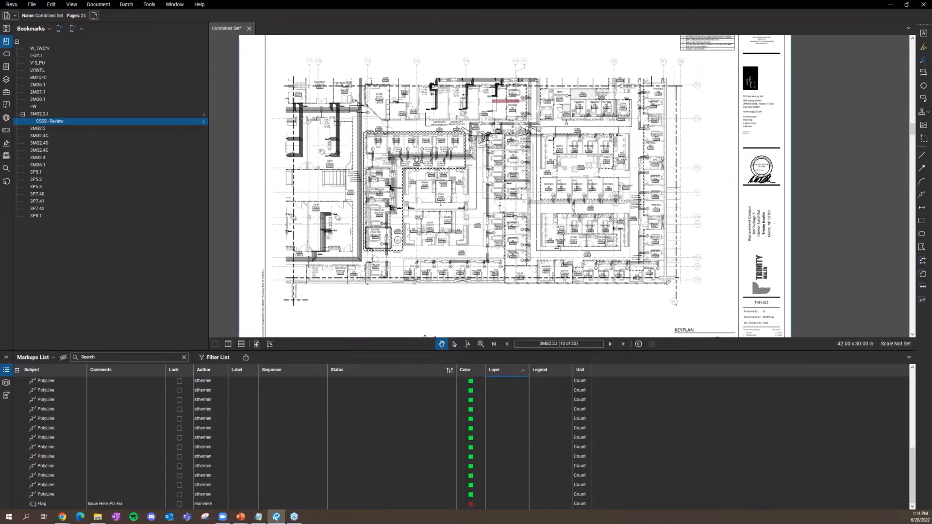
pyautogui.click(151, 6)
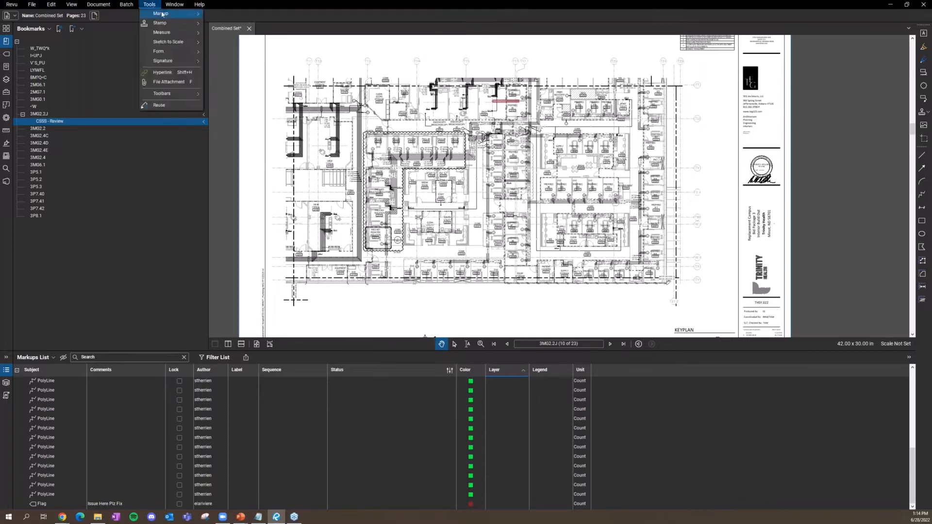
# Step: Browse the Markup, Stamp, Measure, Form and Sketch to Scale tool lists, then pick the Line markup tool
pyautogui.moveTo(163, 14)
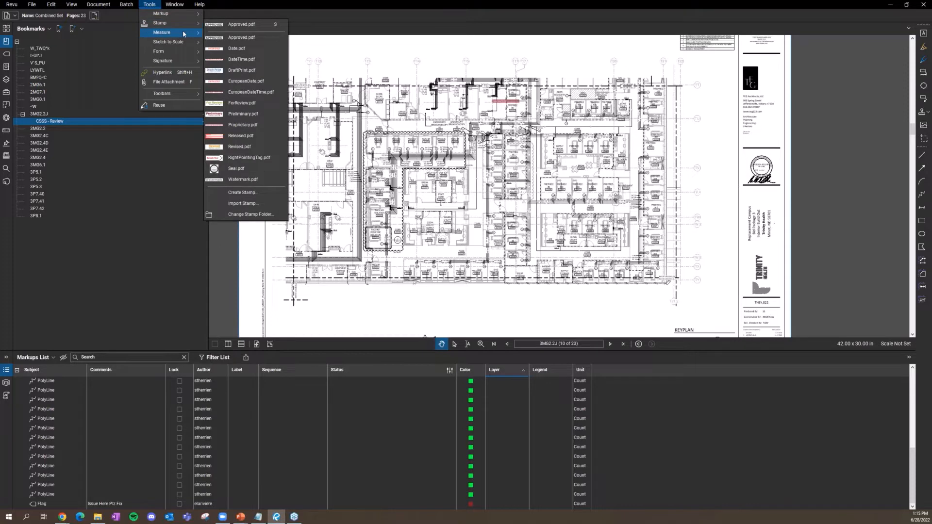
pyautogui.moveTo(183, 44)
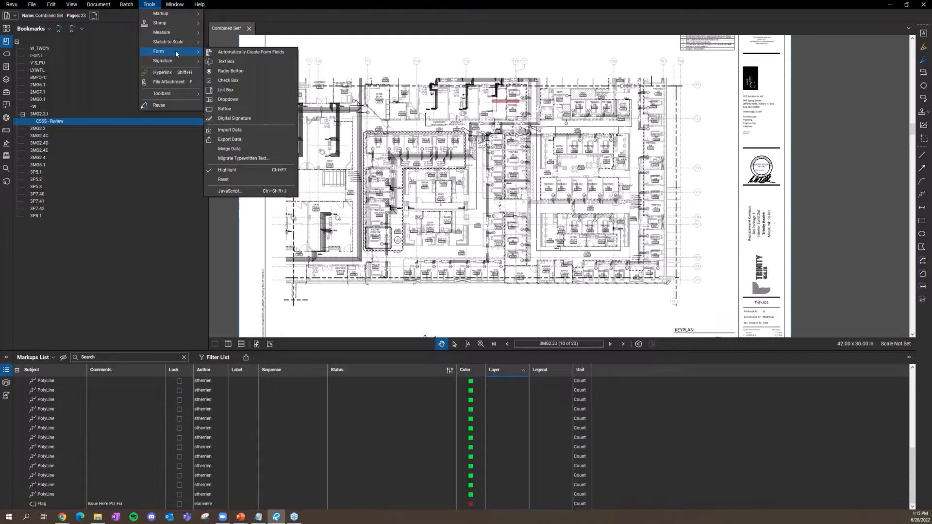
pyautogui.click(149, 4)
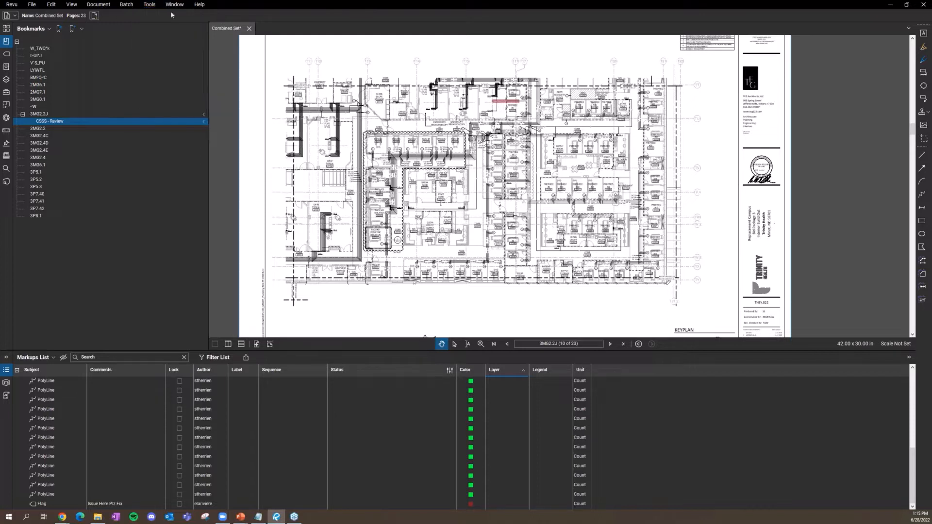
pyautogui.click(150, 4)
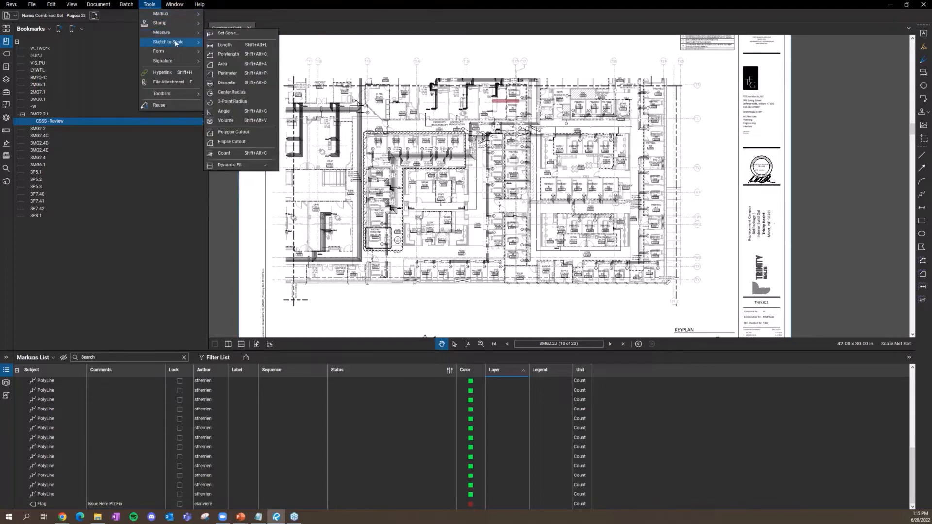
pyautogui.moveTo(178, 63)
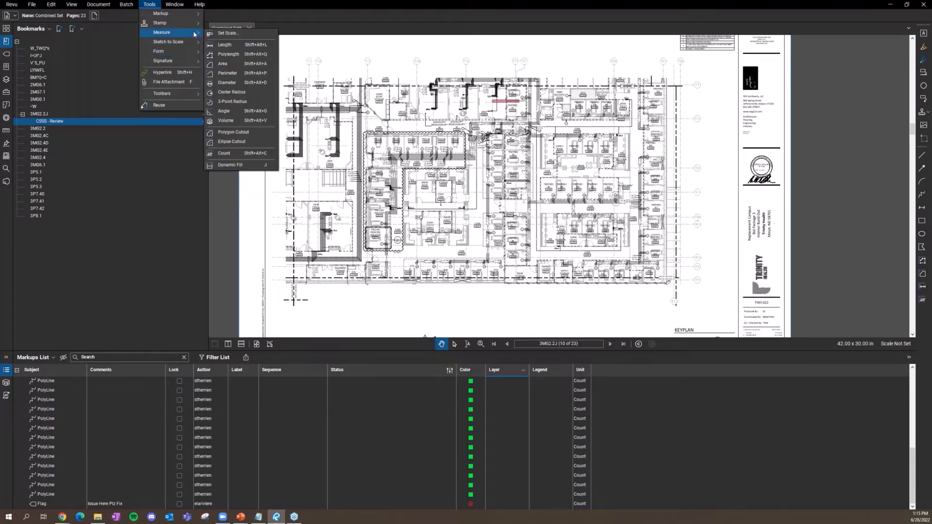
pyautogui.moveTo(187, 17)
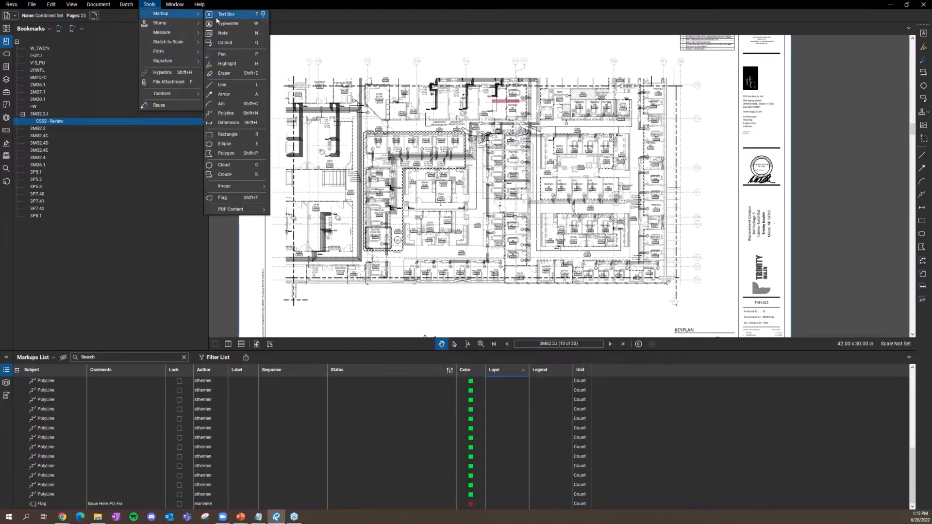
pyautogui.click(222, 84)
# Step: Draw a short red line markup near the top of the sheet
pyautogui.moveTo(336, 65); pyautogui.dragTo(384, 65)
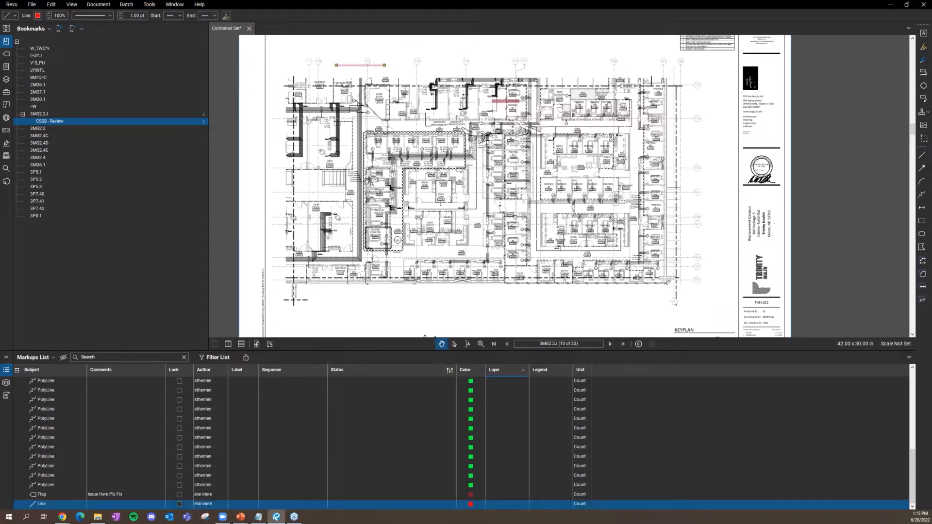
pyautogui.press('Escape')
pyautogui.scroll(5, 328, 267)
pyautogui.scroll(2, 328, 267)
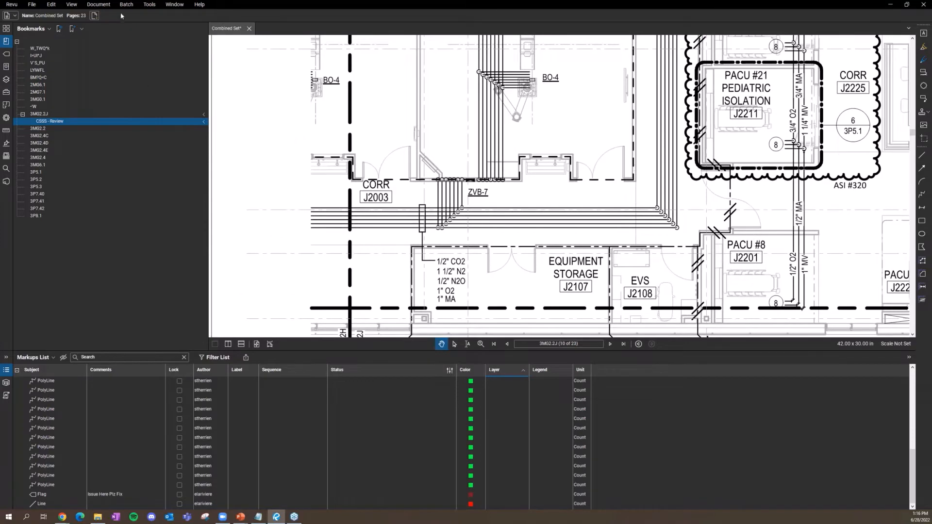
# Step: Draw a red Line along the corridor above Equipment Storage, then one more red line
pyautogui.click(149, 4)
pyautogui.moveTo(167, 14)
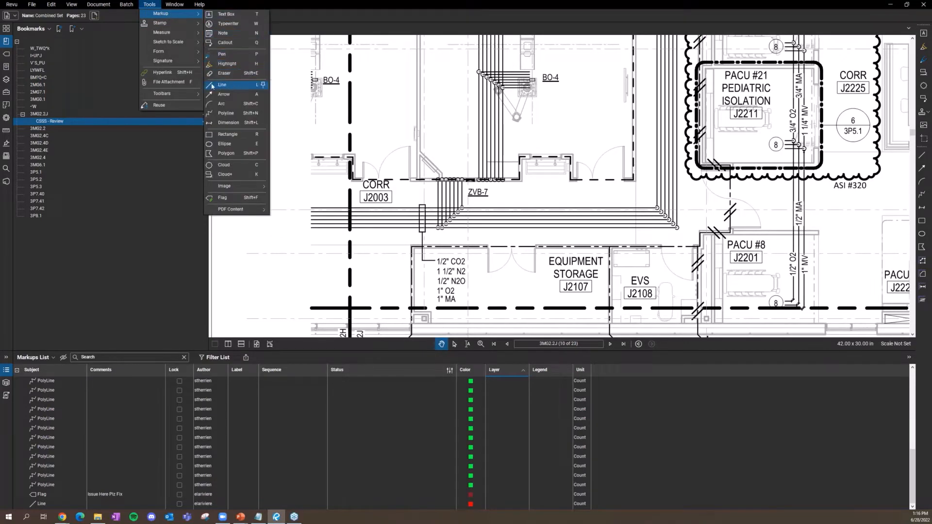
pyautogui.click(257, 90)
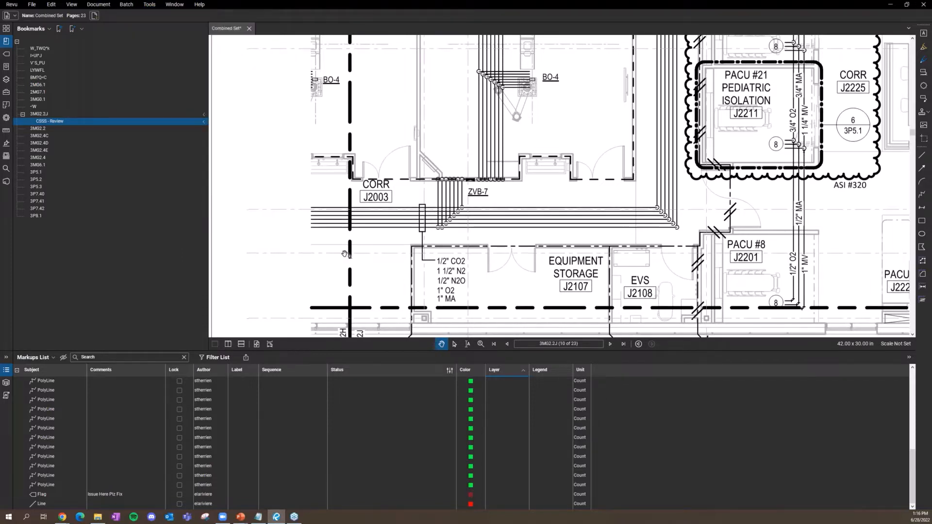
pyautogui.click(312, 231)
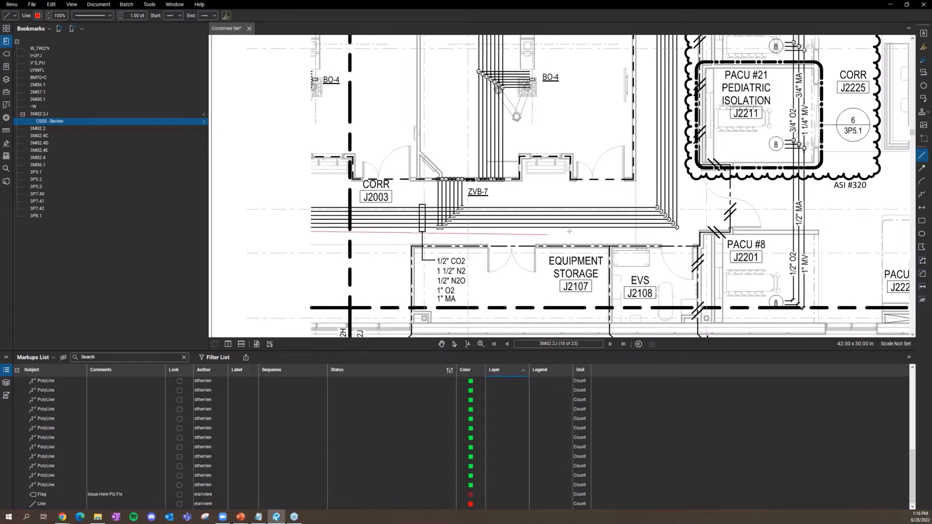
pyautogui.click(681, 232)
pyautogui.scroll(-6, 681, 175)
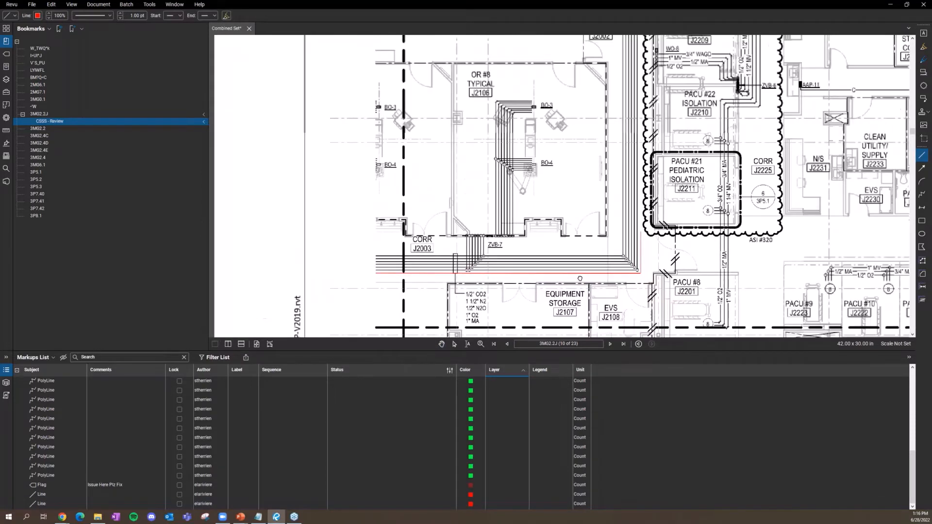
pyautogui.scroll(5, 533, 106)
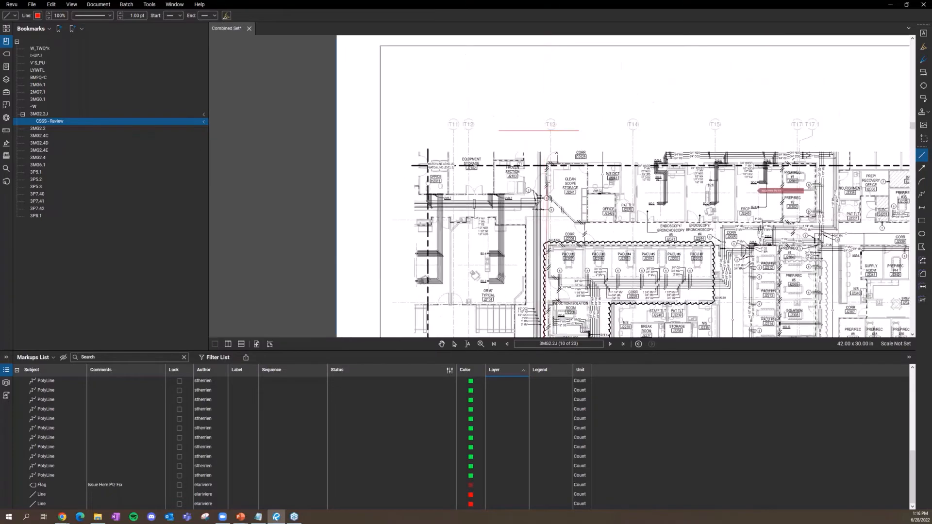
pyautogui.click(532, 106)
pyautogui.scroll(-5, 557, 119)
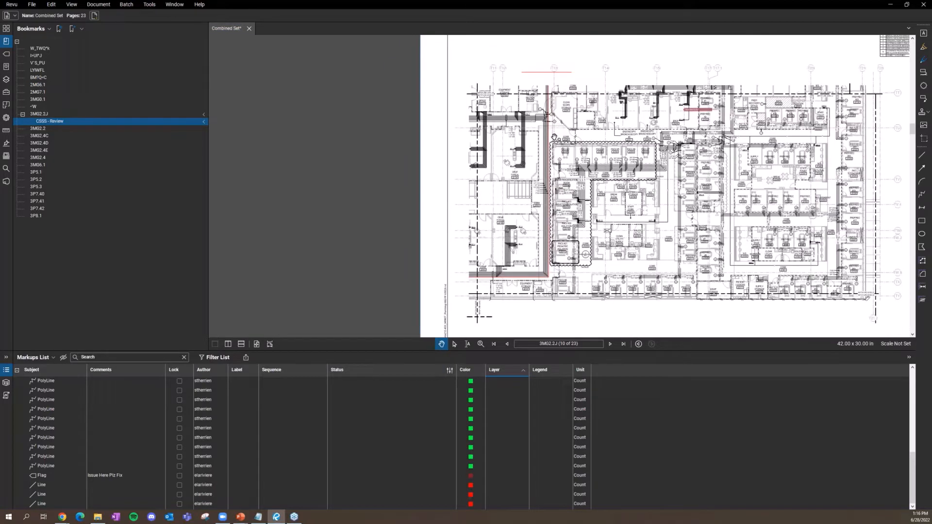
pyautogui.click(151, 6)
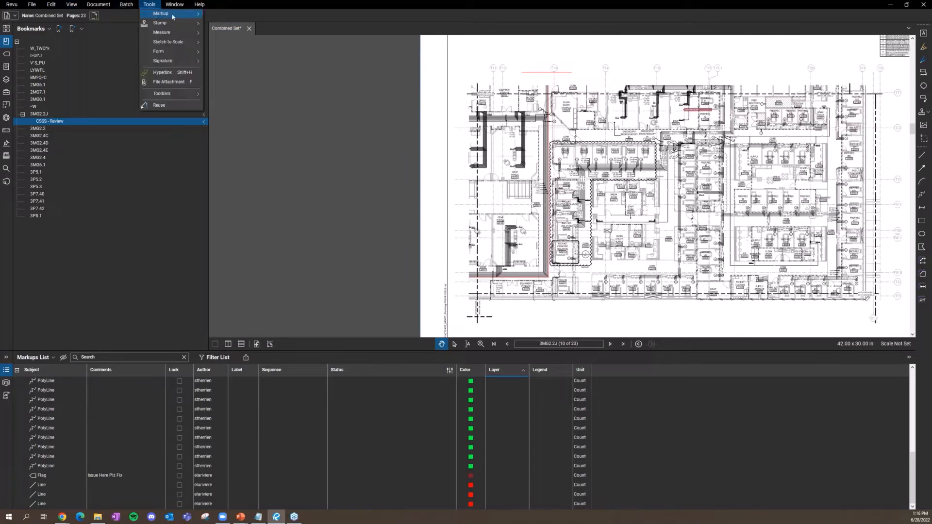
pyautogui.moveTo(165, 14)
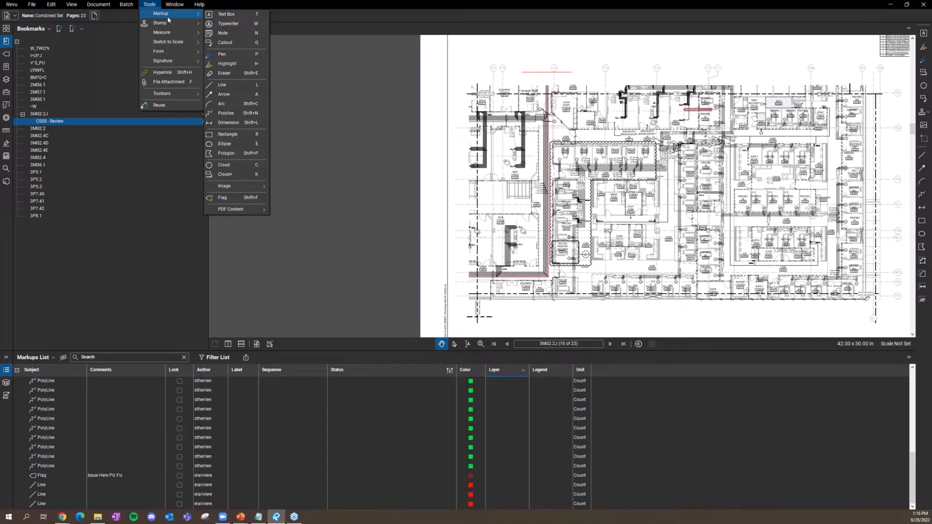
pyautogui.moveTo(172, 34)
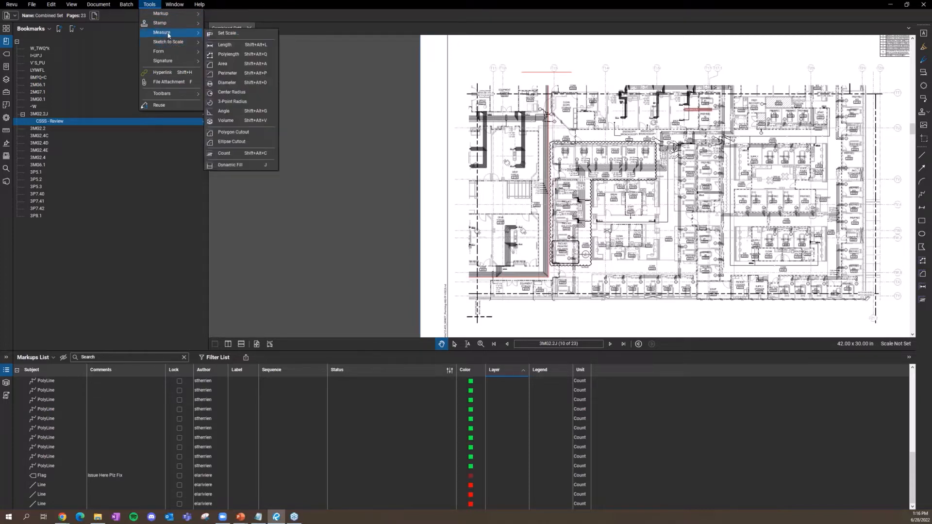
pyautogui.click(54, 291)
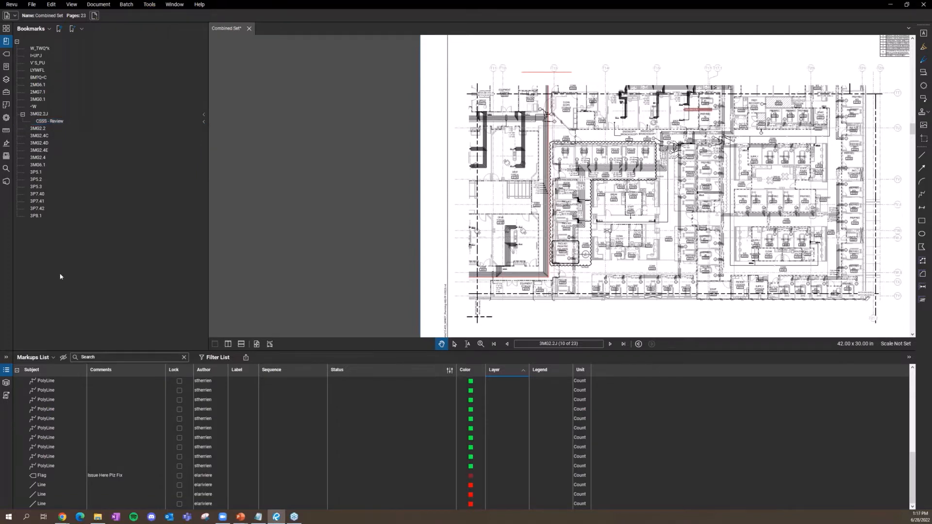
# Step: Cycle through the Layers, Tool Chest and scale sidebar panels, ending on the Signatures panel
pyautogui.click(149, 4)
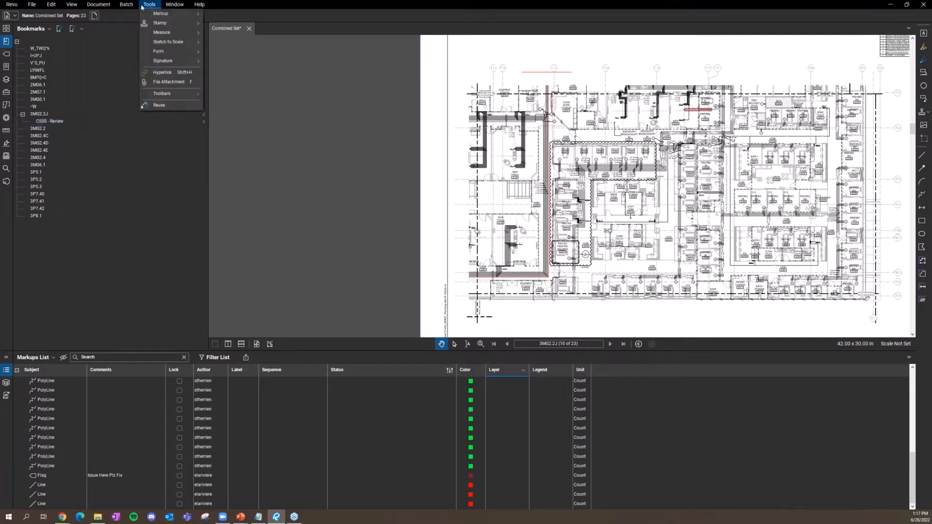
pyautogui.click(154, 261)
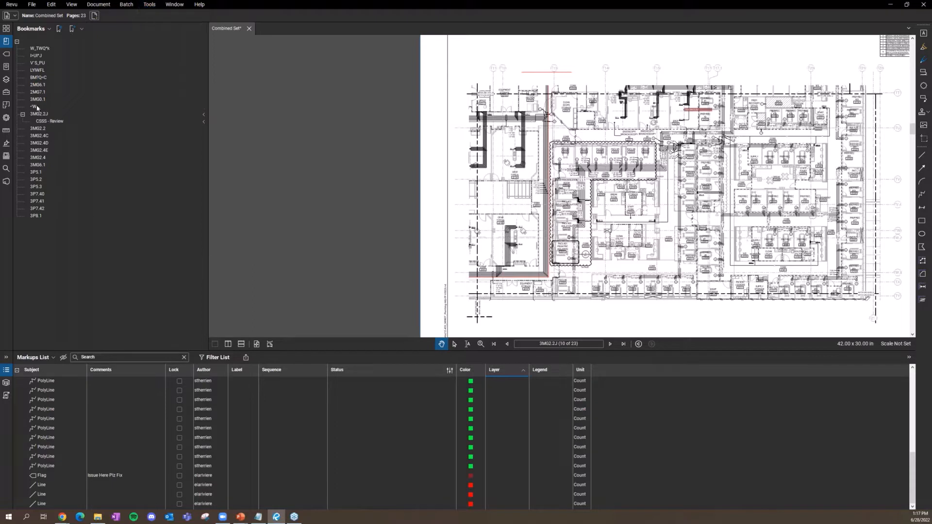
pyautogui.click(10, 66)
pyautogui.click(6, 79)
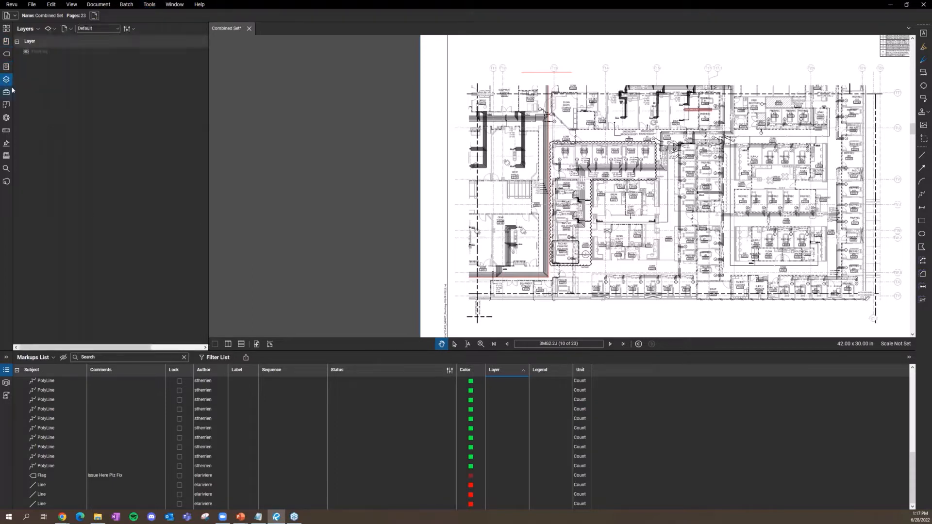
pyautogui.click(6, 91)
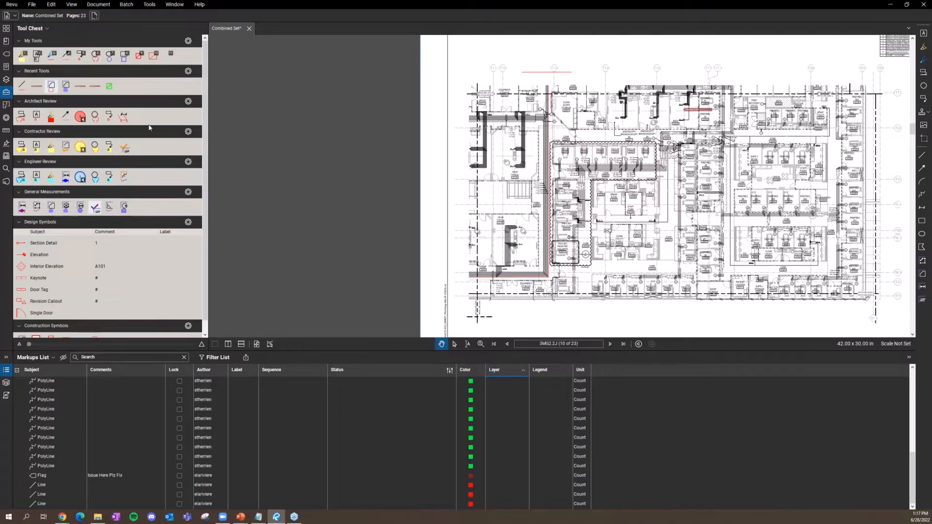
pyautogui.scroll(-1, 62, 94)
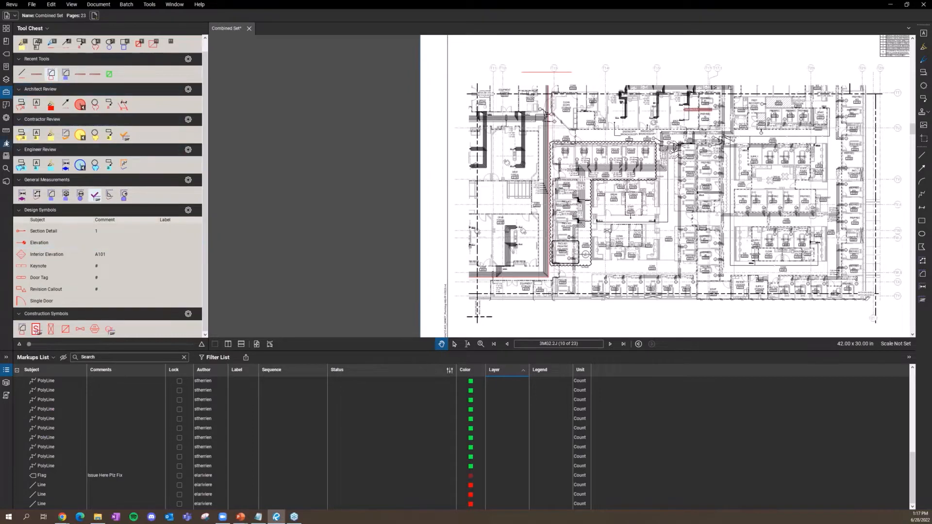
pyautogui.click(5, 131)
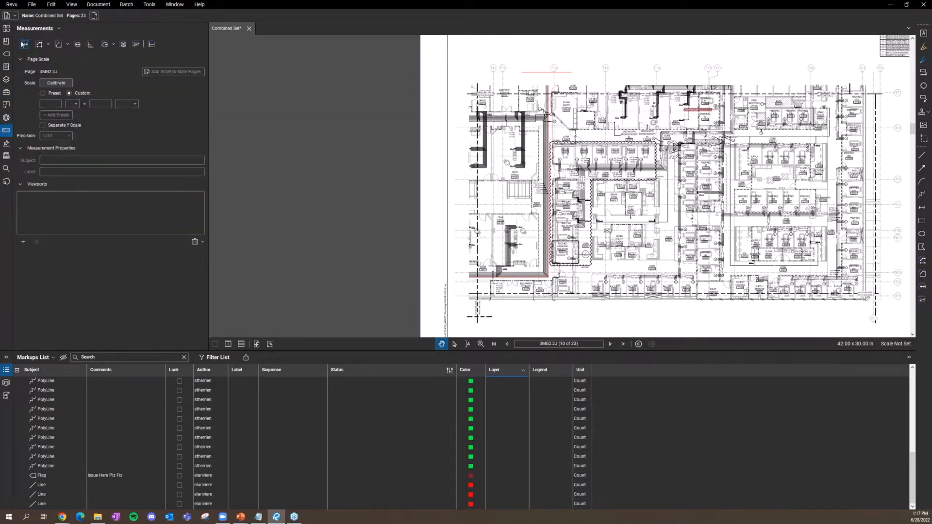
pyautogui.click(6, 144)
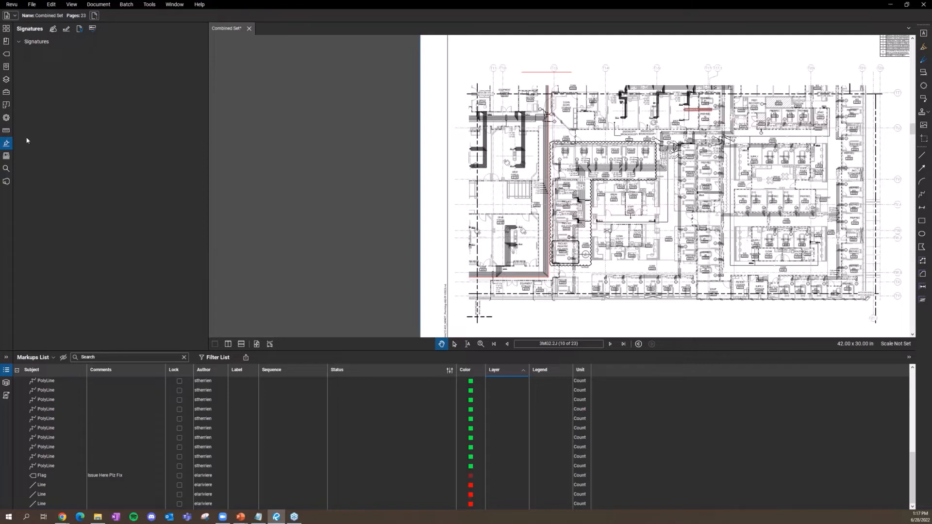
# Step: Pick the Length measurement tool and click a start point on the drawing
pyautogui.click(148, 9)
pyautogui.click(150, 5)
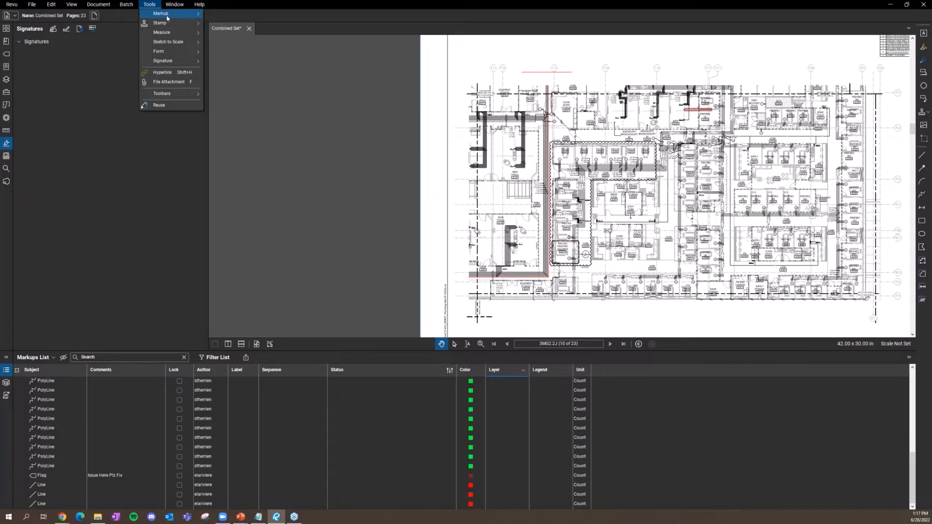
pyautogui.moveTo(172, 32)
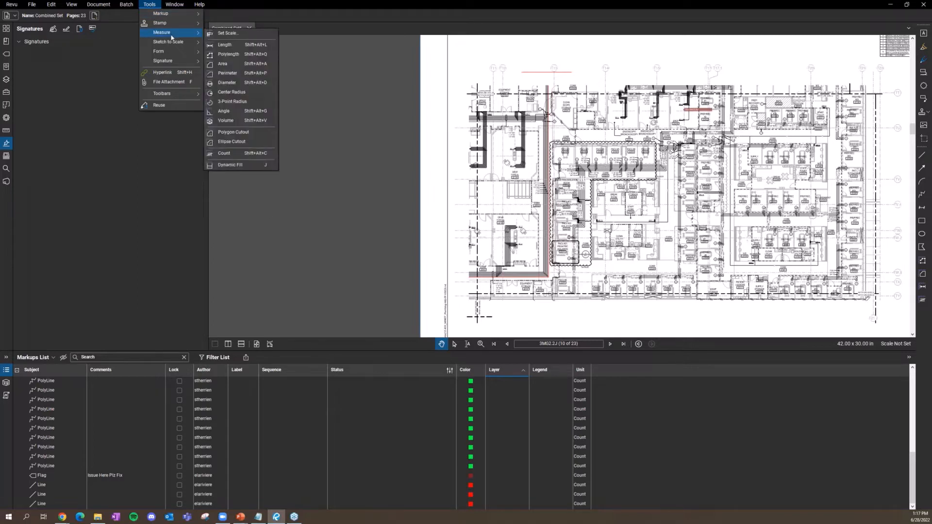
pyautogui.click(227, 45)
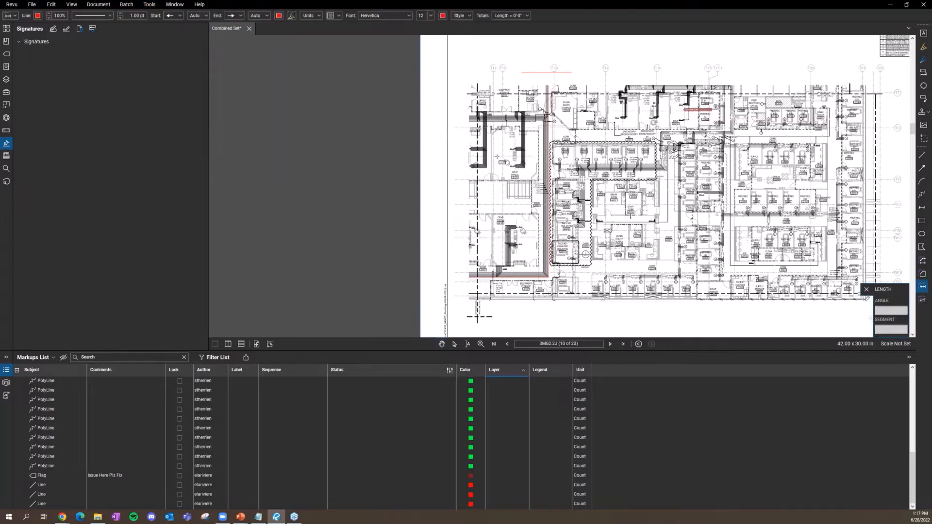
pyautogui.scroll(-1, 496, 156)
pyautogui.click(496, 157)
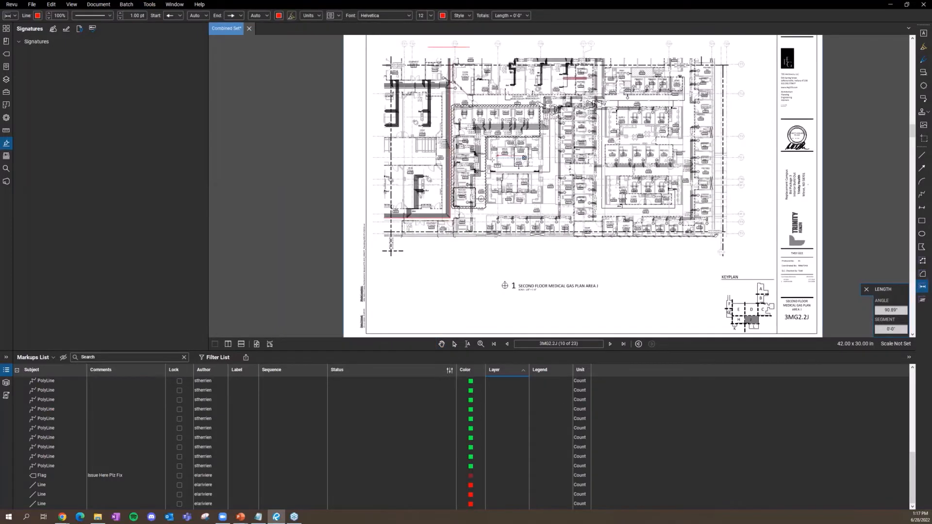
# Step: Finish the 3'-0" length measurement, dismiss the scale prompt, and exit the Length tool
pyautogui.click(526, 162)
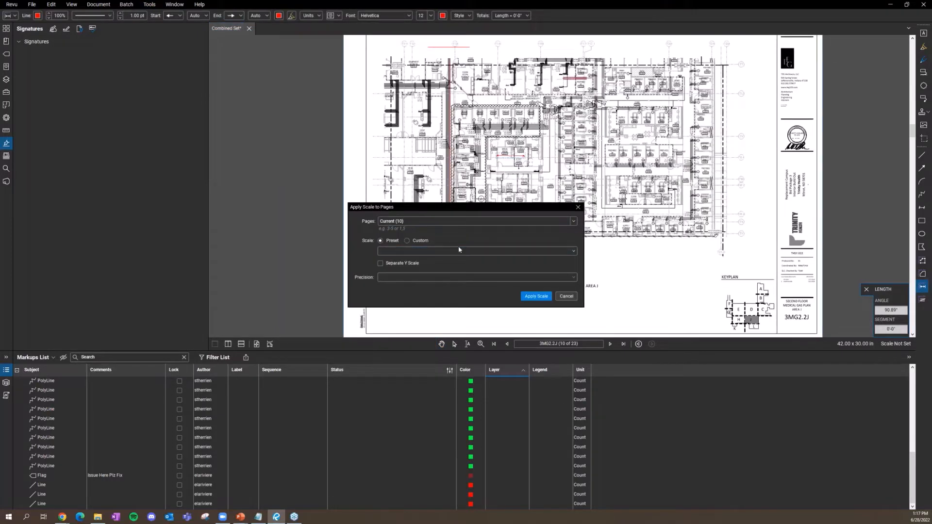
pyautogui.click(565, 297)
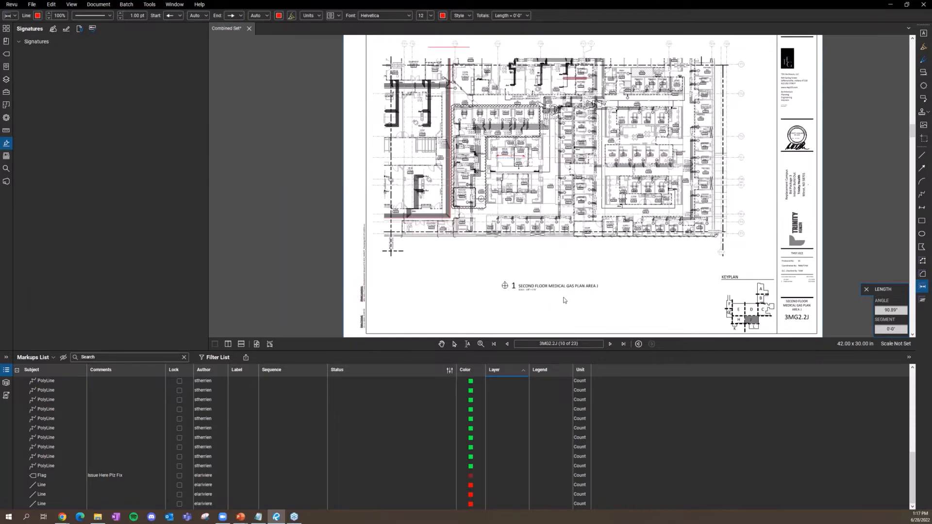
pyautogui.press('Escape')
# Step: Zoom and pan the sheet to the CORR J2357 doorway and BREAK J2349
pyautogui.scroll(3, 510, 155)
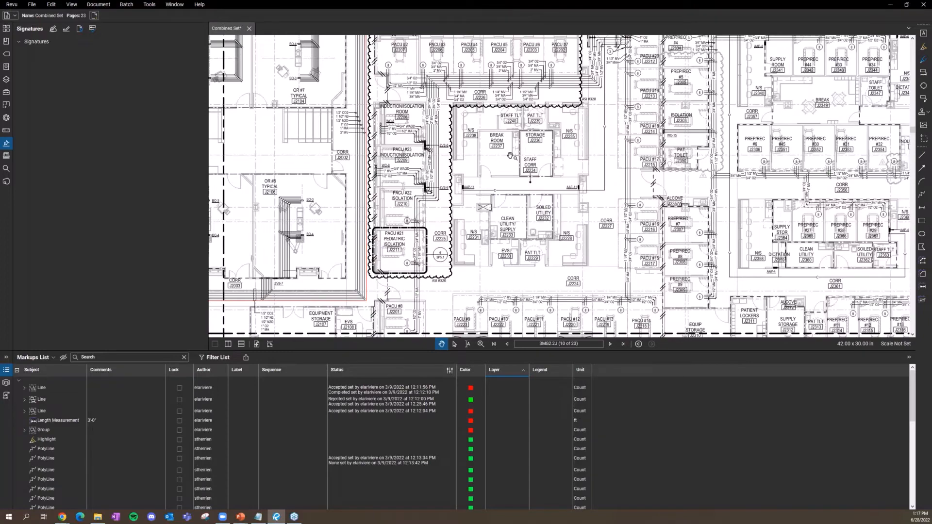
pyautogui.scroll(-3, 510, 155)
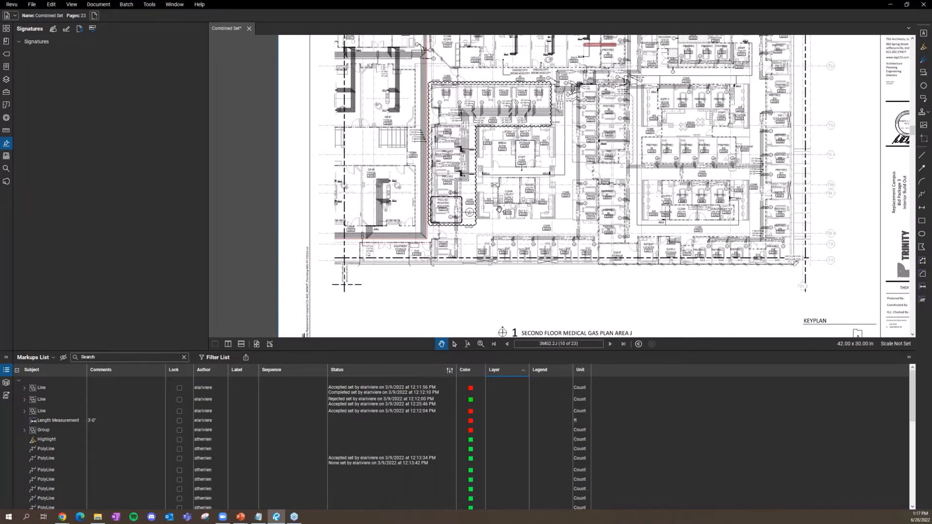
pyautogui.scroll(4, 507, 175)
pyautogui.scroll(-6, 539, 215)
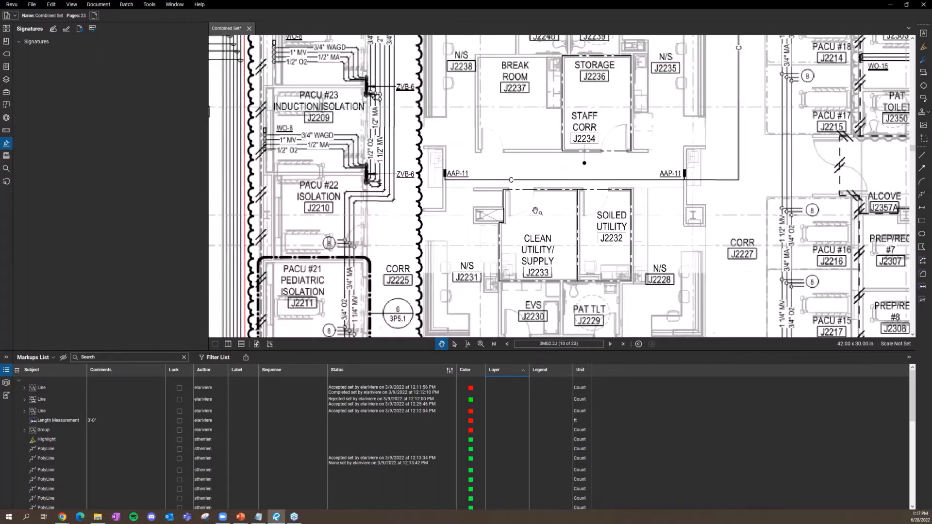
pyautogui.moveTo(588, 242); pyautogui.dragTo(468, 145)
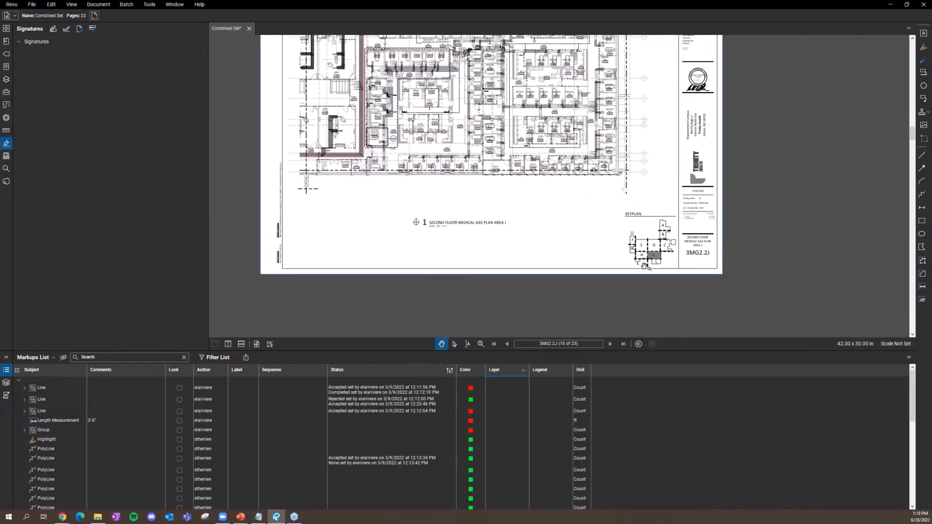
pyautogui.moveTo(621, 150); pyautogui.dragTo(617, 163)
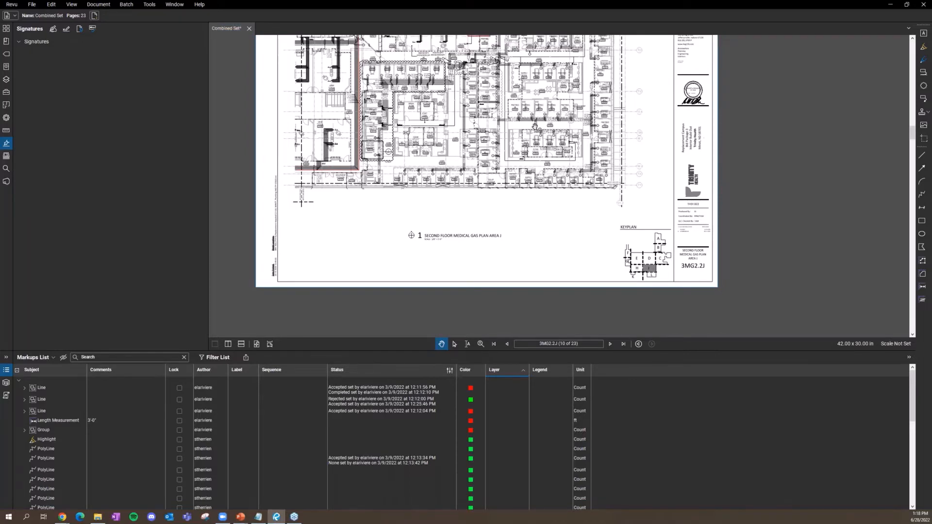
pyautogui.moveTo(534, 140); pyautogui.dragTo(539, 189)
pyautogui.scroll(8, 515, 155)
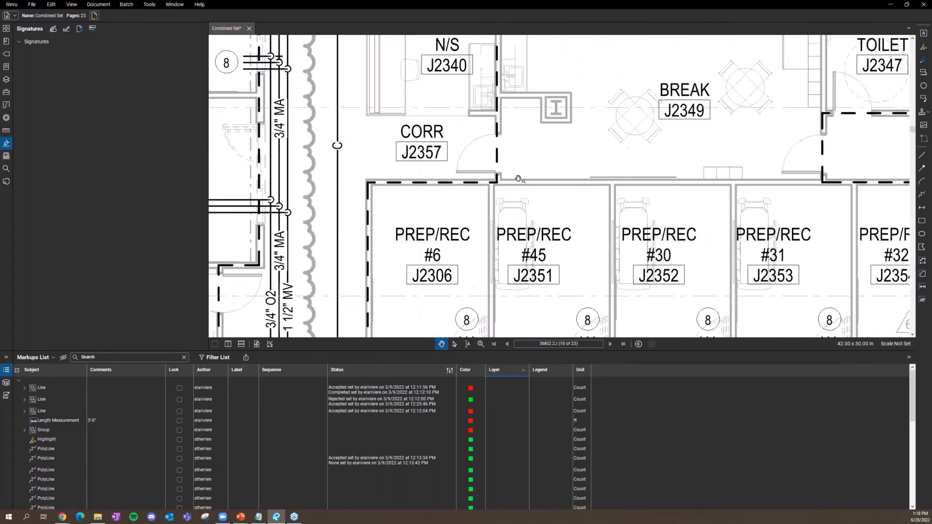
pyautogui.moveTo(515, 155); pyautogui.dragTo(521, 188)
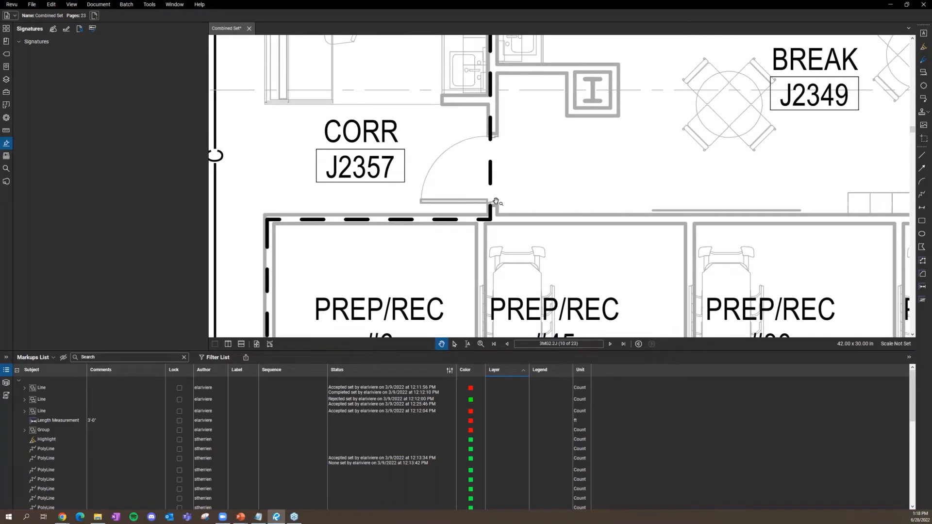
# Step: Start a Custom scale calibration and pick the CORR J2357 door's two edge points
pyautogui.click(151, 6)
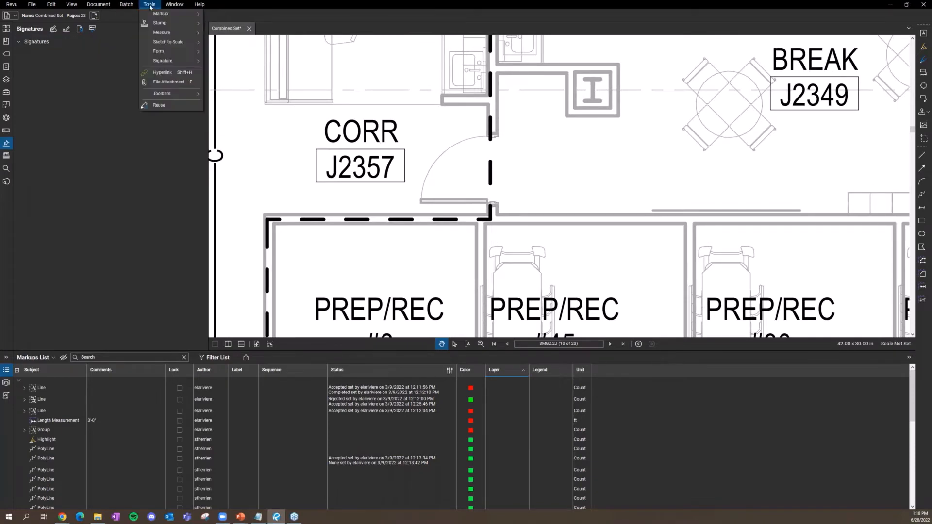
pyautogui.moveTo(165, 32)
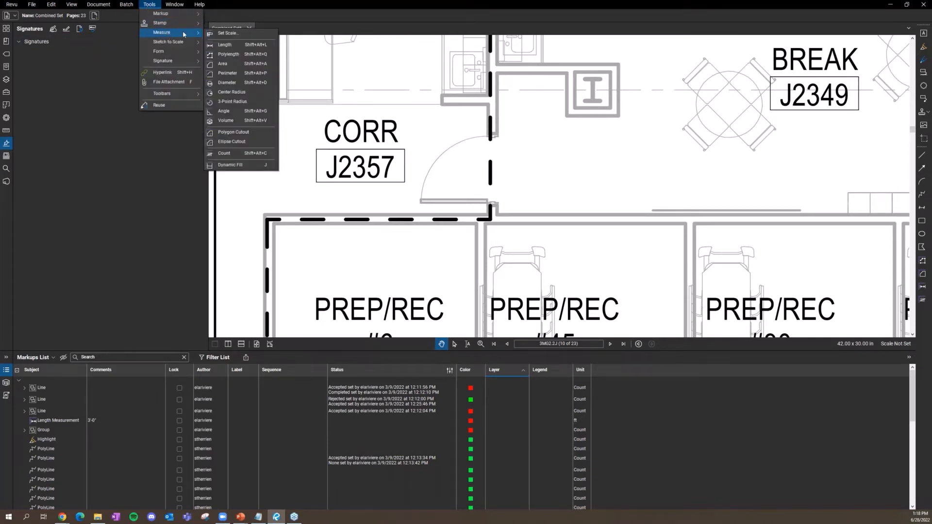
pyautogui.click(231, 34)
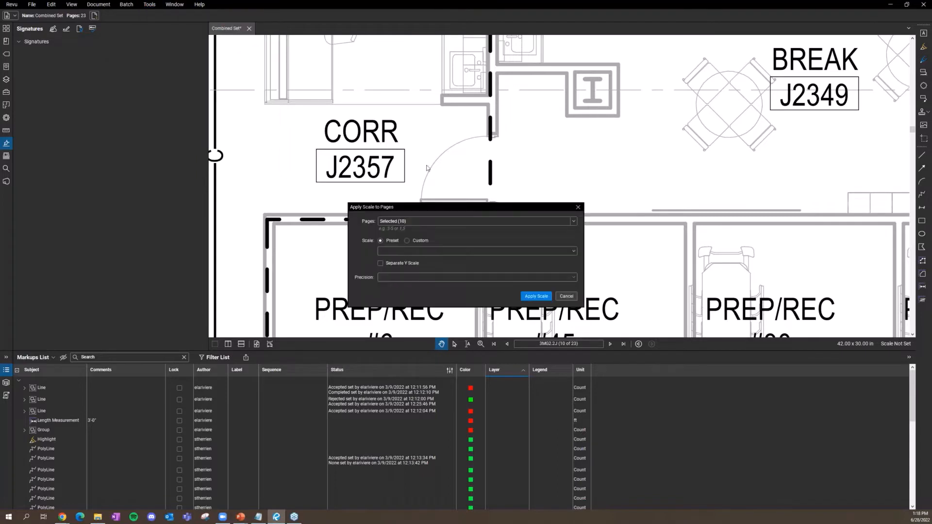
pyautogui.click(408, 241)
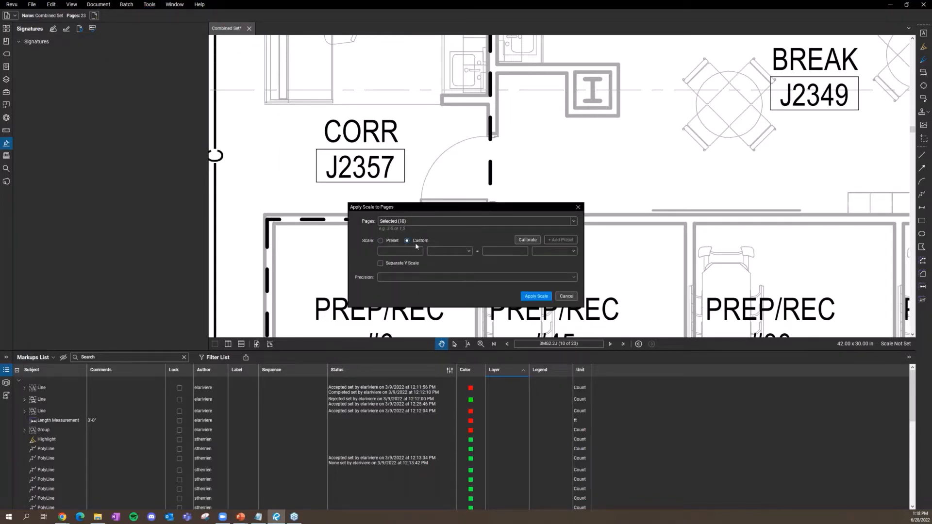
pyautogui.click(527, 239)
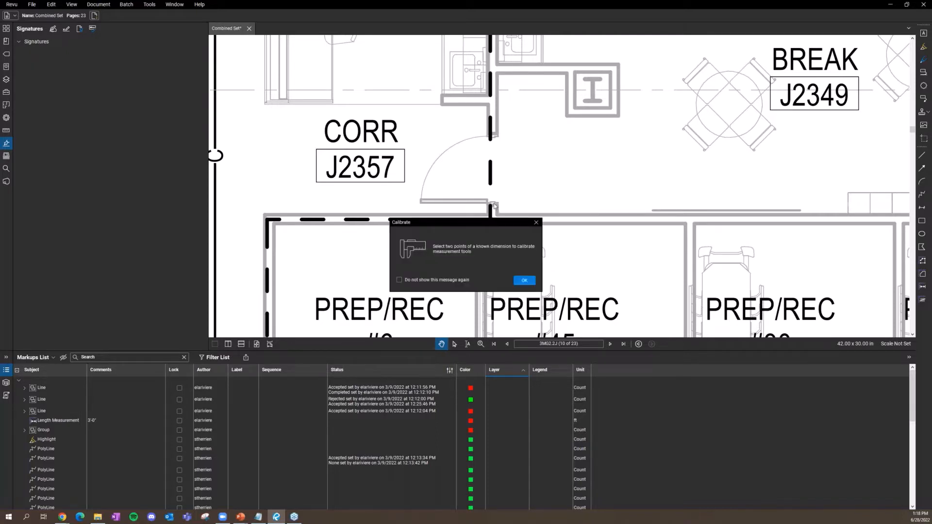
pyautogui.click(532, 283)
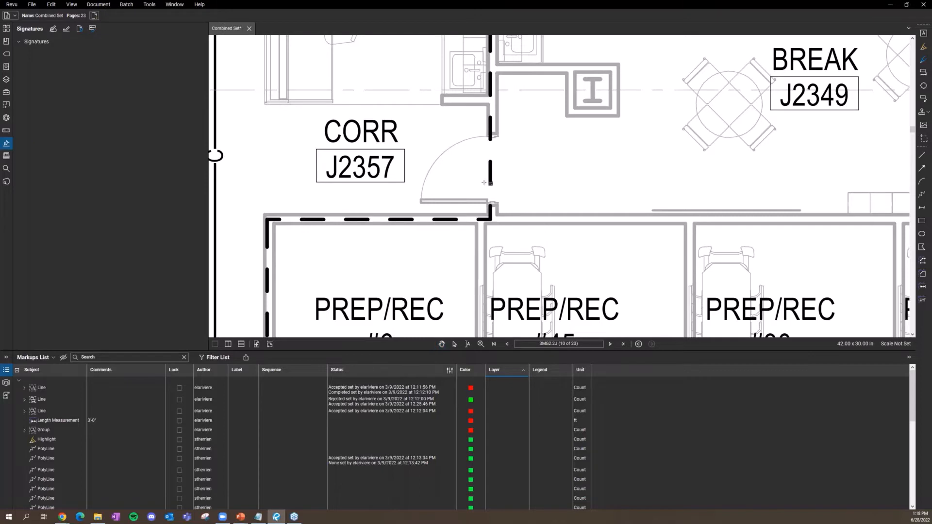
pyautogui.click(494, 203)
pyautogui.click(494, 136)
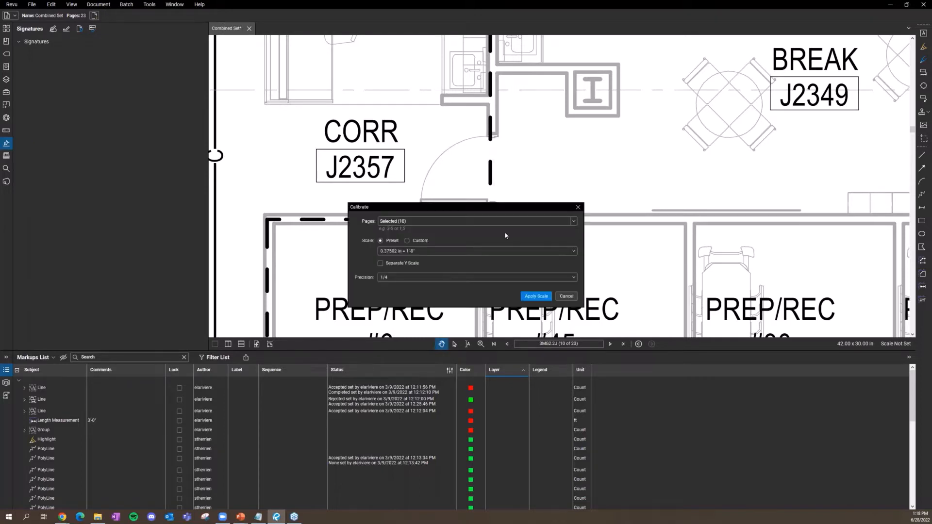
# Step: Enter 3'-0" as the calibration length and apply the 0.37502 in = 3'-0" scale
pyautogui.click(414, 251)
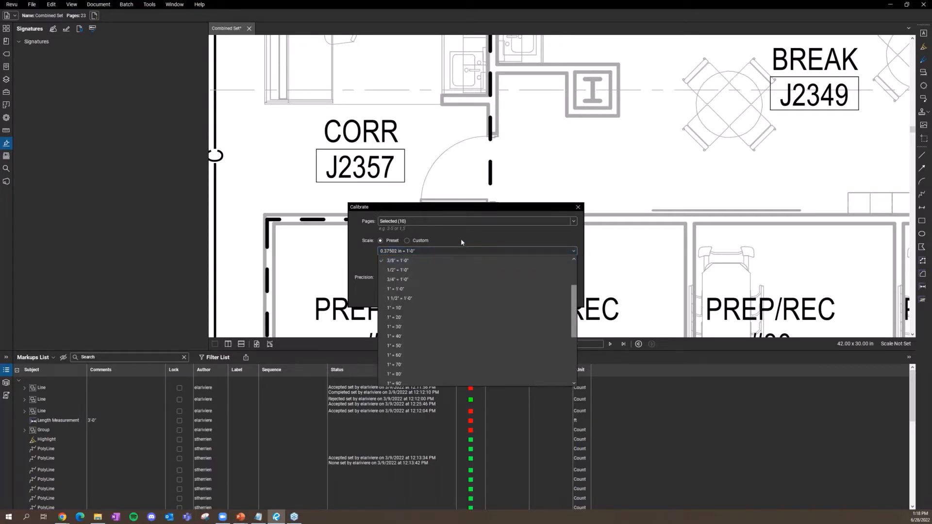
pyautogui.click(406, 241)
pyautogui.click(407, 240)
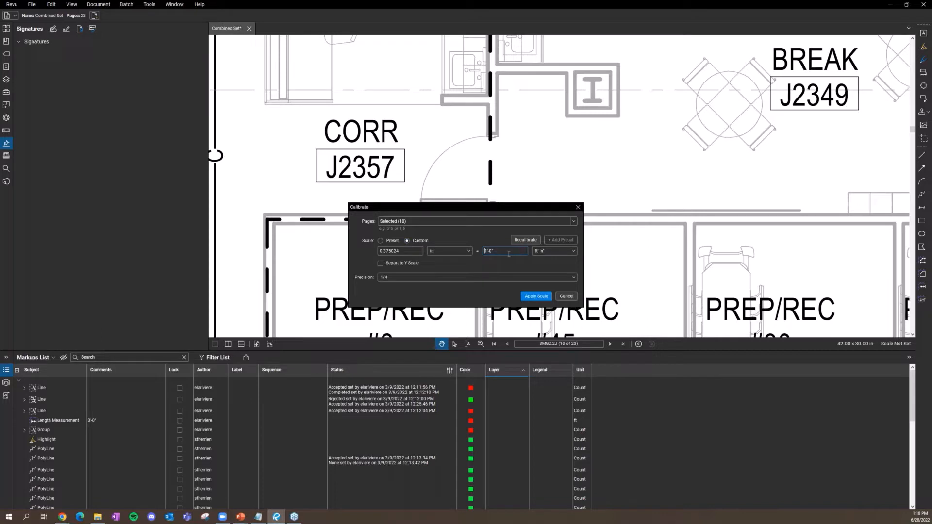
pyautogui.write('3')
pyautogui.click(543, 296)
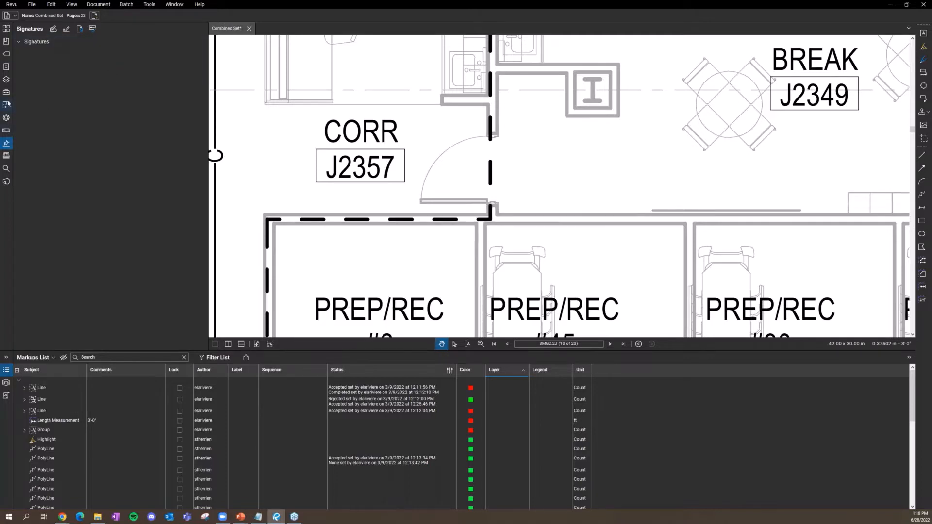
# Step: Measure the CORR J2357 door opening as a 3'-0" Length dimension, then return to Pan
pyautogui.click(6, 130)
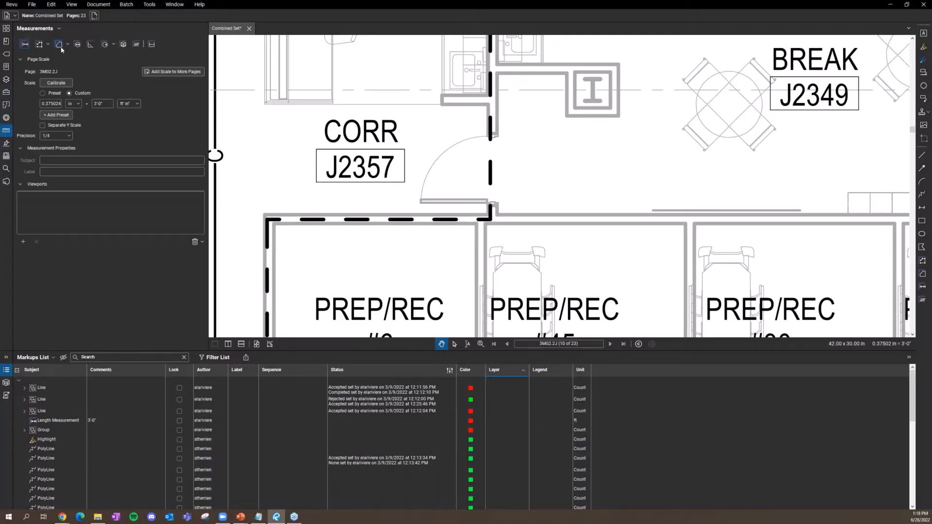
pyautogui.click(149, 5)
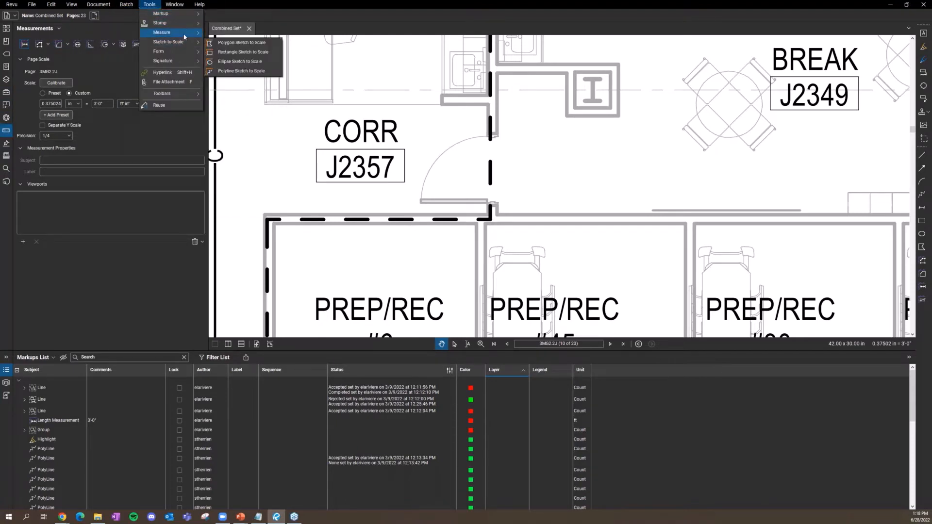
pyautogui.moveTo(187, 32)
pyautogui.click(226, 45)
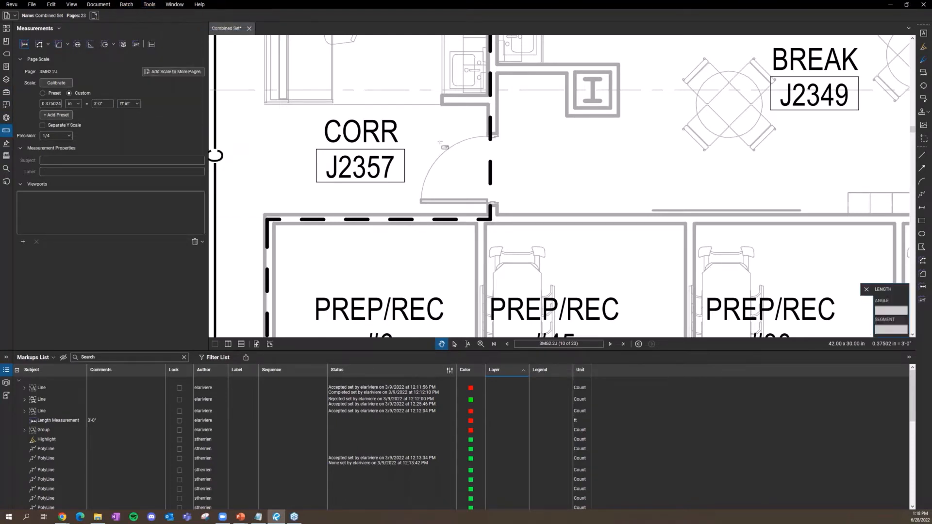
pyautogui.click(494, 204)
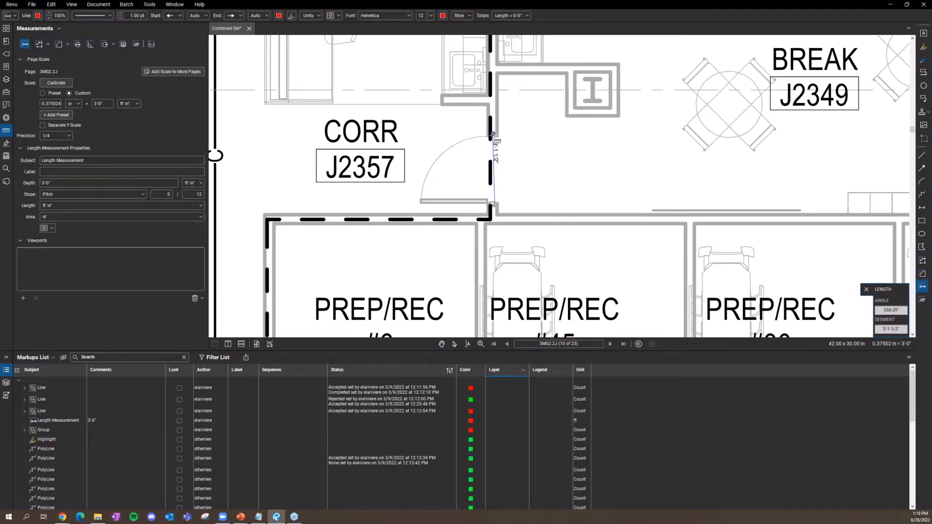
pyautogui.scroll(5, 496, 139)
pyautogui.click(499, 140)
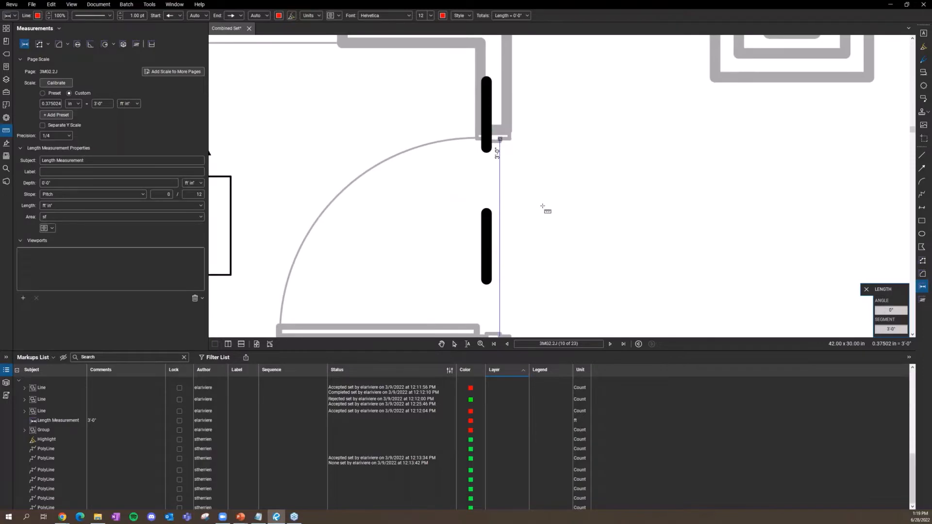
pyautogui.scroll(-5, 538, 182)
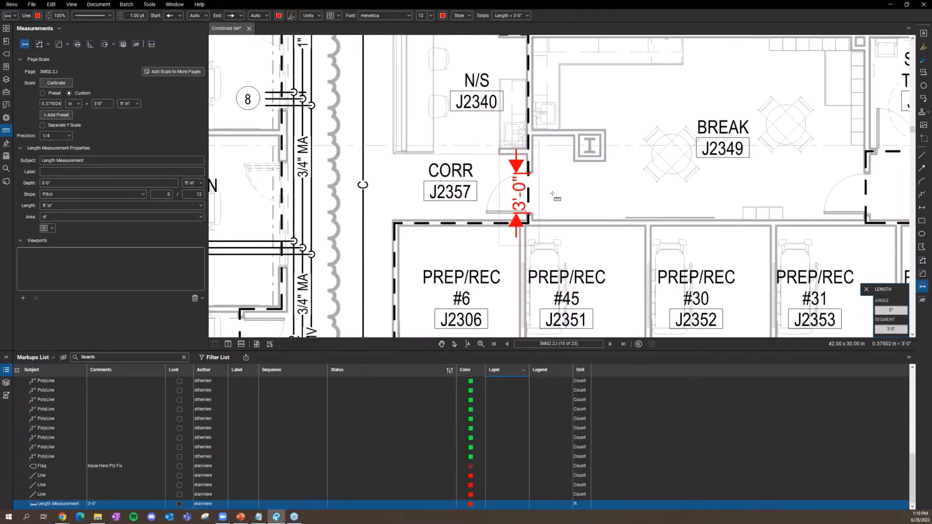
pyautogui.press('Escape')
pyautogui.press('Escape')
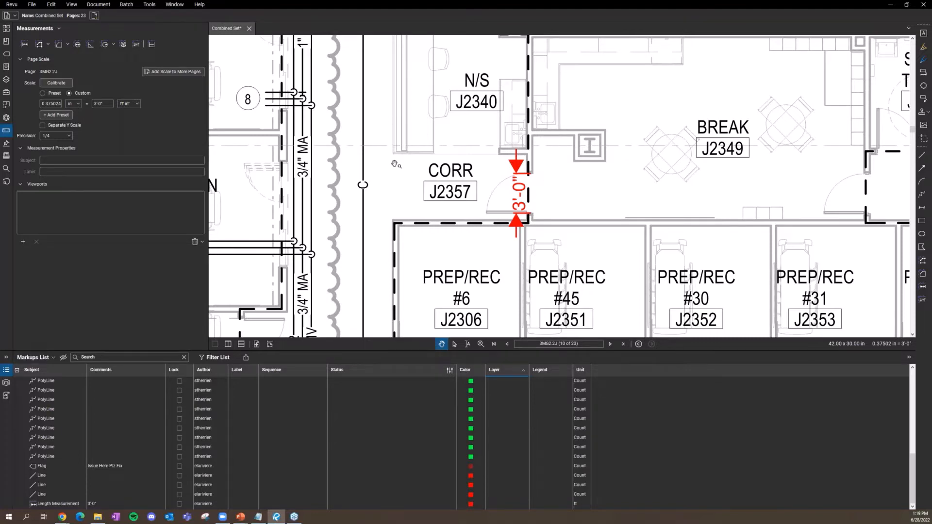
pyautogui.scroll(-4, 391, 165)
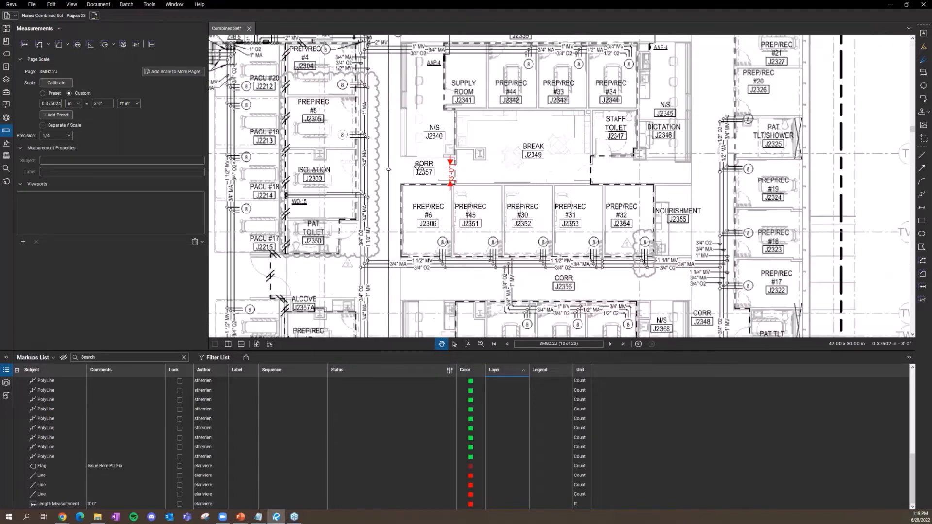
# Step: Sketch a 4.12 sf Rectangle Sketch to Scale markup in the corridor beside CORR J2224
pyautogui.click(145, 6)
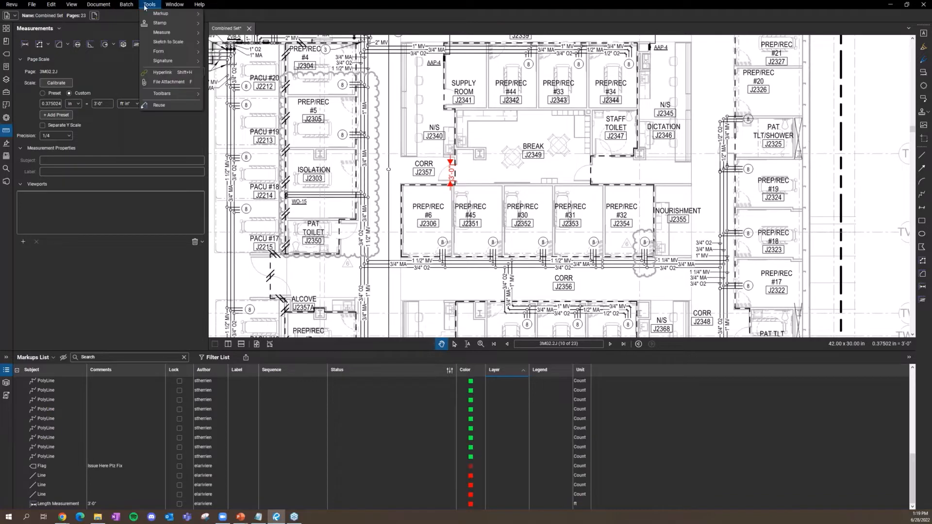
pyautogui.moveTo(172, 34)
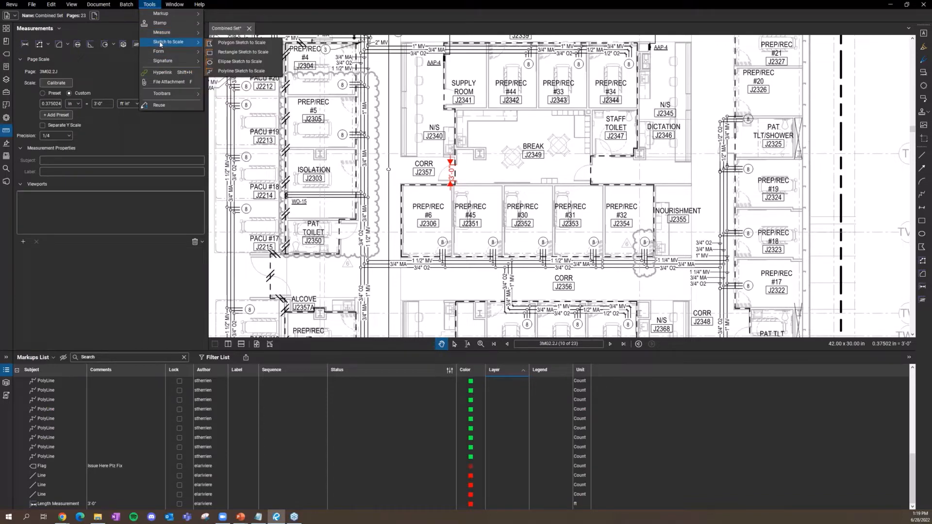
pyautogui.click(243, 51)
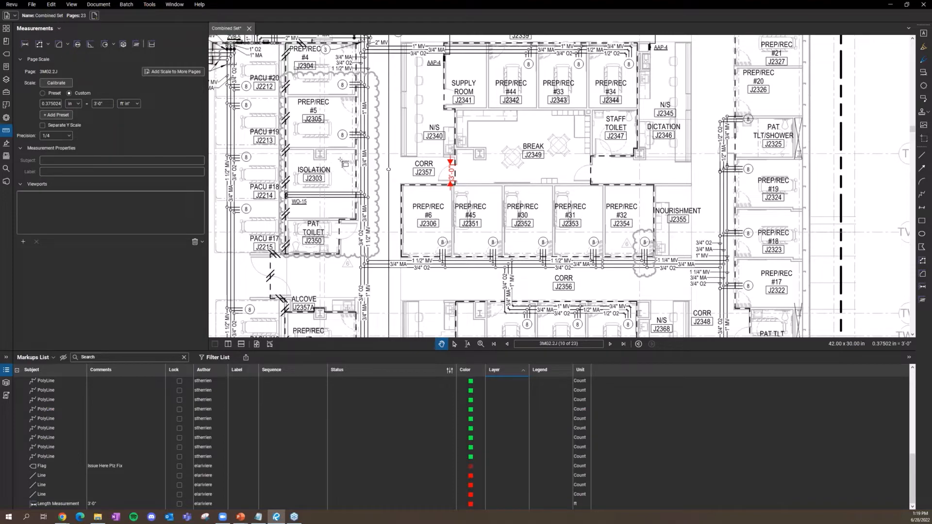
pyautogui.scroll(-2, 394, 146)
pyautogui.moveTo(339, 208); pyautogui.dragTo(455, 154)
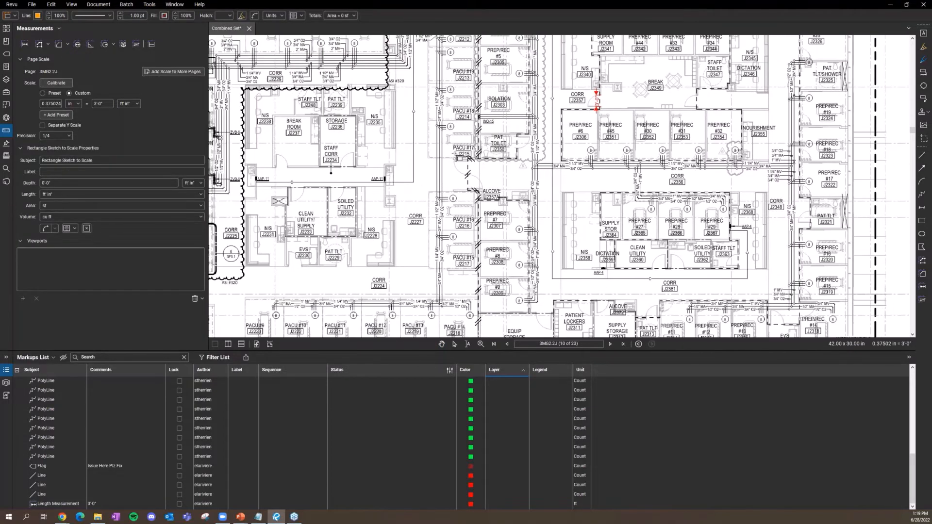
pyautogui.scroll(-1, 457, 156)
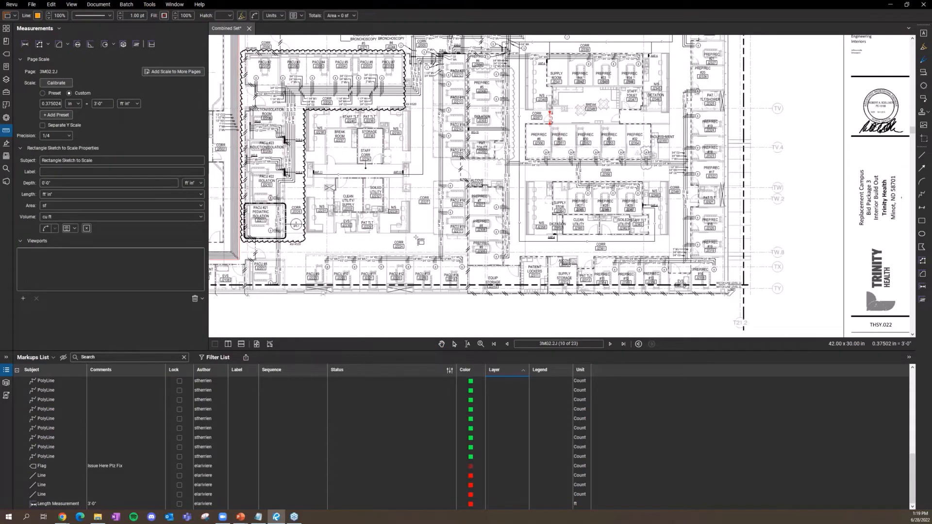
pyautogui.scroll(6, 420, 245)
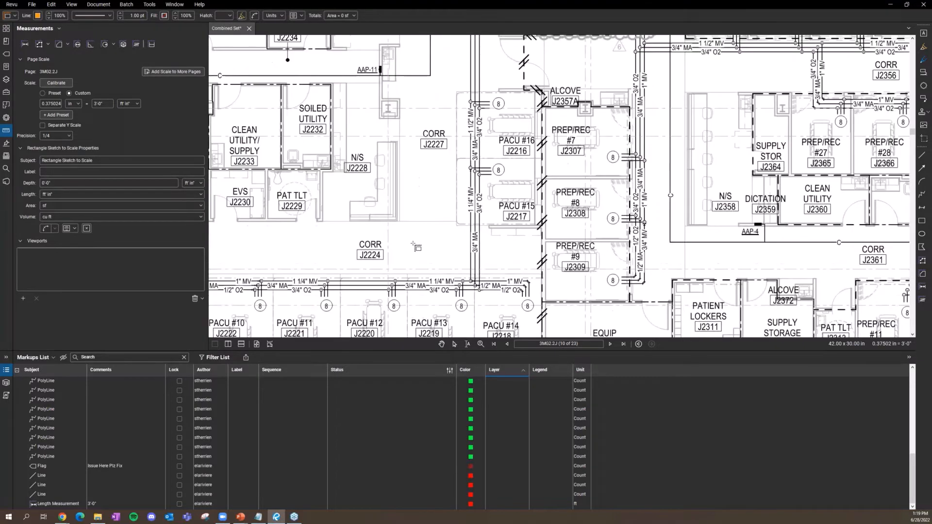
pyautogui.click(396, 168)
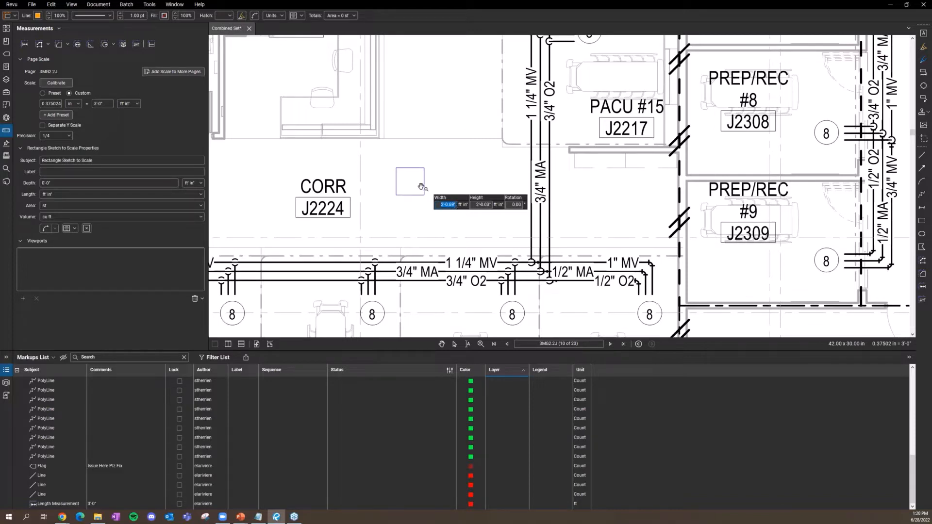
pyautogui.press('Return')
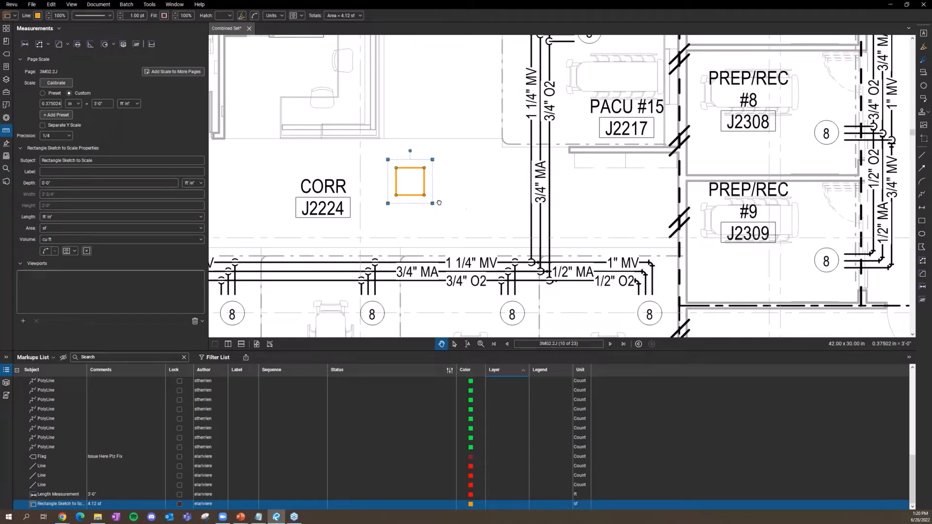
pyautogui.press('Escape')
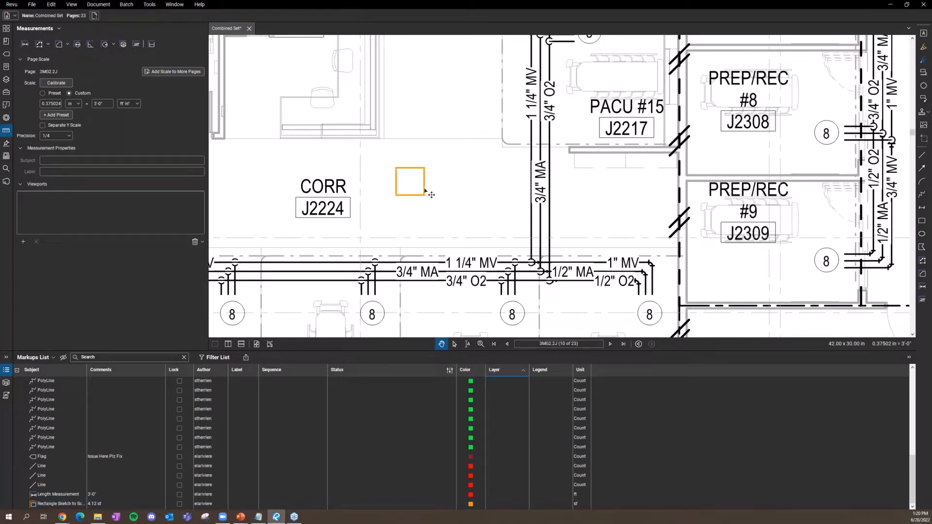
# Step: Draw a red Line from the rectangle's bottom-left to top-right corner, then select both markups
pyautogui.click(424, 194)
pyautogui.press('Escape')
pyautogui.click(150, 6)
pyautogui.moveTo(172, 15)
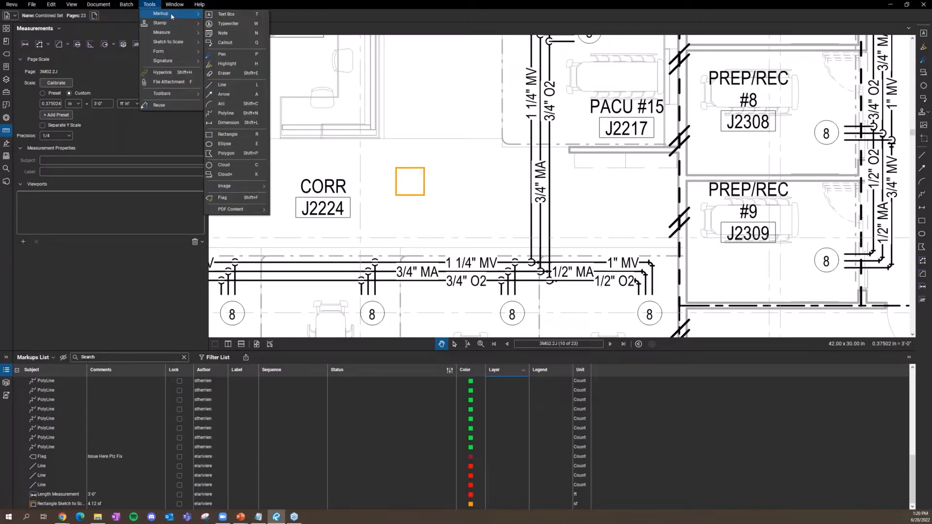
pyautogui.click(472, 146)
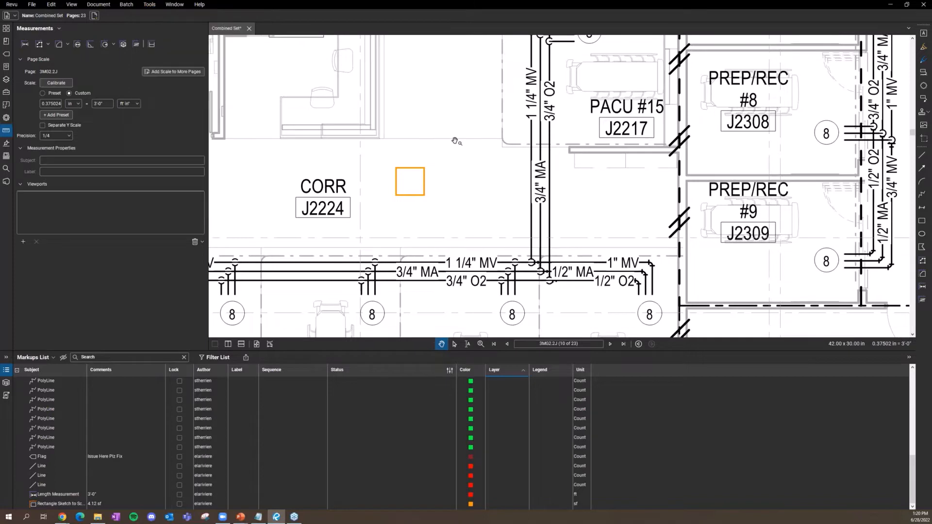
pyautogui.press('l')
pyautogui.click(396, 195)
pyautogui.click(424, 168)
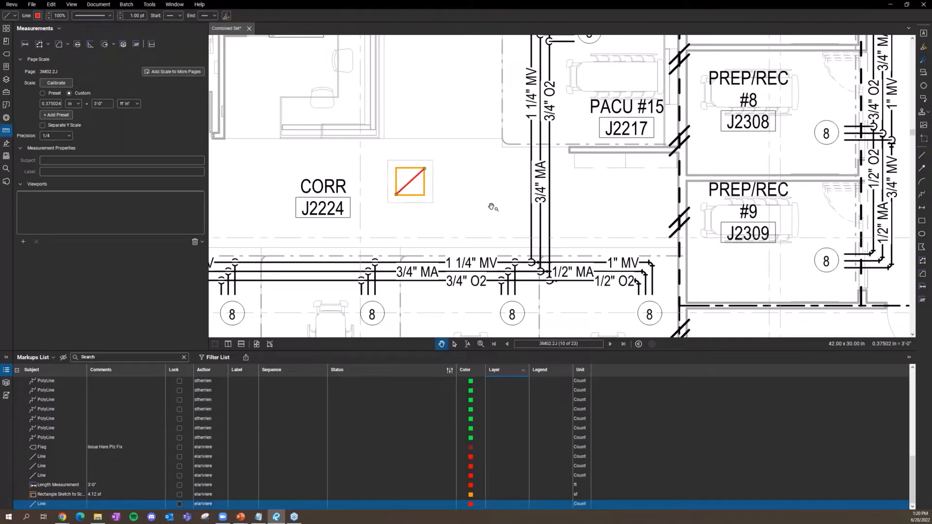
pyautogui.click(420, 195)
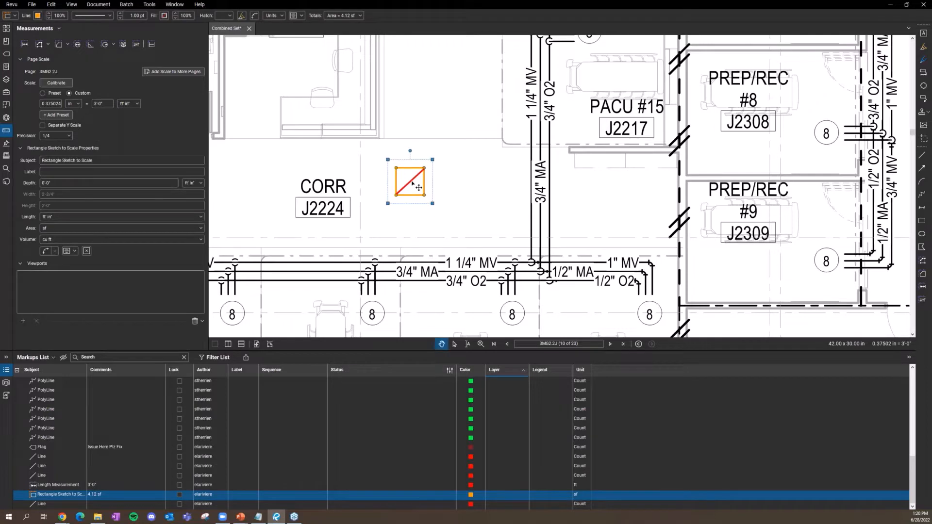
pyautogui.click(412, 186)
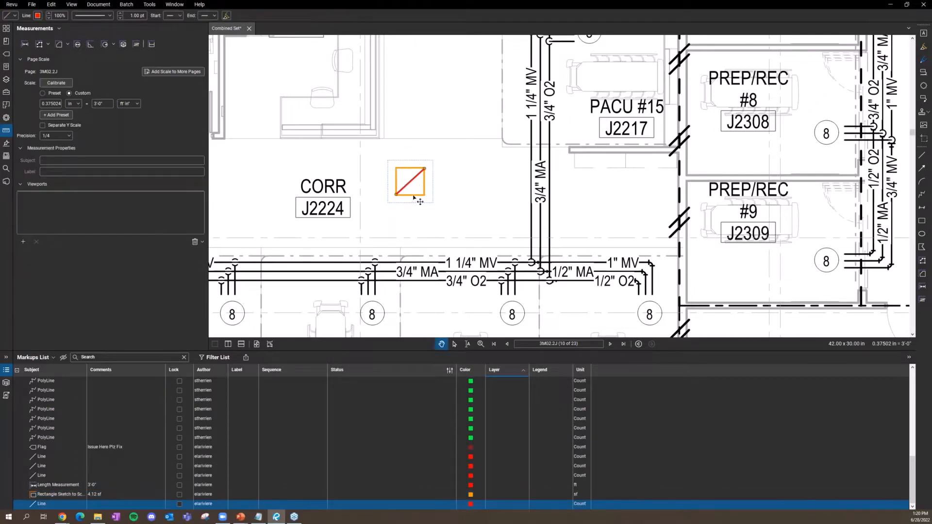
# Step: Select the rectangle together with the diagonal line and set both markups' colour to red
pyautogui.keyDown('shift'); pyautogui.click(420, 195); pyautogui.keyUp('shift')
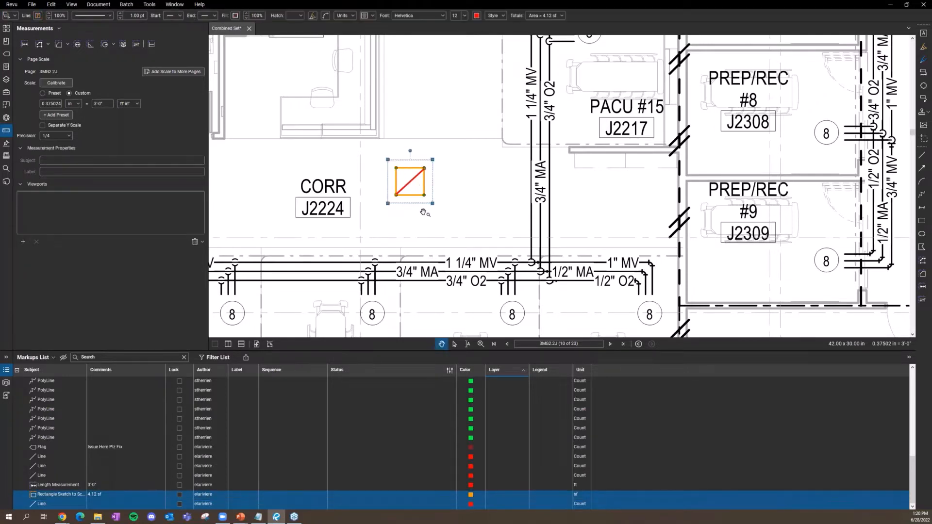
pyautogui.click(7, 130)
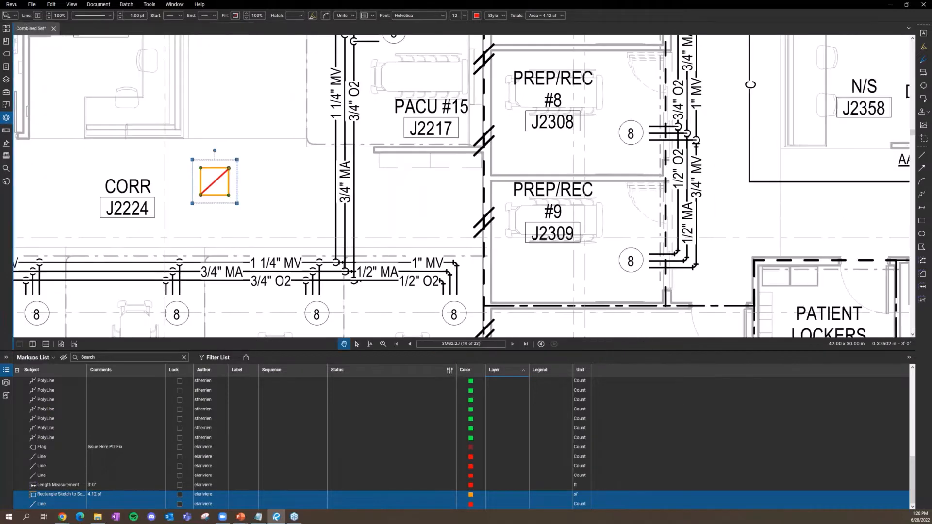
pyautogui.click(6, 118)
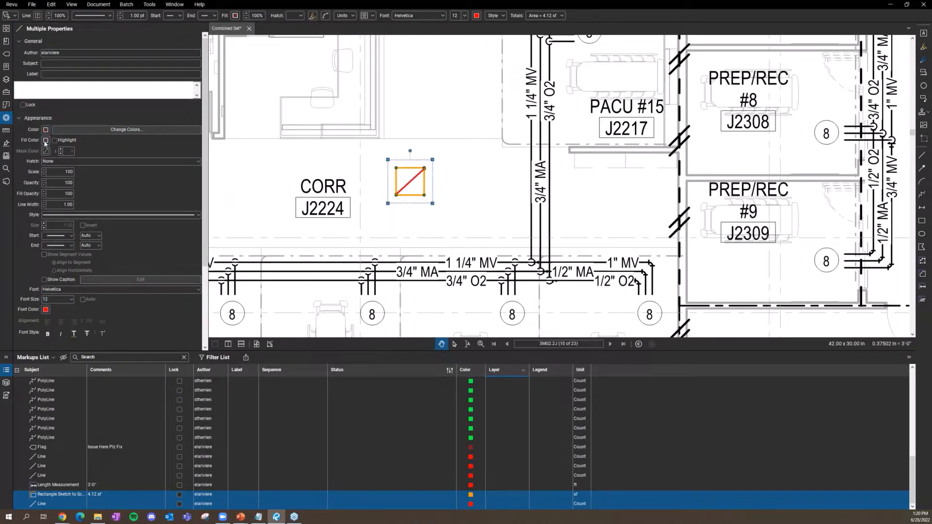
pyautogui.click(45, 130)
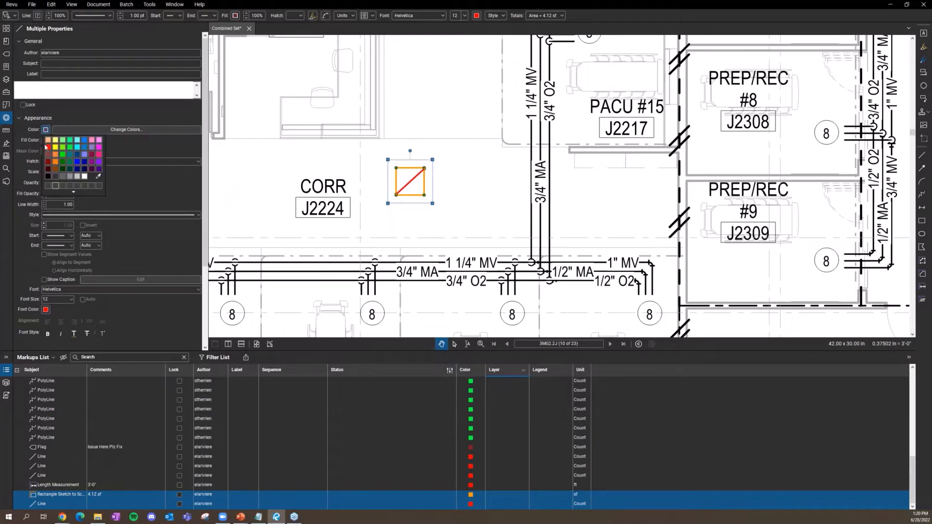
pyautogui.click(50, 150)
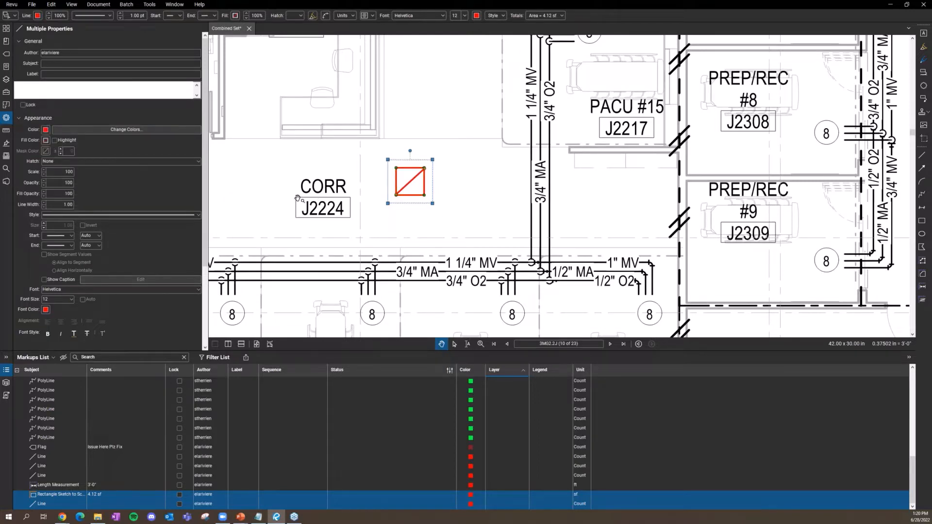
pyautogui.click(282, 184)
pyautogui.scroll(-2, 403, 200)
pyautogui.moveTo(403, 200); pyautogui.dragTo(469, 199)
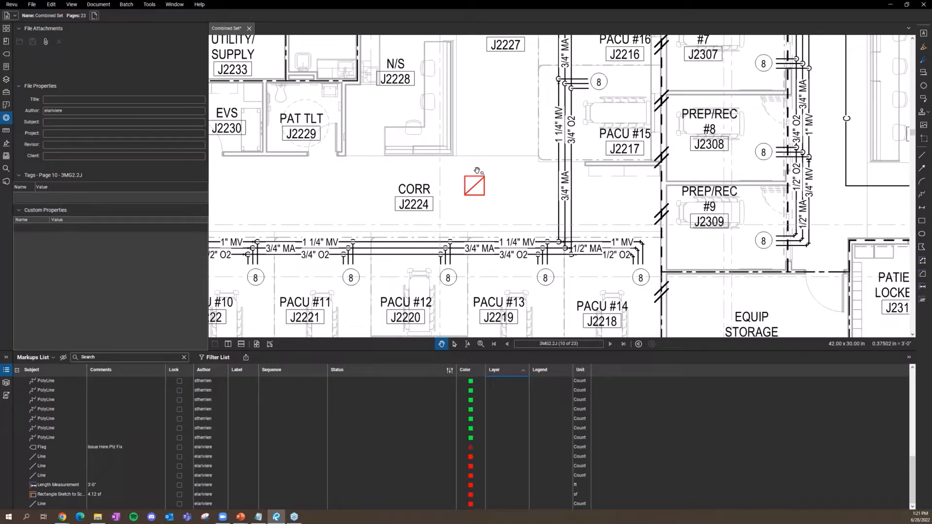
pyautogui.click(7, 79)
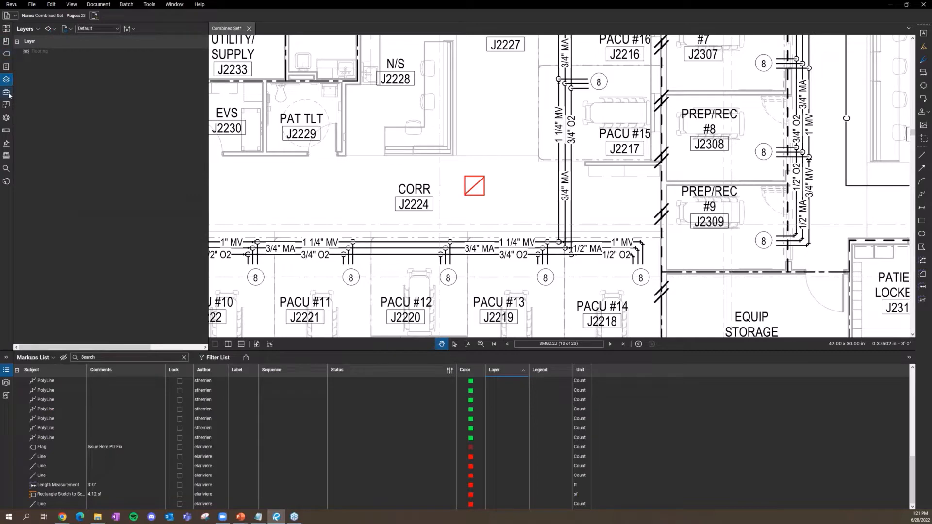
# Step: Open the Tool Chest panel and choose Manage Tool Sets from its tool set dropdown
pyautogui.click(7, 92)
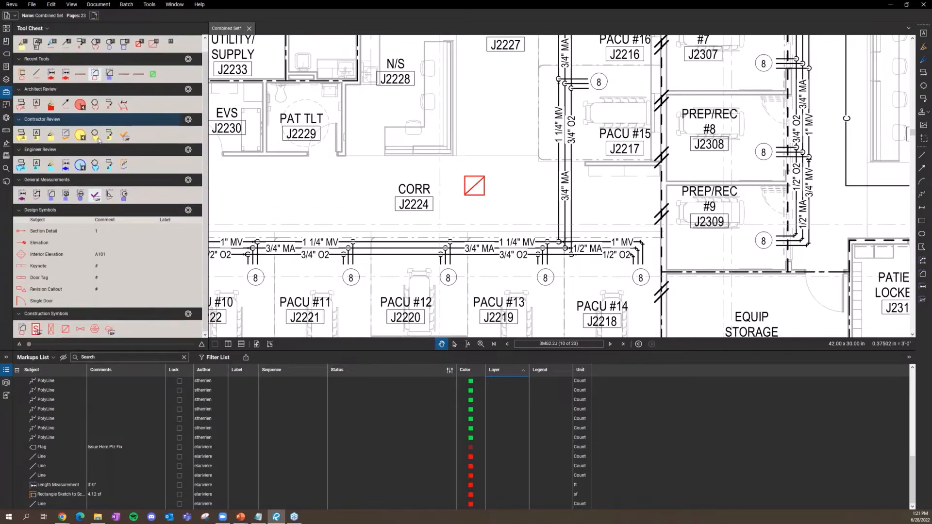
pyautogui.scroll(1, 116, 156)
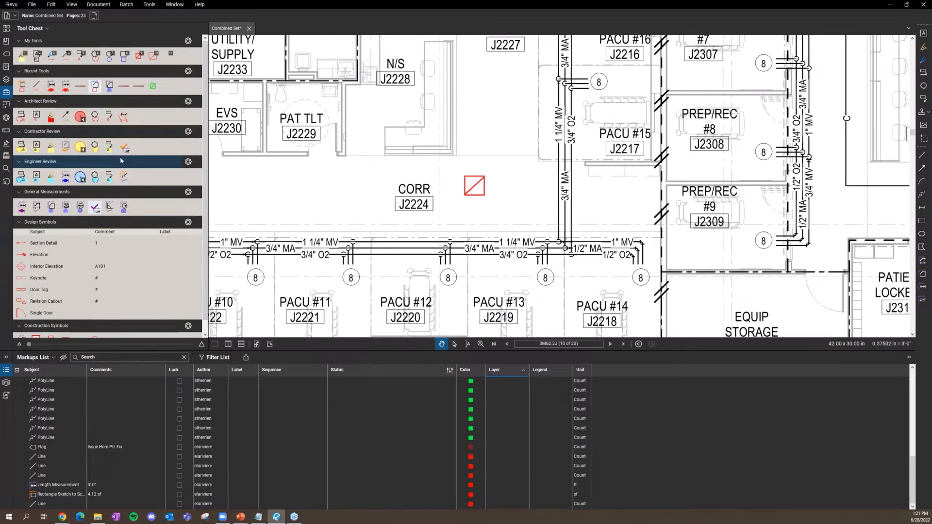
pyautogui.scroll(-1, 121, 161)
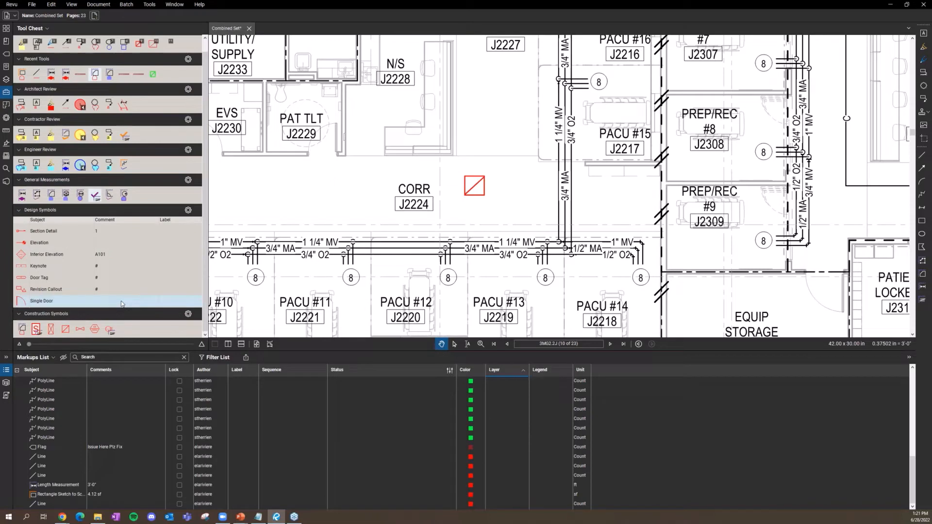
pyautogui.scroll(1, 122, 301)
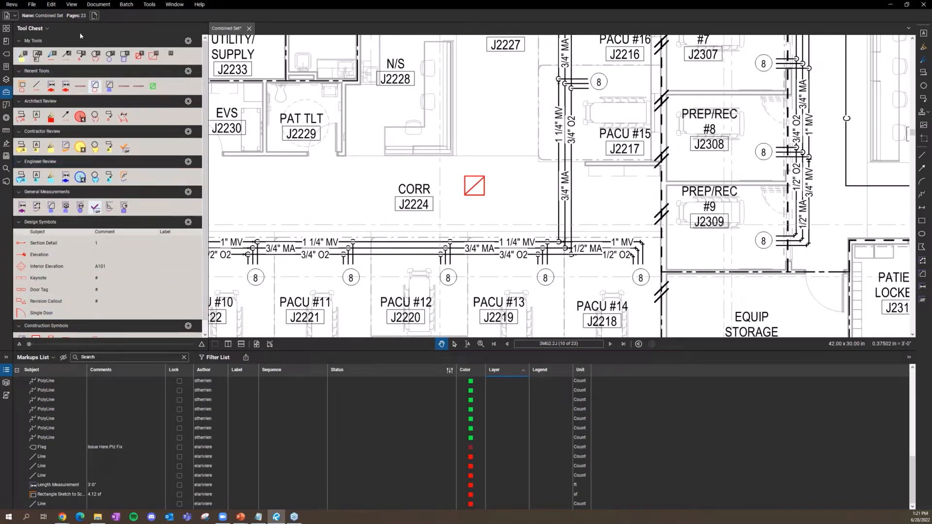
pyautogui.click(49, 28)
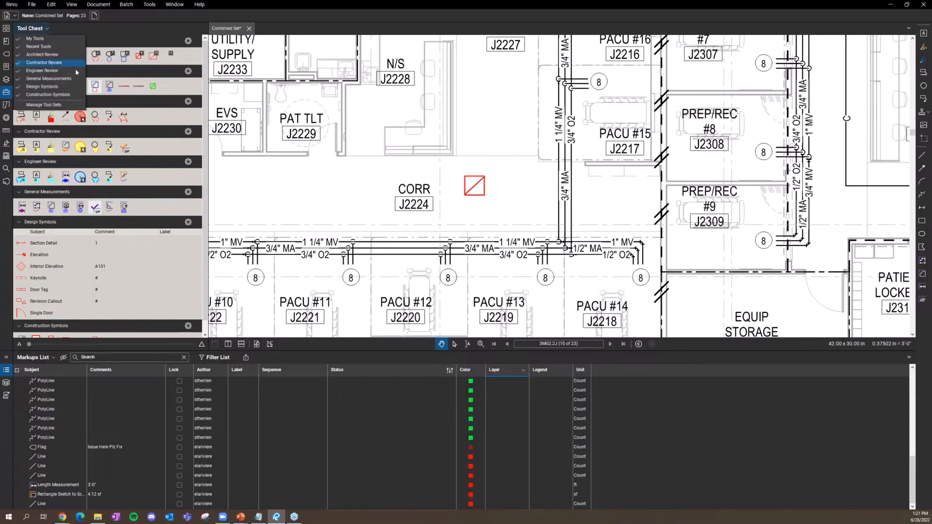
pyautogui.click(48, 104)
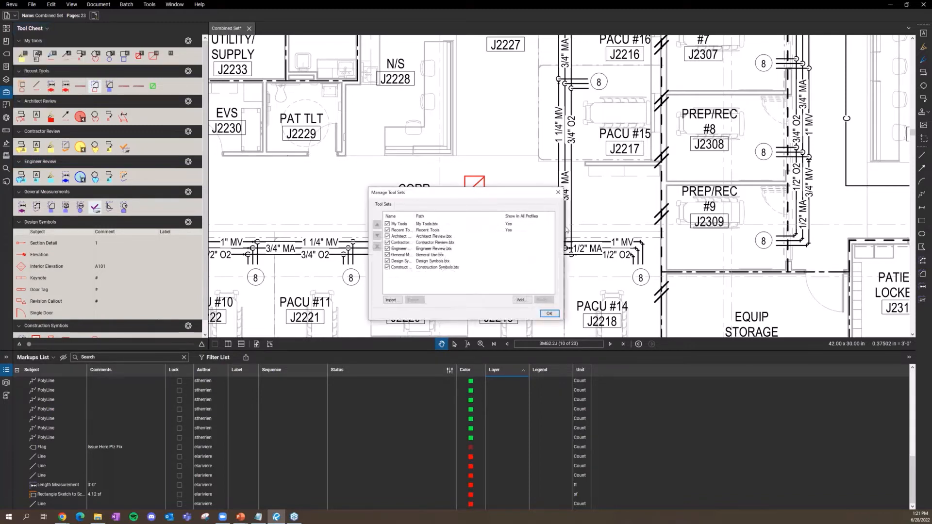
# Step: Add a new tool set titled 'BB Demo'
pyautogui.moveTo(665, 162); pyautogui.dragTo(657, 99)
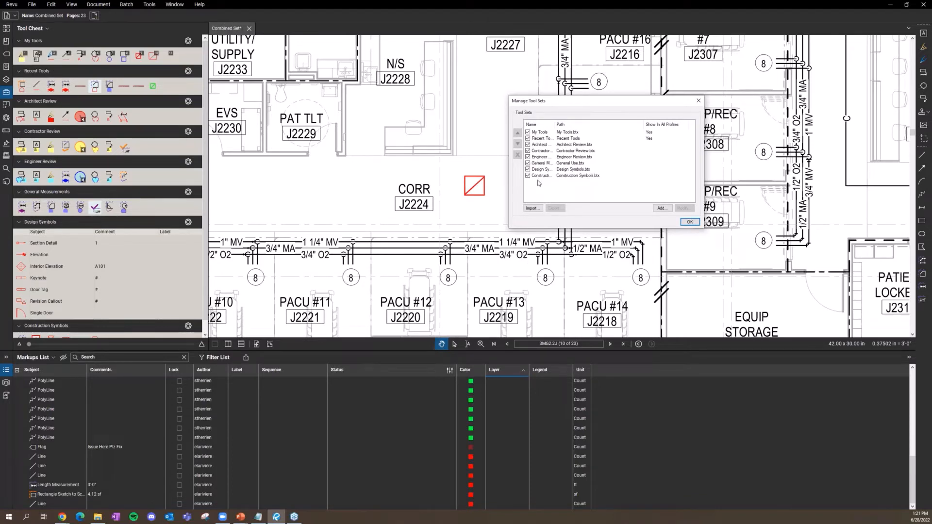
pyautogui.click(661, 208)
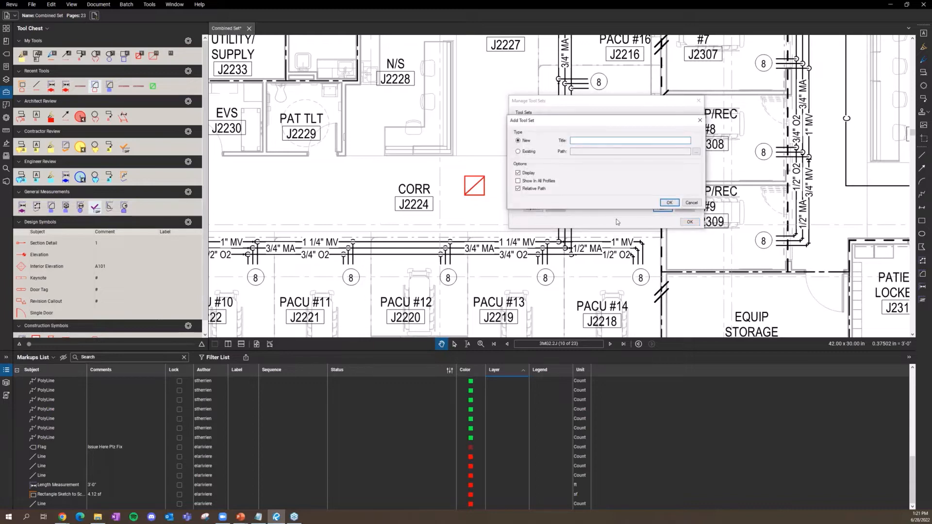
pyautogui.write('BB Demo')
pyautogui.press('Return')
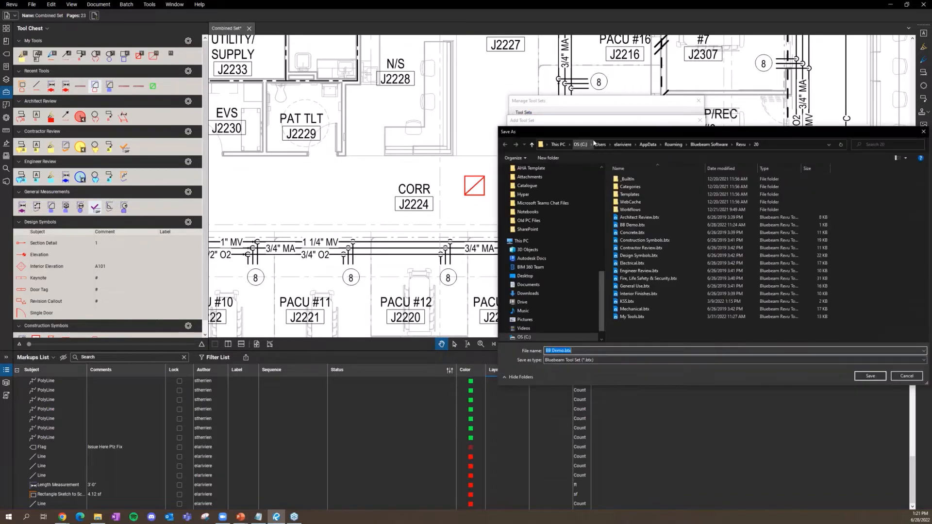
# Step: Save it as BB Demo.btx, overwriting the existing file, and close the tool set manager
pyautogui.moveTo(604, 133); pyautogui.dragTo(287, 140)
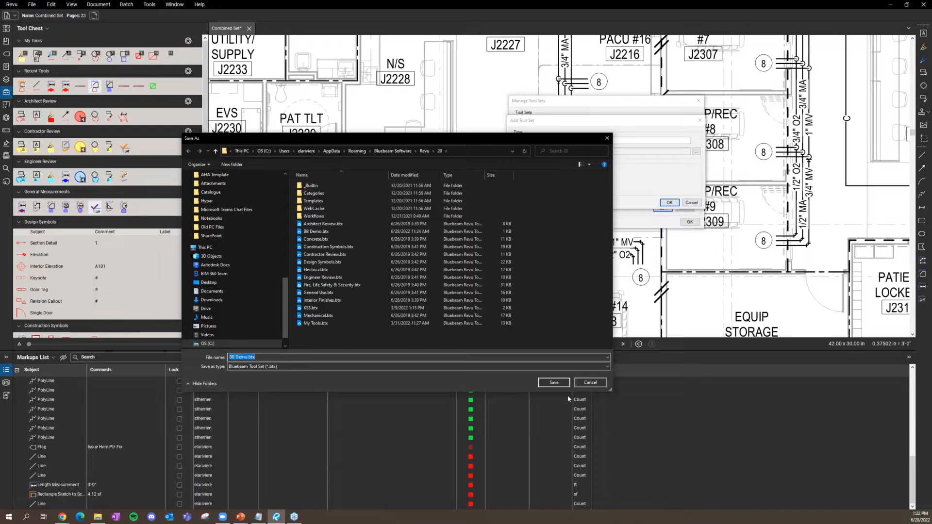
pyautogui.click(554, 382)
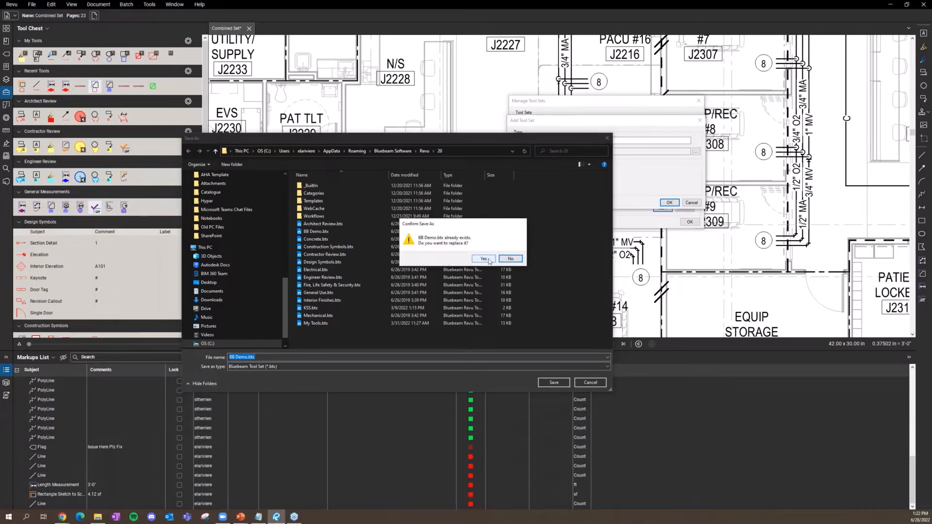
pyautogui.click(488, 260)
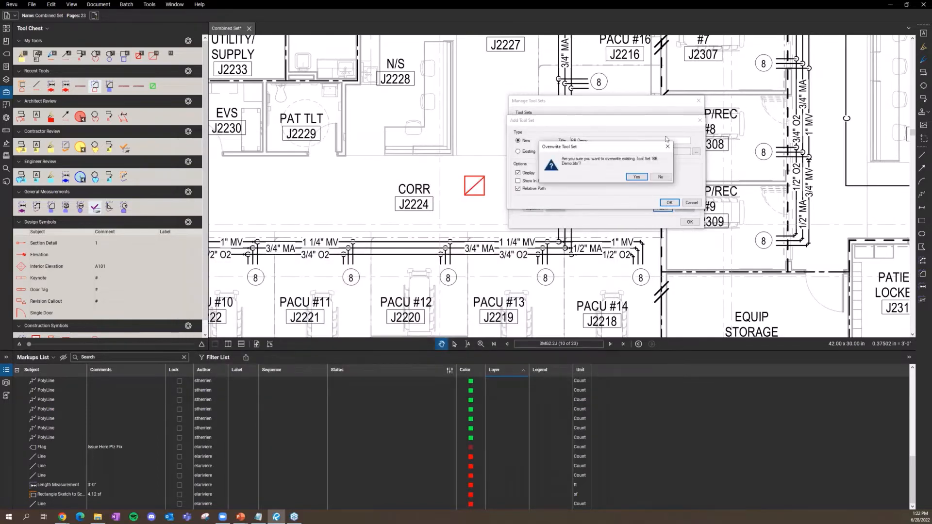
pyautogui.click(638, 178)
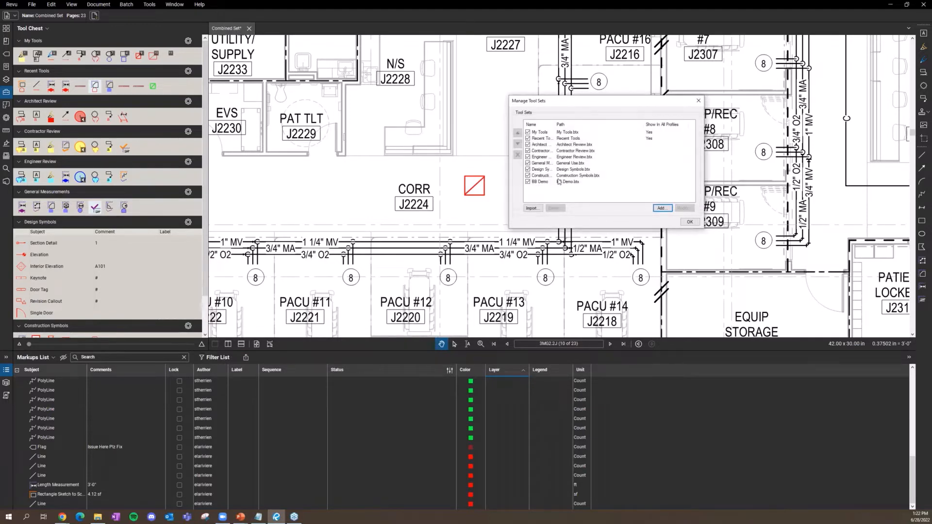
pyautogui.click(689, 223)
# Step: Group the red square and its diagonal line beside CORR and nudge the group up-right
pyautogui.scroll(-1, 49, 209)
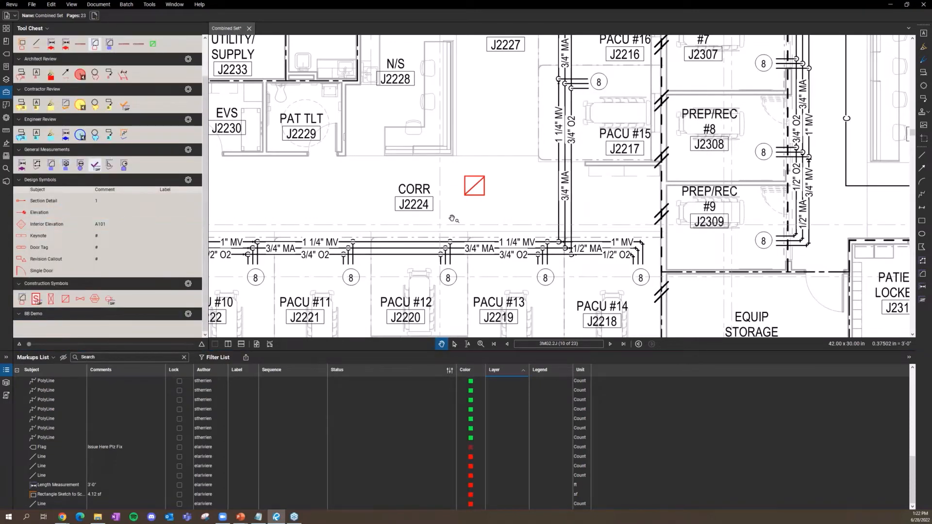
pyautogui.moveTo(448, 164); pyautogui.dragTo(526, 234)
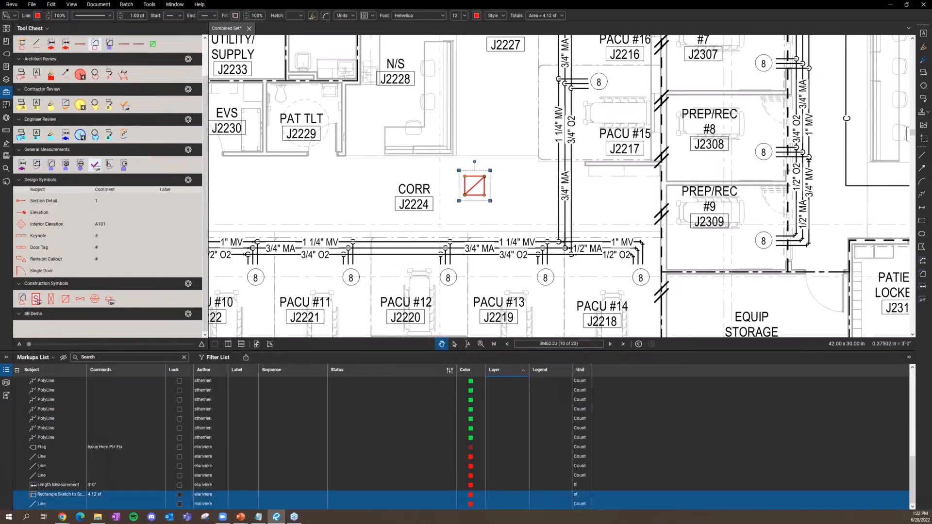
pyautogui.rightClick(477, 186)
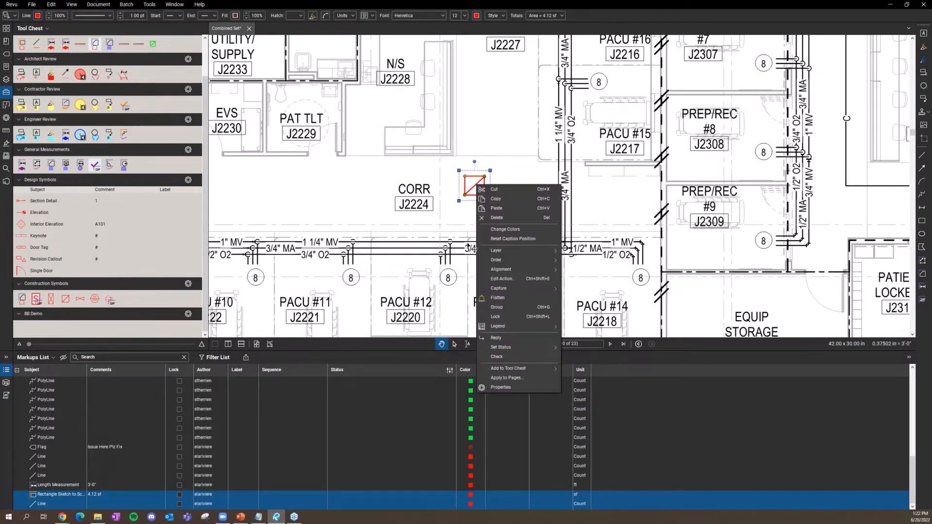
pyautogui.click(504, 309)
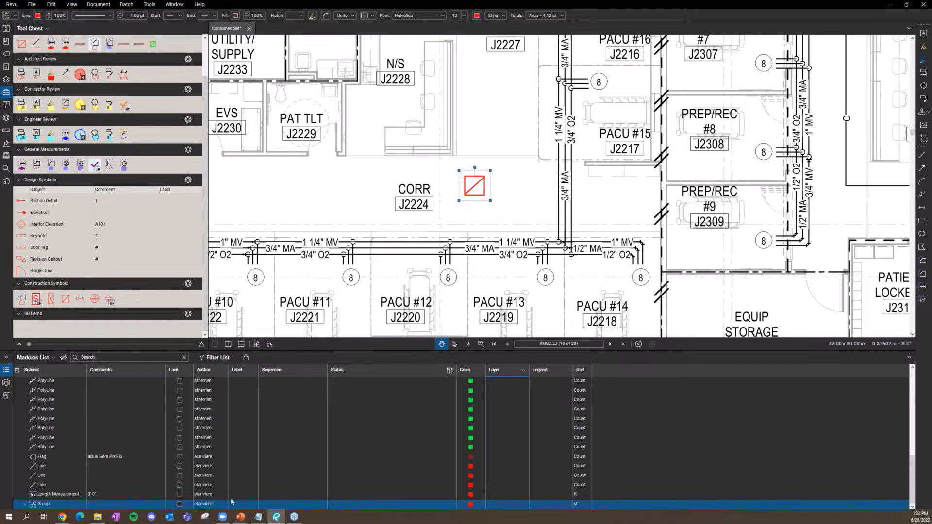
pyautogui.moveTo(474, 194); pyautogui.dragTo(510, 172)
# Step: Rename the group's subject to Air Terminal in the markups list
pyautogui.rightClick(43, 504)
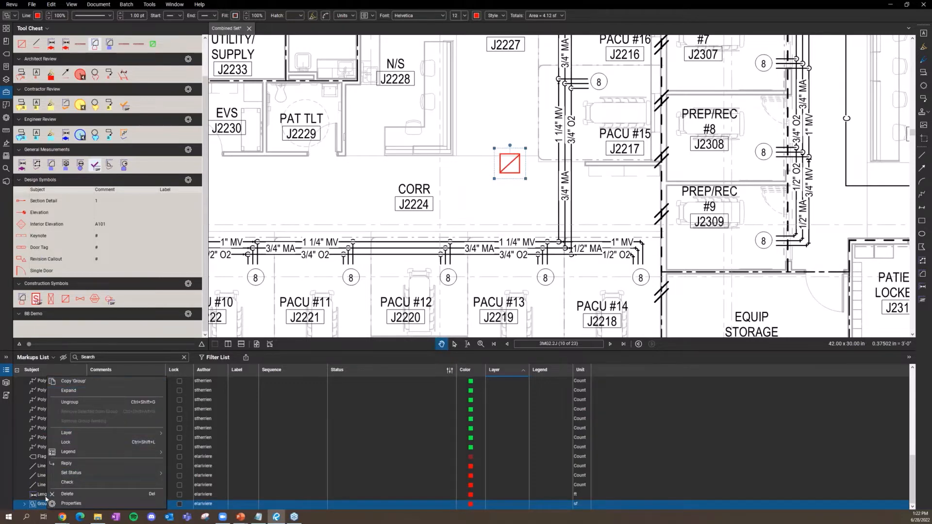
pyautogui.click(44, 505)
pyautogui.click(44, 505)
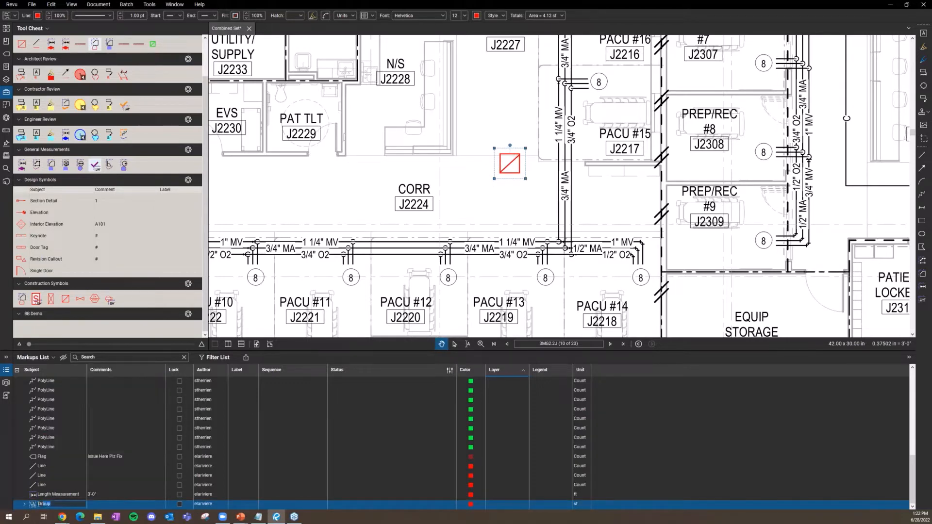
pyautogui.write('Al')
pyautogui.hotkey('ctrl', 'a')
pyautogui.press('Return')
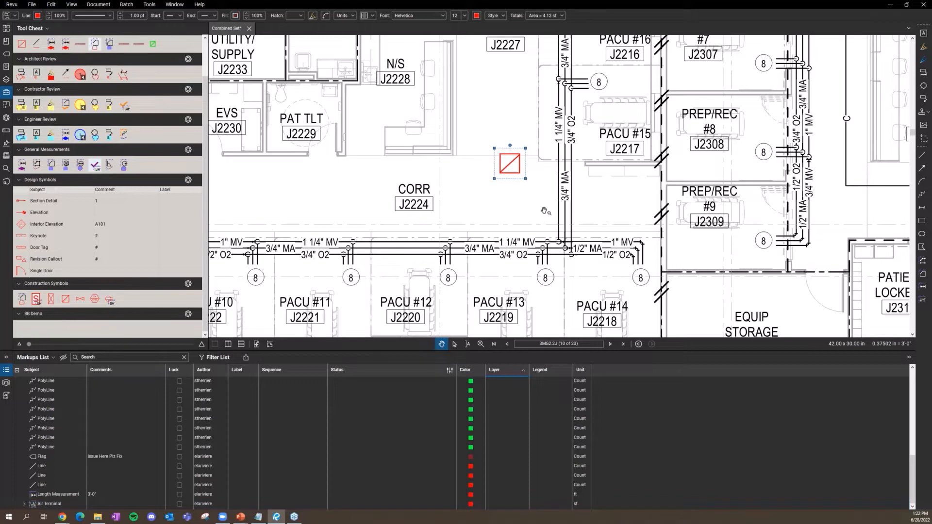
pyautogui.click(519, 192)
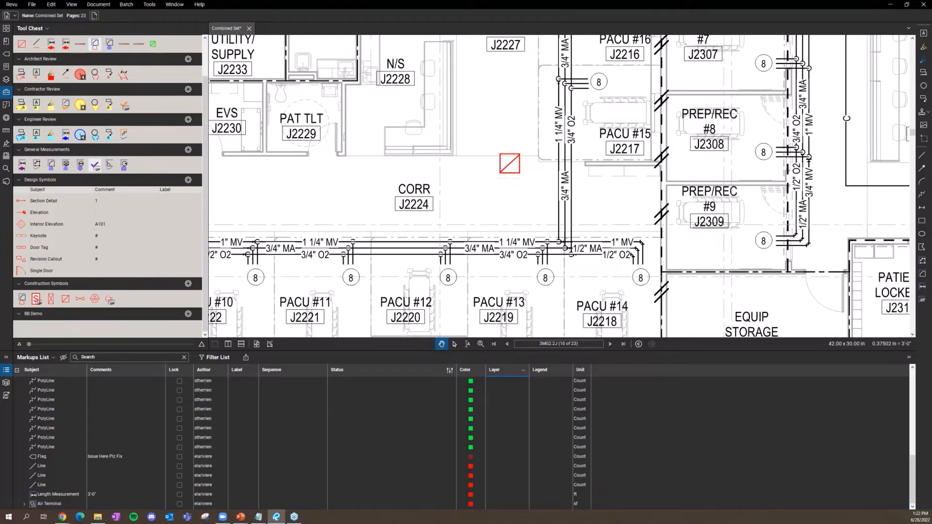
# Step: Add the Air Terminal markup to the BB Demo tool set in the Tool Chest
pyautogui.click(507, 176)
pyautogui.rightClick(512, 171)
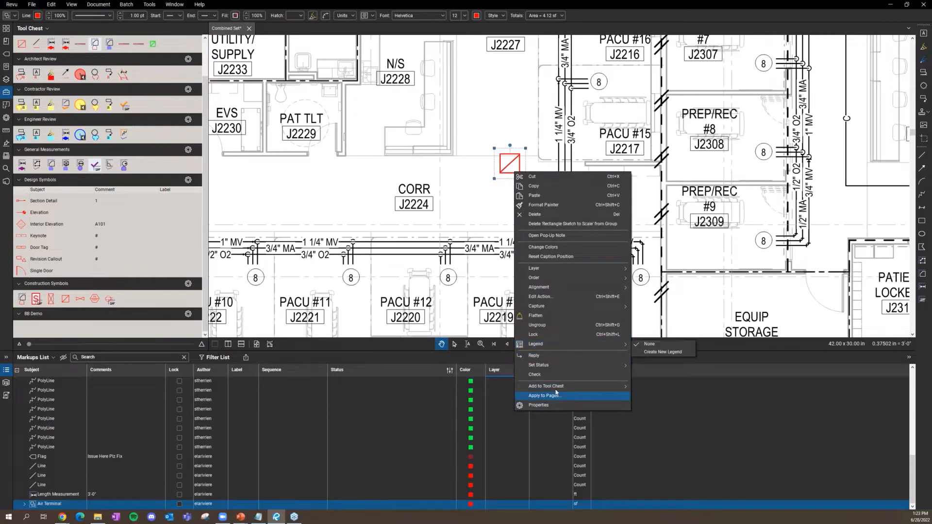
pyautogui.moveTo(558, 387)
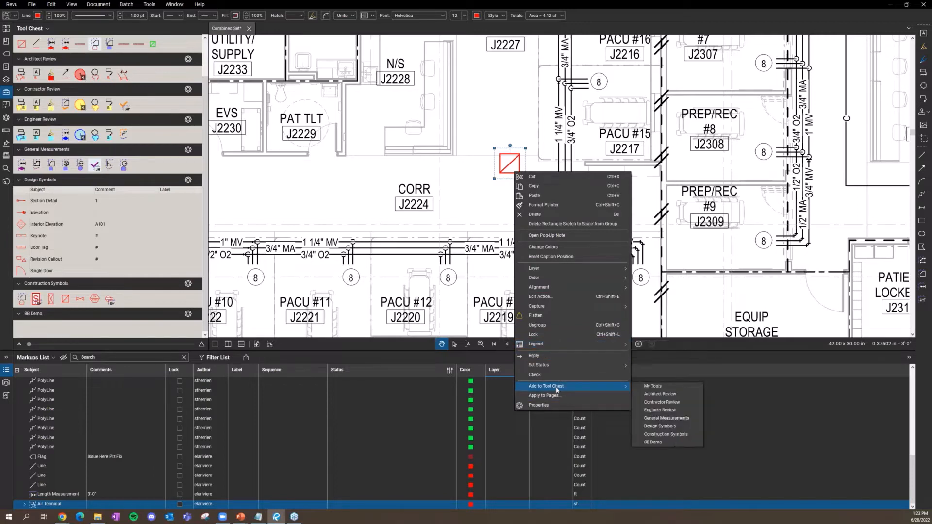
pyautogui.click(659, 442)
# Step: Place Air Terminal symbols from BB Demo in the EVS room and the Clean Utility room
pyautogui.click(22, 329)
pyautogui.scroll(-3, 305, 275)
pyautogui.moveTo(310, 270); pyautogui.dragTo(397, 274)
pyautogui.click(353, 205)
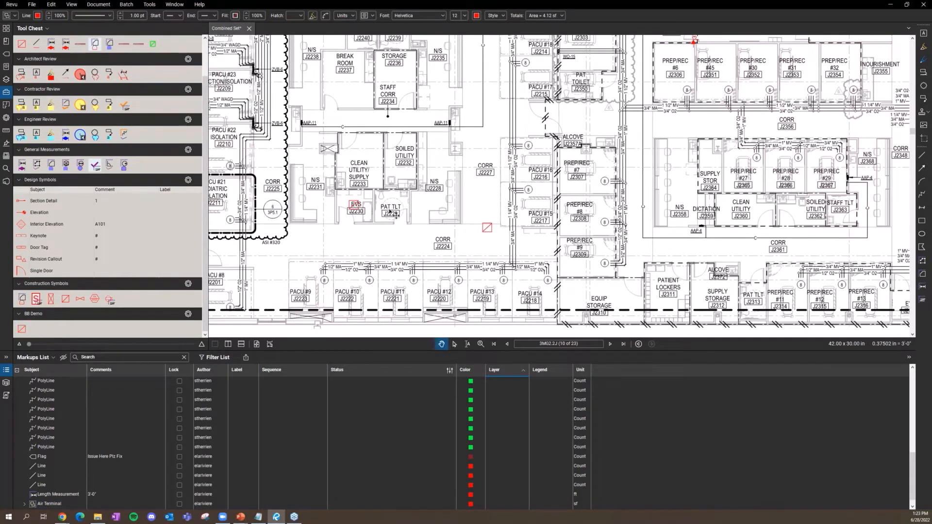
pyautogui.click(22, 329)
pyautogui.click(365, 153)
pyautogui.scroll(-2, 415, 246)
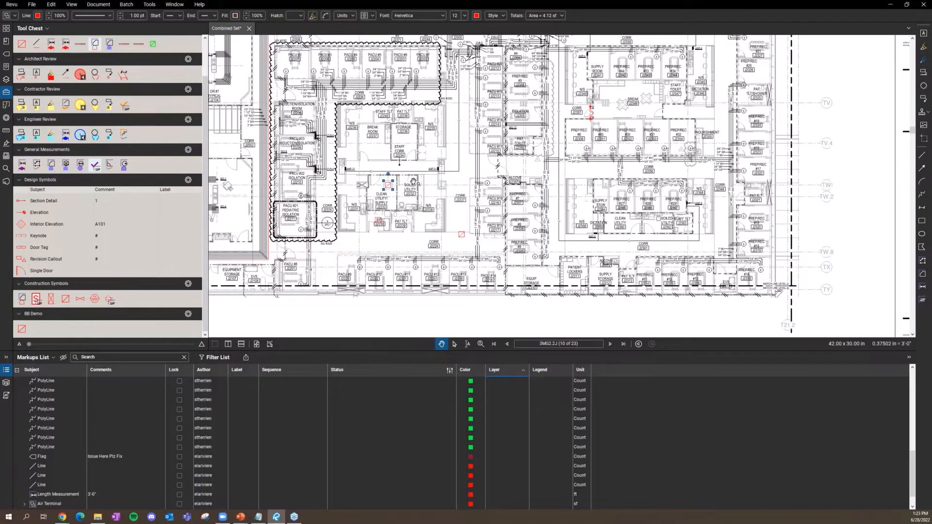
# Step: Browse the Tools menu's markup and measure commands, then close it
pyautogui.click(411, 219)
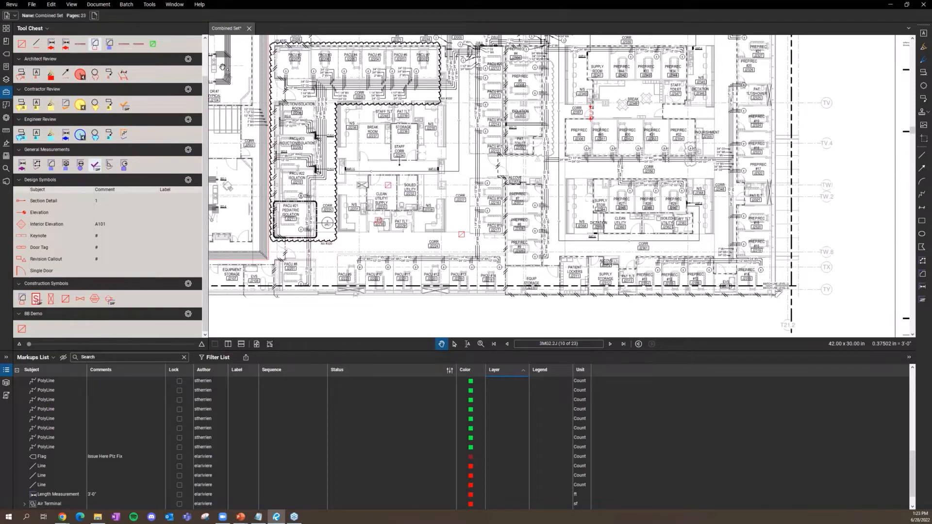
pyautogui.click(149, 5)
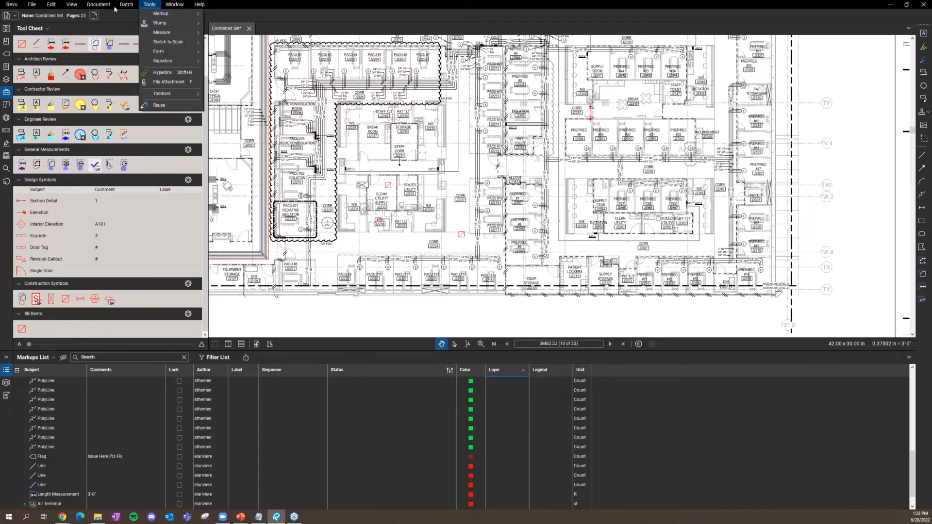
pyautogui.moveTo(102, 5)
pyautogui.click(326, 129)
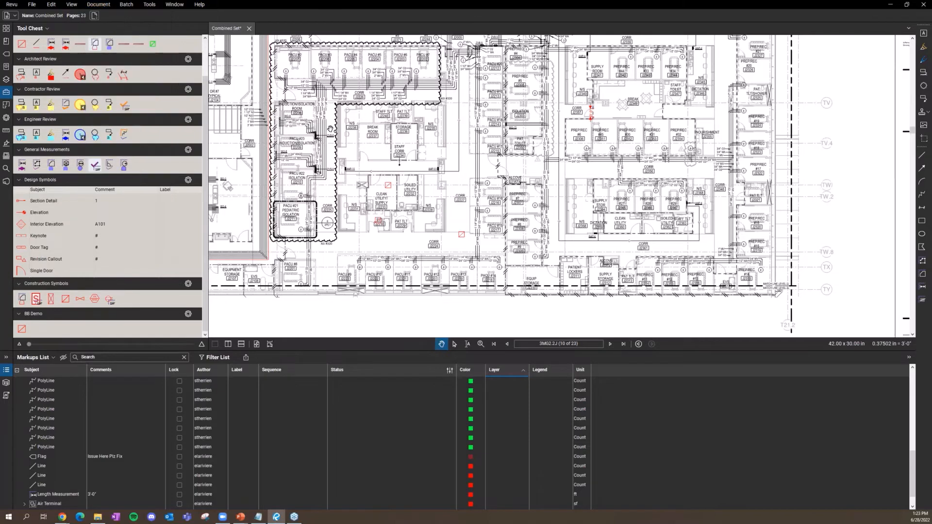
pyautogui.scroll(-2, 375, 176)
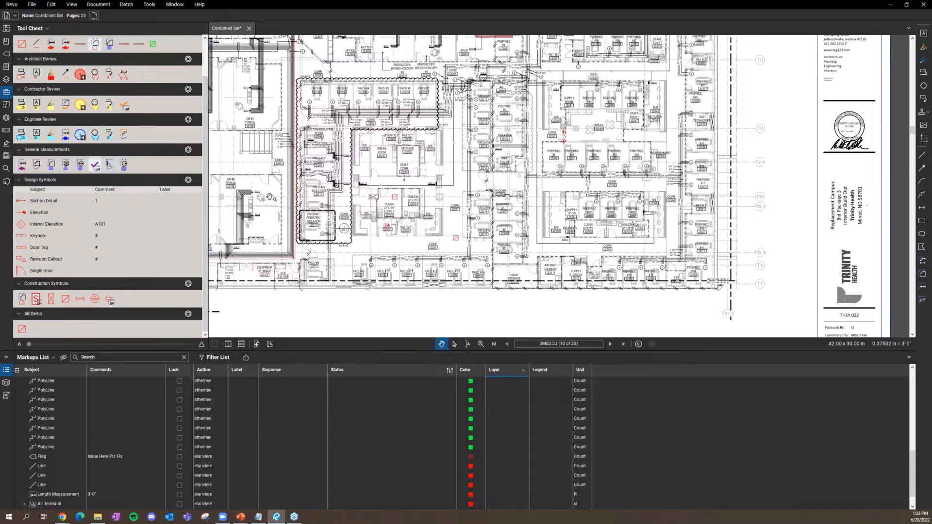
pyautogui.scroll(3, 359, 136)
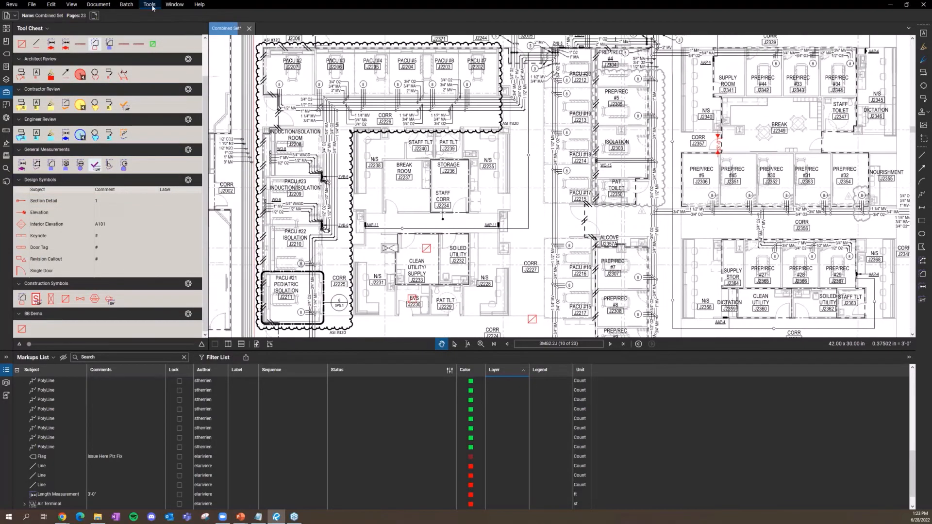
# Step: Trace Break Room J2237's corners with the Area measurement tool, closing it at 152.53 sf
pyautogui.click(144, 7)
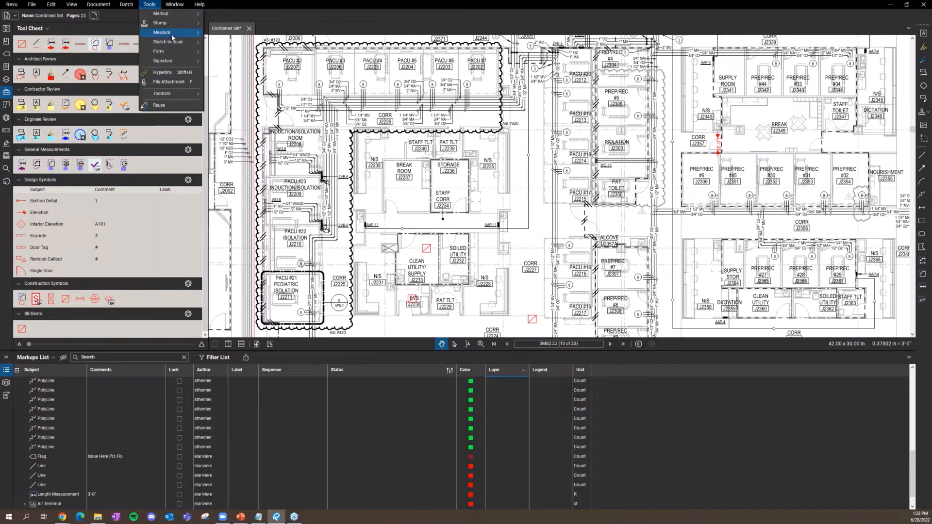
pyautogui.moveTo(180, 36)
pyautogui.click(222, 63)
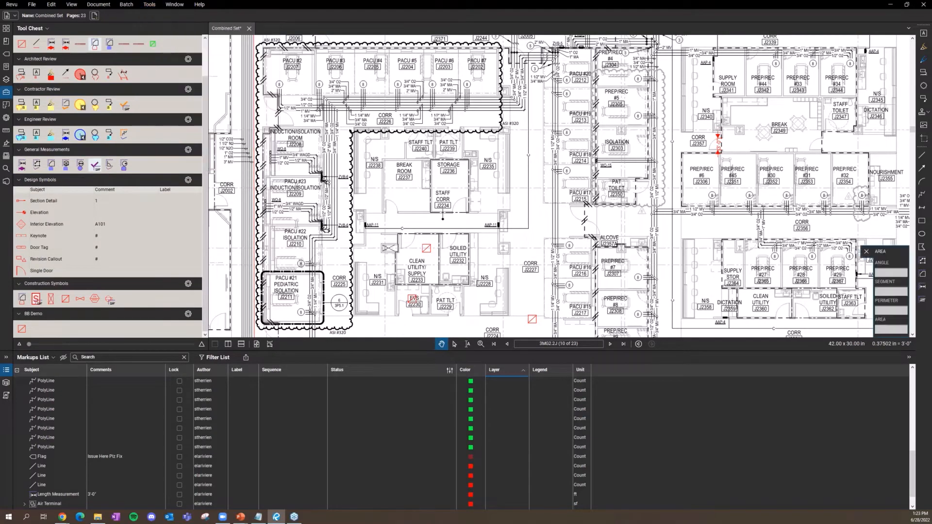
pyautogui.scroll(3, 393, 172)
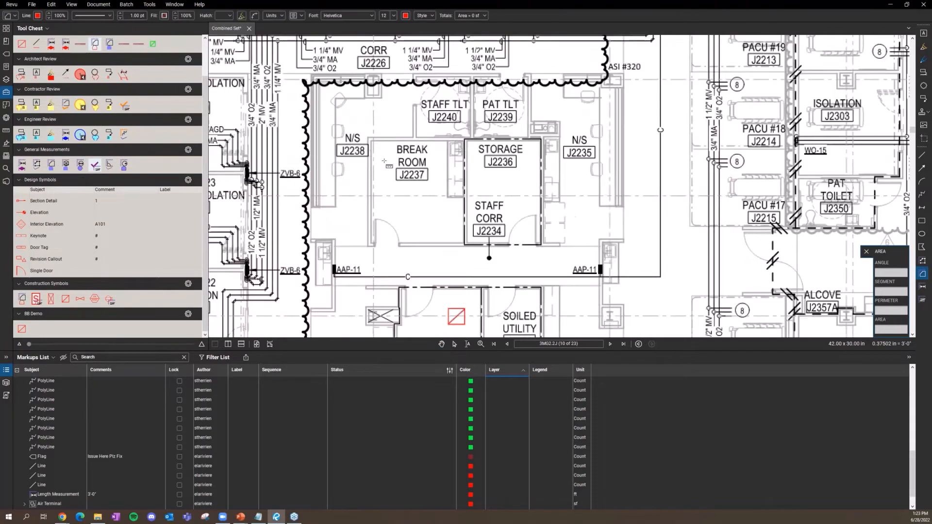
pyautogui.click(370, 140)
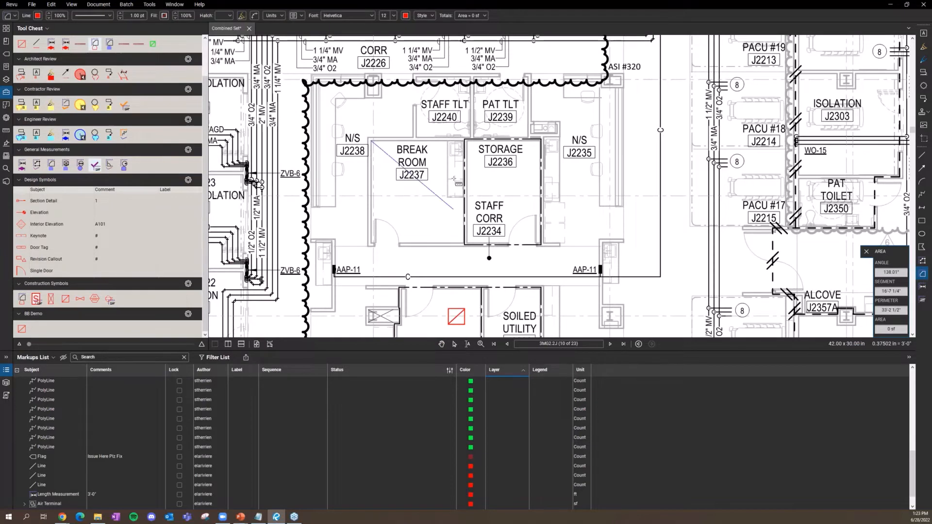
pyautogui.click(464, 141)
pyautogui.click(463, 243)
pyautogui.click(387, 240)
pyautogui.click(371, 243)
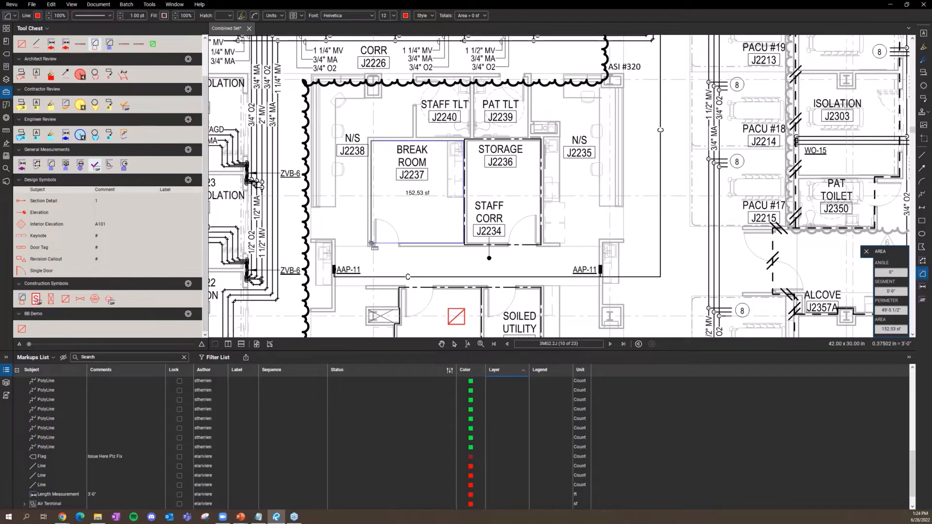
pyautogui.click(370, 141)
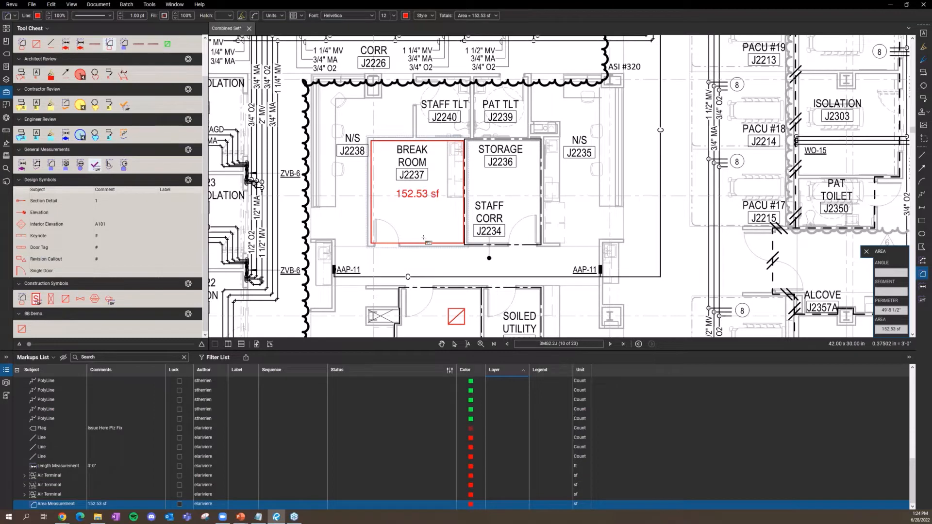
pyautogui.press('Escape')
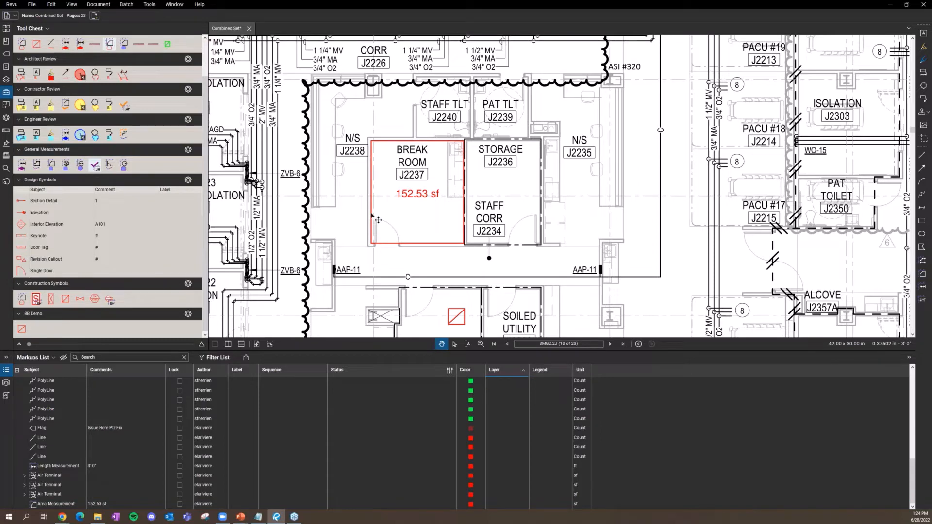
# Step: Add Width to the Break Room area measurement's caption so it shows 11'-9"
pyautogui.click(395, 244)
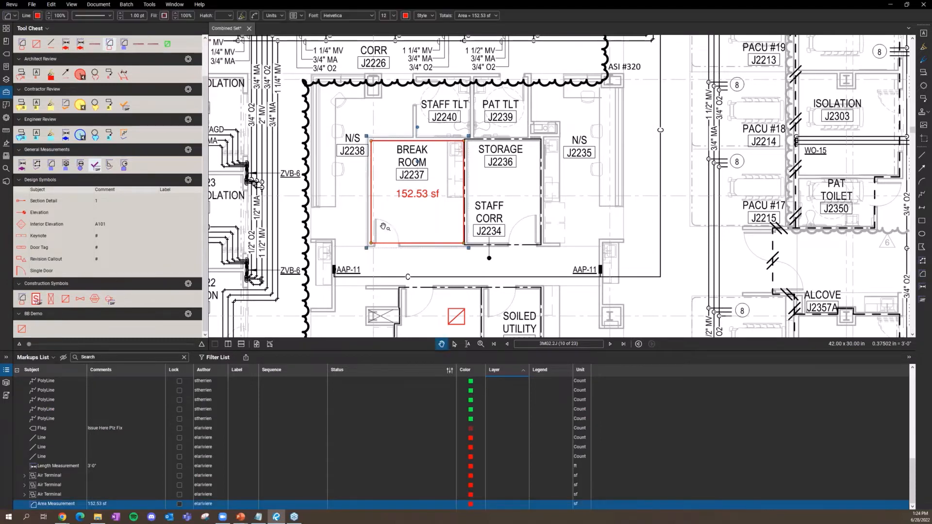
pyautogui.click(6, 119)
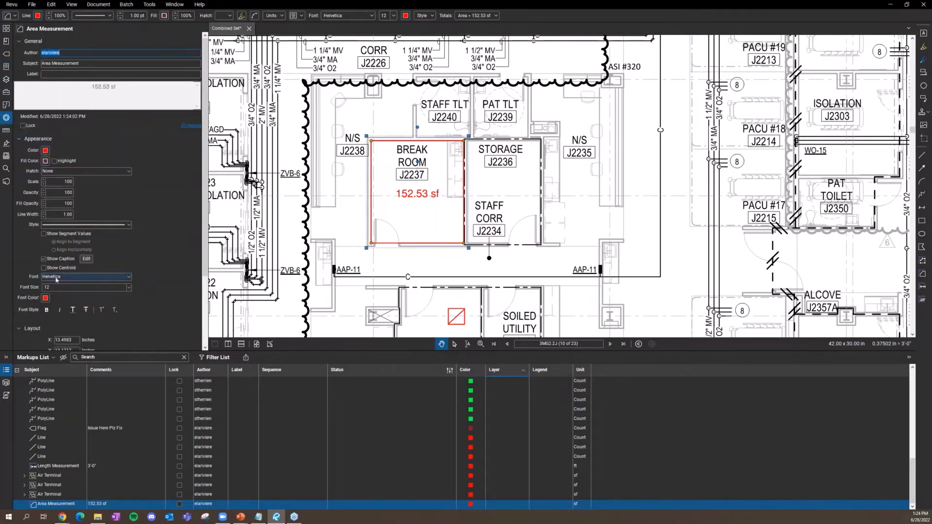
pyautogui.click(86, 259)
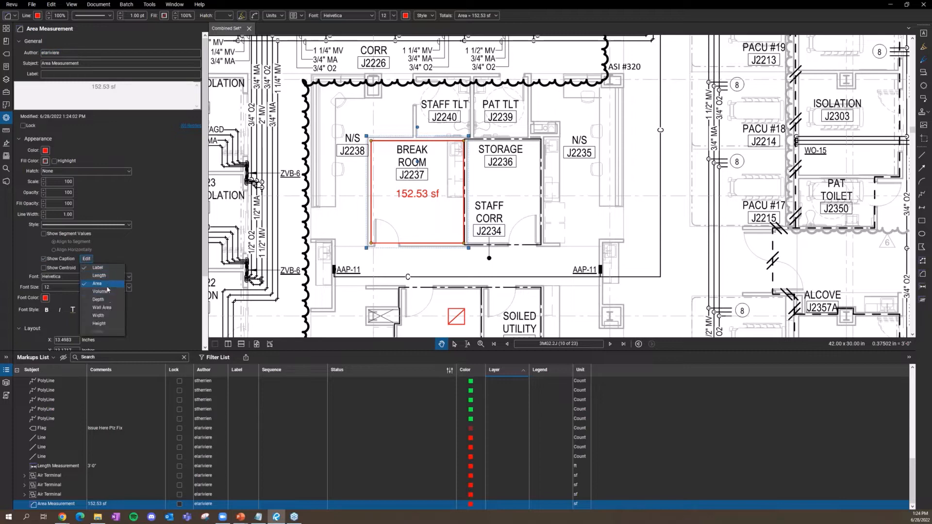
pyautogui.click(100, 317)
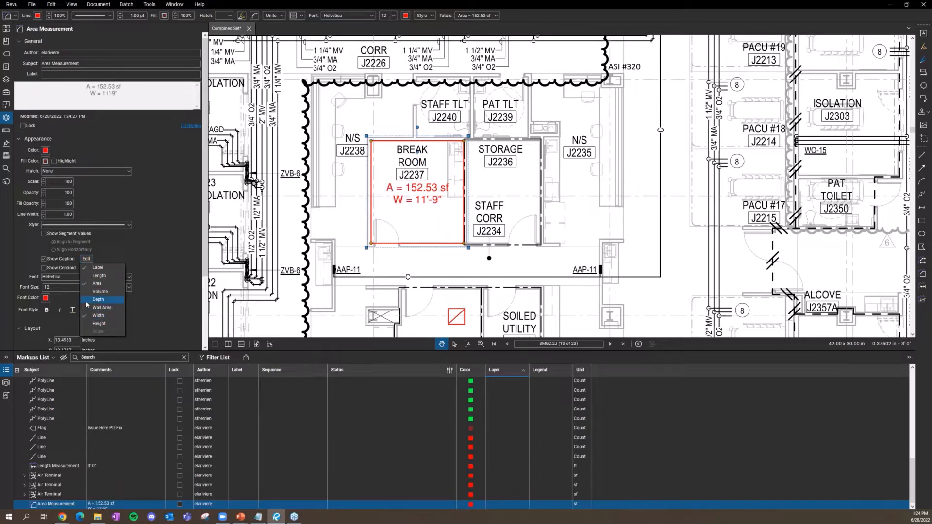
pyautogui.click(167, 307)
pyautogui.scroll(-3, 167, 308)
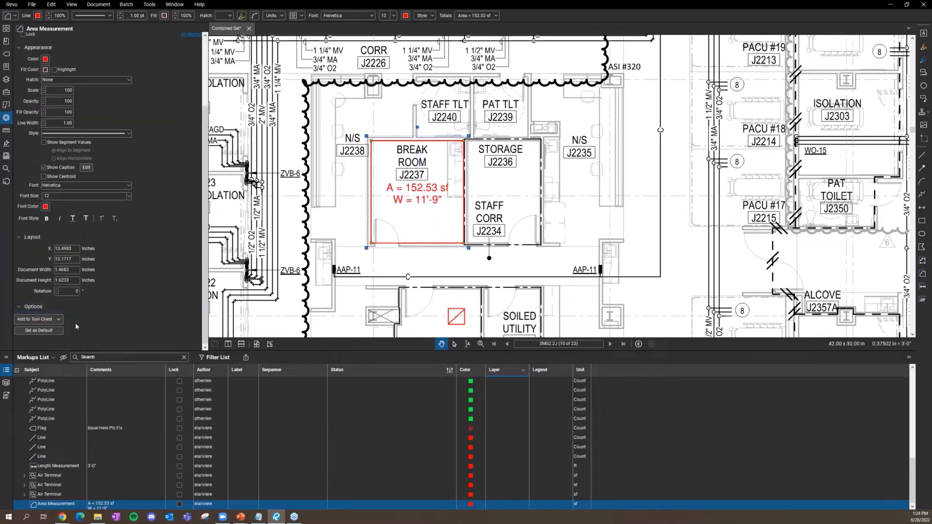
# Step: Check the available tool sets without saving, deselect, and return to the Tool Chest panel
pyautogui.click(46, 321)
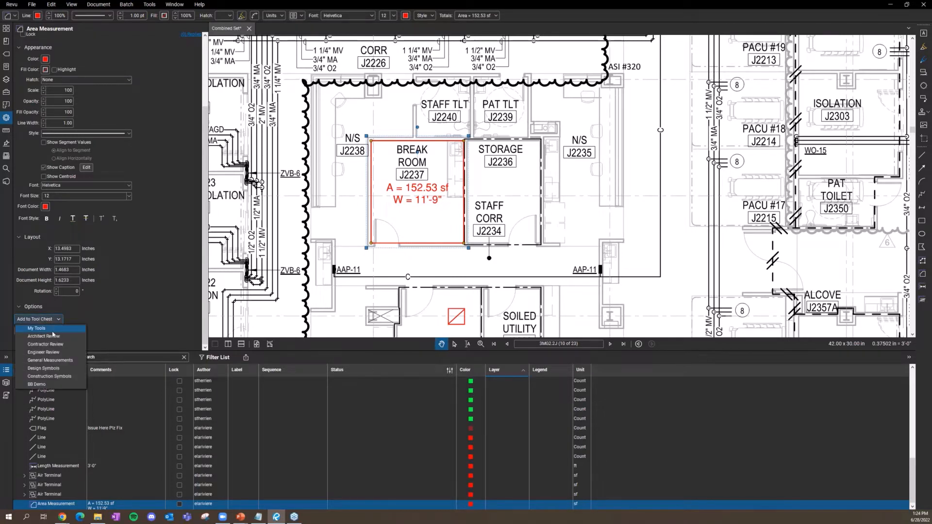
pyautogui.click(134, 330)
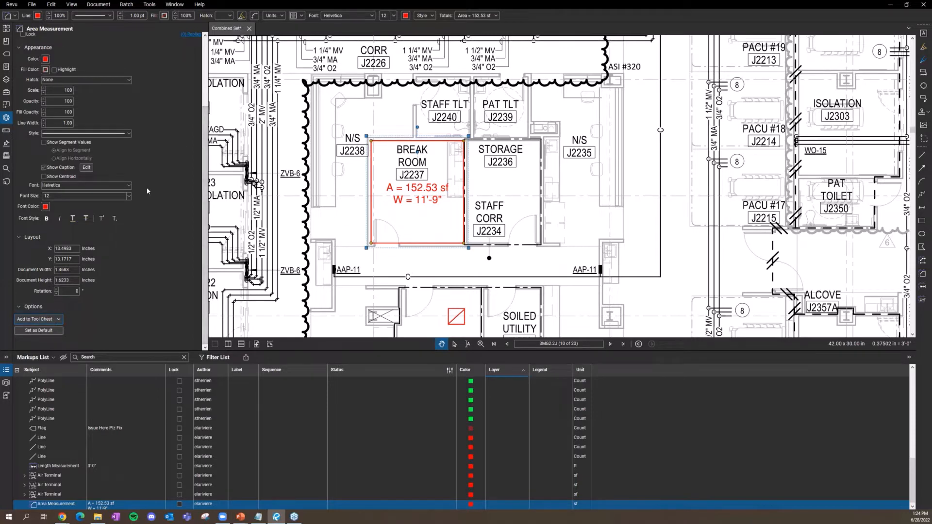
pyautogui.click(308, 156)
pyautogui.click(6, 92)
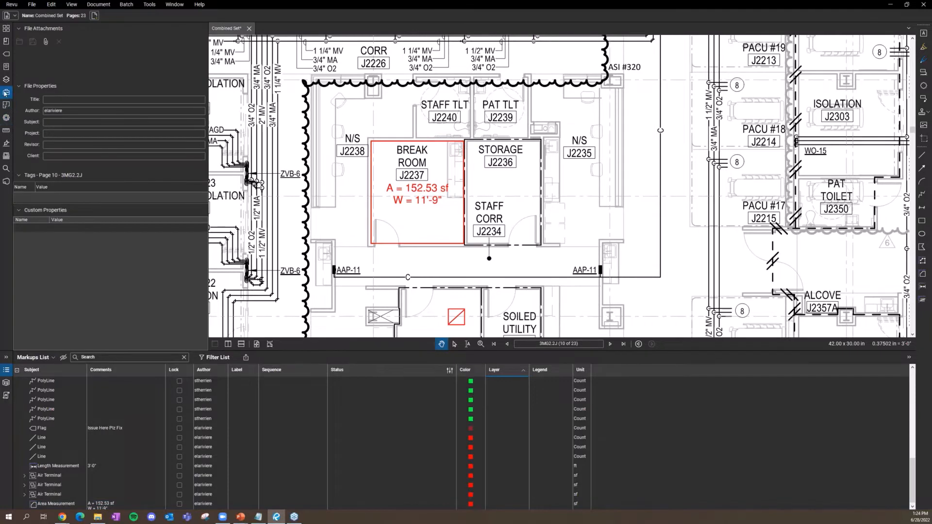
pyautogui.click(5, 93)
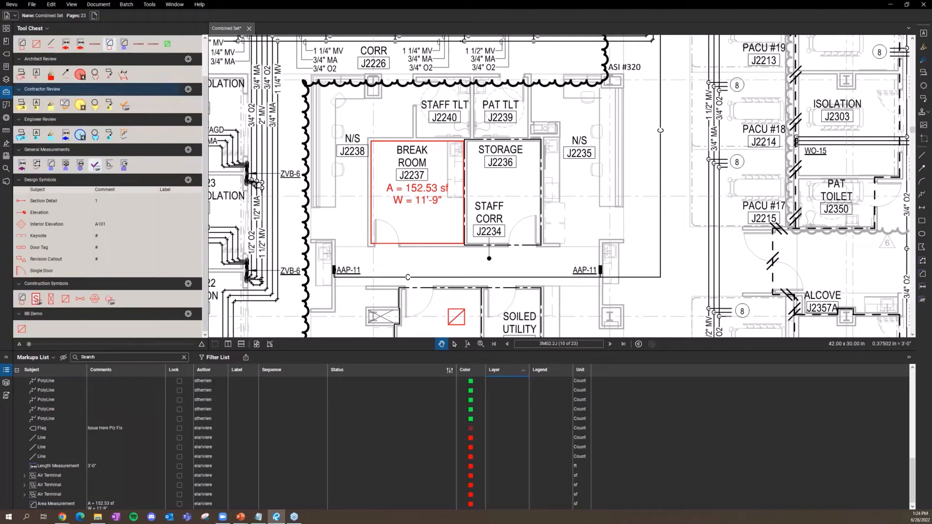
# Step: Trace the Storage room's four corners with the saved Flooring area tool, giving 17,377.03 sq in
pyautogui.click(52, 165)
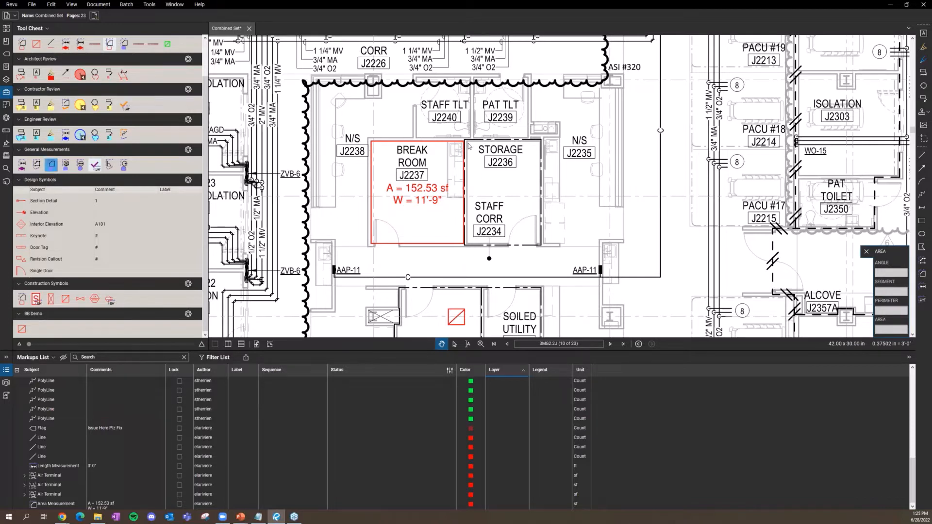
pyautogui.click(539, 141)
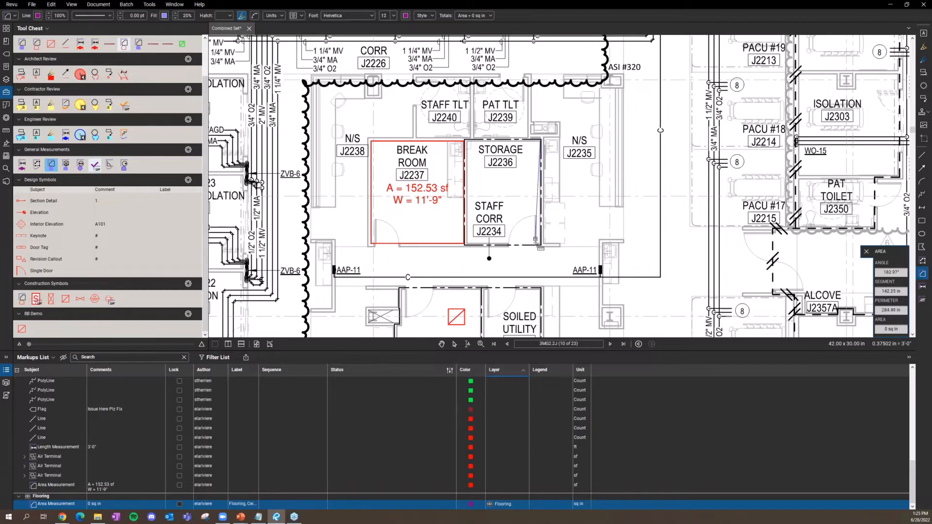
pyautogui.click(465, 141)
pyautogui.click(467, 244)
pyautogui.click(540, 244)
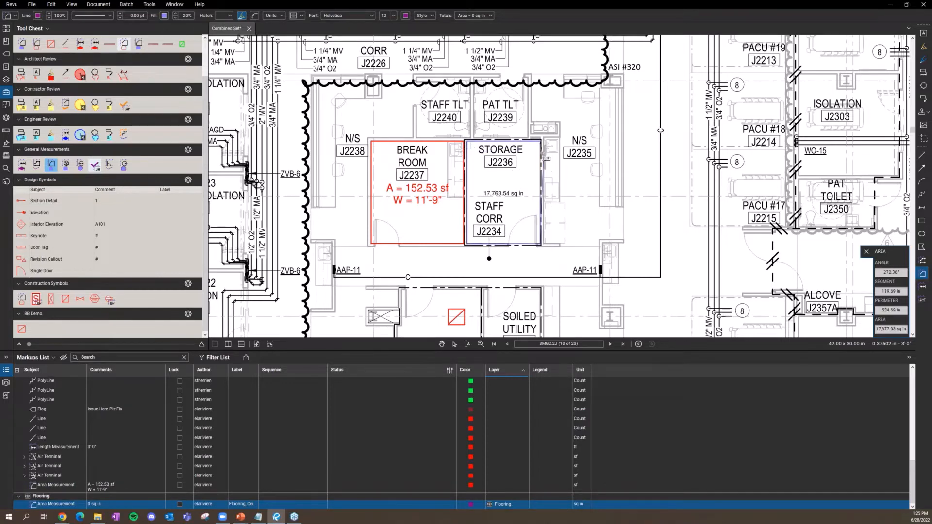
pyautogui.press('Return')
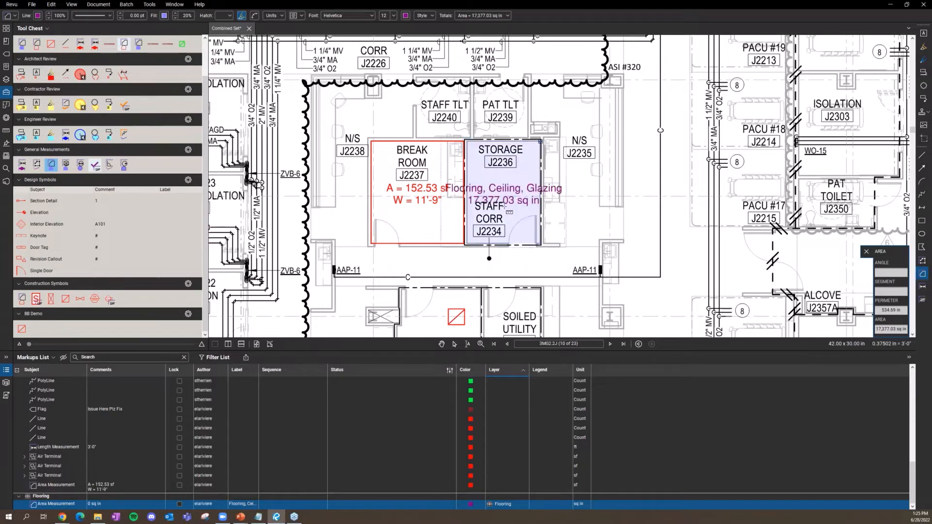
pyautogui.press('Escape')
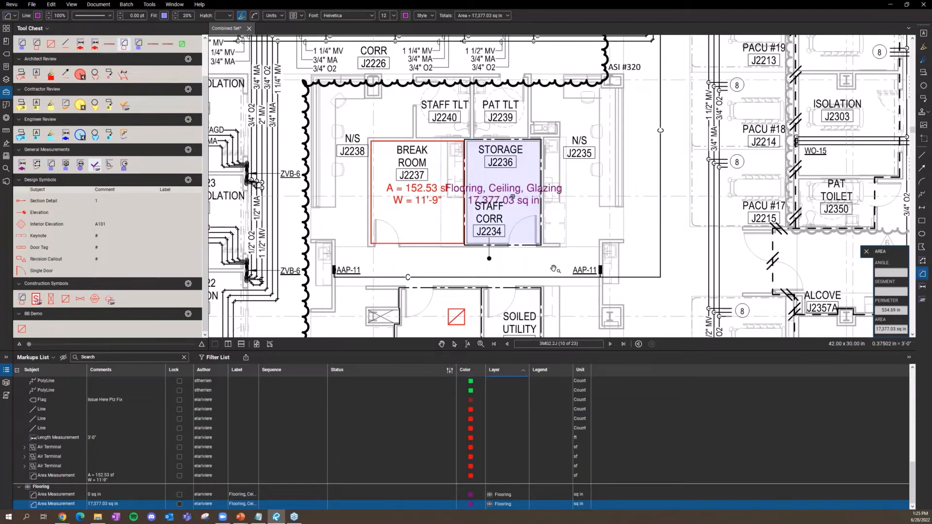
pyautogui.press('Escape')
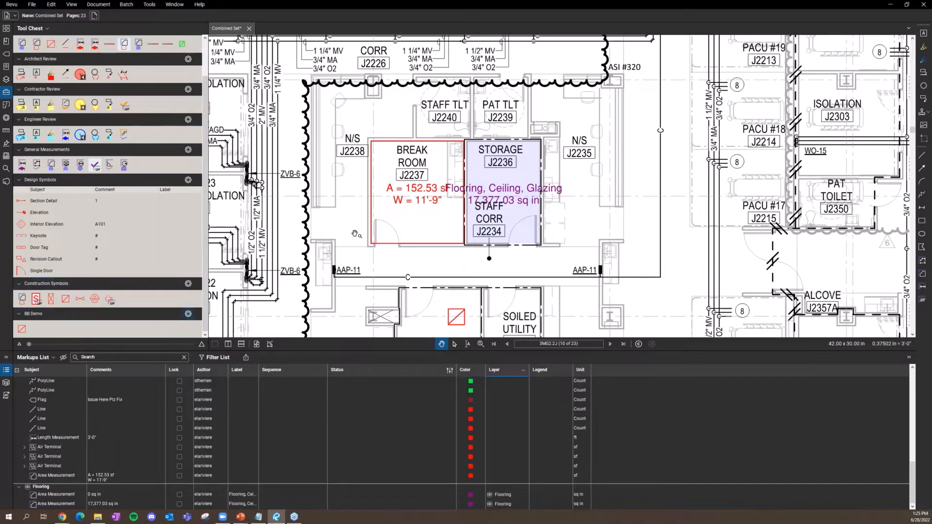
pyautogui.scroll(-5, 343, 218)
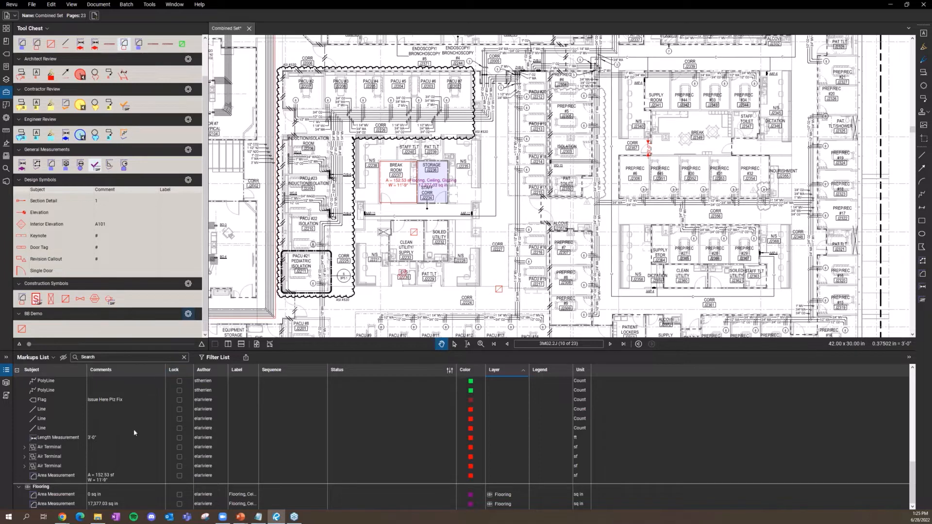
pyautogui.scroll(9, 621, 453)
pyautogui.scroll(-10, 526, 442)
# Step: In the Layers panel, select an Air Terminal and toggle the Flooring layer's visibility off and on
pyautogui.click(6, 82)
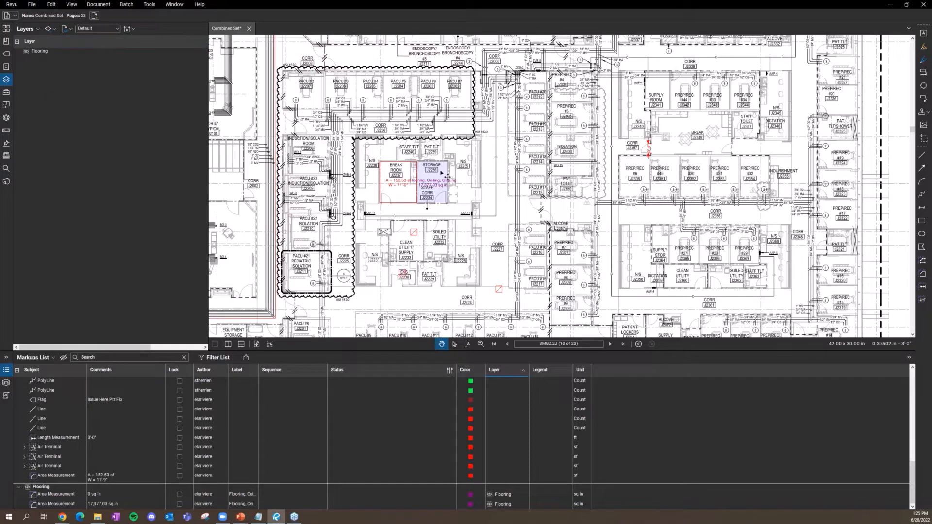
pyautogui.moveTo(444, 173)
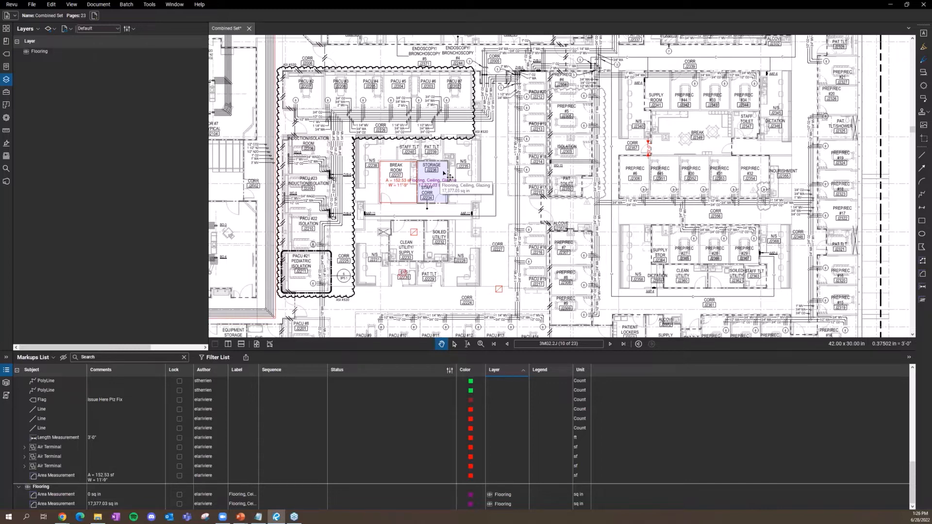
pyautogui.click(415, 235)
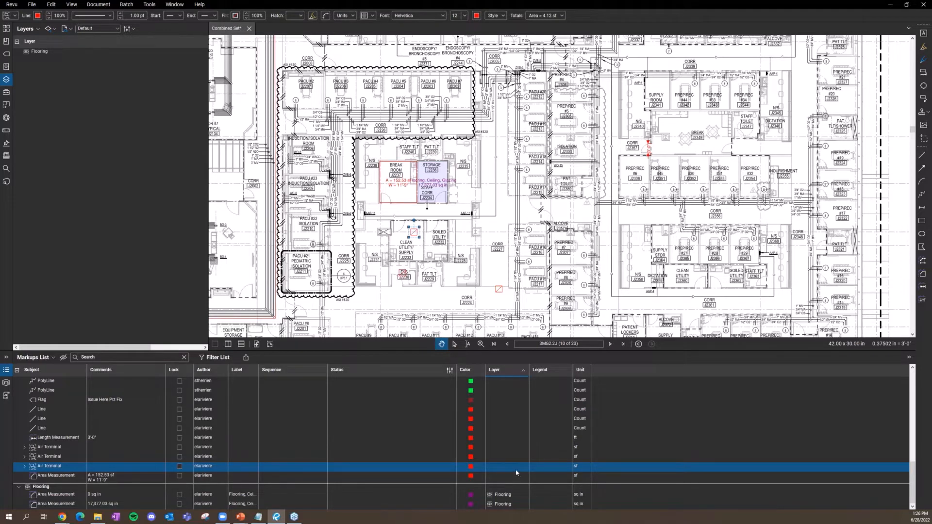
pyautogui.click(26, 52)
pyautogui.click(26, 52)
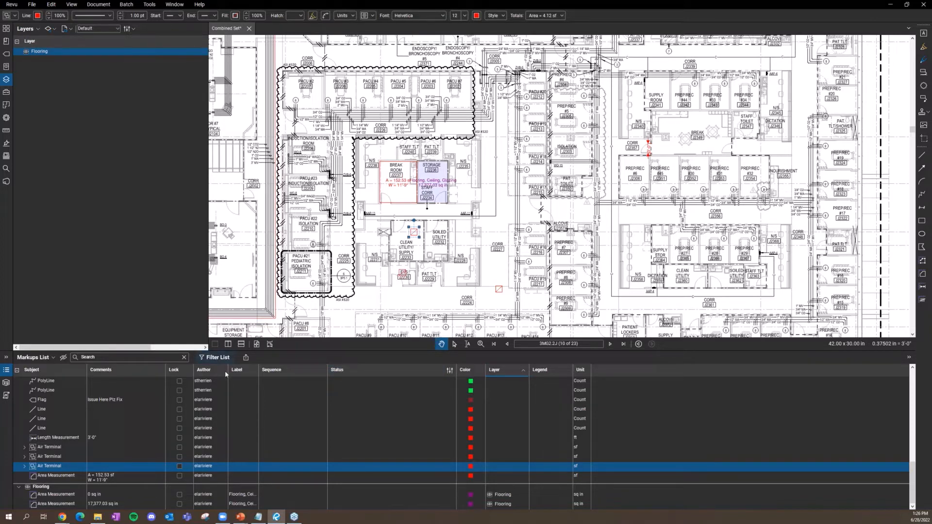
# Step: Filter the markups list to the Flooring layer, then clear the Layer filter to list everything
pyautogui.click(218, 357)
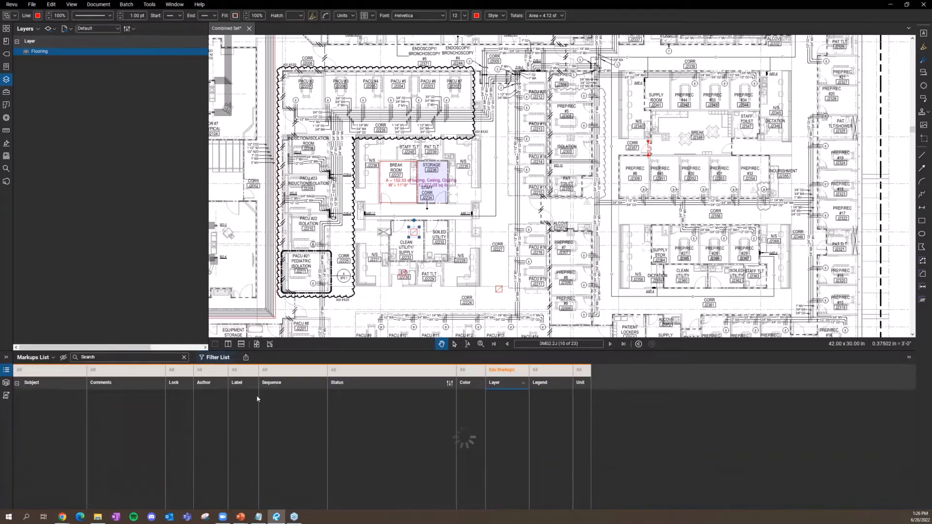
pyautogui.click(508, 370)
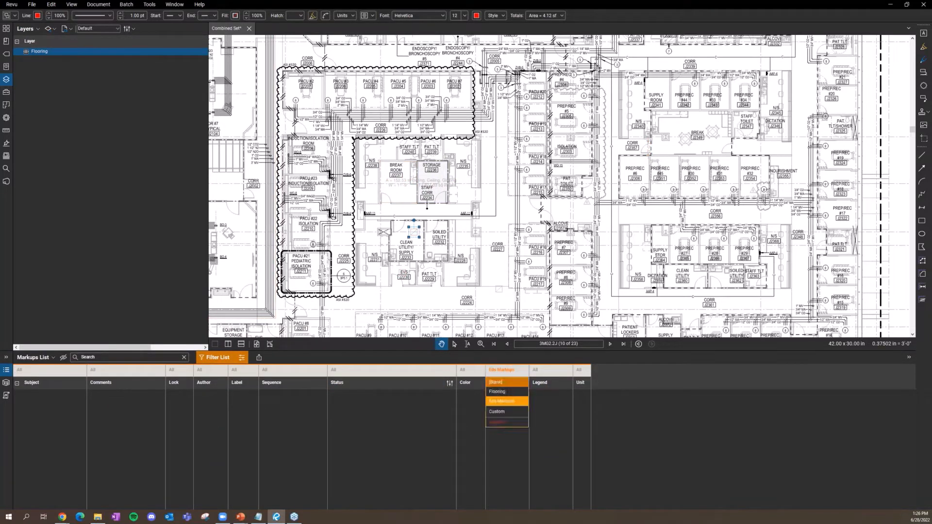
pyautogui.click(520, 392)
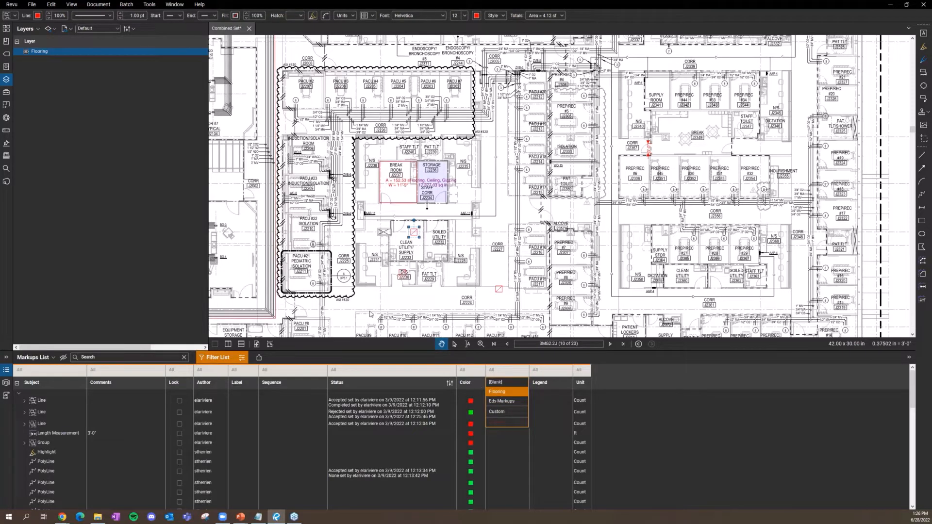
pyautogui.scroll(-1, 496, 219)
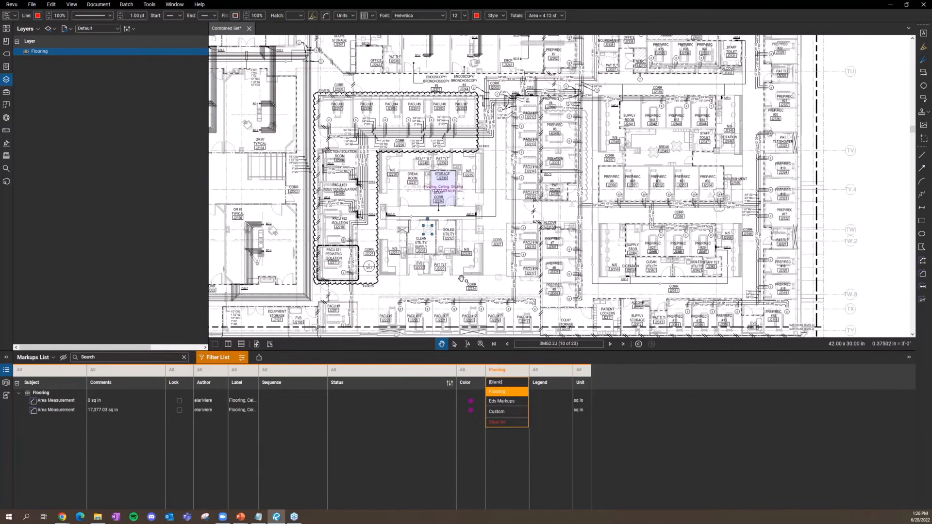
pyautogui.click(460, 277)
pyautogui.click(447, 277)
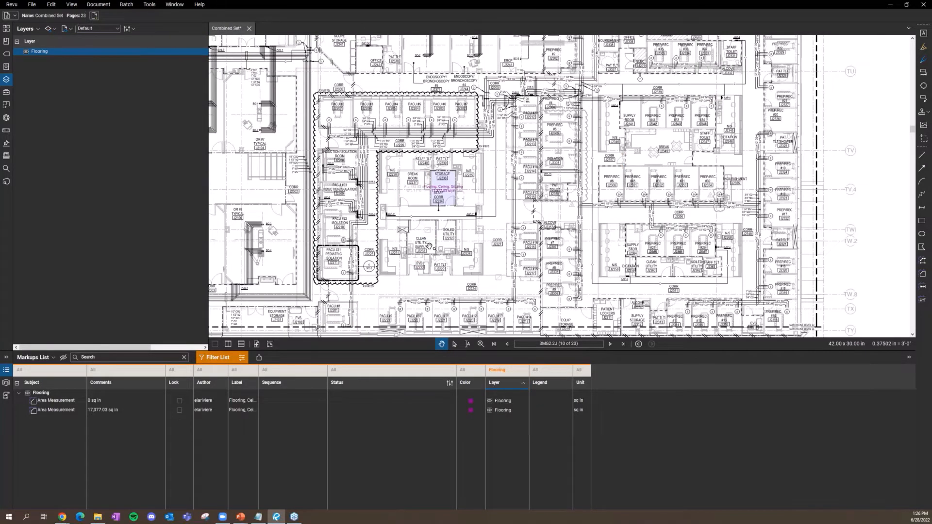
pyautogui.scroll(3, 430, 247)
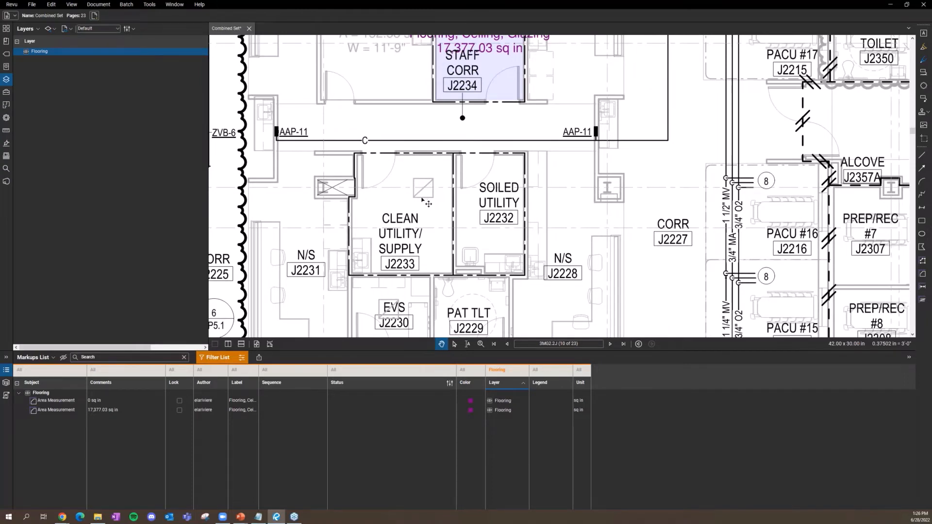
pyautogui.scroll(-2, 426, 264)
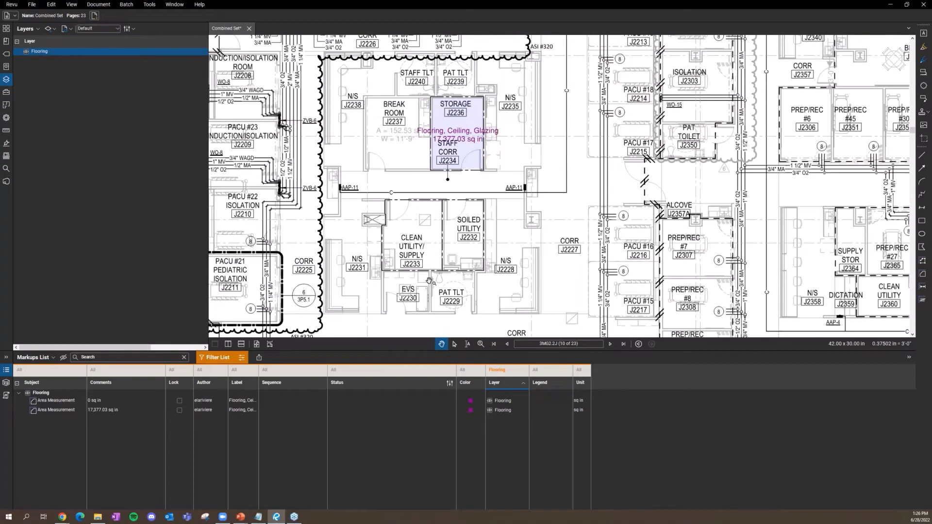
pyautogui.click(503, 374)
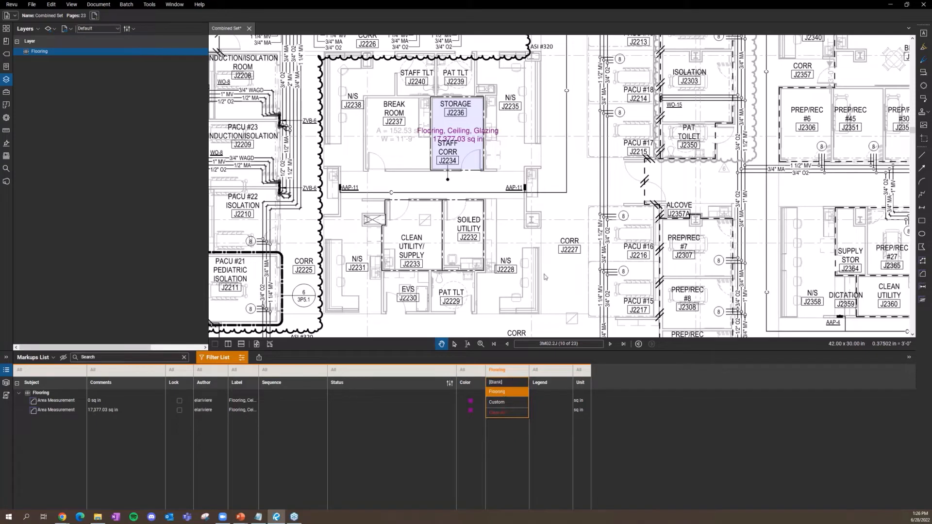
pyautogui.click(564, 258)
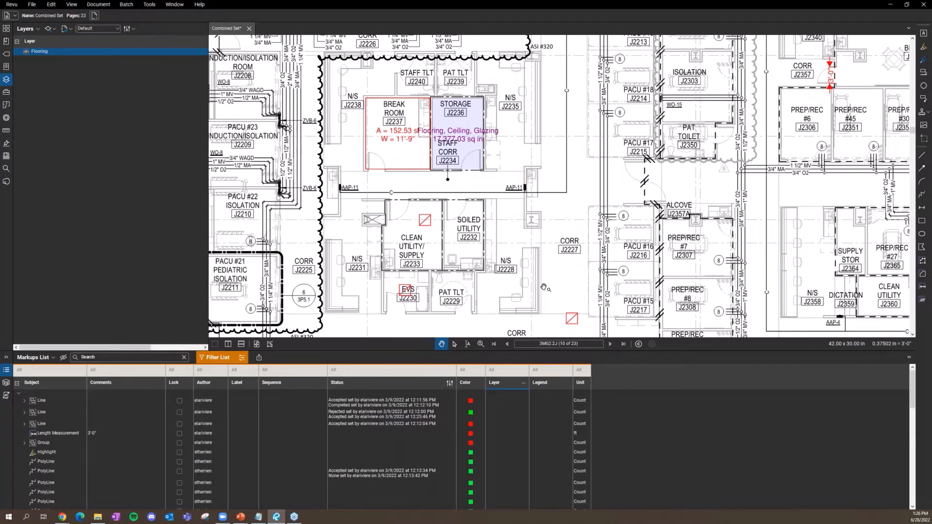
# Step: Select the three Air Terminal rows in the markups list
pyautogui.scroll(-3, 543, 287)
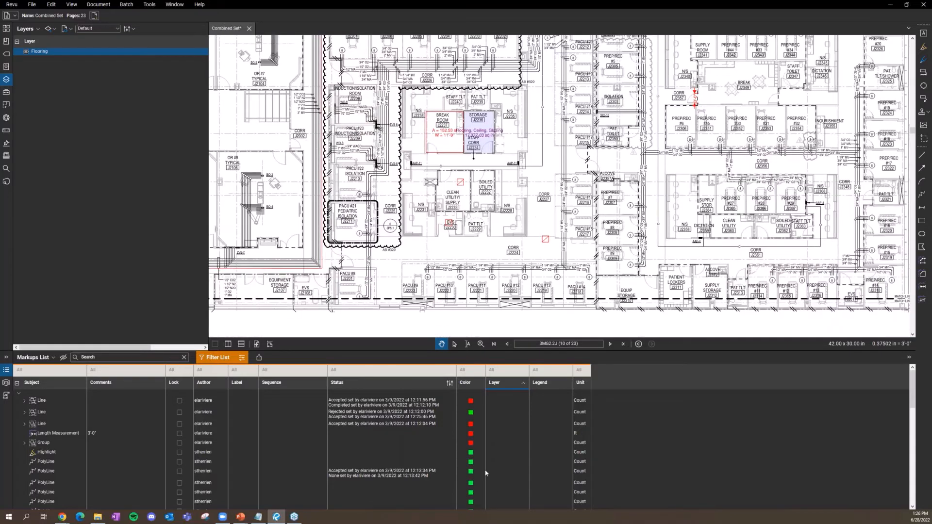
pyautogui.scroll(-5, 478, 472)
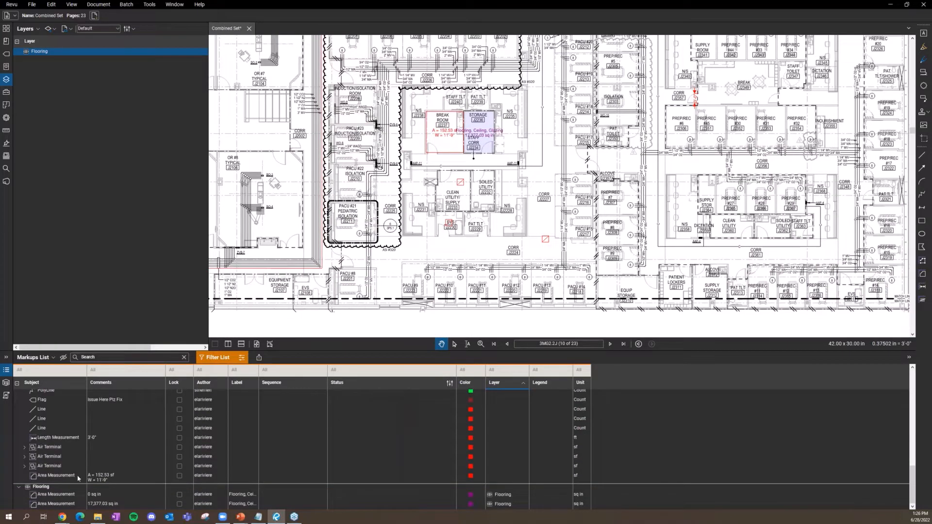
pyautogui.click(61, 467)
pyautogui.keyDown('shift'); pyautogui.click(51, 449); pyautogui.keyUp('shift')
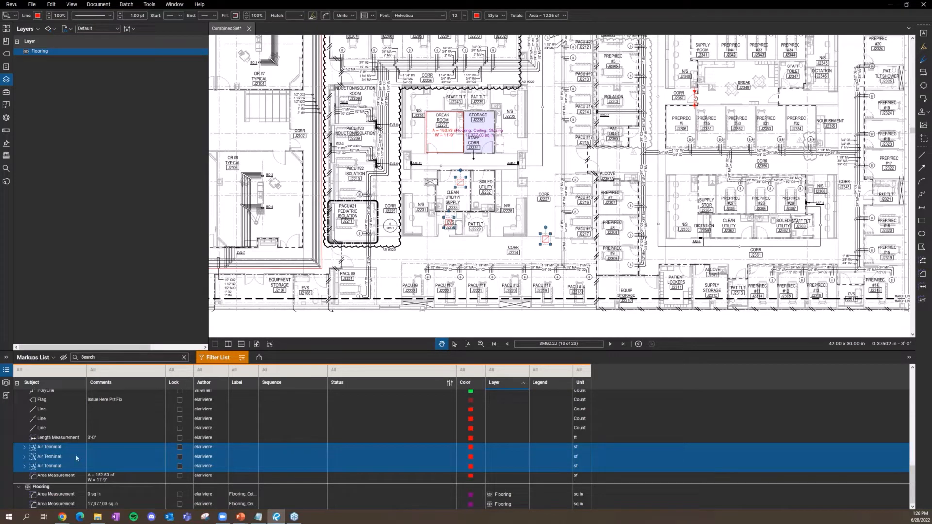
pyautogui.click(47, 28)
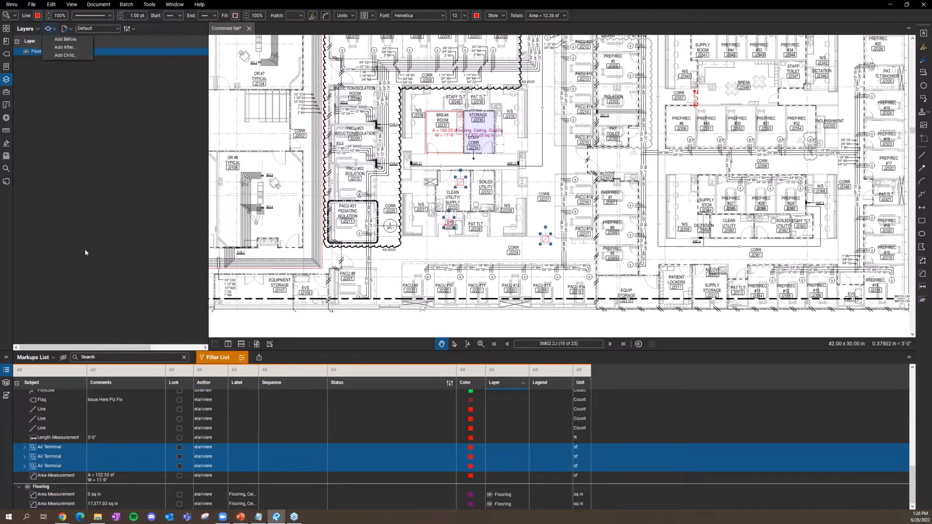
# Step: Create a new layer named Ed's Markups
pyautogui.click(65, 47)
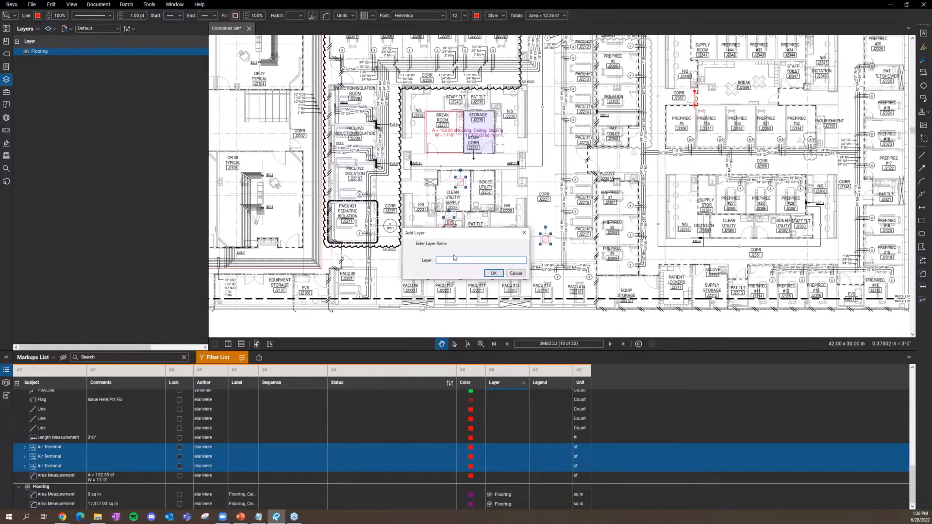
pyautogui.write("Ed's Markups")
pyautogui.click(494, 273)
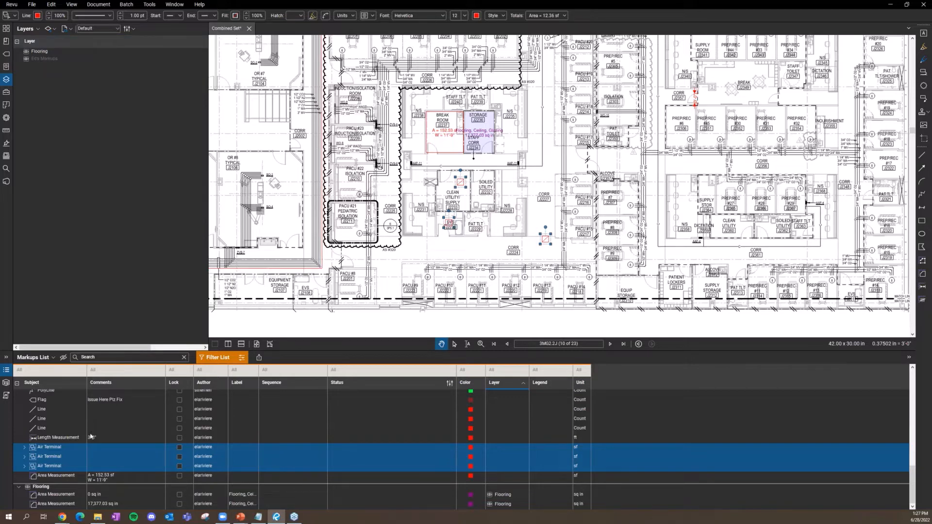
# Step: Move the three selected Air Terminal markups onto the Ed's Markups layer
pyautogui.click(519, 446)
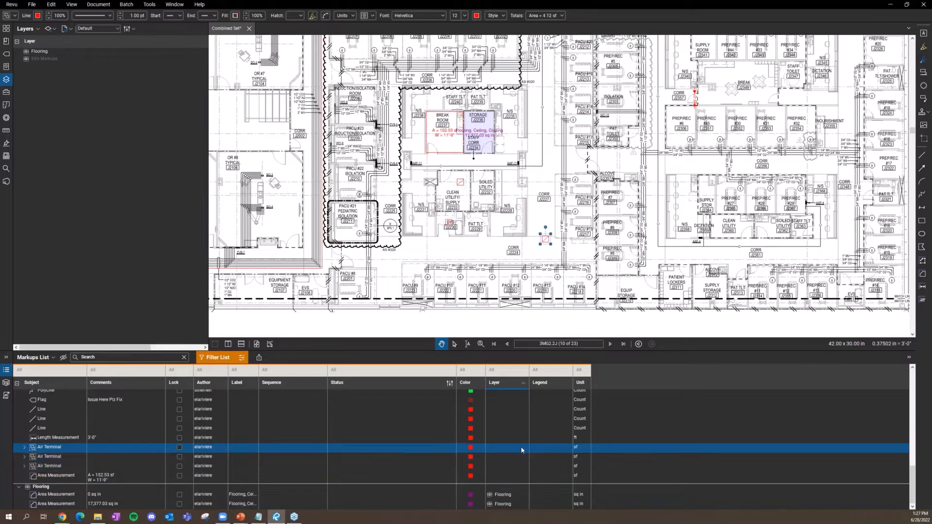
pyautogui.click(55, 467)
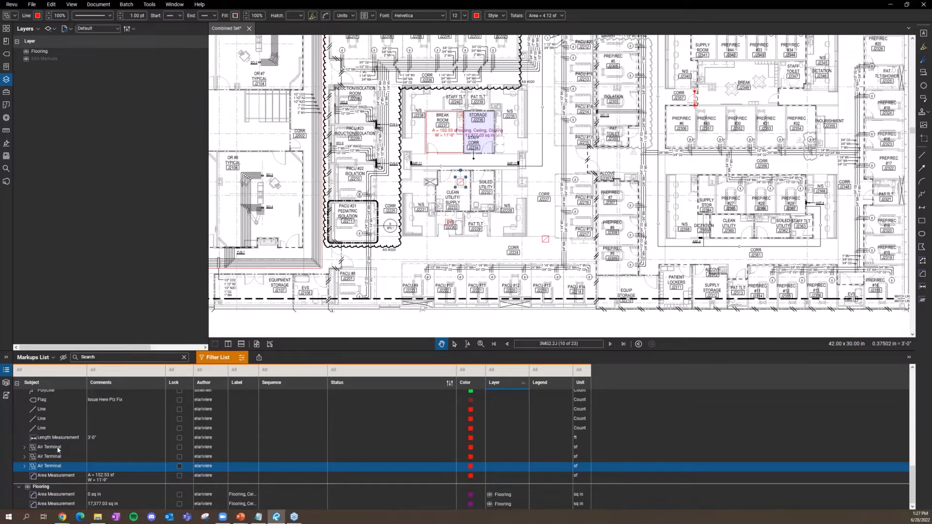
pyautogui.keyDown('shift'); pyautogui.click(57, 450); pyautogui.keyUp('shift')
pyautogui.rightClick(58, 450)
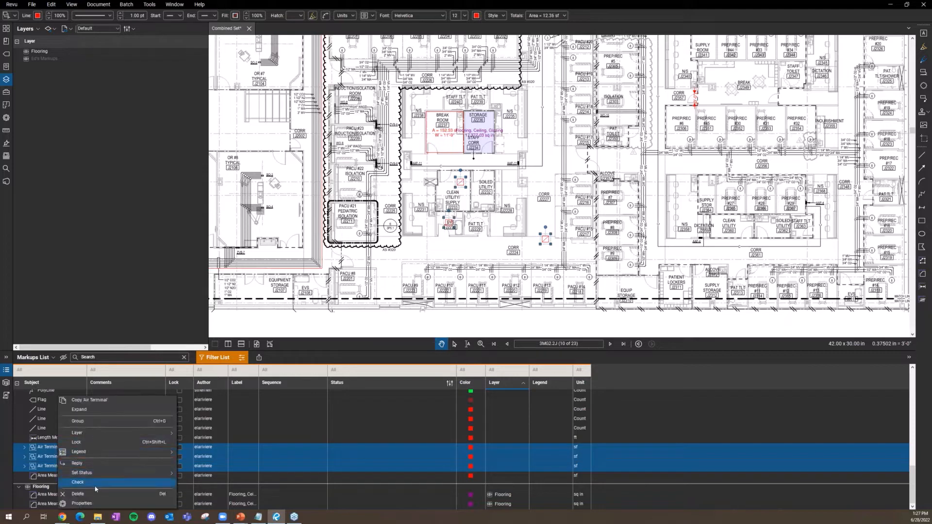
pyautogui.moveTo(136, 433)
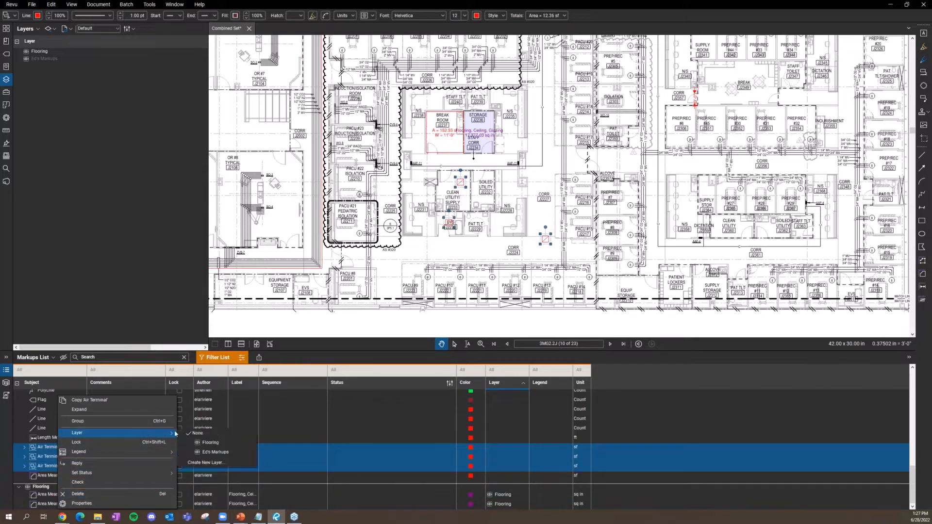
pyautogui.click(213, 452)
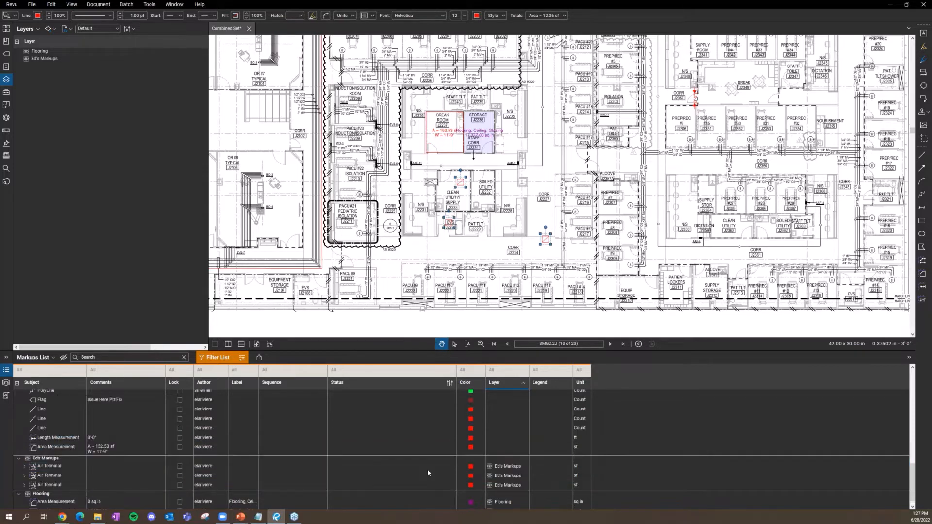
# Step: Toggle Ed's Markups visibility off and on, deselect, and reverse the layer sort
pyautogui.scroll(-1, 552, 481)
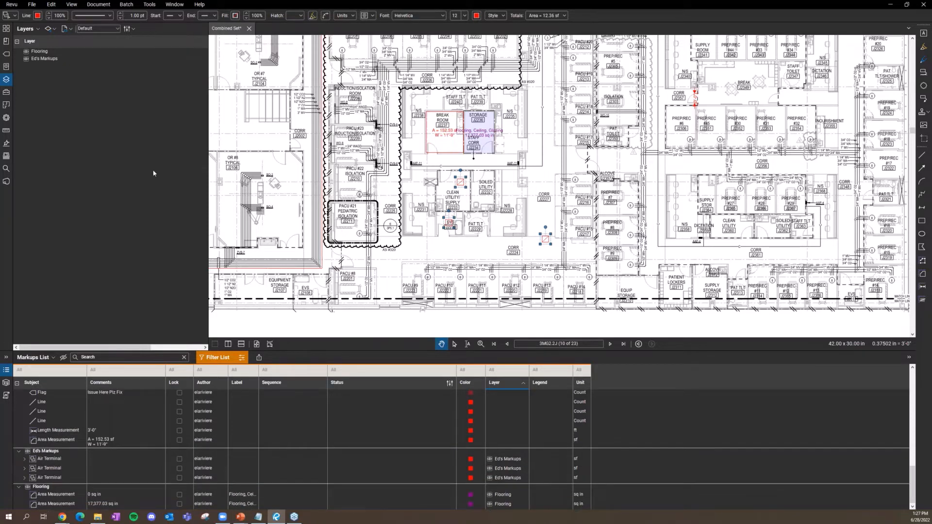
pyautogui.click(28, 60)
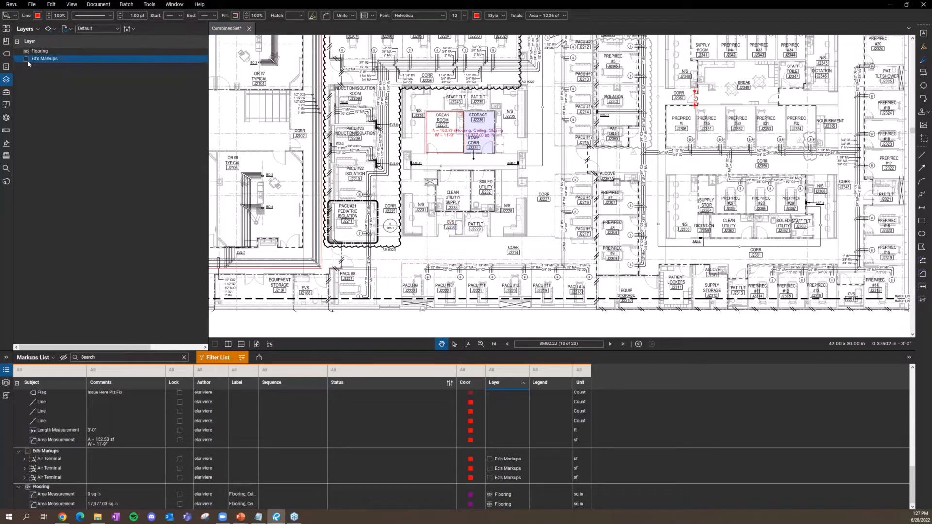
pyautogui.click(27, 58)
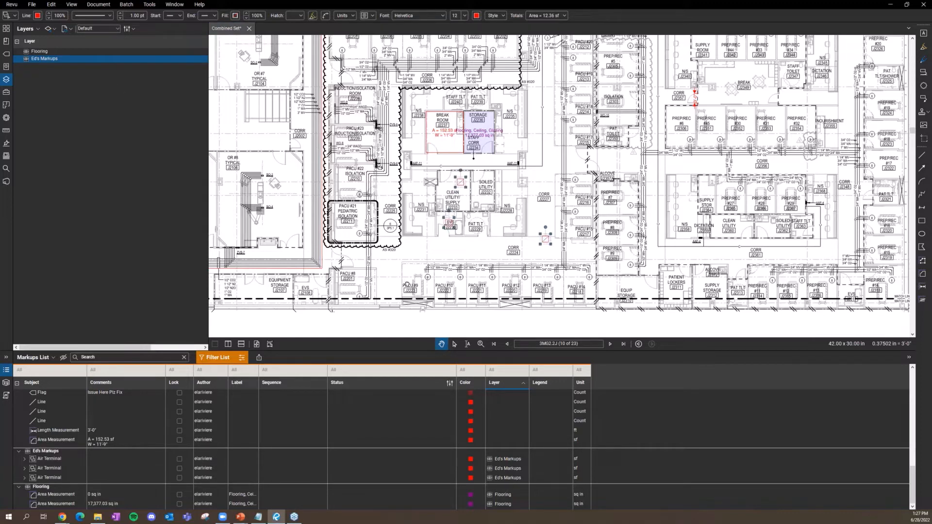
pyautogui.press('Escape')
pyautogui.click(525, 384)
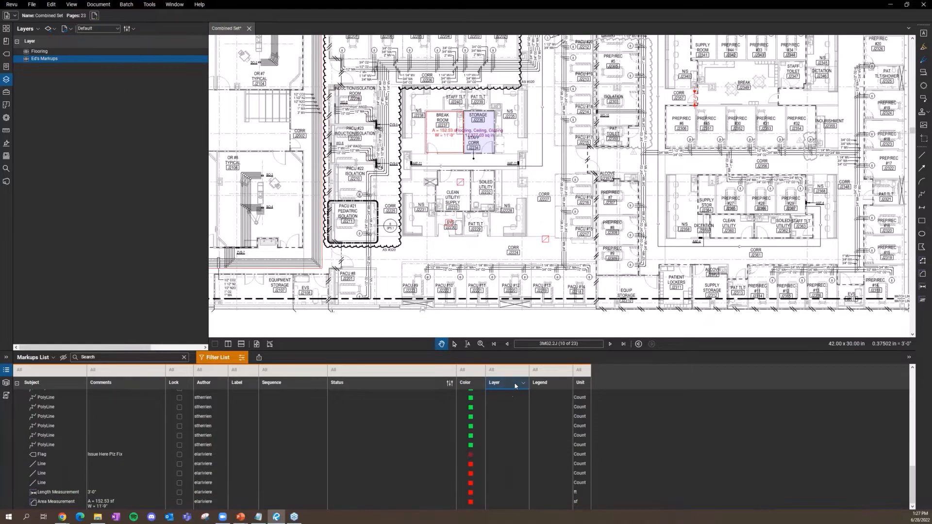
# Step: Restore ascending layer sort and filter the markups list to Ed's Markups only
pyautogui.click(515, 384)
pyautogui.click(513, 374)
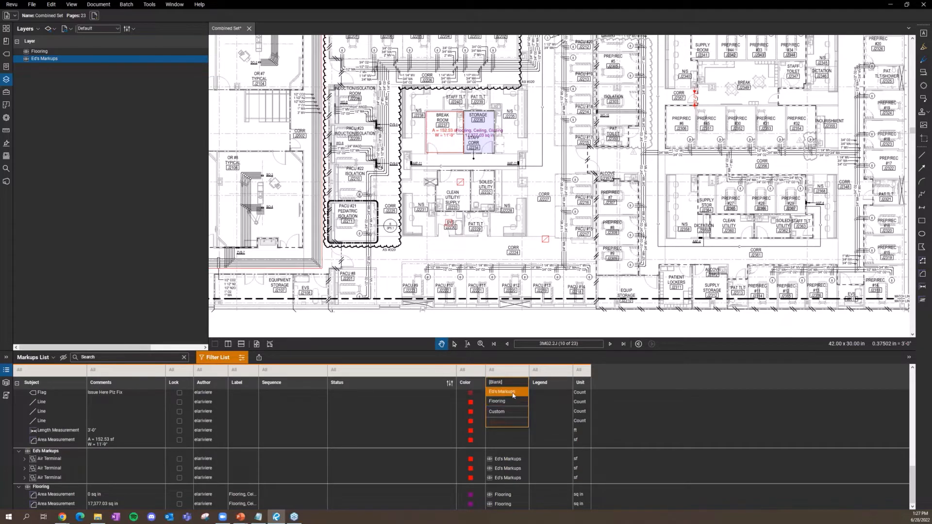
pyautogui.click(514, 392)
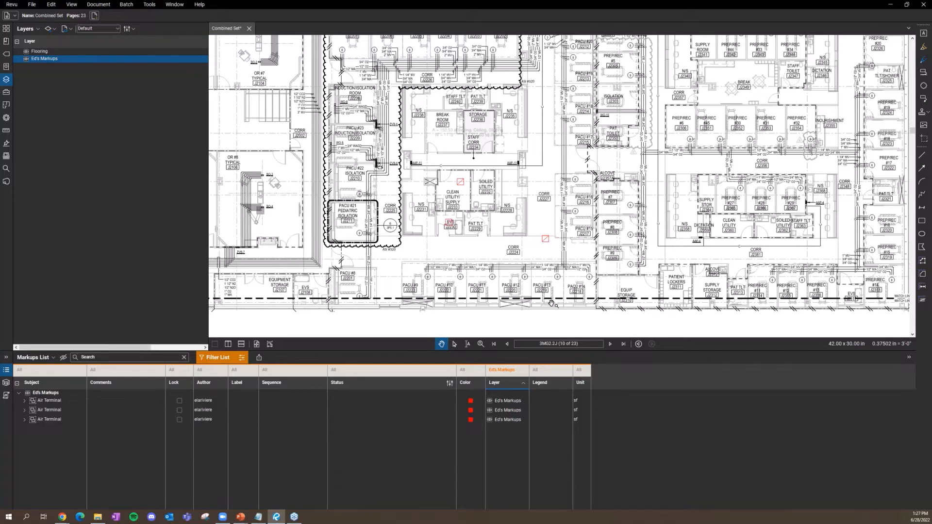
pyautogui.click(525, 373)
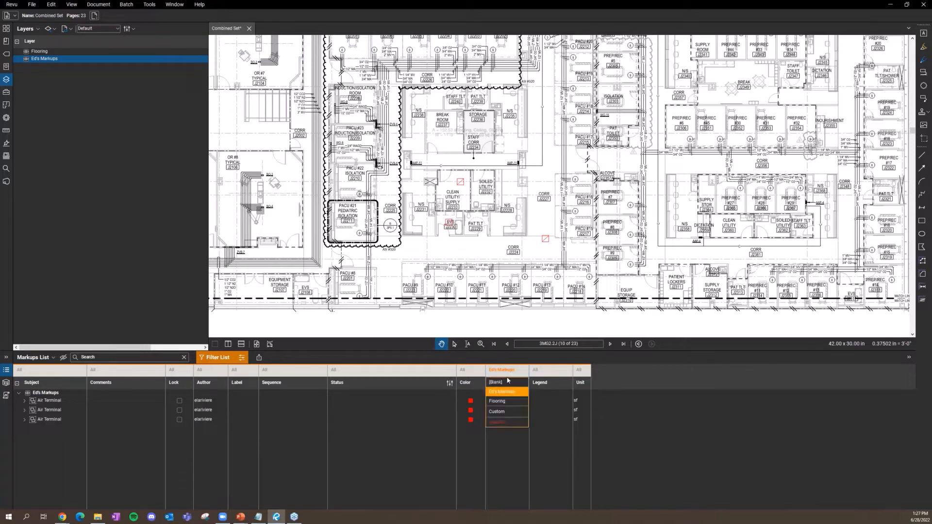
pyautogui.click(515, 371)
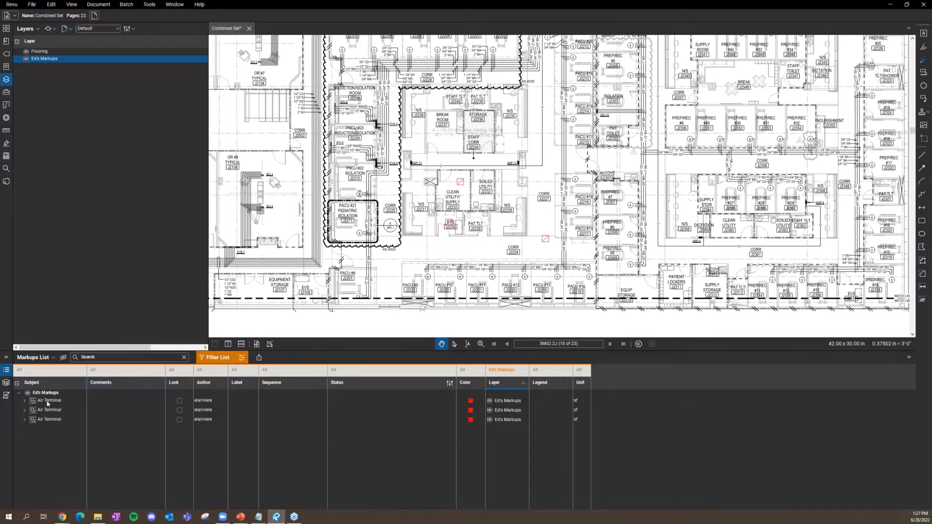
# Step: Set the first Air Terminal's status to Completed, then filter Status to [Blank]
pyautogui.click(353, 401)
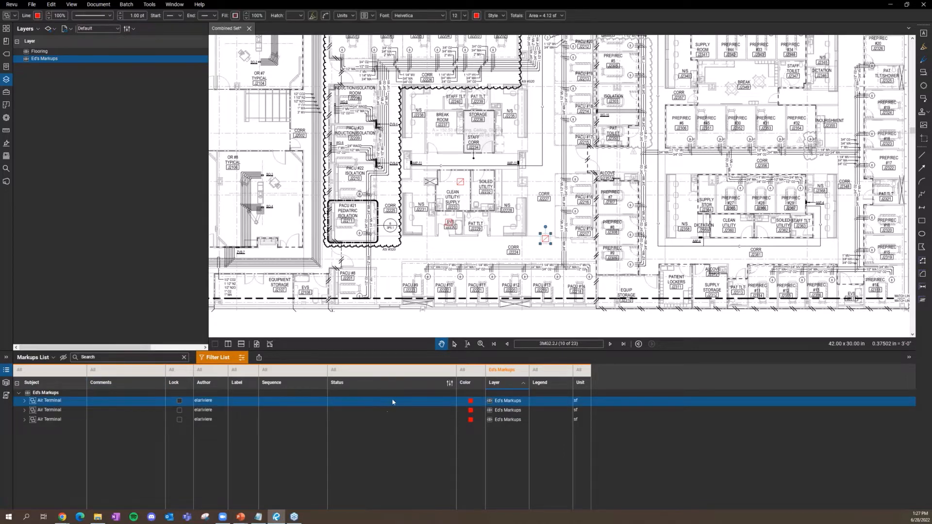
pyautogui.click(397, 403)
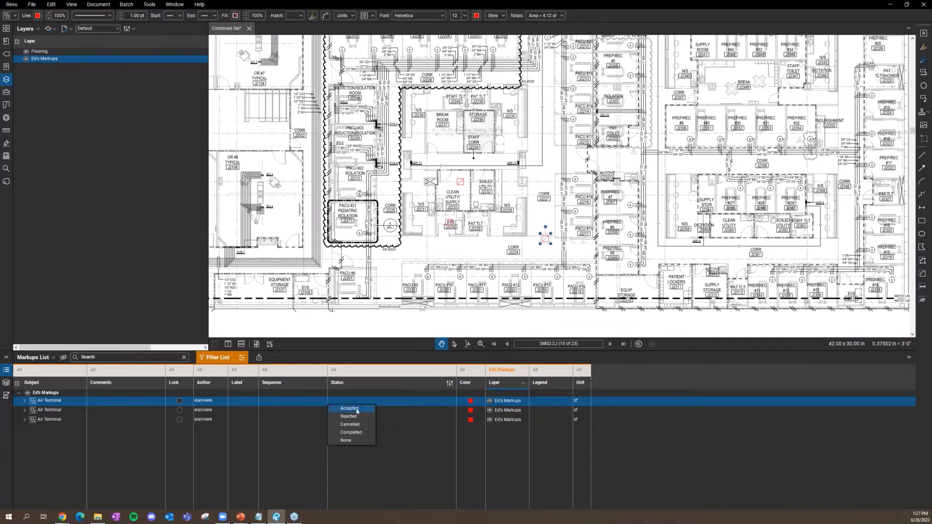
pyautogui.click(356, 434)
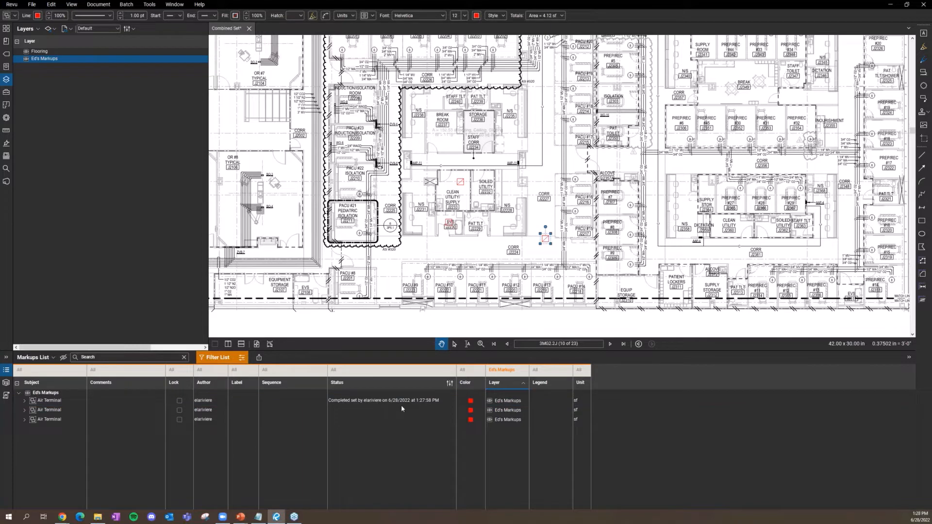
pyautogui.click(412, 374)
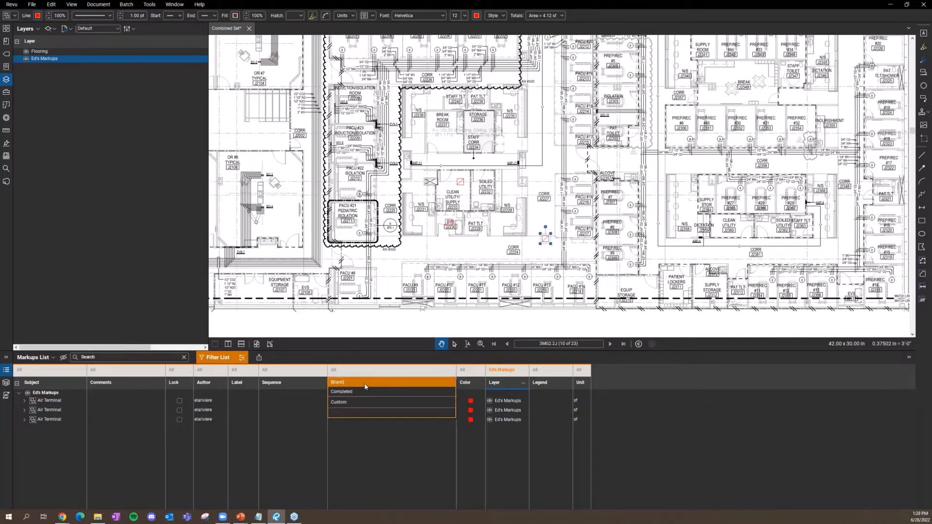
pyautogui.click(407, 450)
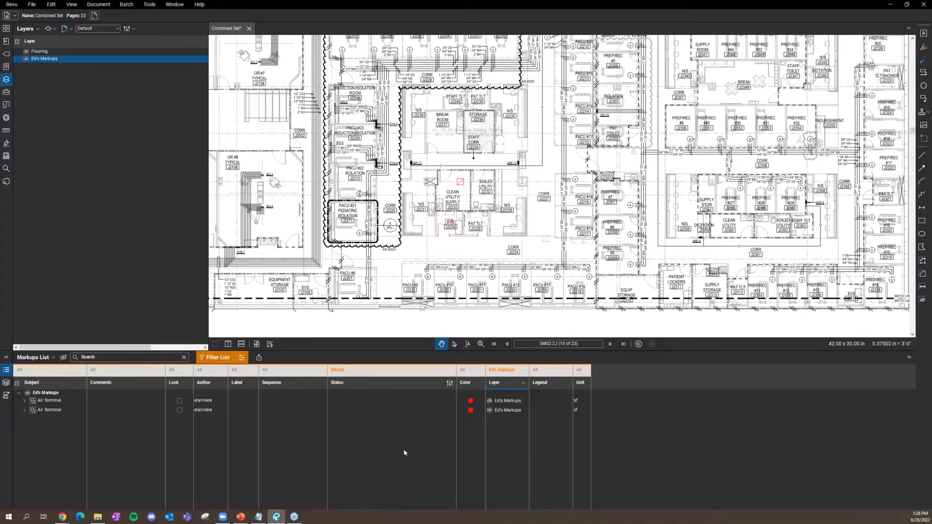
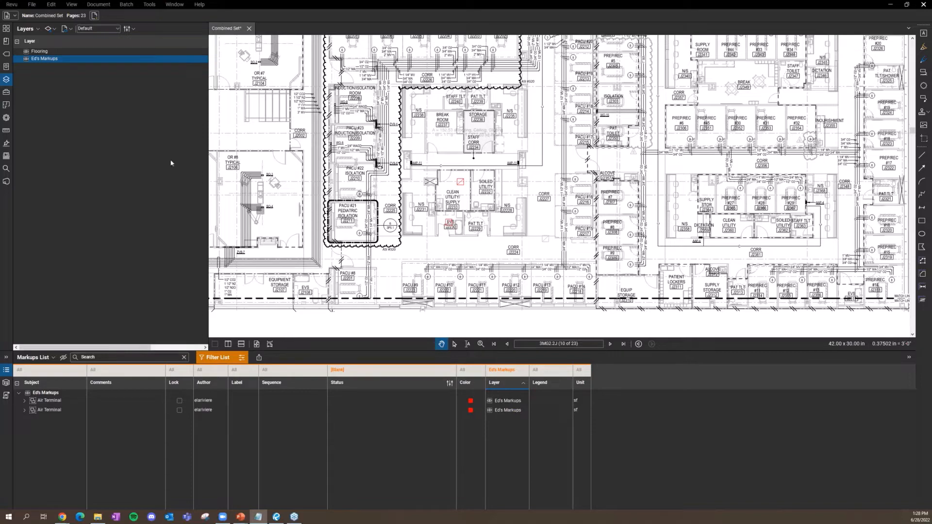
# Step: Draw a signature field above the plan near the title block
pyautogui.scroll(-4, 379, 146)
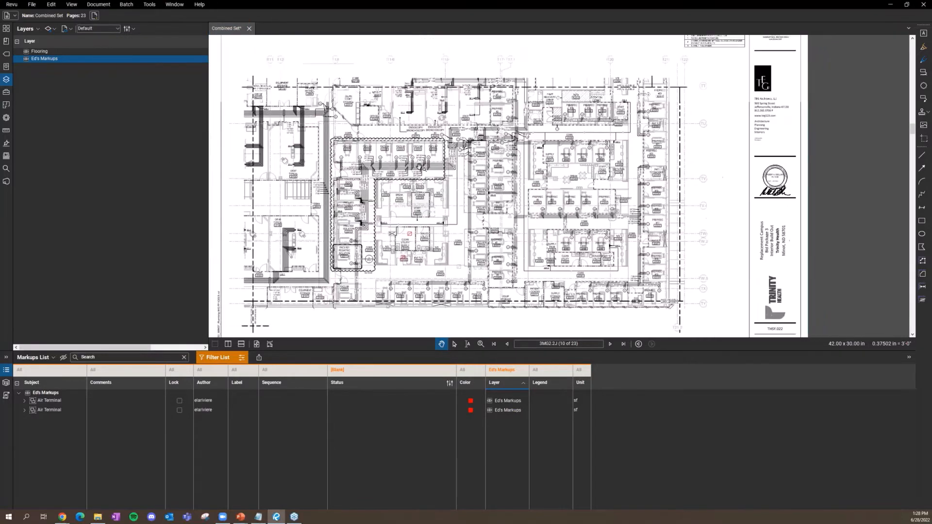
pyautogui.scroll(4, 508, 158)
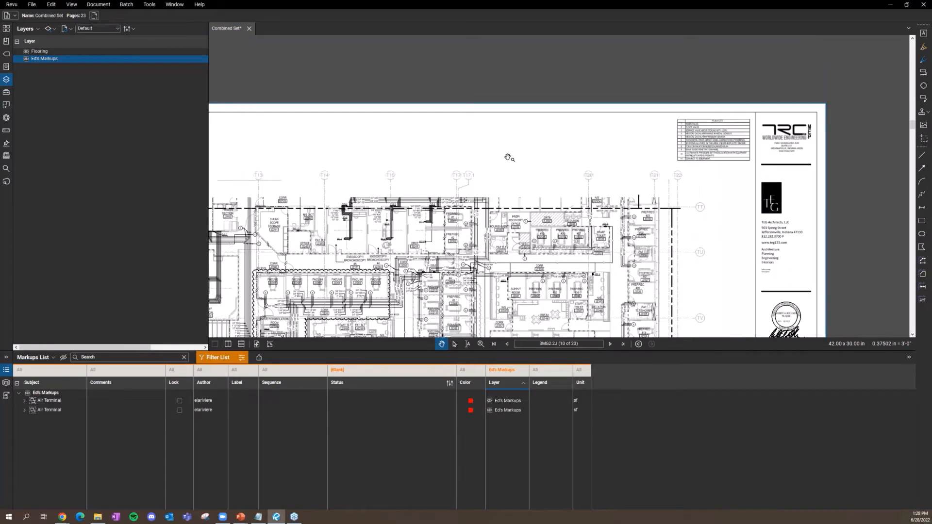
pyautogui.moveTo(508, 158); pyautogui.dragTo(516, 179)
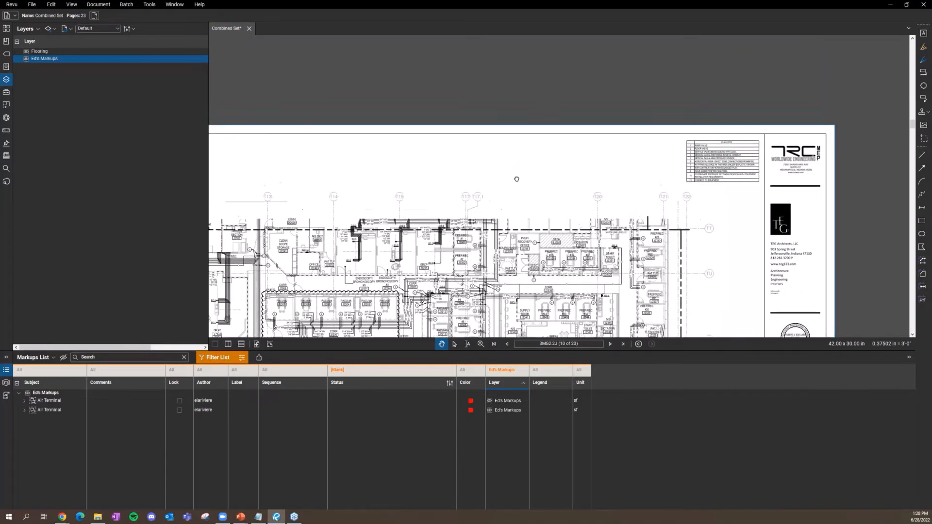
pyautogui.click(144, 8)
pyautogui.click(145, 8)
pyautogui.click(155, 6)
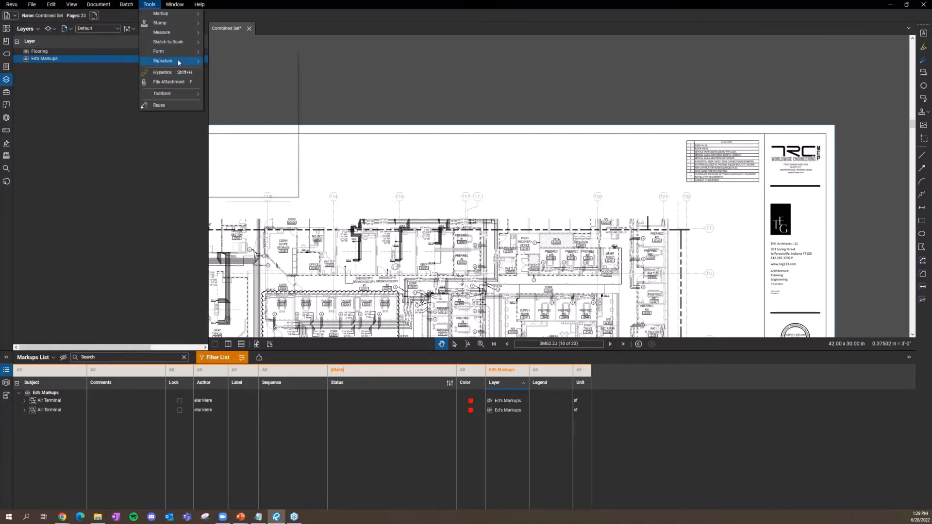
pyautogui.moveTo(179, 62)
pyautogui.click(227, 63)
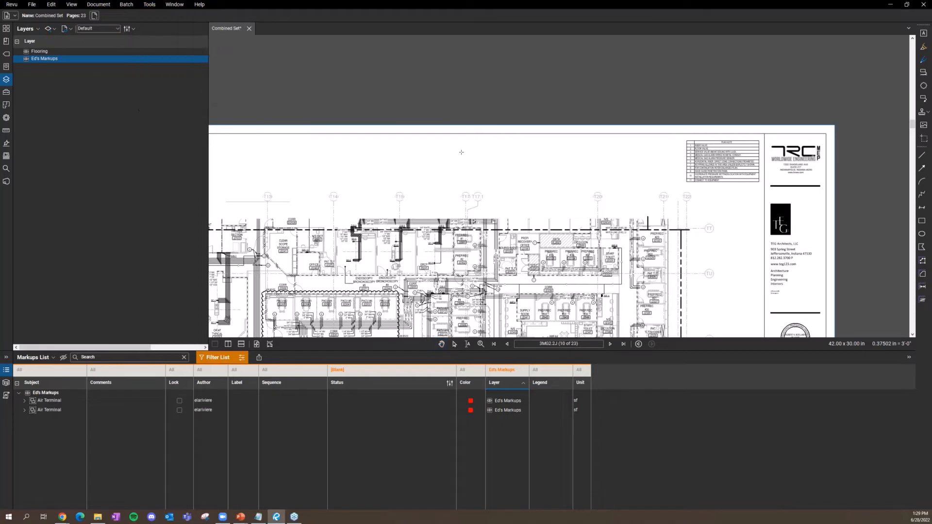
pyautogui.moveTo(494, 149); pyautogui.dragTo(592, 185)
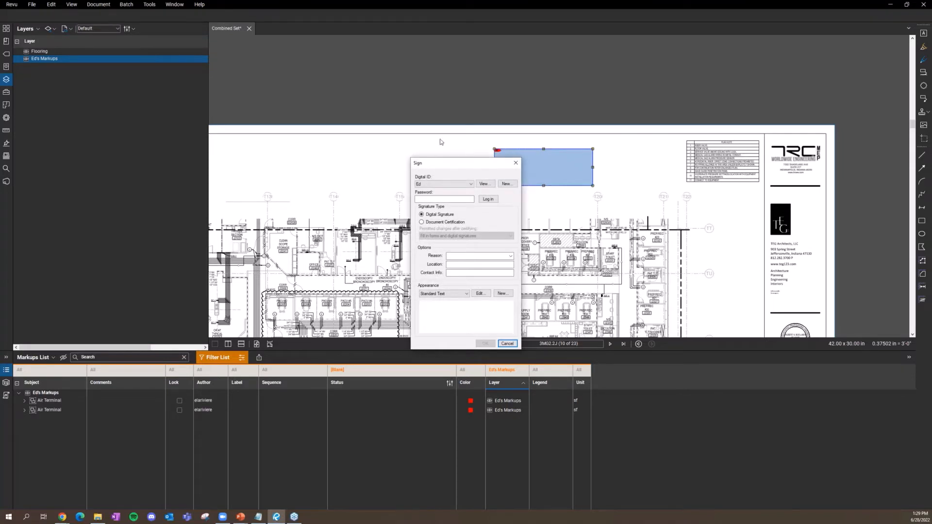
# Step: Start creating a new digital ID from the Sign dialog
pyautogui.moveTo(450, 168); pyautogui.dragTo(334, 117)
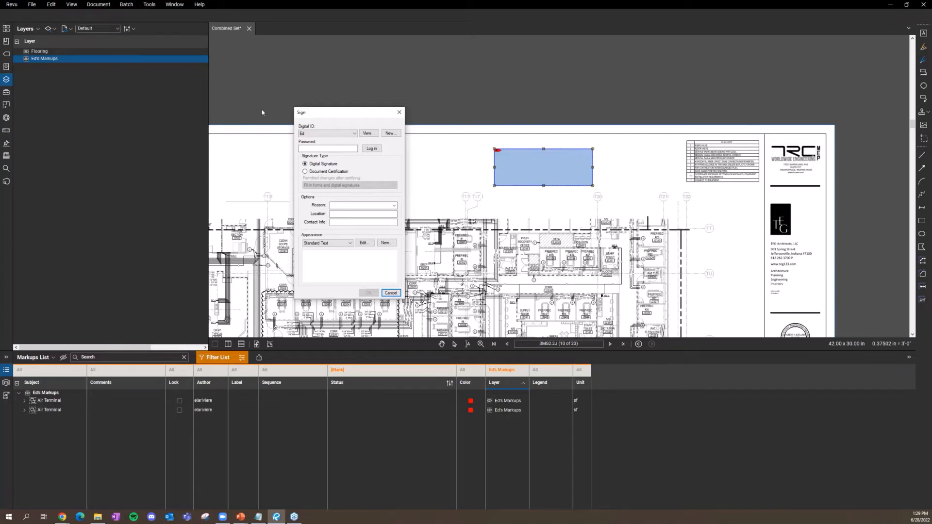
pyautogui.click(391, 133)
pyautogui.click(387, 134)
pyautogui.moveTo(379, 116); pyautogui.dragTo(383, 91)
# Step: Create a BBTest digital ID file with an email address and password
pyautogui.click(273, 108)
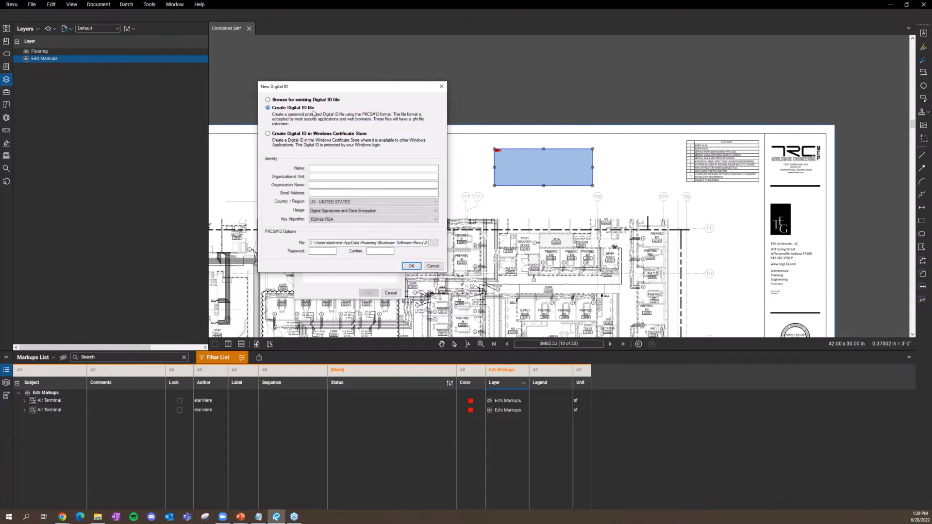
pyautogui.click(340, 169)
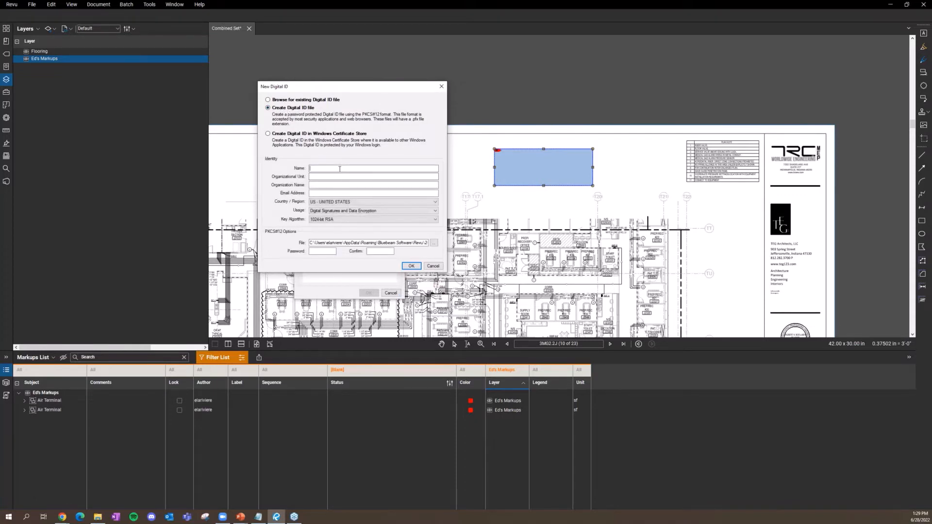
pyautogui.write('bbtES')
pyautogui.press('BackSpace')
pyautogui.press('BackSpace')
pyautogui.press('BackSpace')
pyautogui.press('BackSpace')
pyautogui.write('BB')
pyautogui.click(335, 193)
pyautogui.click(315, 251)
pyautogui.write('••••••')
pyautogui.click(383, 251)
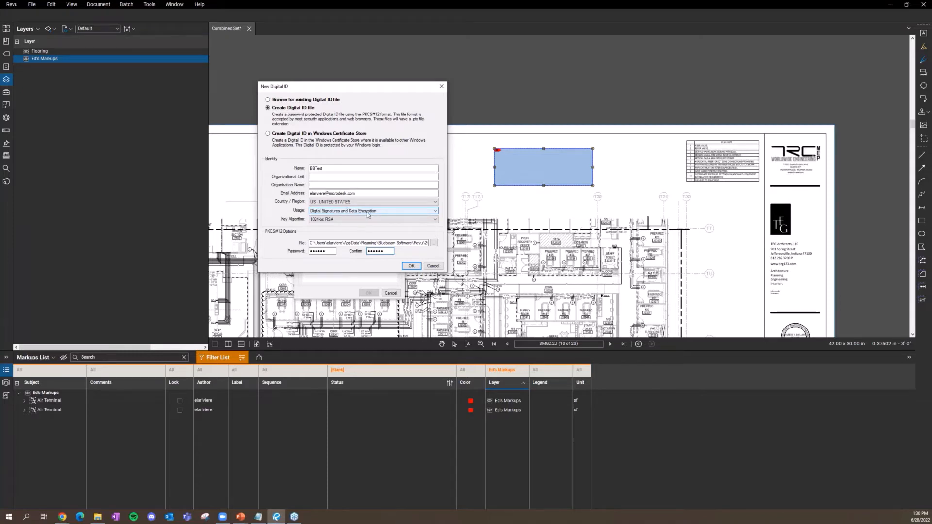
pyautogui.click(411, 266)
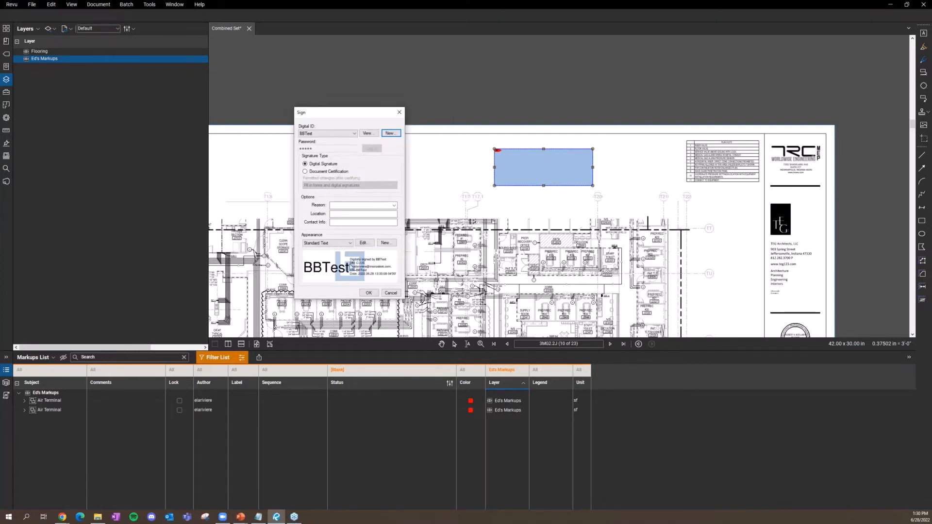
# Step: Open Signature Appearance and try toggling text lines and alignment, ending left-aligned
pyautogui.click(367, 243)
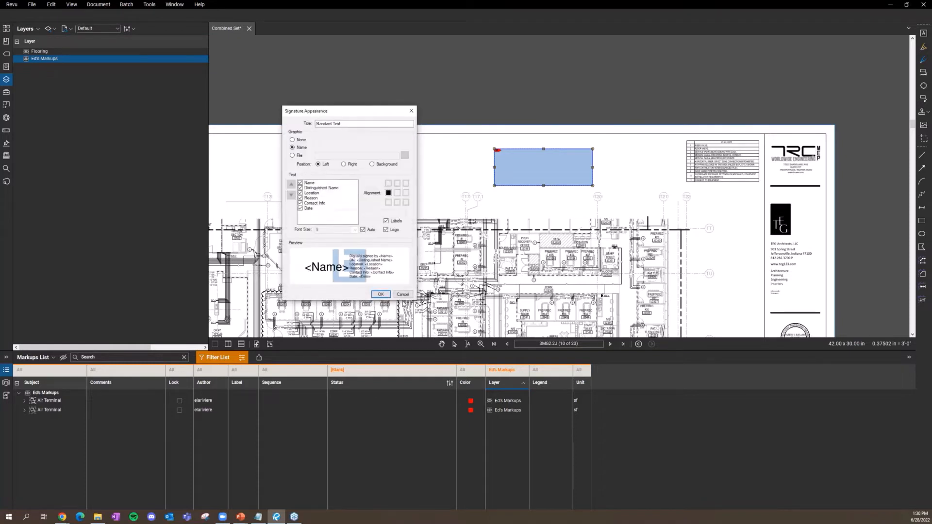
pyautogui.moveTo(368, 111); pyautogui.dragTo(503, 111)
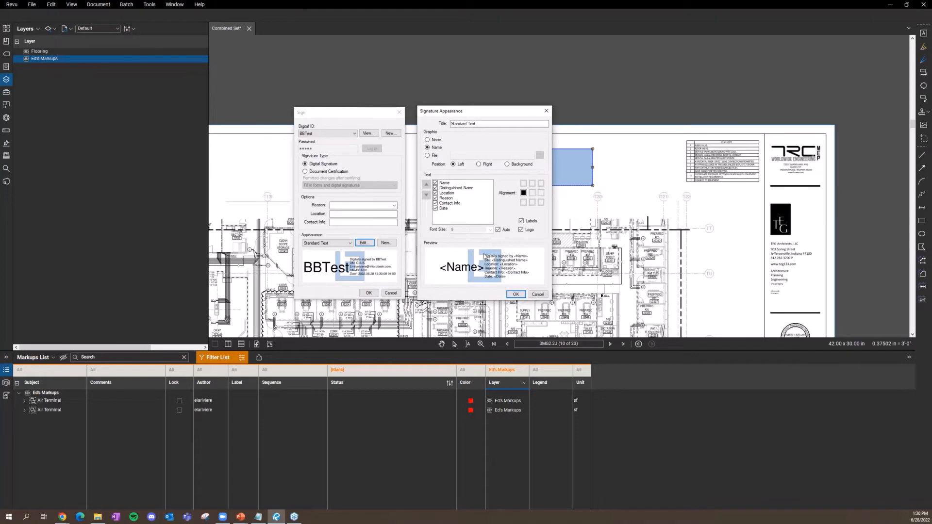
pyautogui.click(442, 208)
pyautogui.click(435, 209)
pyautogui.click(435, 203)
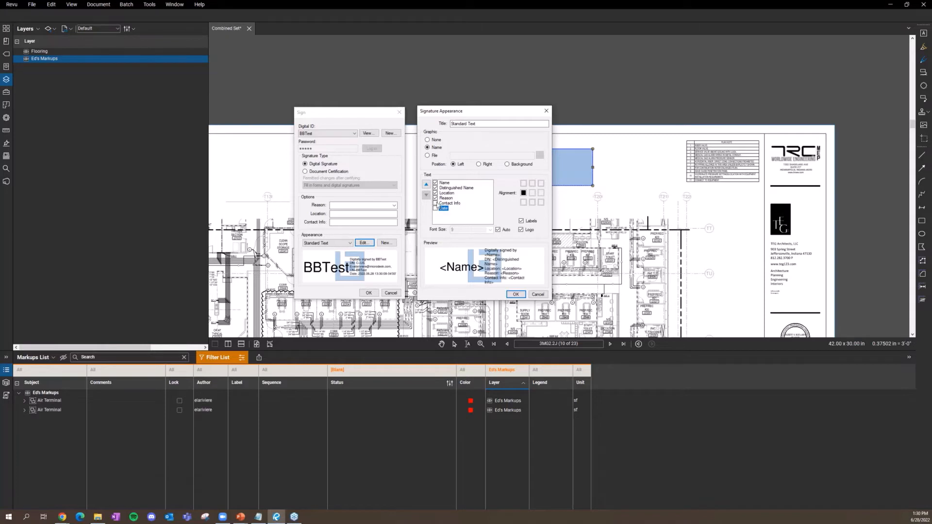
pyautogui.click(435, 208)
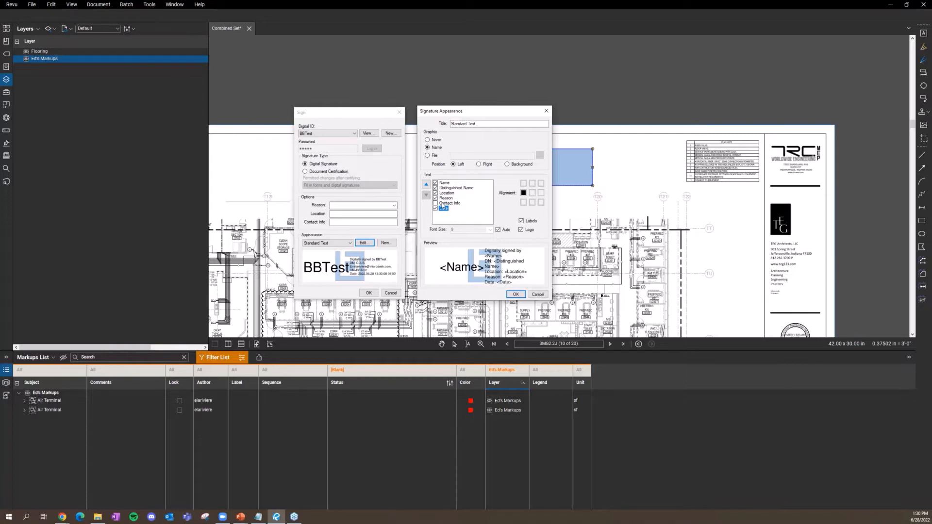
pyautogui.click(540, 193)
pyautogui.click(523, 193)
pyautogui.moveTo(476, 114); pyautogui.dragTo(468, 100)
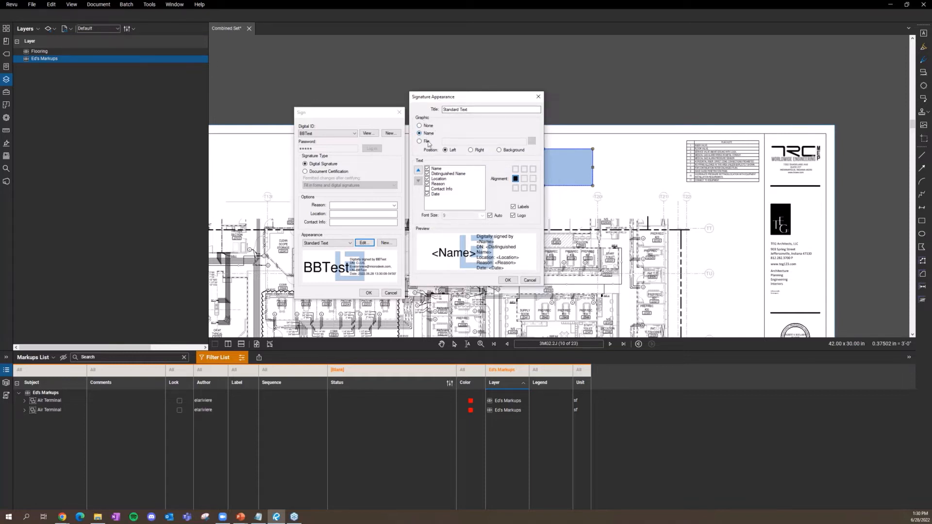
# Step: Switch to a Graphic File signature, hiding all text lines and the logo
pyautogui.click(426, 142)
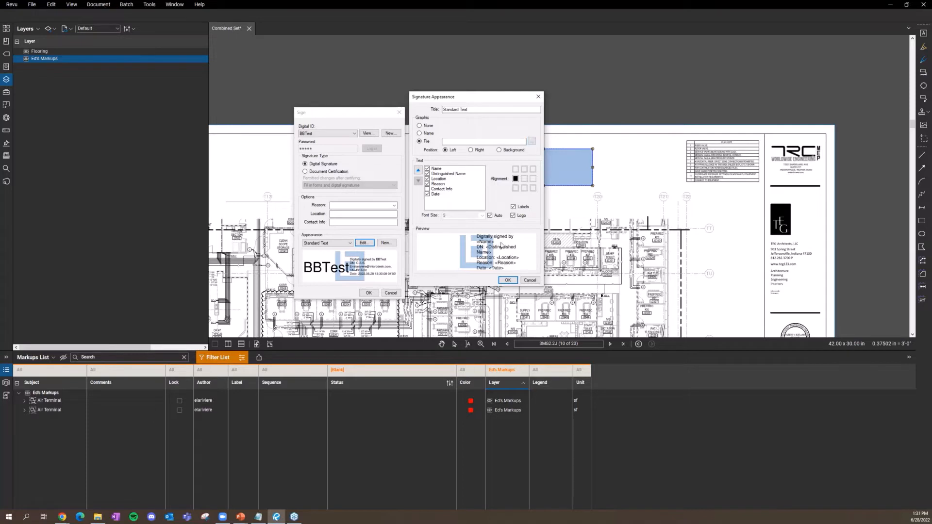
pyautogui.click(427, 194)
pyautogui.click(427, 188)
pyautogui.click(427, 184)
pyautogui.click(427, 179)
pyautogui.click(427, 173)
pyautogui.click(427, 168)
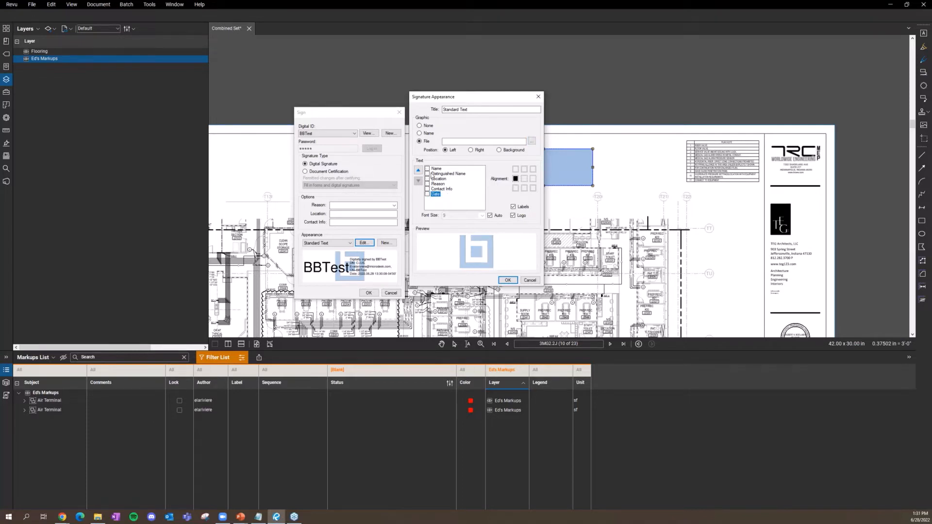
pyautogui.click(513, 216)
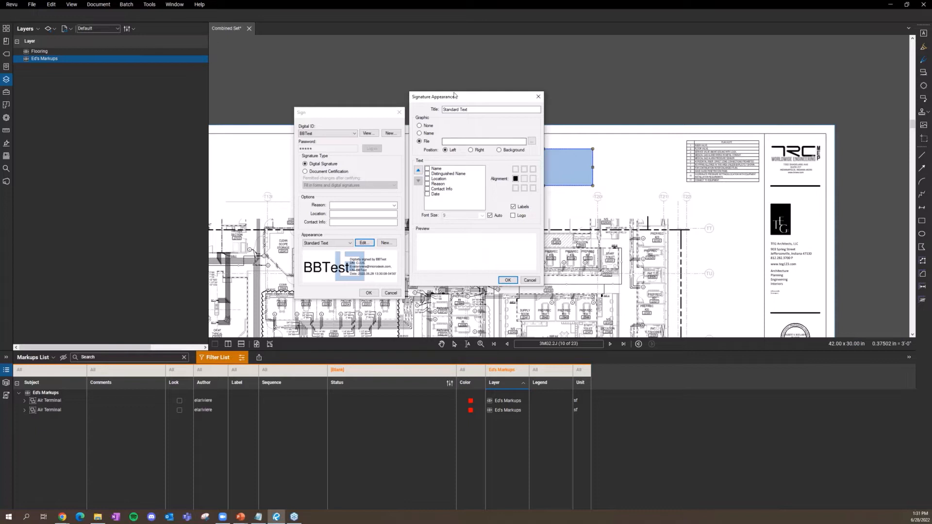
pyautogui.moveTo(488, 96); pyautogui.dragTo(506, 86)
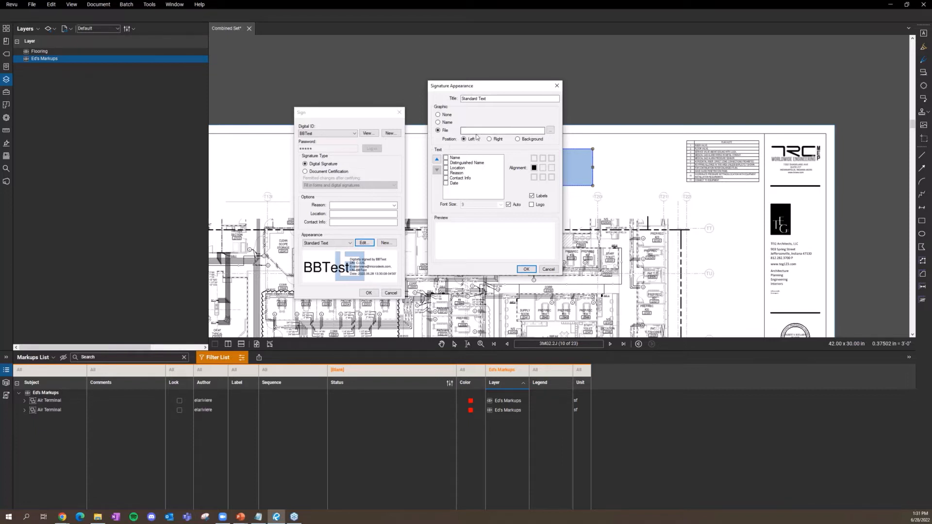
# Step: Browse for a signature image, then cancel and close both dialogs without signing
pyautogui.click(441, 130)
pyautogui.click(550, 131)
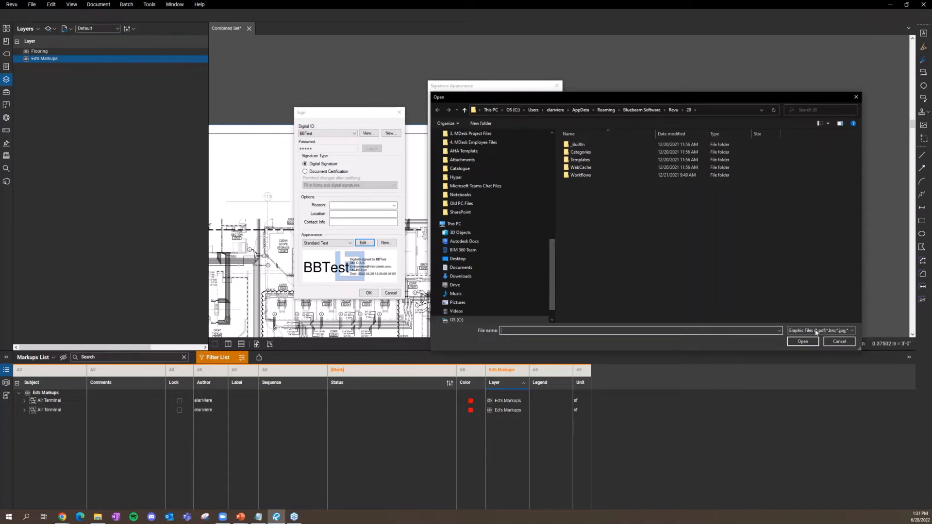
pyautogui.click(816, 332)
pyautogui.click(728, 293)
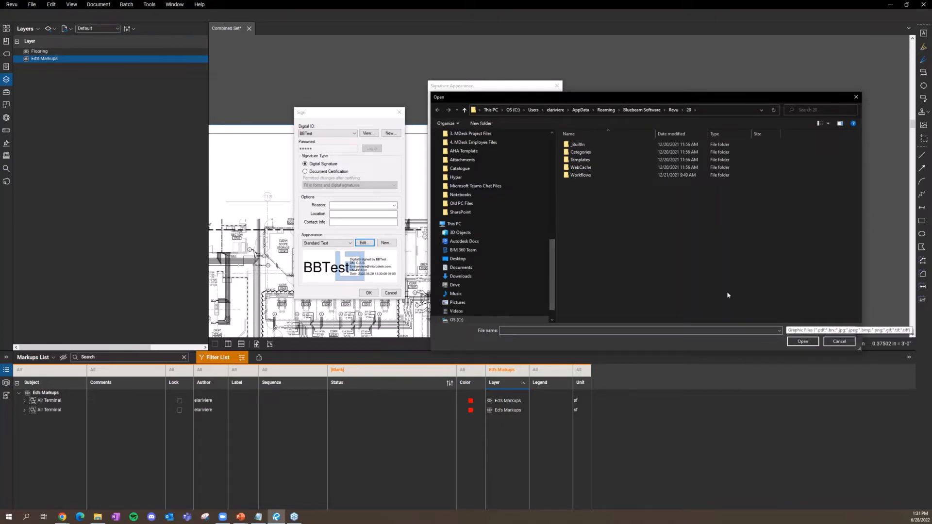
pyautogui.click(856, 96)
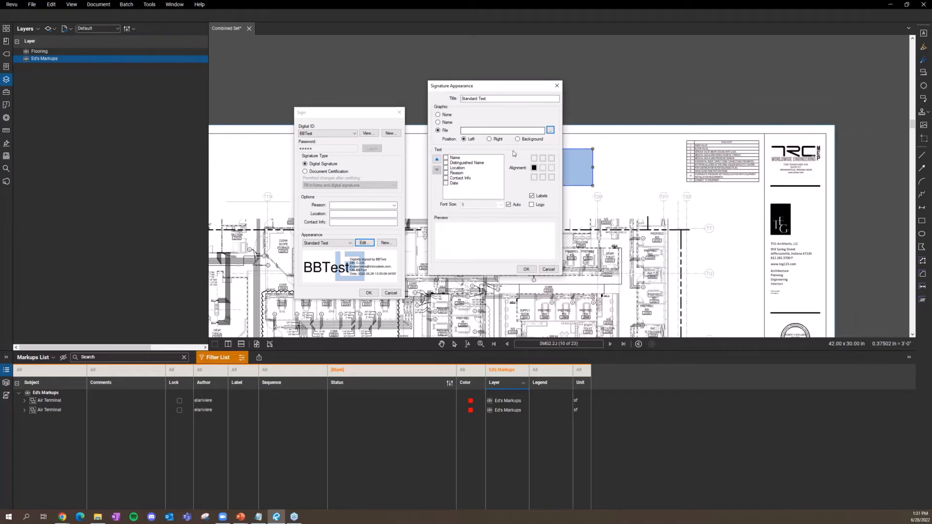
pyautogui.click(556, 85)
pyautogui.click(396, 116)
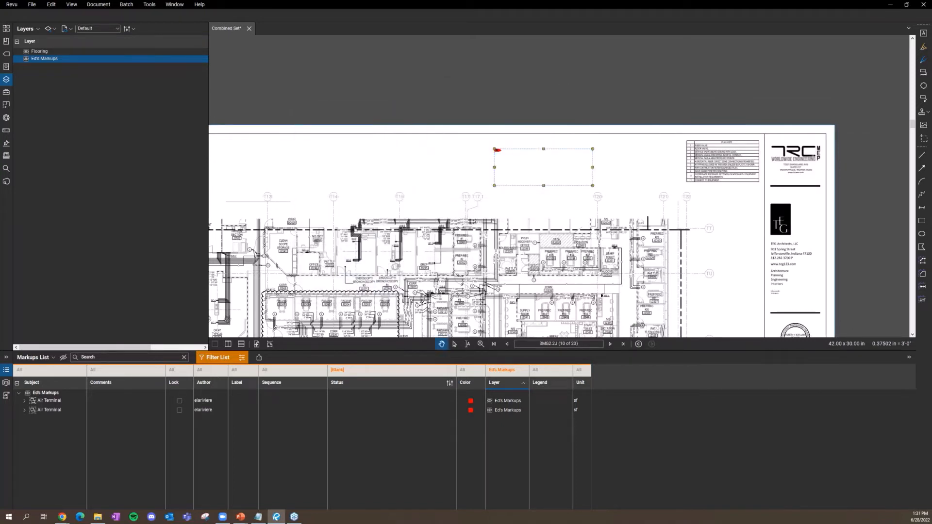
# Step: Browse the Tools menu stamp options, deselect the signature field, and open the Document menu
pyautogui.click(149, 5)
pyautogui.click(171, 21)
pyautogui.click(150, 5)
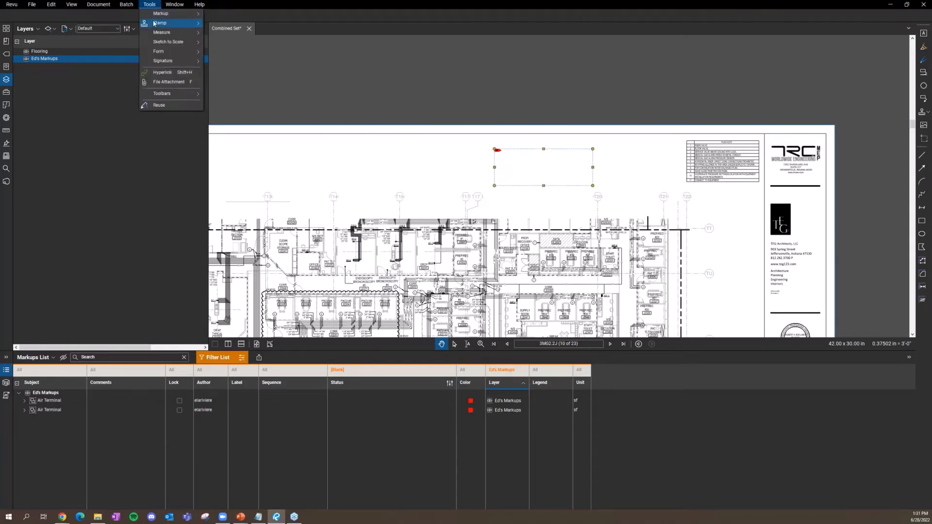
pyautogui.moveTo(155, 24)
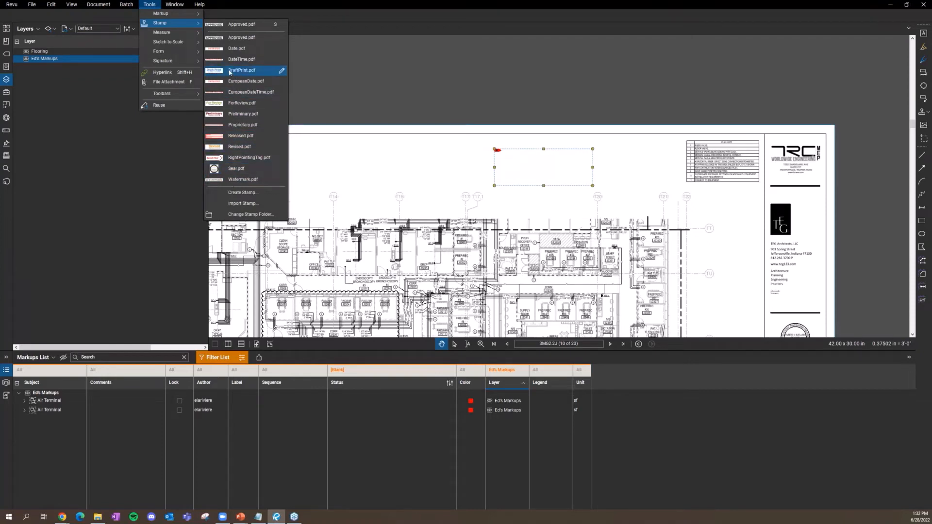
pyautogui.moveTo(165, 60)
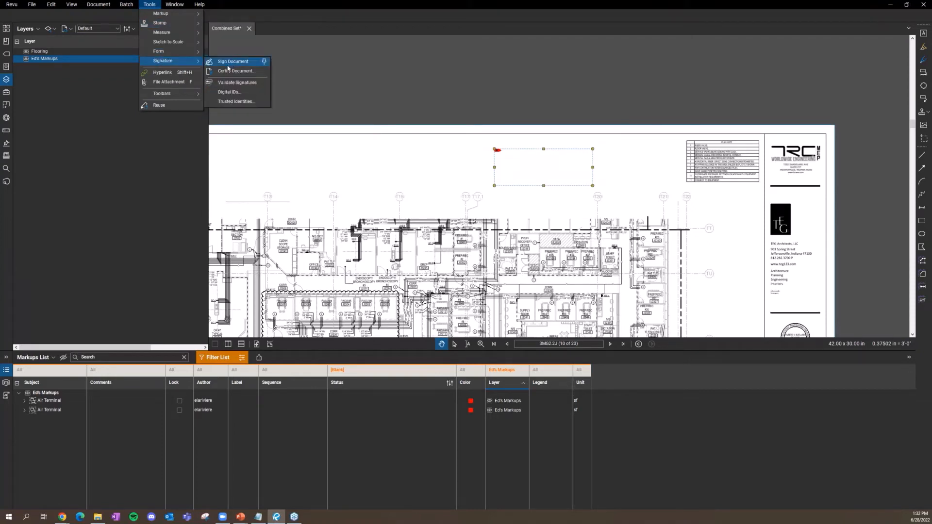
pyautogui.click(379, 204)
pyautogui.scroll(-3, 429, 166)
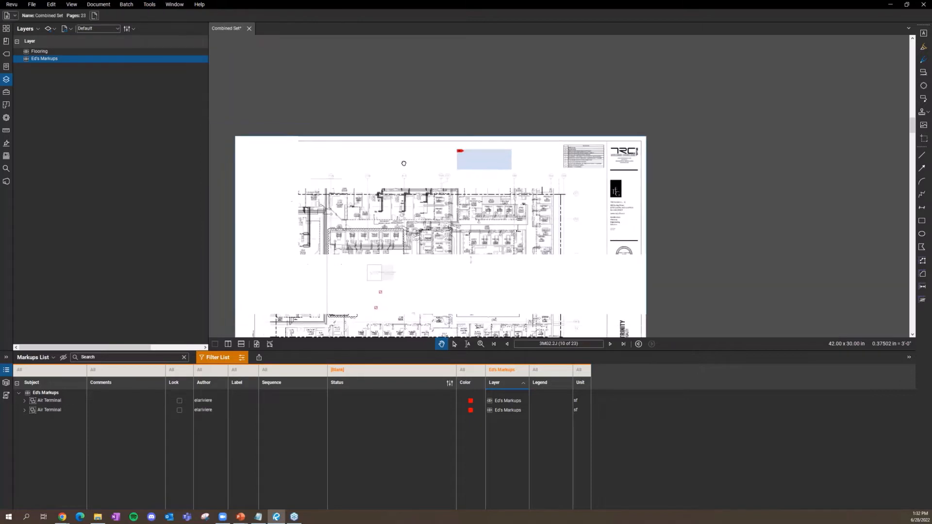
pyautogui.scroll(-1, 429, 166)
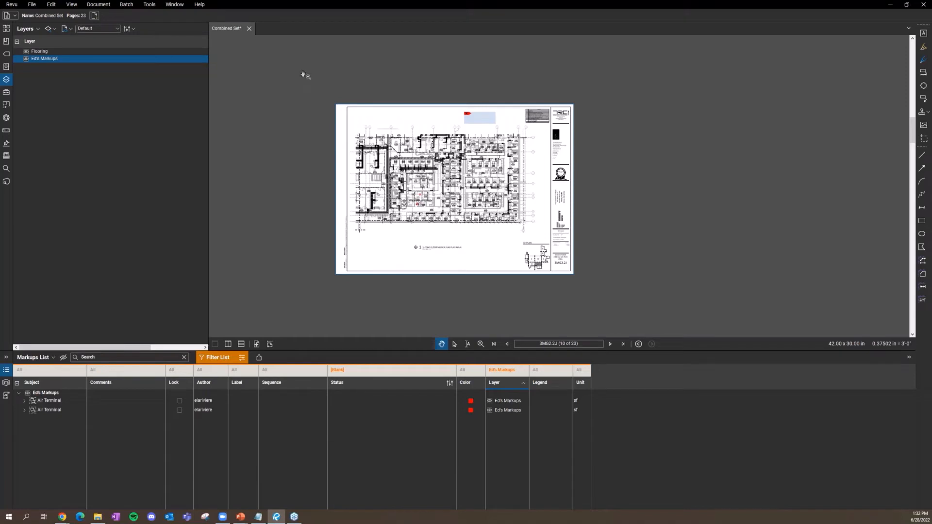
pyautogui.click(105, 8)
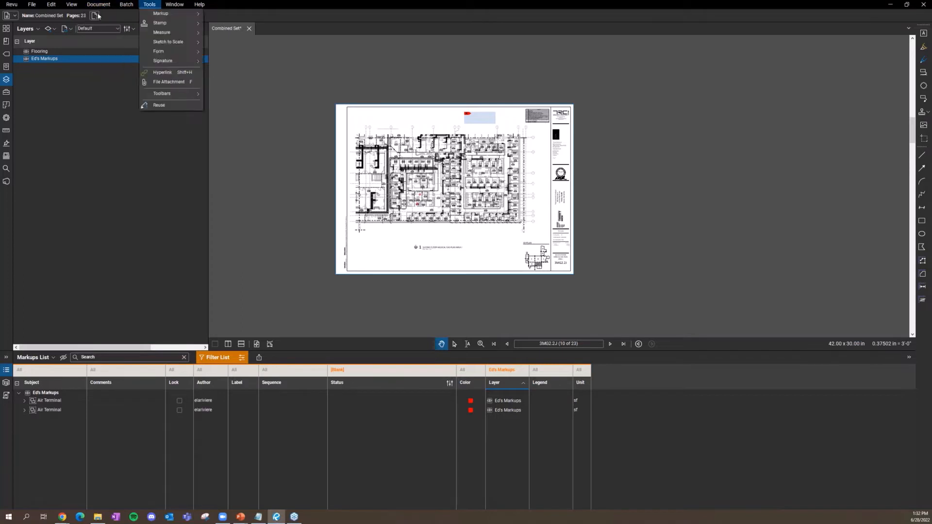
pyautogui.click(101, 5)
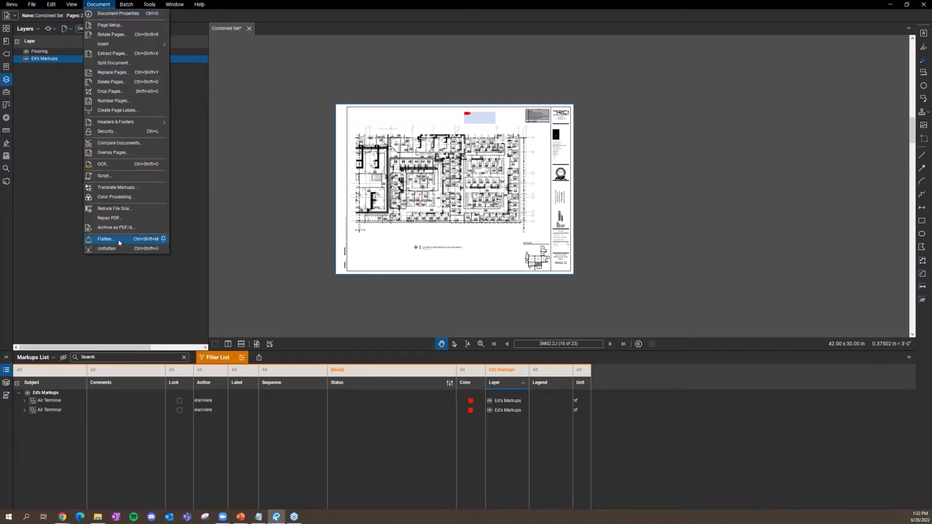
pyautogui.click(99, 238)
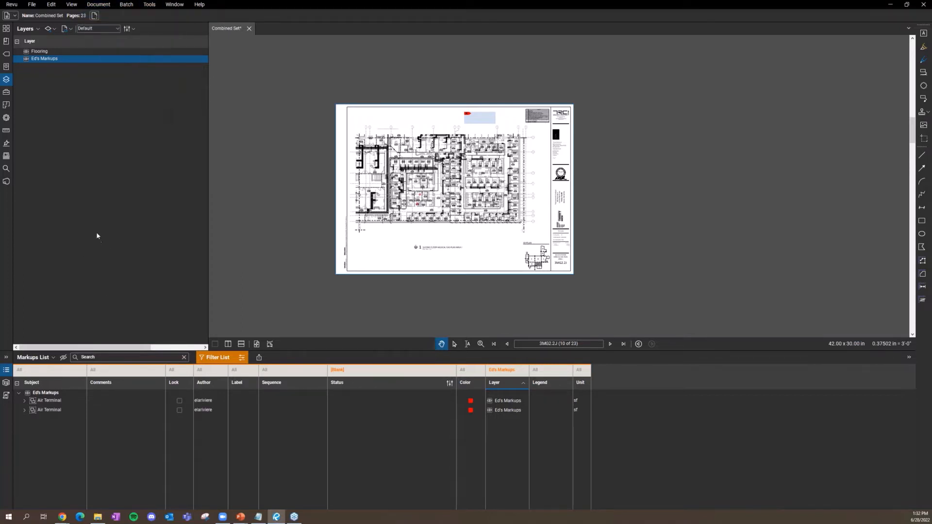
pyautogui.moveTo(499, 130)
pyautogui.mouseDown()
pyautogui.moveTo(190, 97)
pyautogui.moveTo(222, 65)
pyautogui.mouseUp()
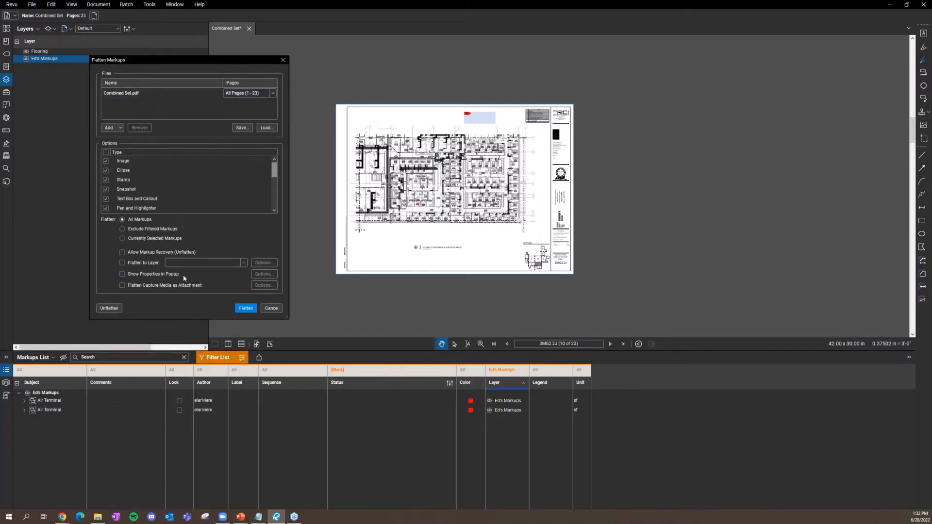
pyautogui.click(145, 253)
pyautogui.moveTo(214, 57); pyautogui.dragTo(226, 72)
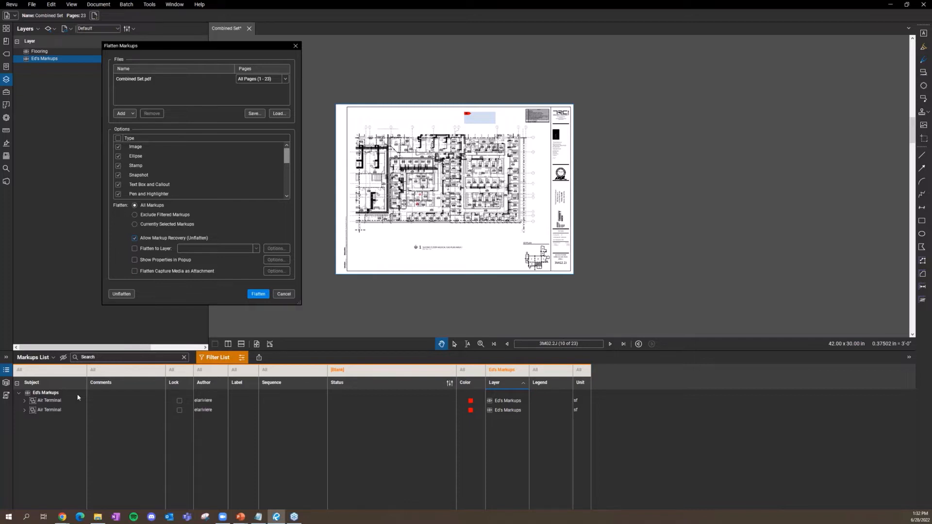
pyautogui.click(295, 46)
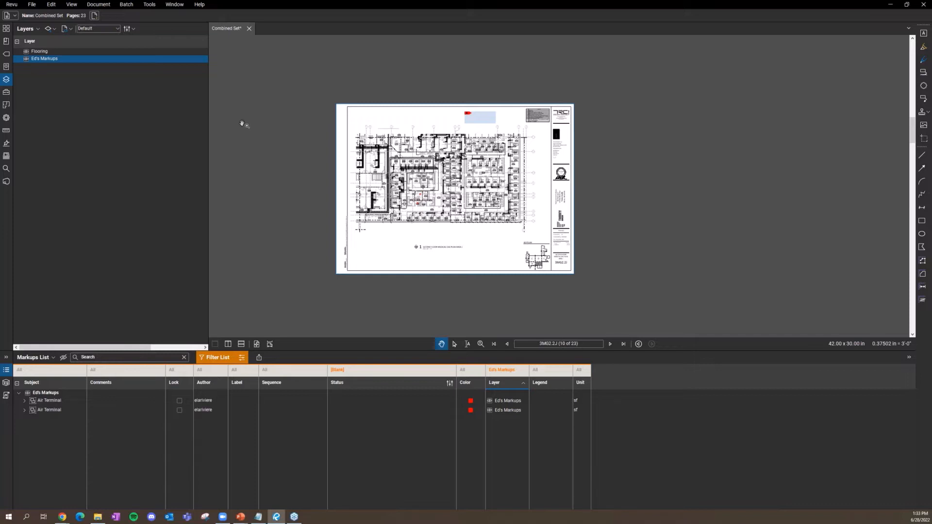
pyautogui.click(98, 4)
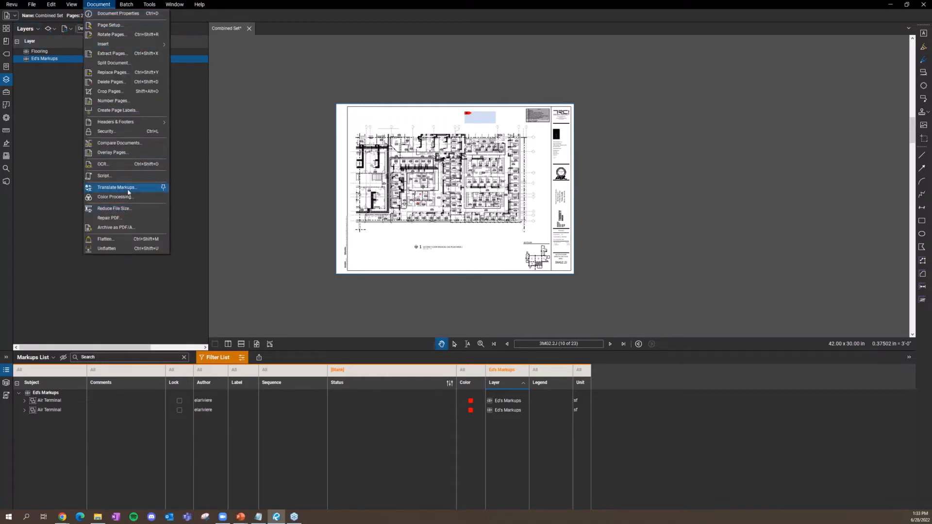
pyautogui.click(136, 147)
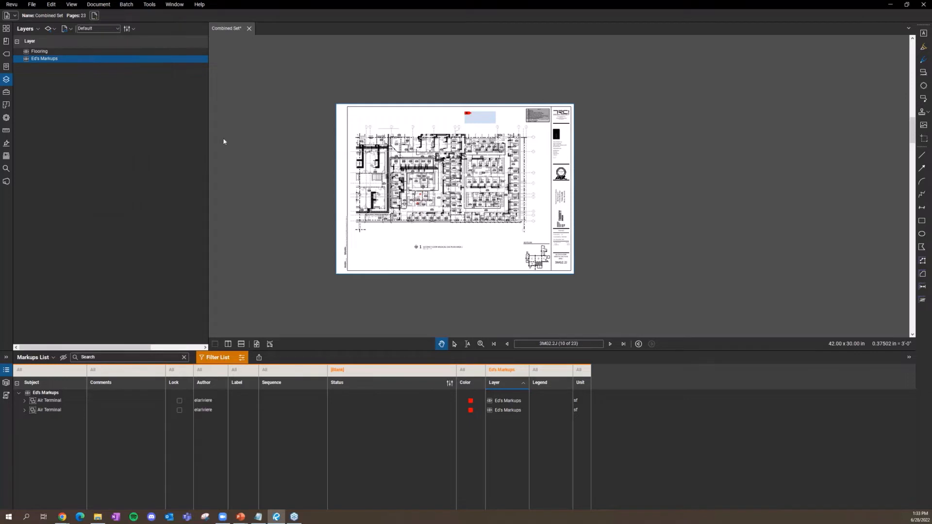
pyautogui.moveTo(436, 178); pyautogui.dragTo(242, 105)
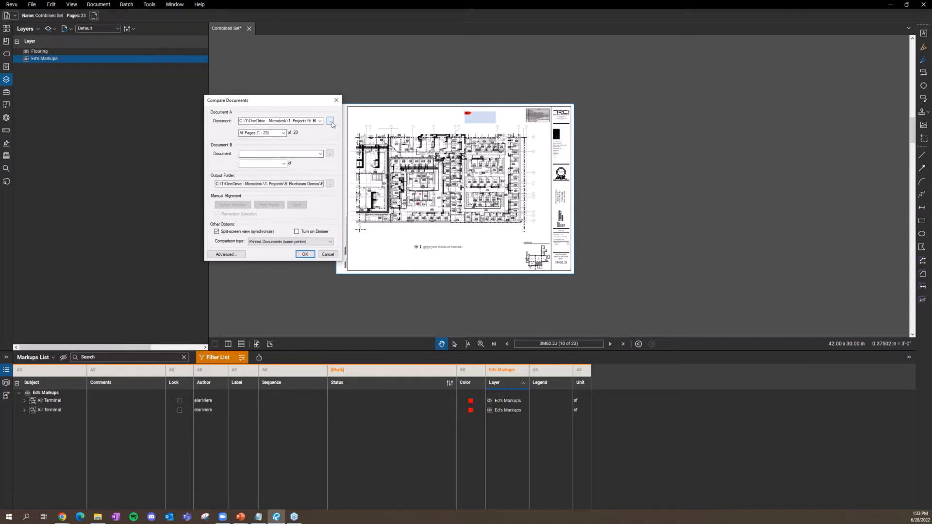
pyautogui.click(336, 100)
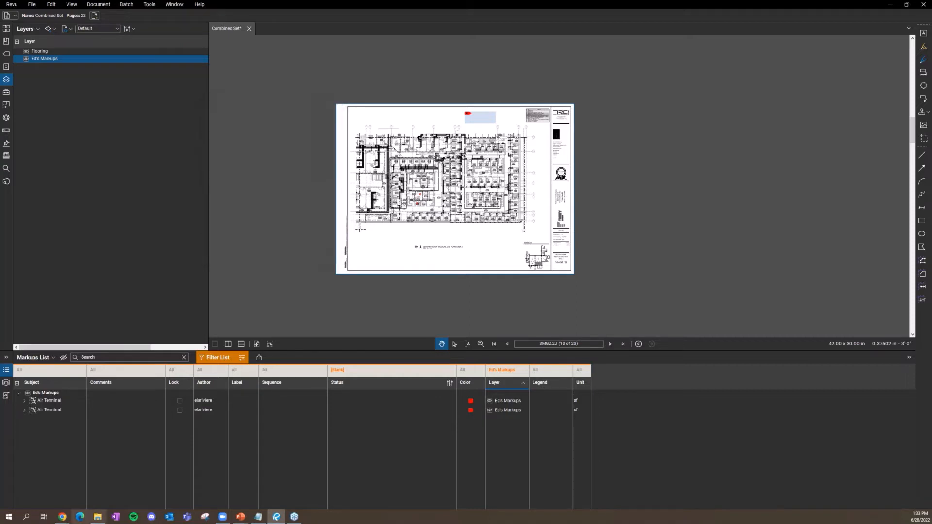
pyautogui.click(98, 519)
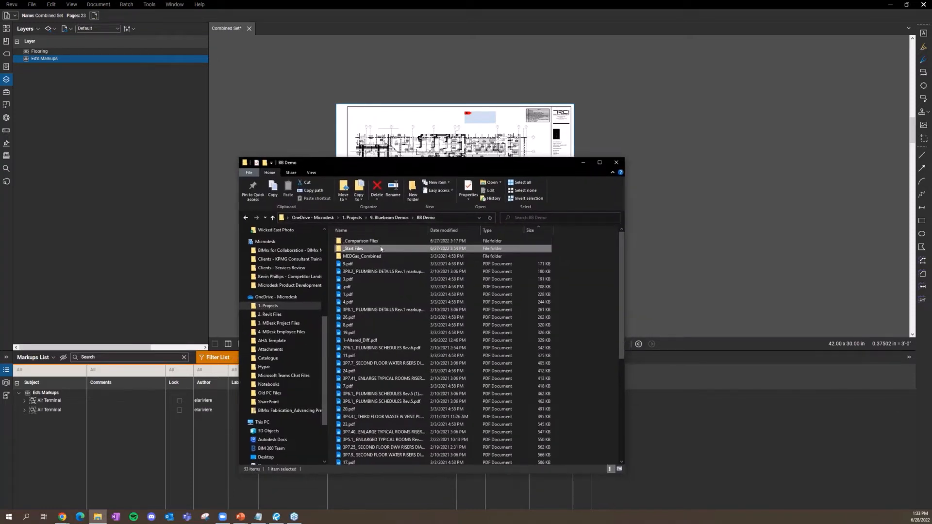
# Step: Drag 1-Altered and 2MEDGas_Combined from _Comparison Files into Revu to open them
pyautogui.doubleClick(361, 241)
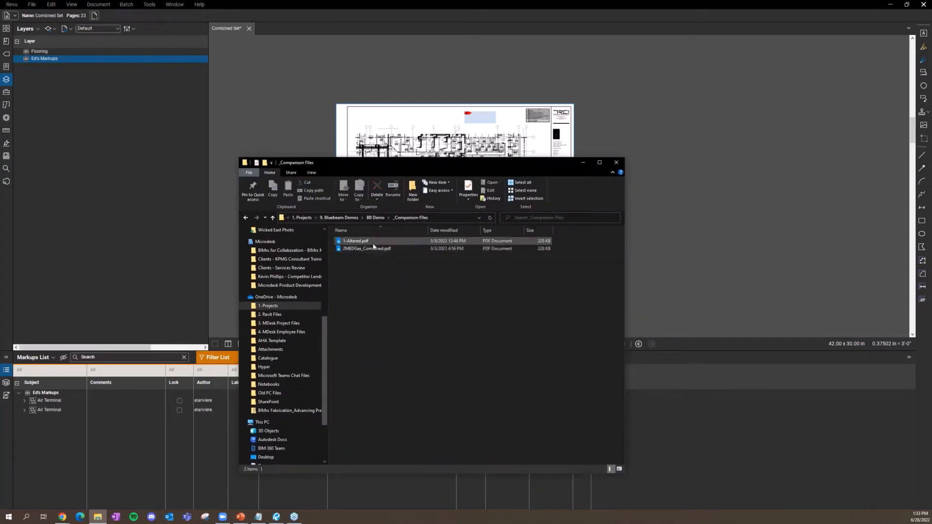
pyautogui.click(373, 249)
pyautogui.moveTo(374, 249); pyautogui.dragTo(280, 107)
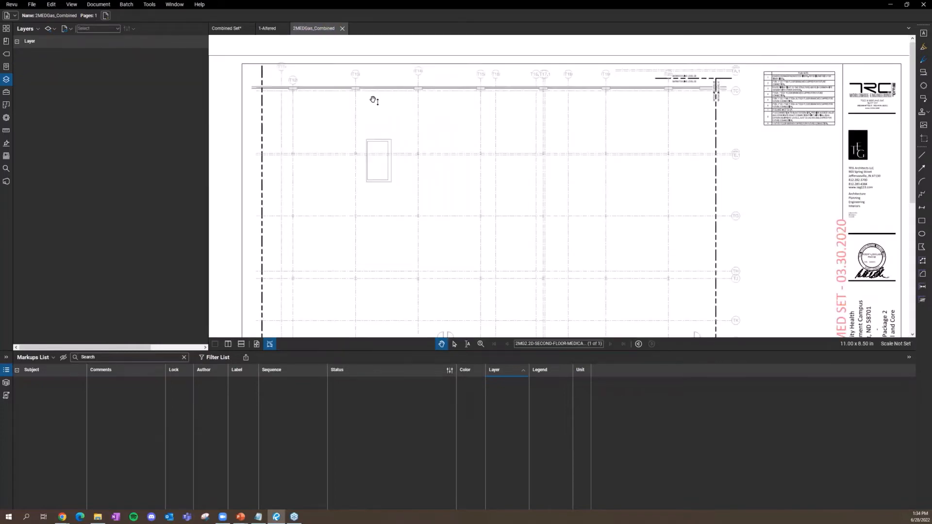
pyautogui.scroll(-4, 373, 101)
pyautogui.scroll(-3, 377, 117)
# Step: Pan through the 2MEDGas_Combined and 1-Altered sheets, ending on the 1-Altered tab
pyautogui.moveTo(387, 142); pyautogui.dragTo(308, 148)
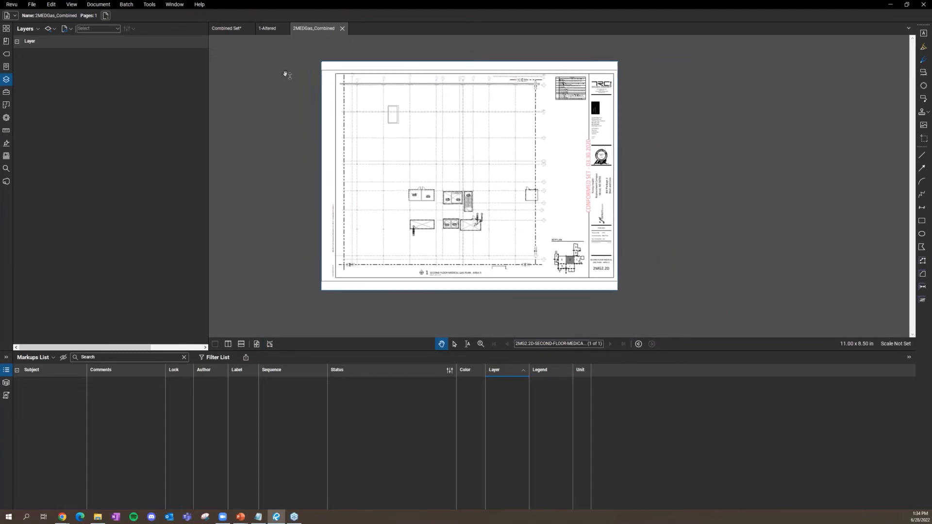
pyautogui.click(267, 28)
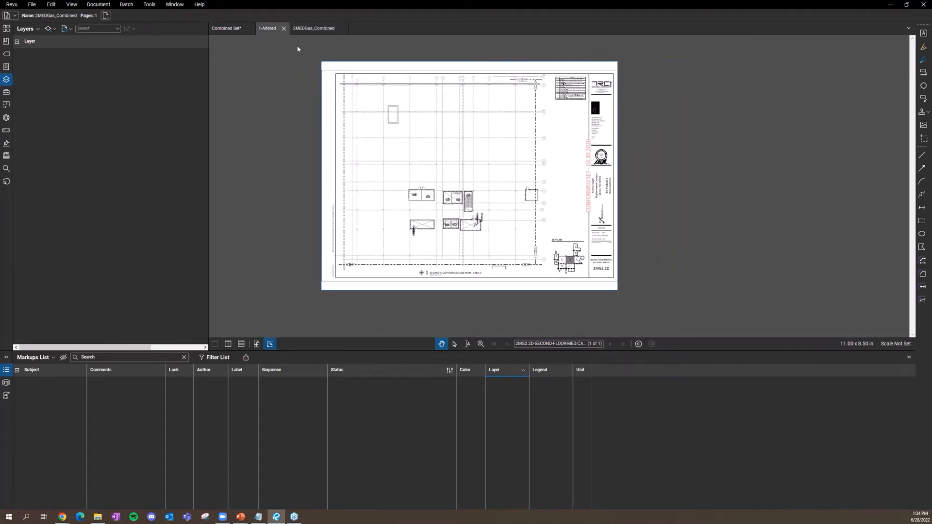
pyautogui.scroll(1, 553, 188)
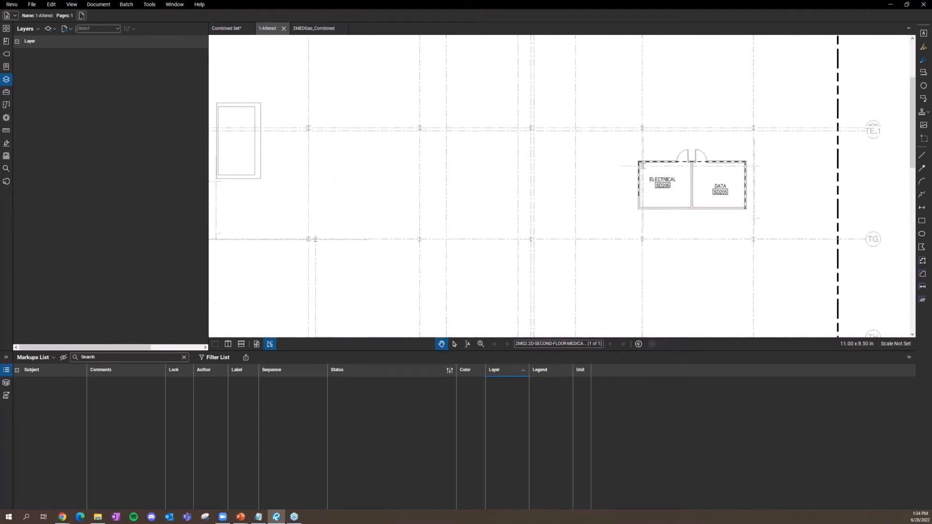
pyautogui.scroll(-4, 553, 187)
pyautogui.scroll(-1, 553, 188)
pyautogui.moveTo(455, 156); pyautogui.dragTo(372, 81)
pyautogui.click(315, 29)
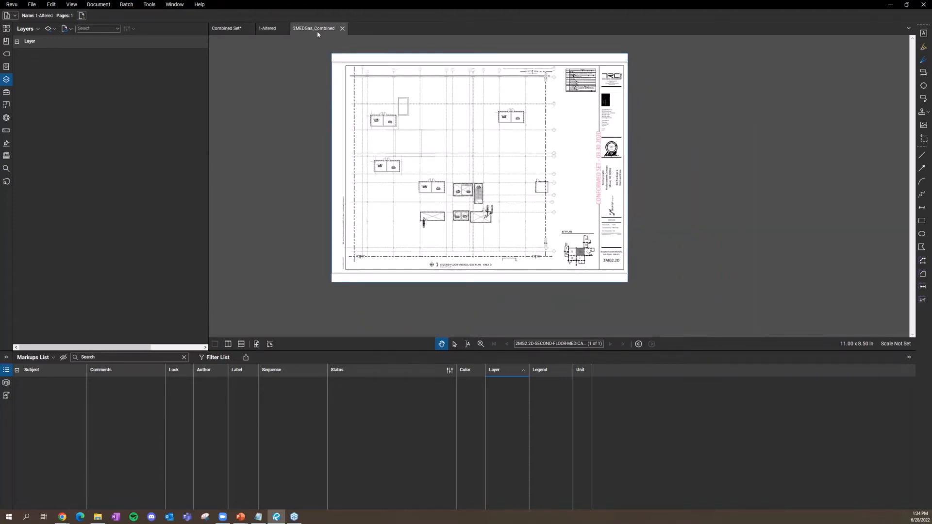
pyautogui.click(270, 31)
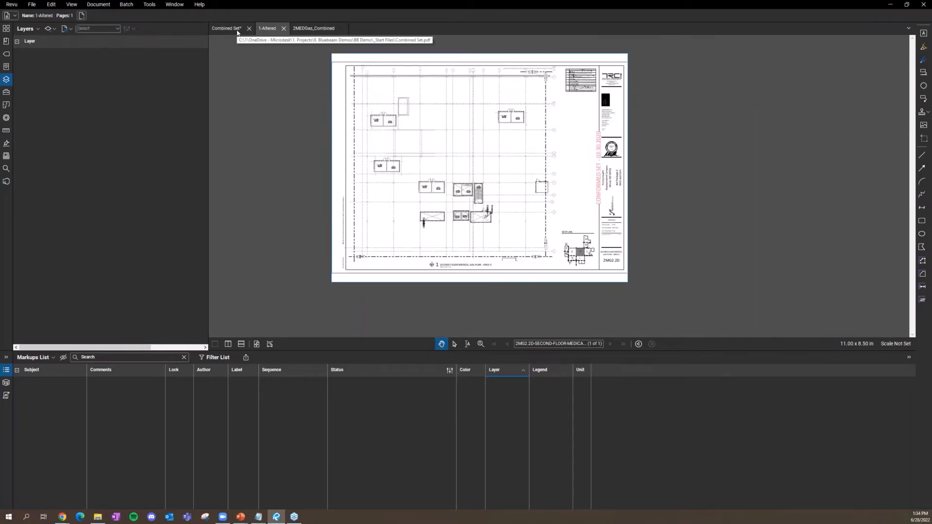
# Step: Open Overlay Pages with Combined Set.pdf selected and begin aligning by points
pyautogui.click(109, 6)
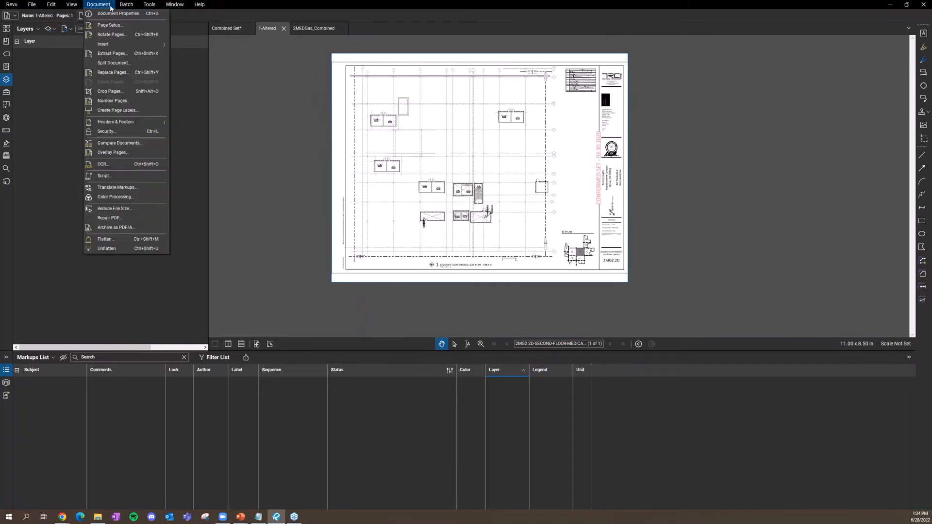
pyautogui.click(133, 153)
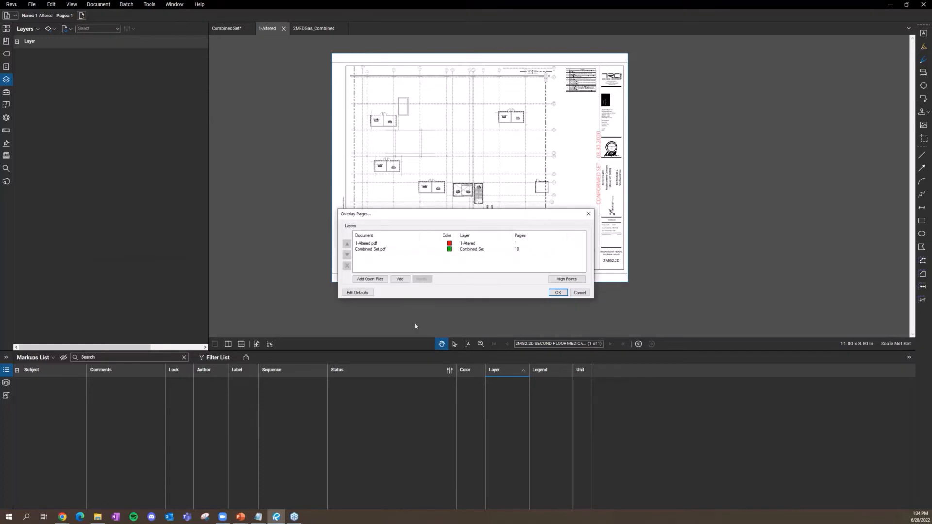
pyautogui.click(368, 250)
pyautogui.click(369, 243)
pyautogui.click(370, 250)
pyautogui.click(371, 243)
pyautogui.click(372, 250)
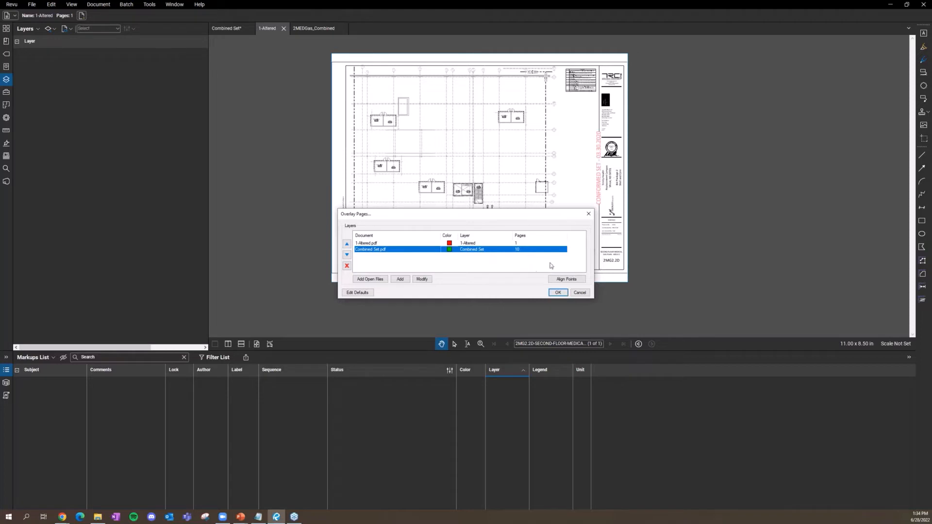
pyautogui.click(565, 284)
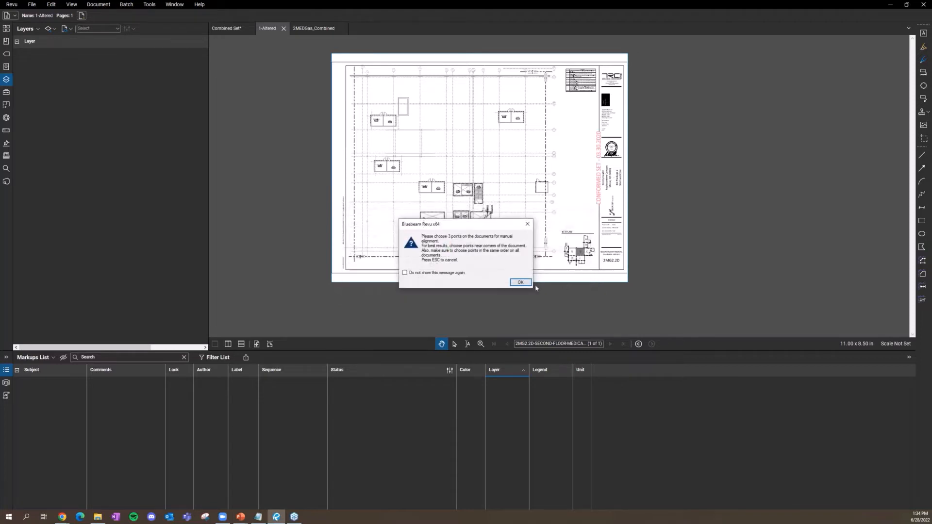
pyautogui.click(530, 284)
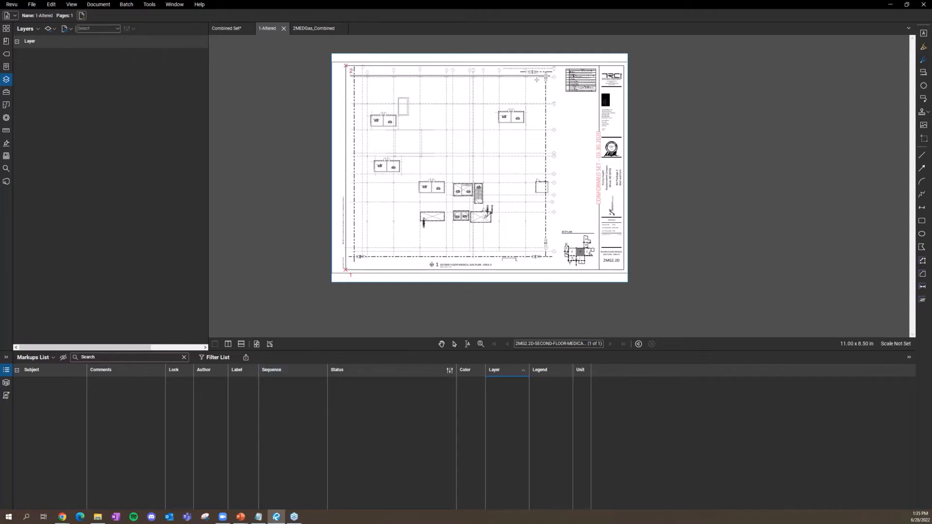
# Step: Place the third alignment point and generate the red/green overlay, fitted to view
pyautogui.click(623, 65)
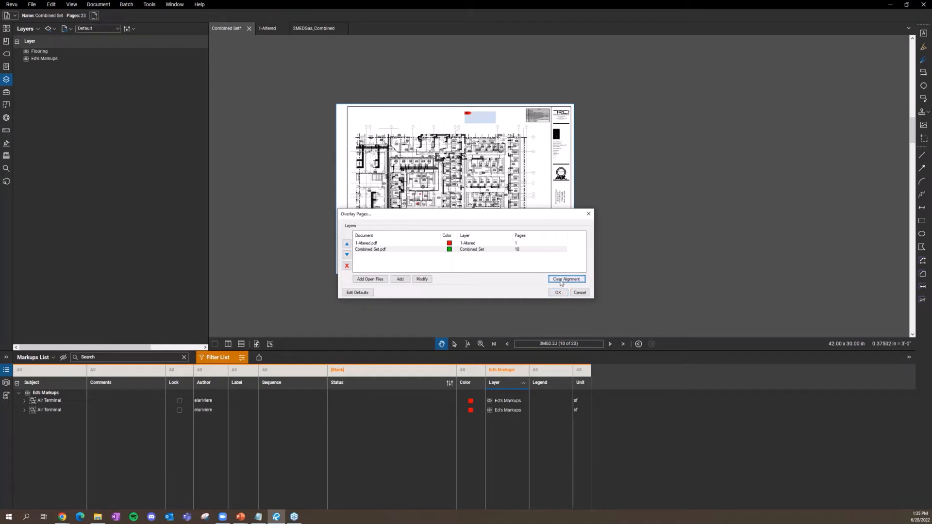
pyautogui.click(568, 280)
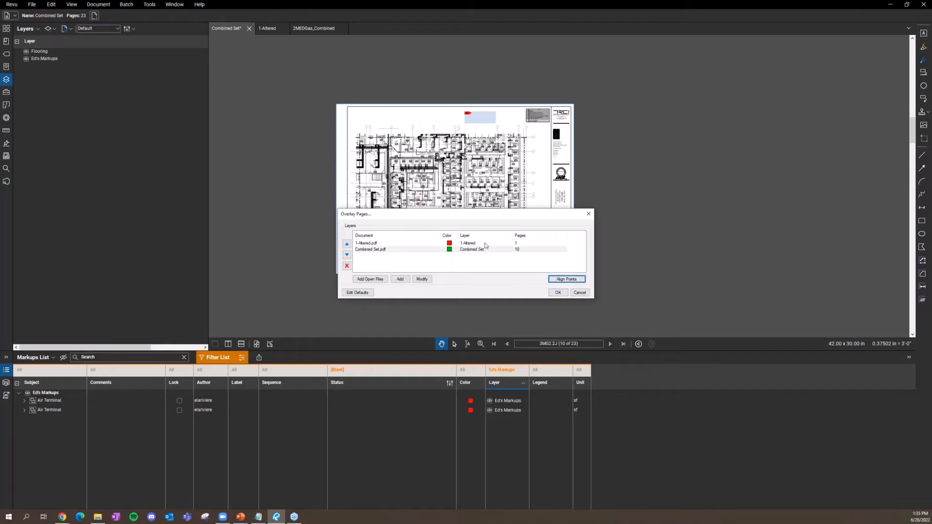
pyautogui.click(557, 293)
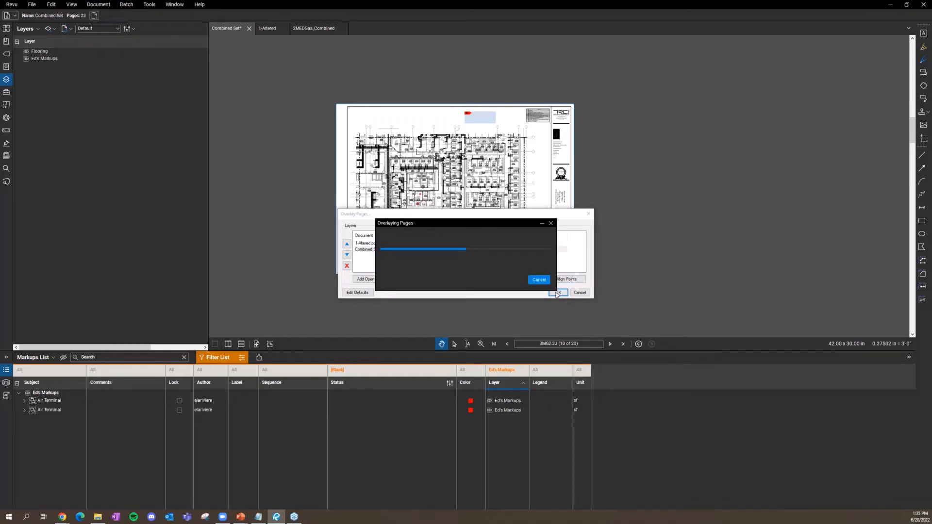
pyautogui.moveTo(509, 220); pyautogui.dragTo(650, 271)
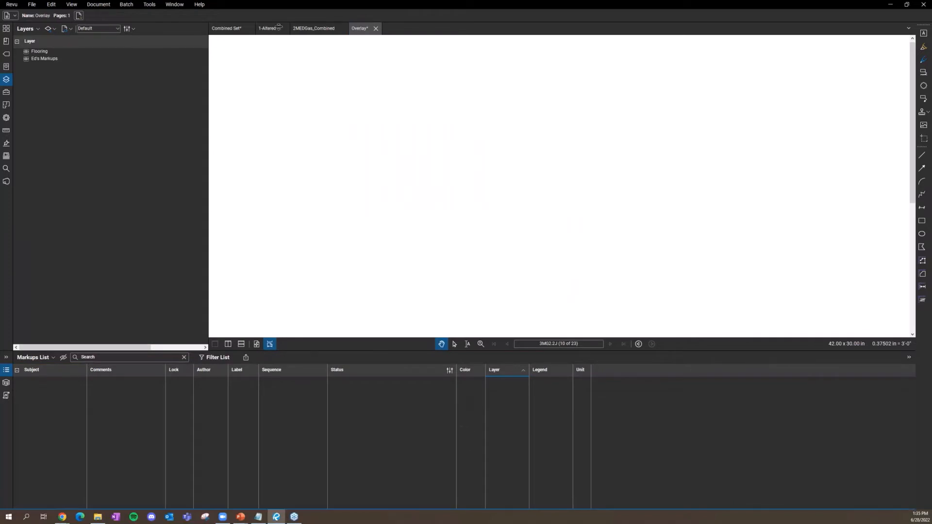
pyautogui.scroll(-3, 395, 157)
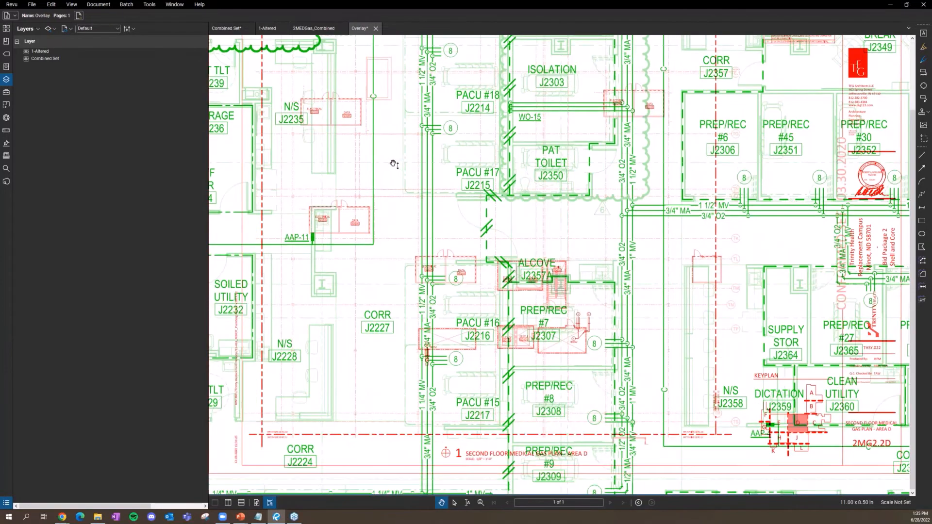
pyautogui.hotkey('ctrl', '0')
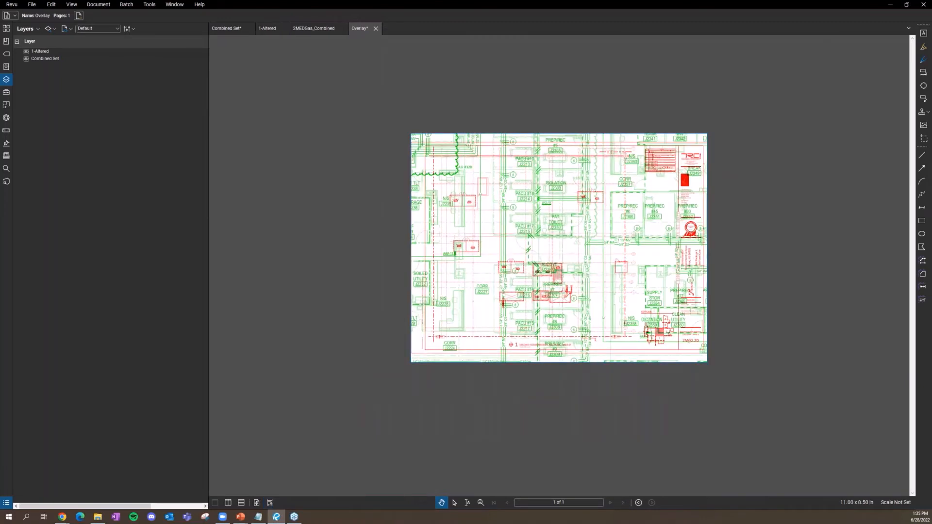
# Step: Close the Overlay without saving and return to 1-Altered
pyautogui.click(376, 28)
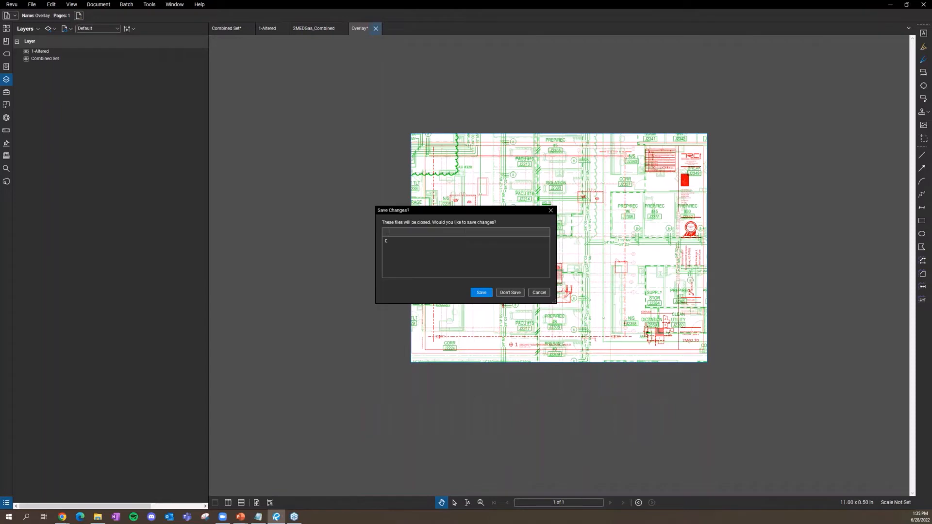
pyautogui.click(510, 292)
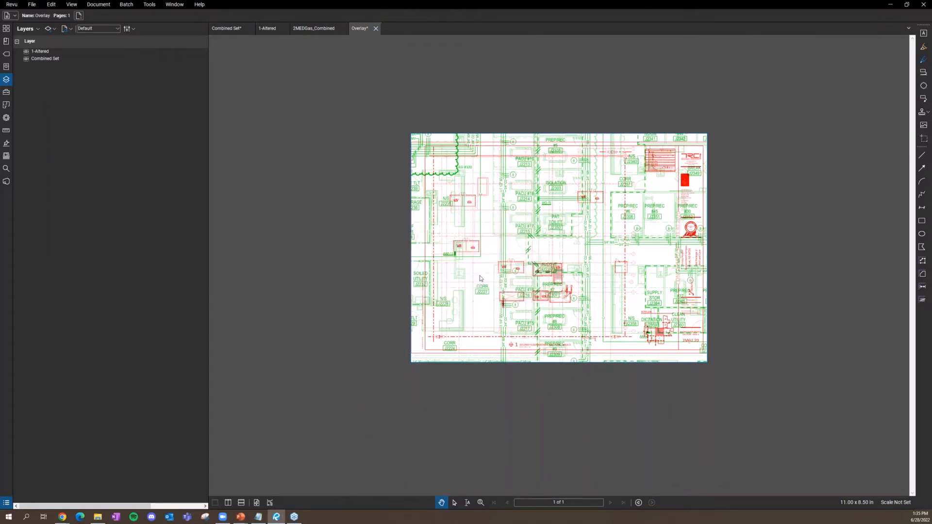
pyautogui.click(266, 30)
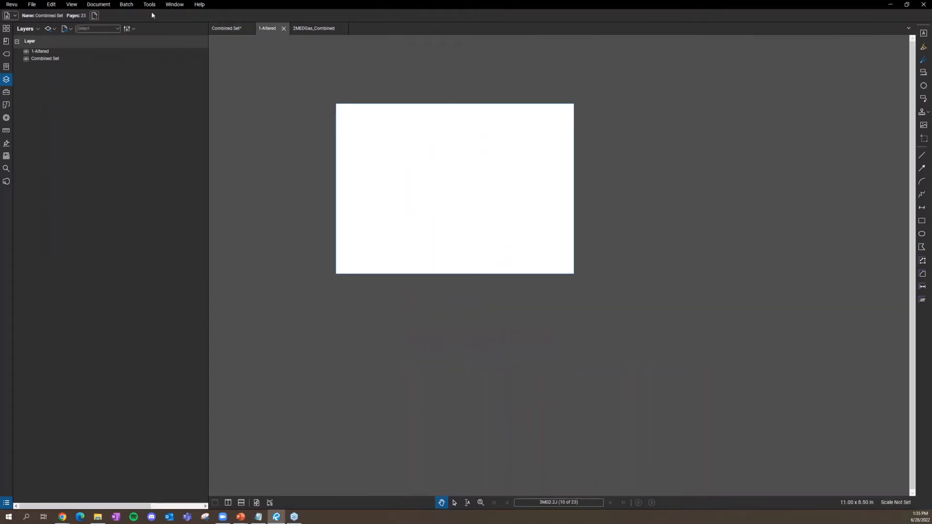
# Step: Overlay 1-Altered with 2MEDGas_Combined in place of Combined Set.pdf
pyautogui.click(123, 4)
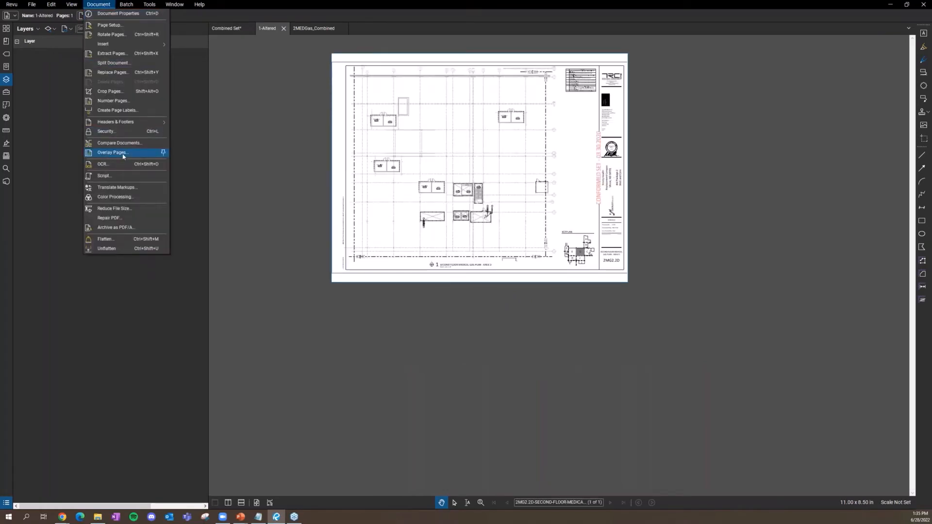
pyautogui.click(122, 156)
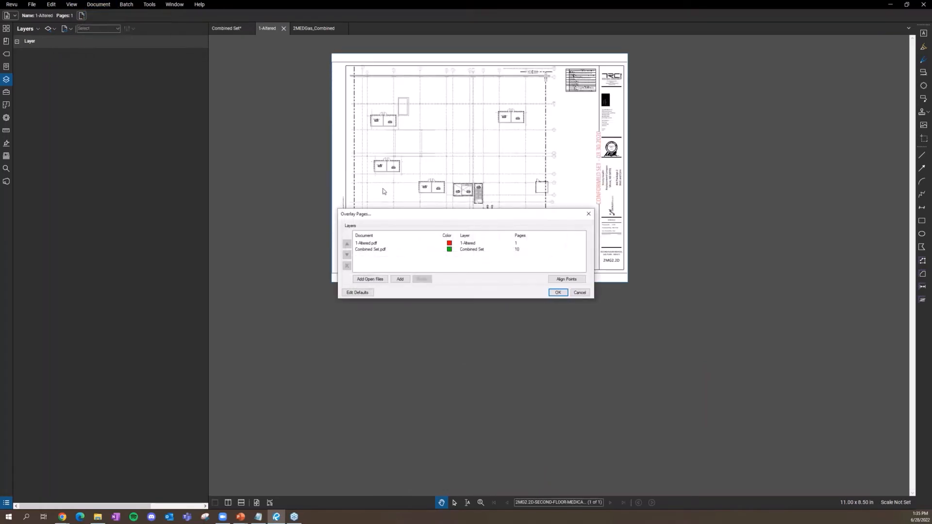
pyautogui.moveTo(403, 221)
pyautogui.mouseDown()
pyautogui.moveTo(334, 283)
pyautogui.moveTo(318, 338)
pyautogui.mouseUp()
pyautogui.click(307, 340)
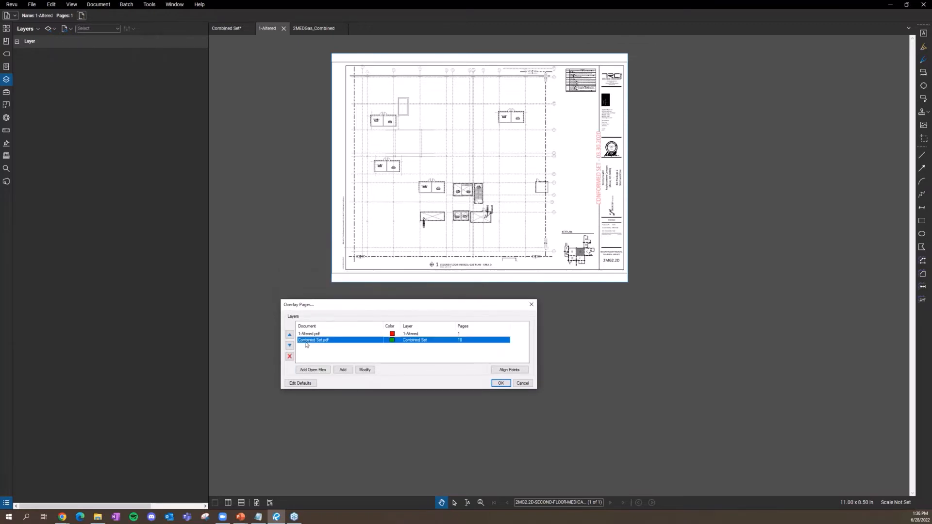
pyautogui.click(312, 369)
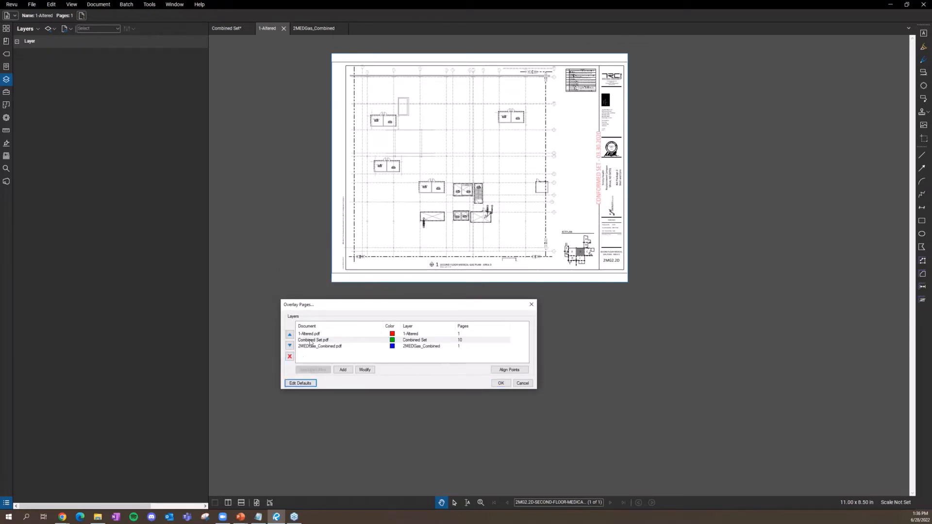
pyautogui.click(289, 357)
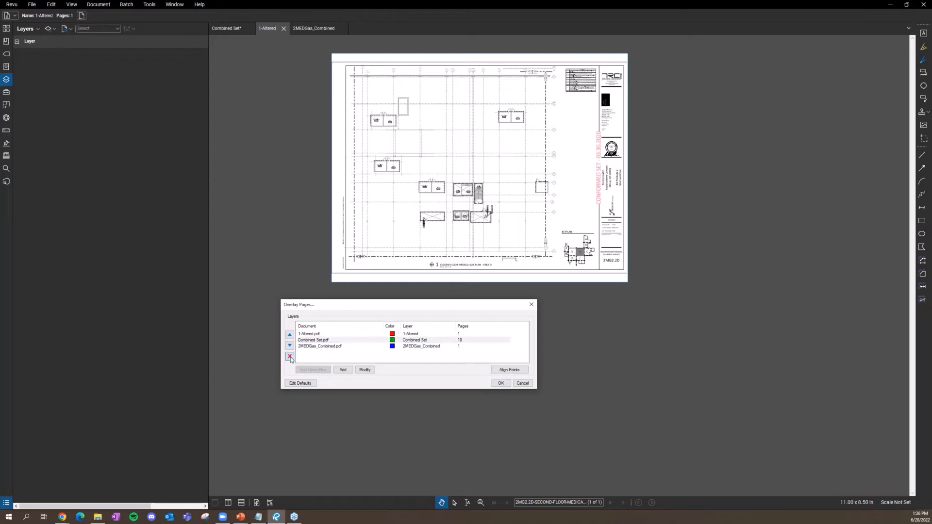
pyautogui.click(501, 384)
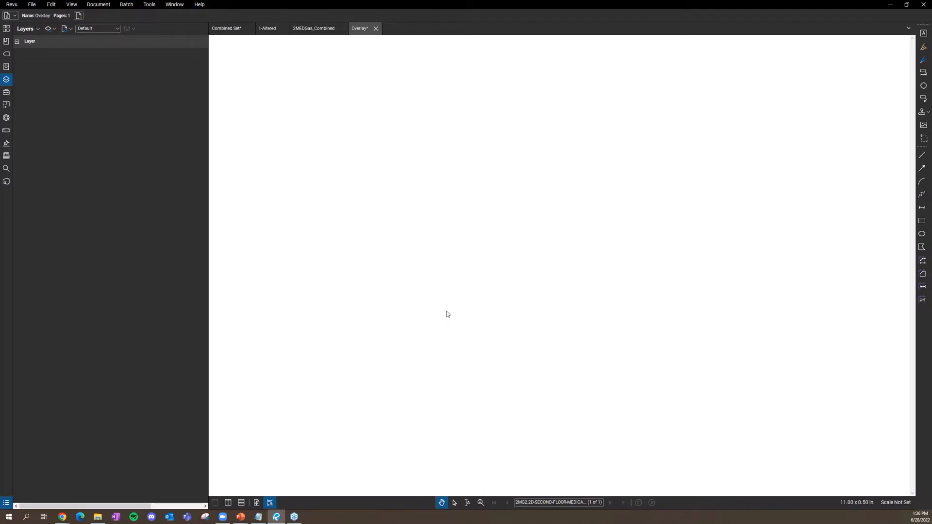
pyautogui.scroll(-3, 441, 299)
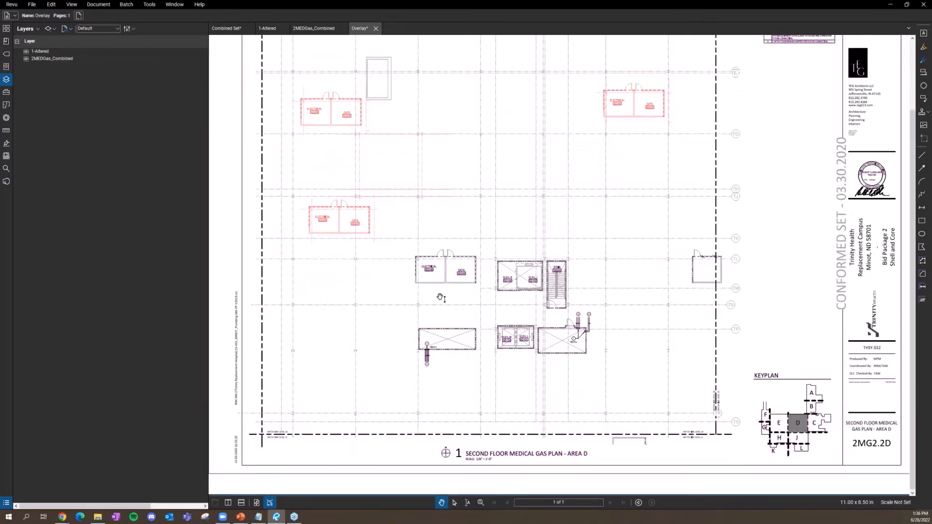
pyautogui.scroll(-2, 440, 297)
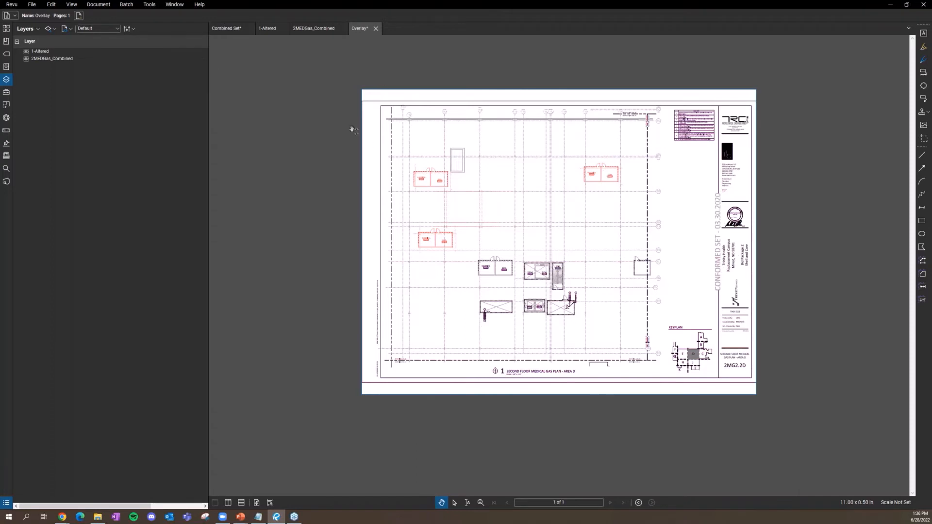
# Step: Toggle the 2MEDGas_Combined layer's visibility, then close the overlay without saving
pyautogui.click(44, 59)
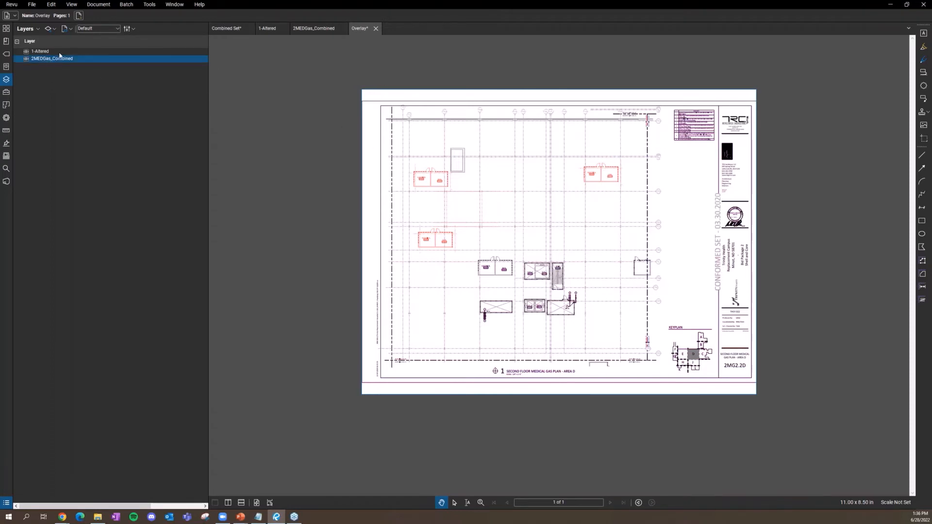
pyautogui.click(57, 51)
pyautogui.click(77, 58)
pyautogui.click(26, 58)
pyautogui.click(26, 59)
pyautogui.click(26, 59)
pyautogui.click(27, 59)
pyautogui.click(376, 28)
pyautogui.click(507, 293)
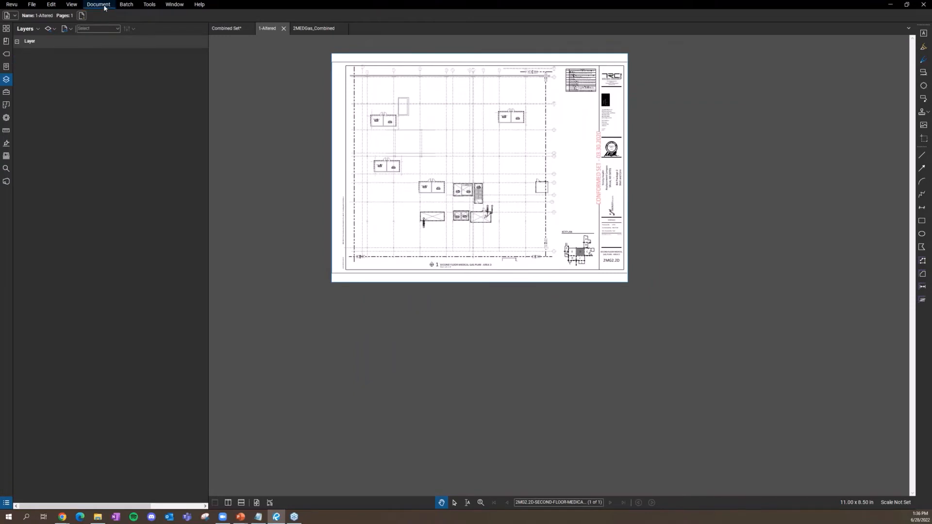
# Step: Open Compare Documents from the Document menu
pyautogui.click(98, 4)
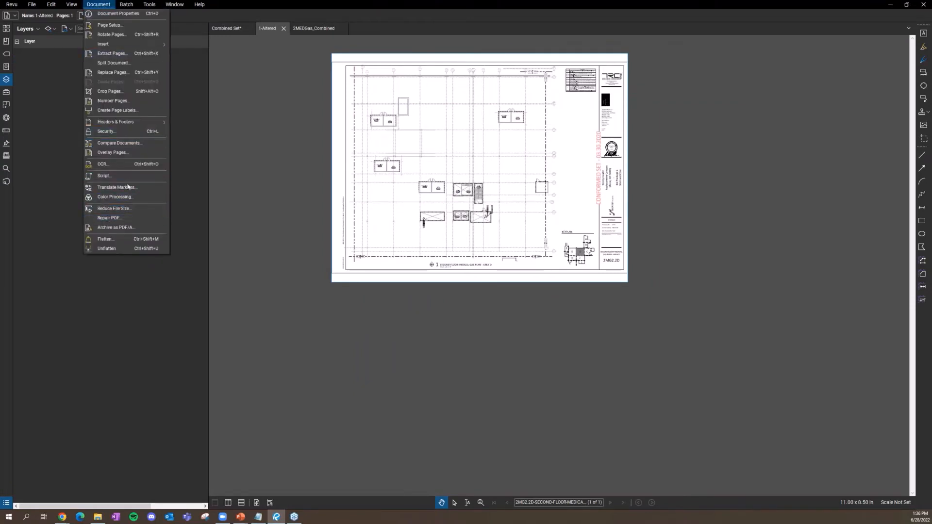
pyautogui.click(135, 143)
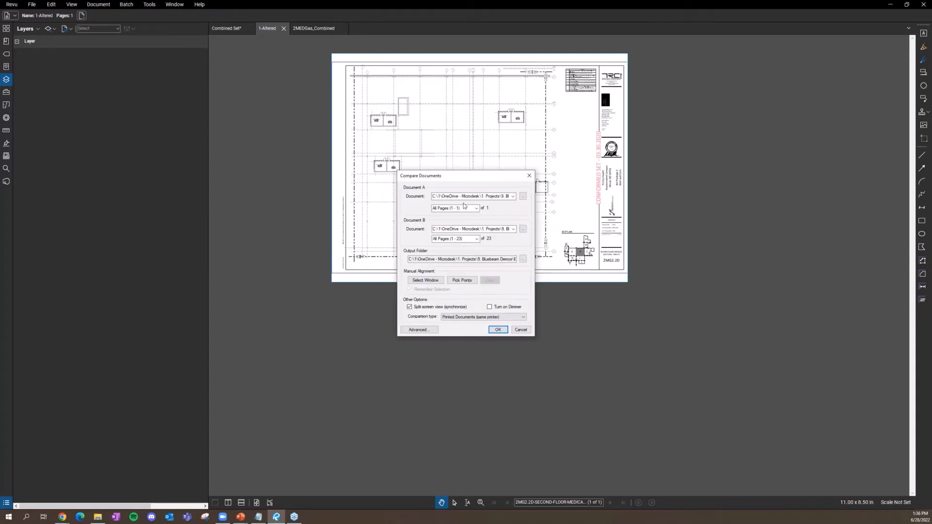
pyautogui.click(522, 197)
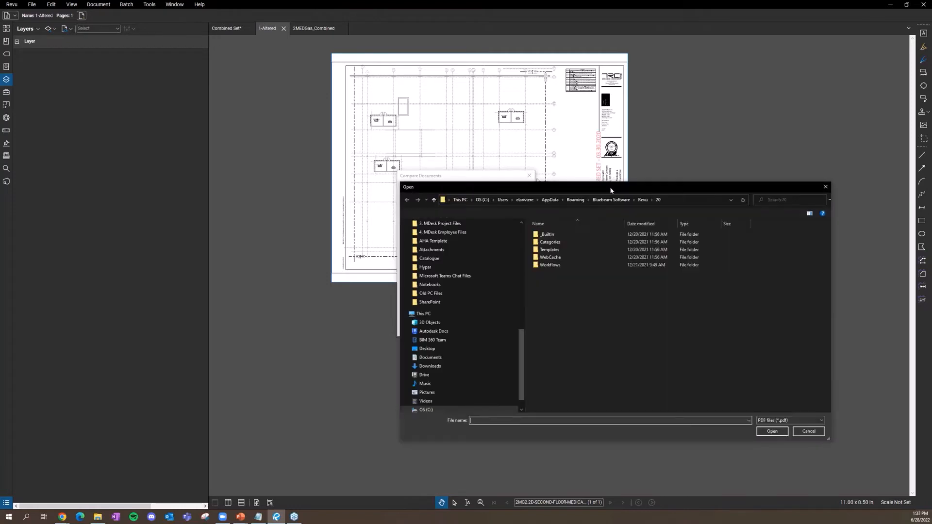
pyautogui.press('Escape')
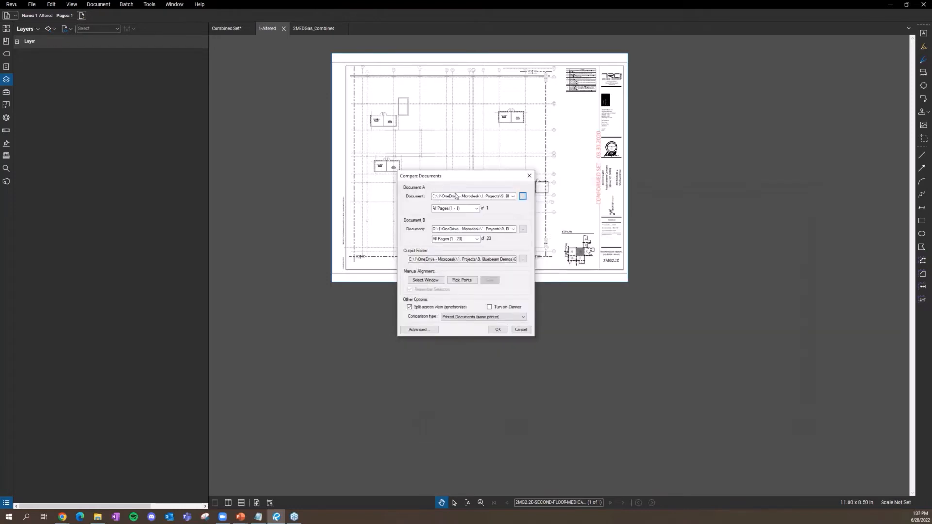
# Step: Set Document B to 2MEDGas_Combined.pdf using the pasted _Comparison Files path
pyautogui.click(522, 229)
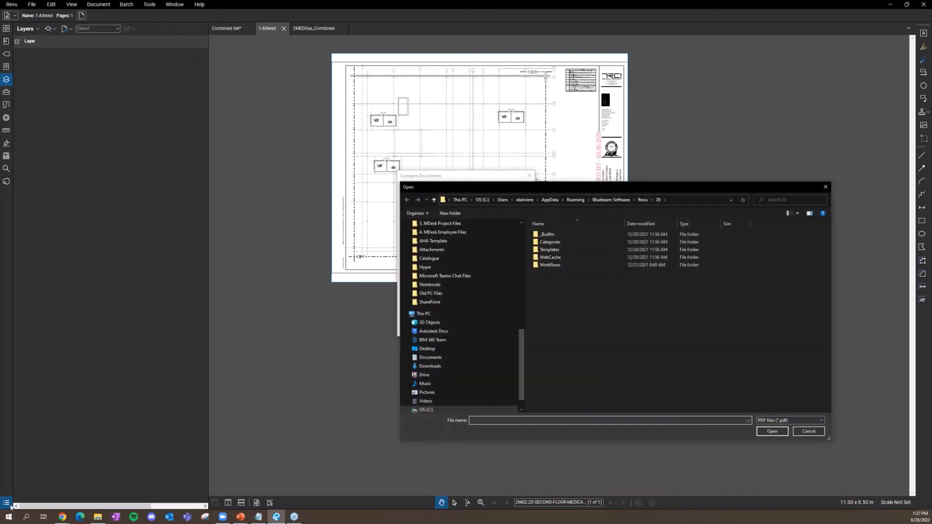
pyautogui.click(98, 517)
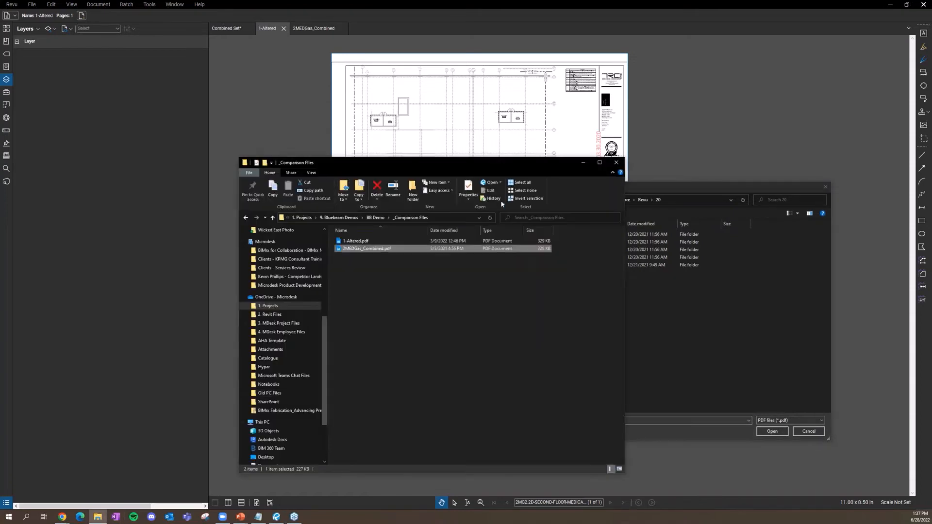
pyautogui.click(455, 219)
pyautogui.hotkey('ctrl', 'c')
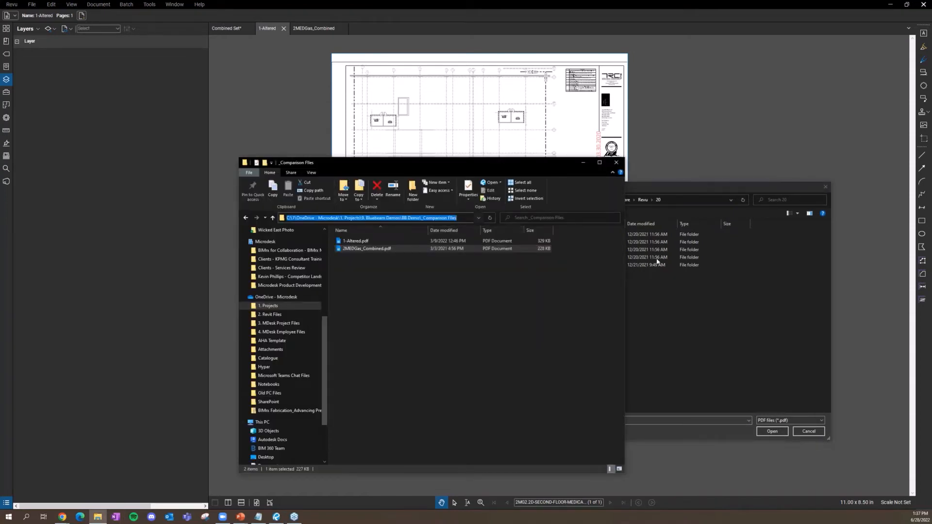
pyautogui.click(715, 308)
pyautogui.click(593, 422)
pyautogui.hotkey('ctrl', 'v')
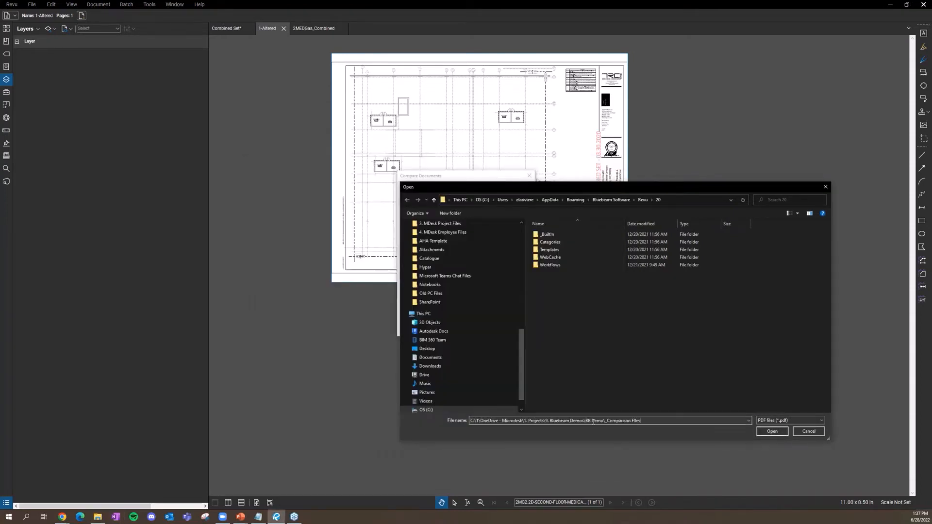
pyautogui.press('Return')
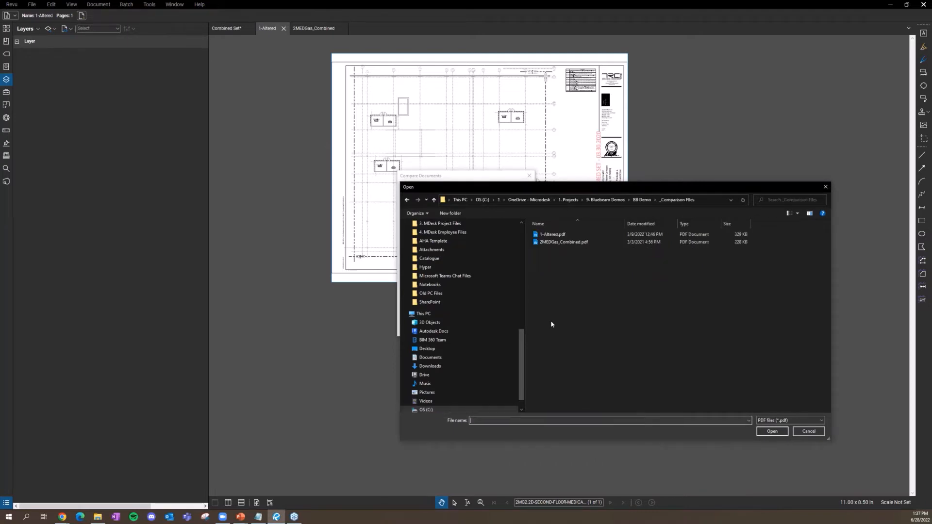
pyautogui.click(579, 243)
pyautogui.click(769, 432)
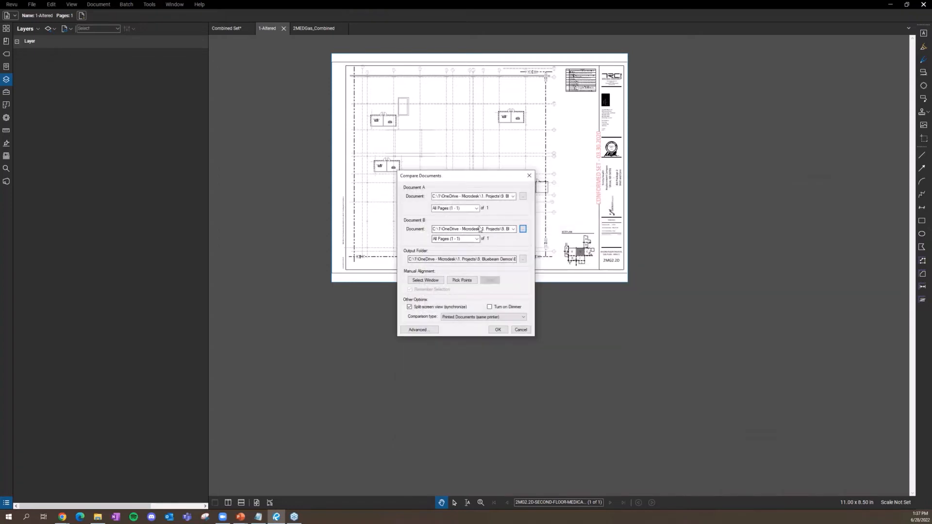
# Step: Run the comparison to generate 2MEDGas_Combined_Diff, then select and deselect a difference cloud to inspect it
pyautogui.click(498, 330)
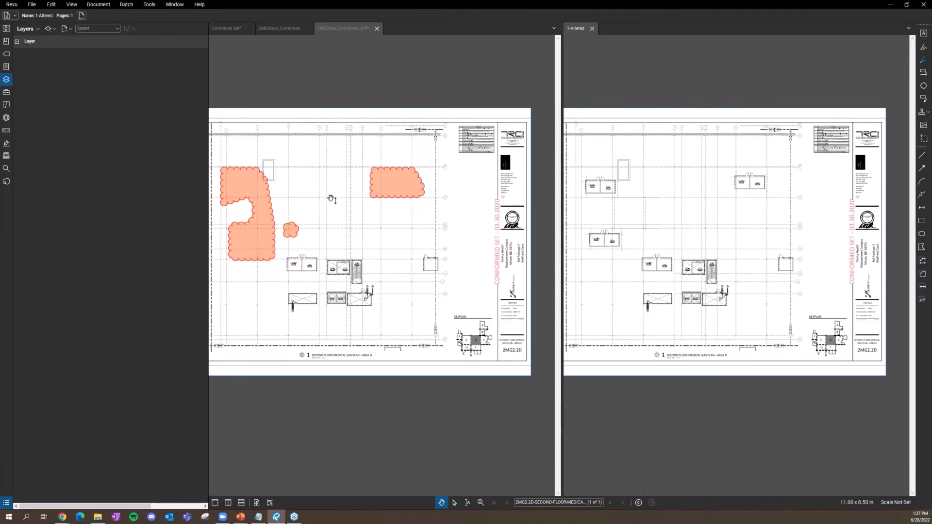
pyautogui.click(418, 244)
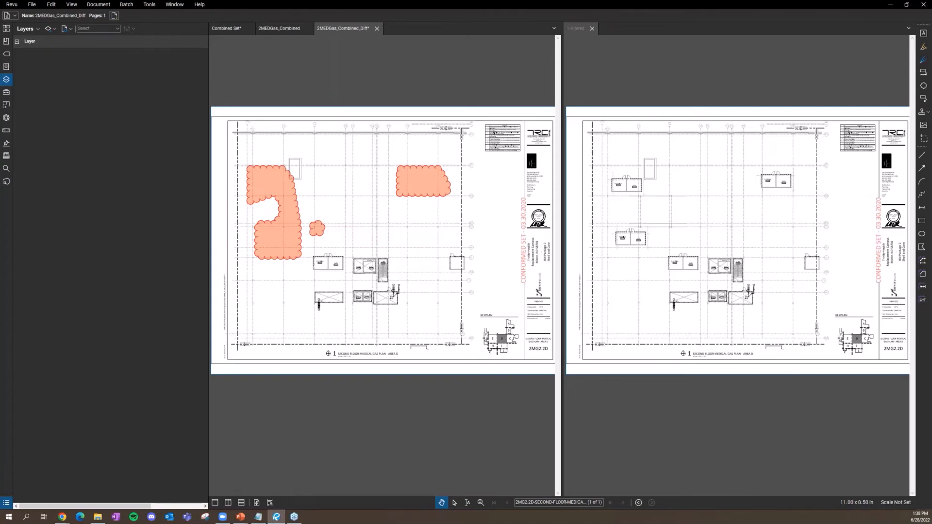
pyautogui.click(320, 231)
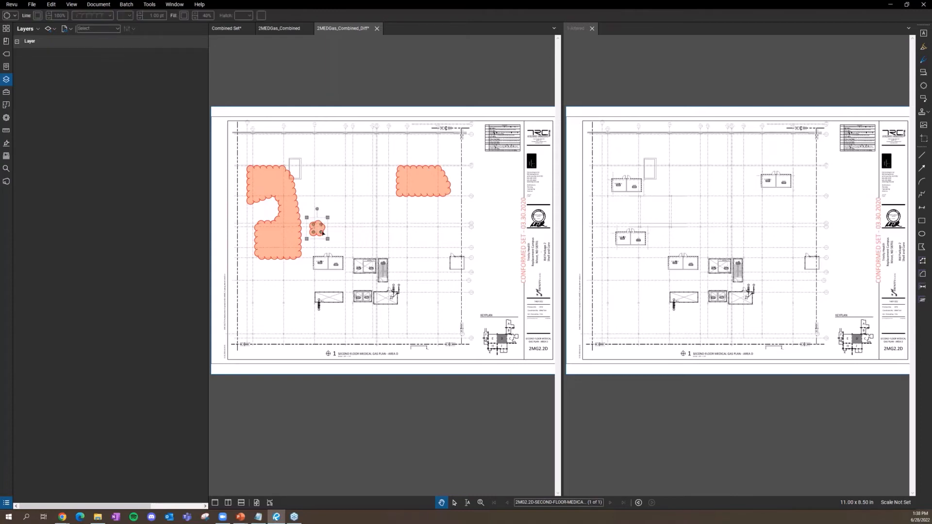
pyautogui.click(352, 236)
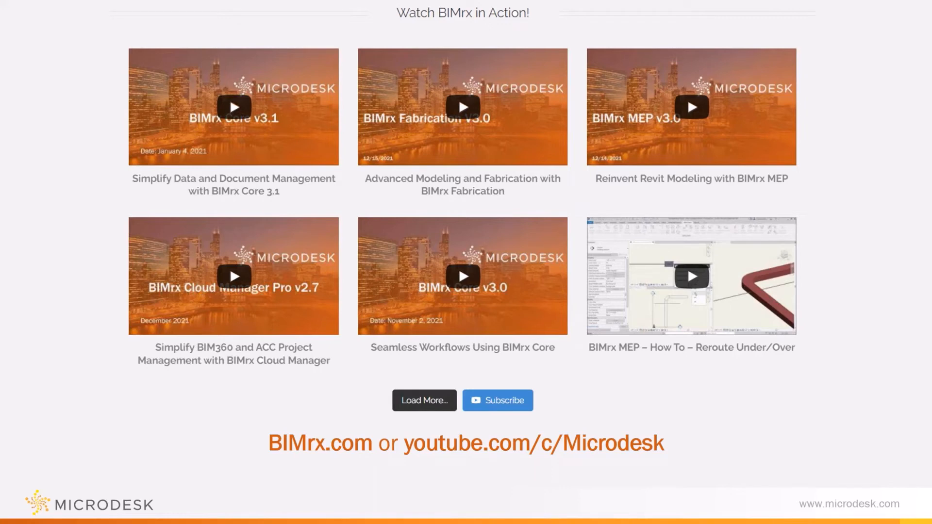
# Step: Advance to the Microdesk Questions slide listing the website, phone lines and sales e-mail
pyautogui.press('Right')
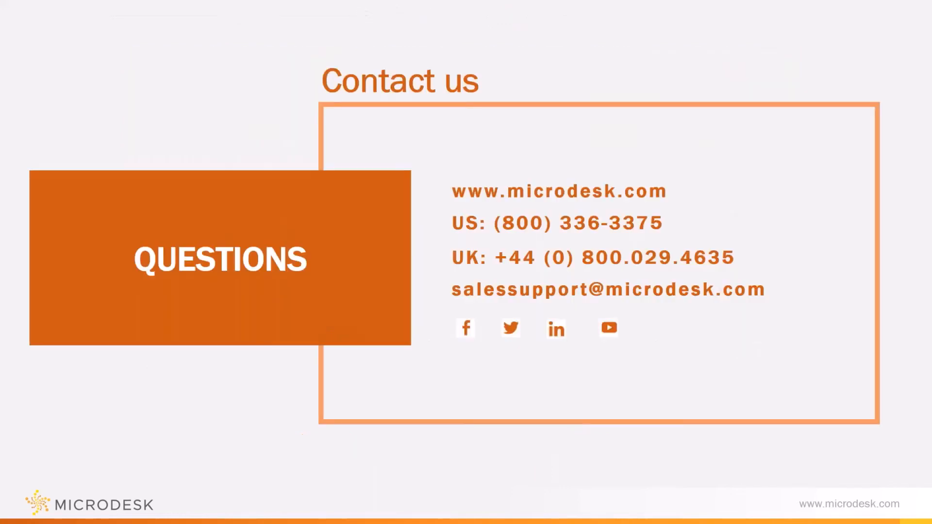
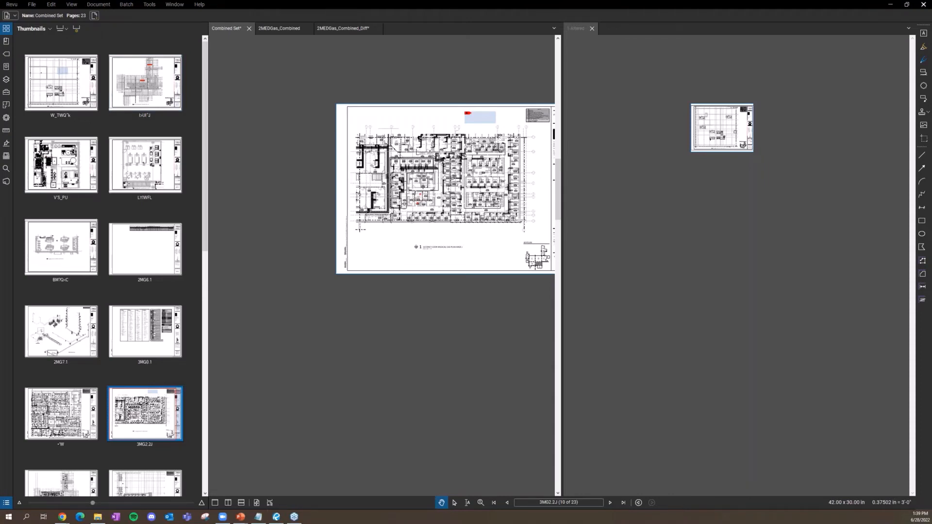
# Step: Show the Combined Set's sheet bookmarks and open the Markups List with its two Air Terminal markups
pyautogui.click(6, 41)
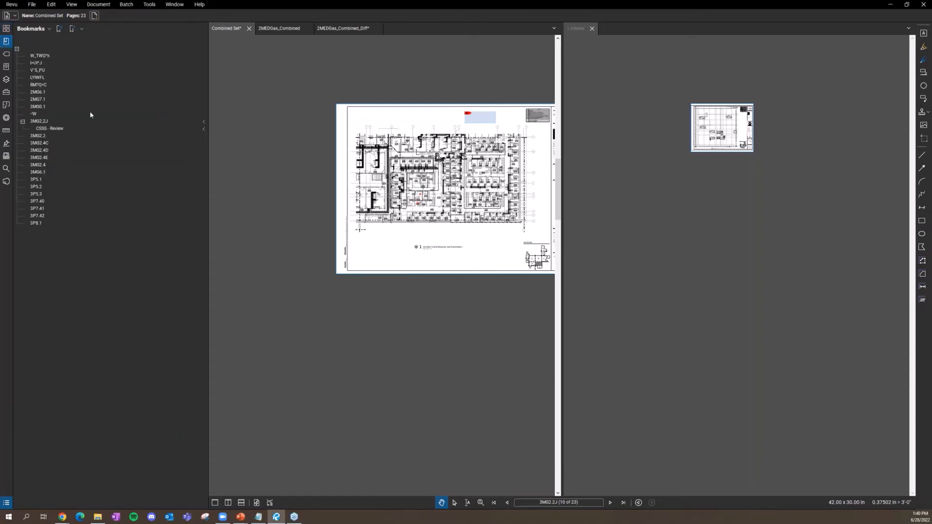
pyautogui.moveTo(394, 508); pyautogui.dragTo(394, 355)
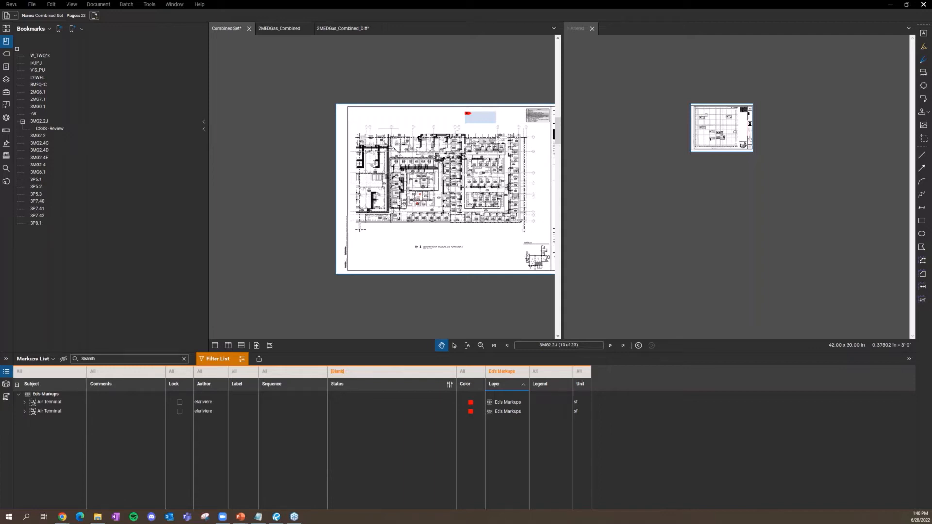
# Step: Zoom in on the utility rooms of sheet 3MG2.2J
pyautogui.scroll(2, 456, 245)
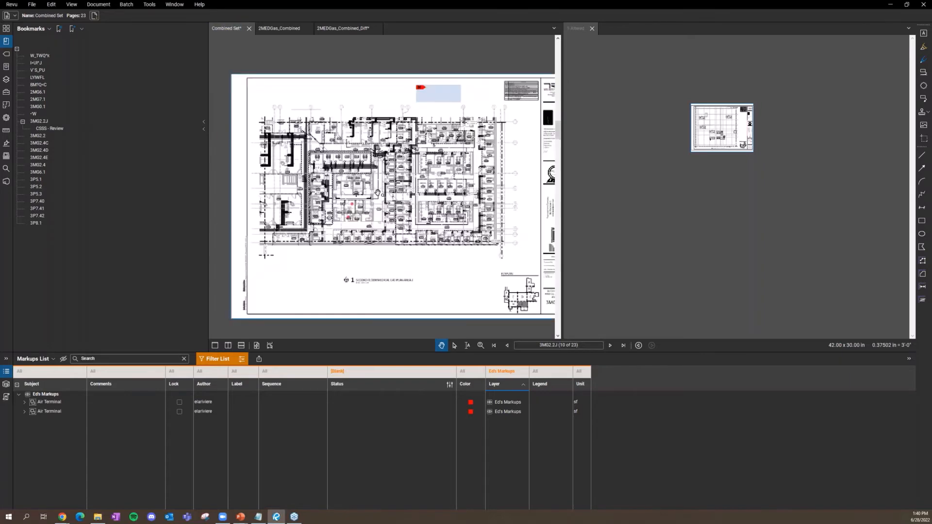
pyautogui.scroll(5, 378, 193)
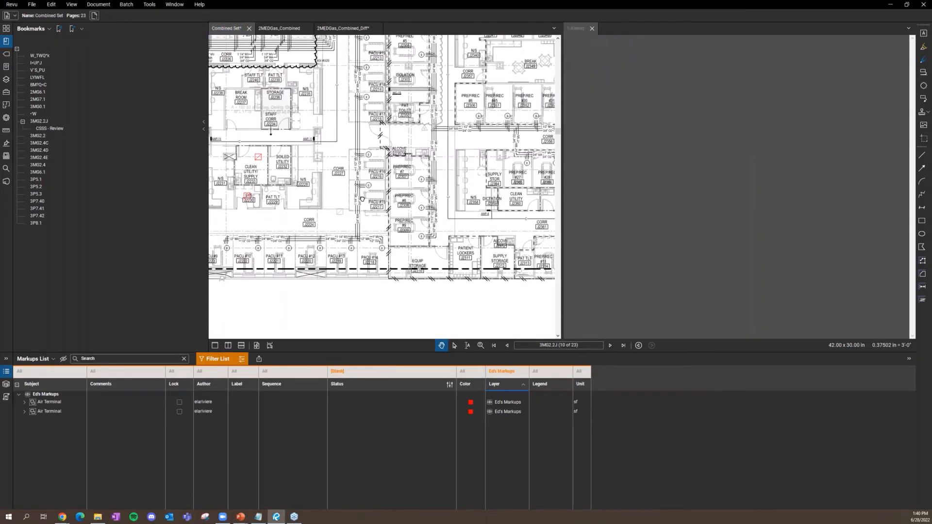
pyautogui.scroll(4, 245, 158)
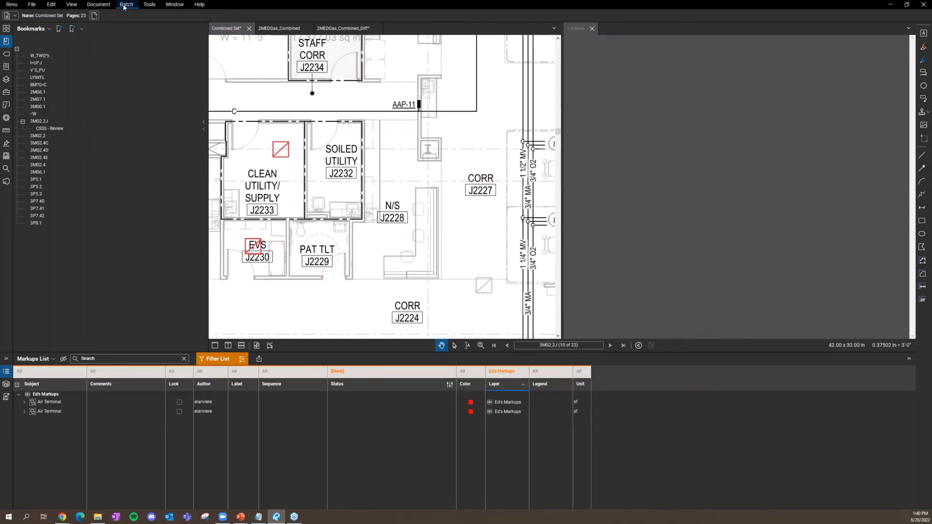
# Step: Glance over the Tools > Measure options, then switch to the 2MEDGas_Combined 2MG2.2D plan
pyautogui.click(152, 5)
pyautogui.click(153, 6)
pyautogui.click(155, 6)
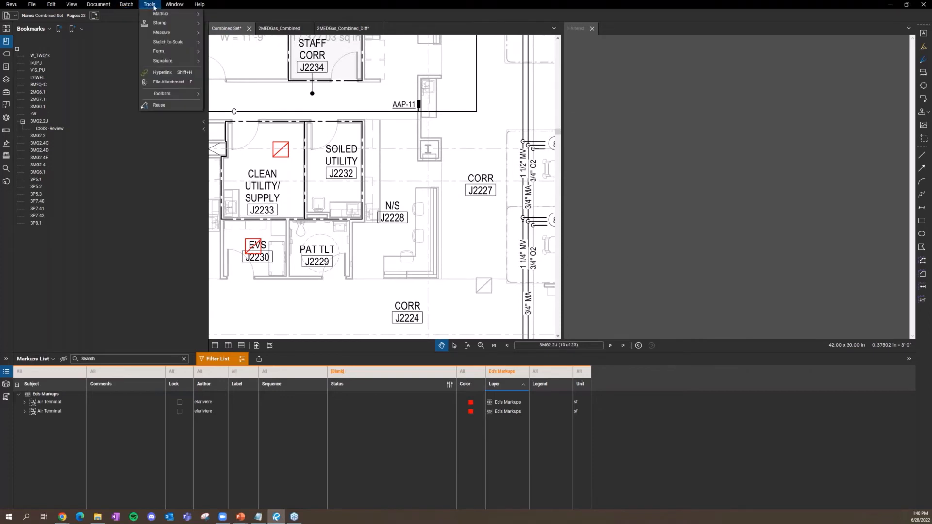
pyautogui.moveTo(154, 33)
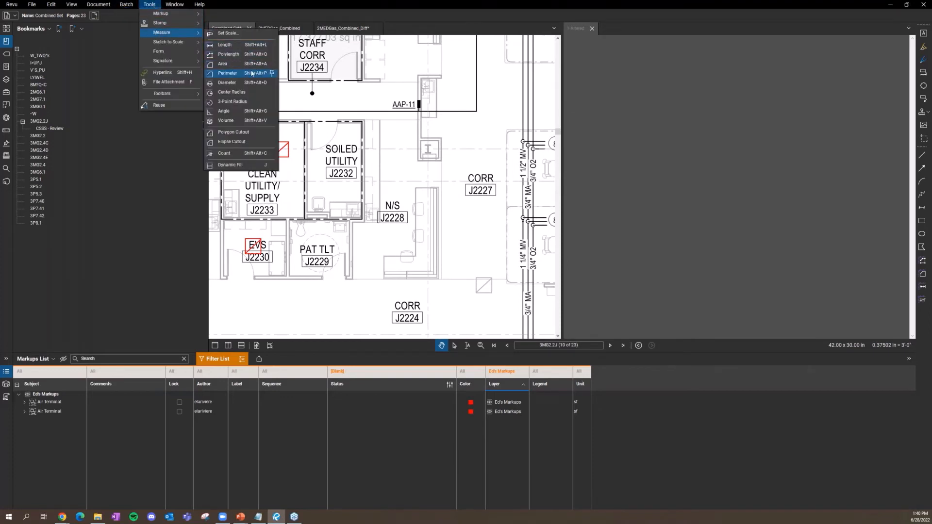
pyautogui.click(553, 151)
pyautogui.click(279, 28)
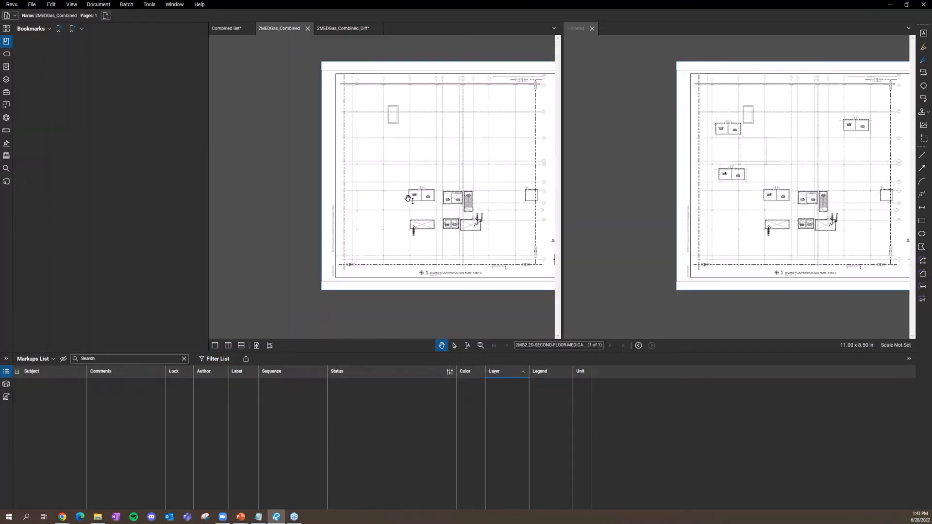
pyautogui.click(149, 4)
pyautogui.moveTo(170, 32)
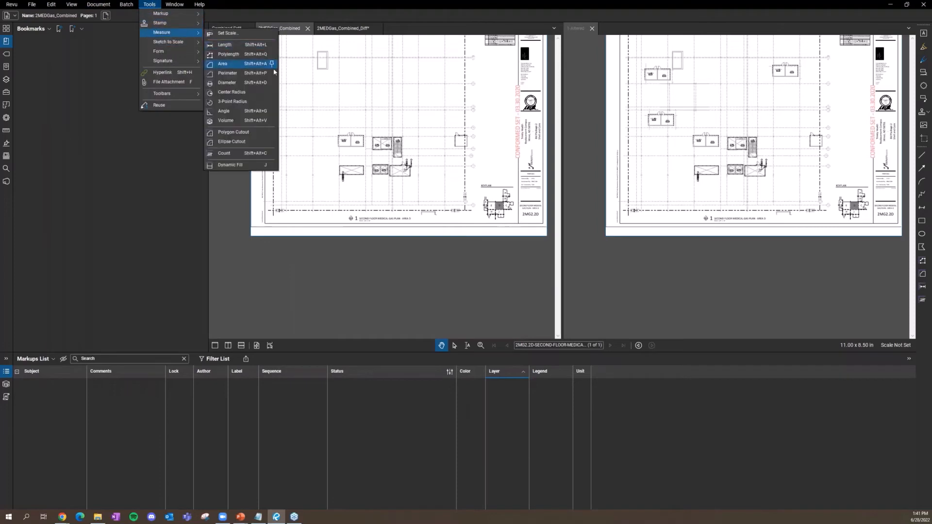
pyautogui.click(257, 65)
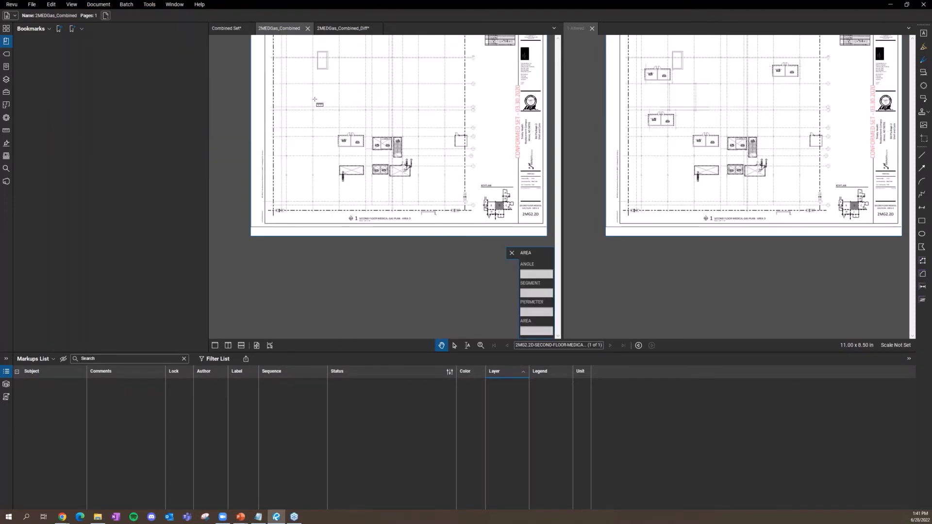
pyautogui.click(282, 104)
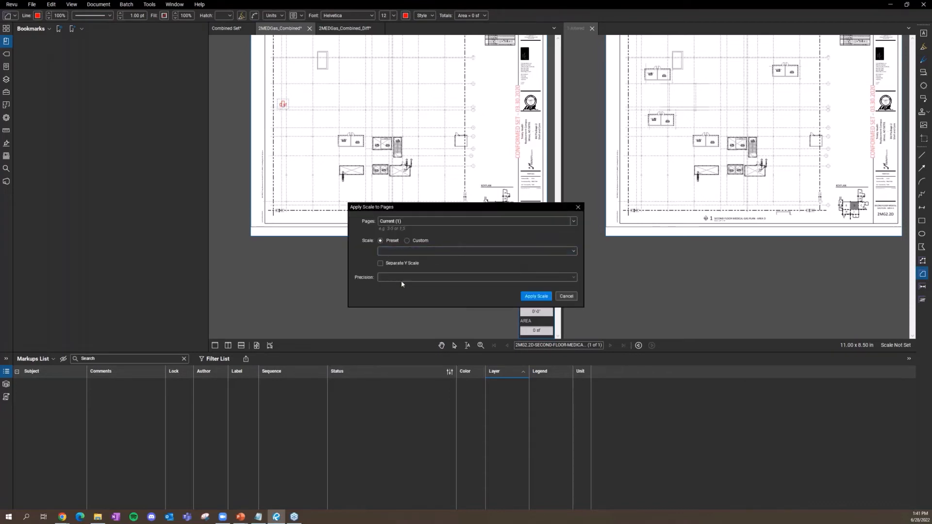
pyautogui.click(470, 251)
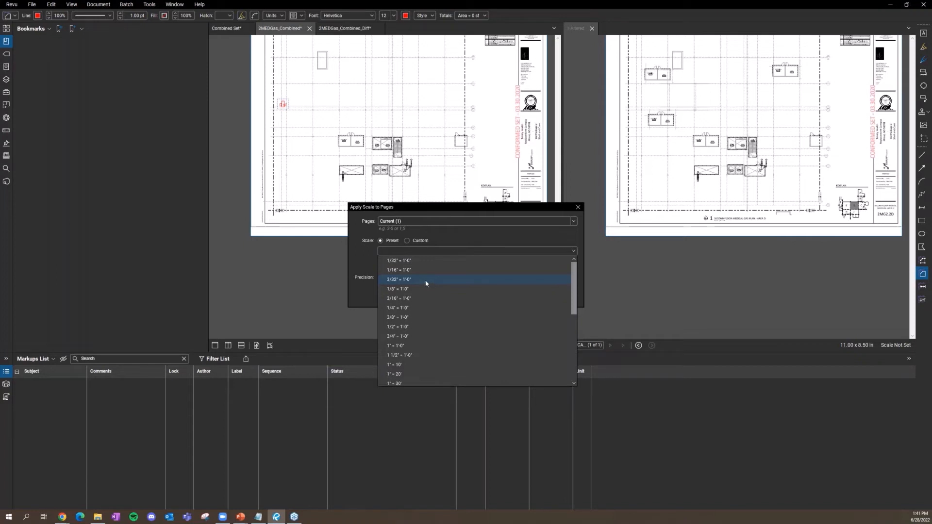
pyautogui.click(407, 151)
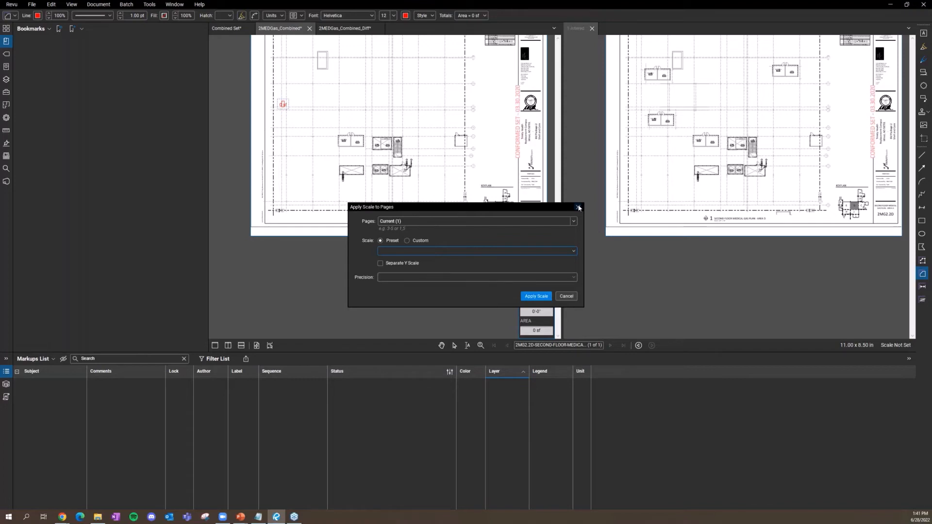
pyautogui.click(566, 298)
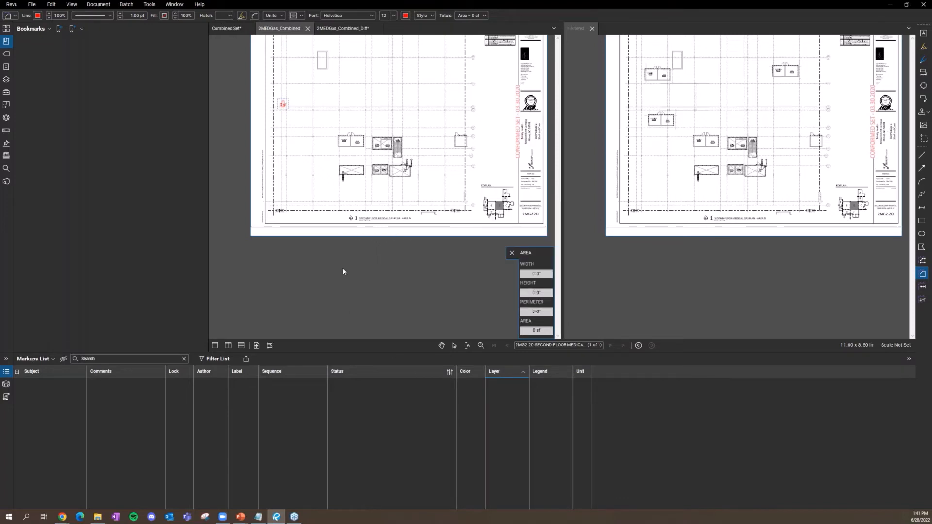
pyautogui.press('Escape')
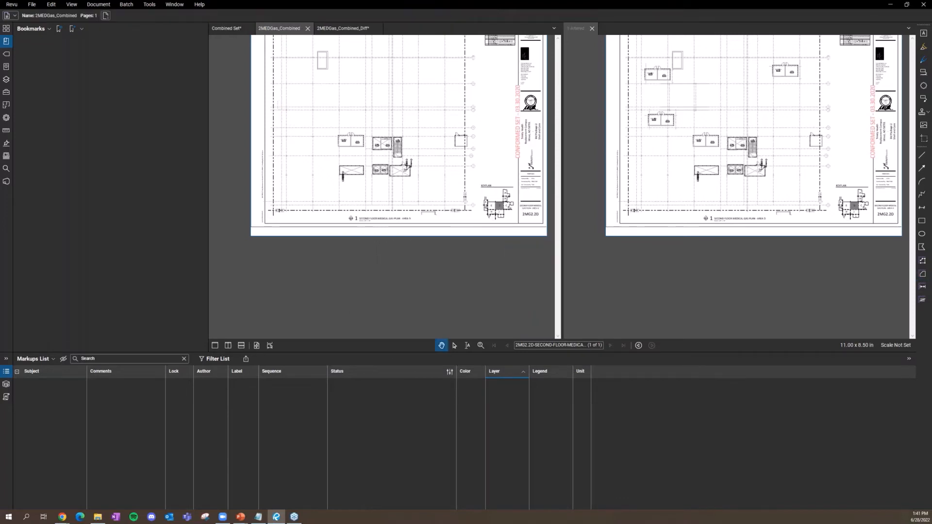
# Step: Back in the Combined Set, rotate sheet 3MG2.2J 90° clockwise into portrait
pyautogui.click(232, 32)
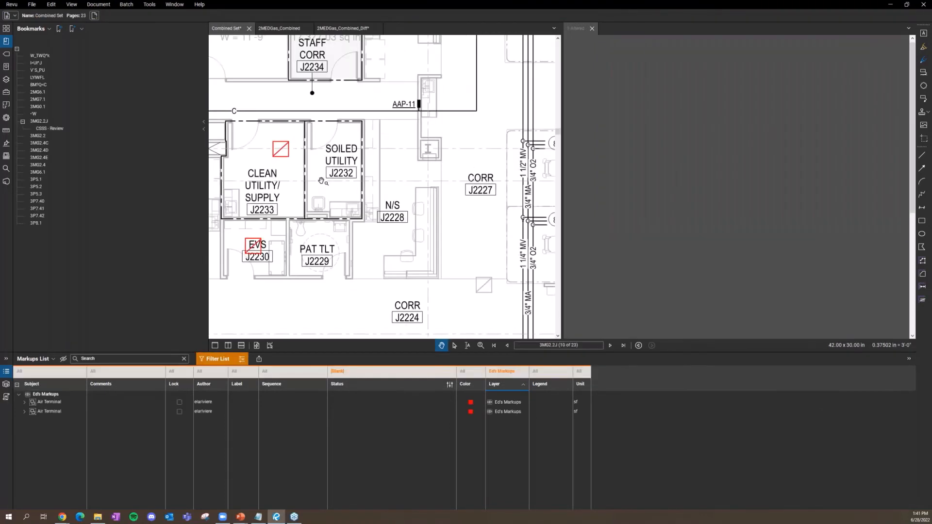
pyautogui.scroll(-10, 319, 197)
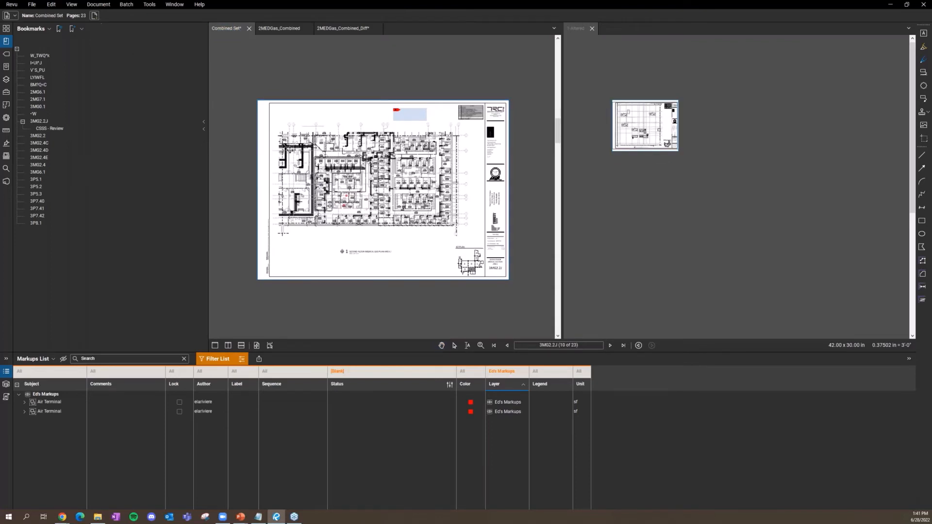
pyautogui.click(94, 6)
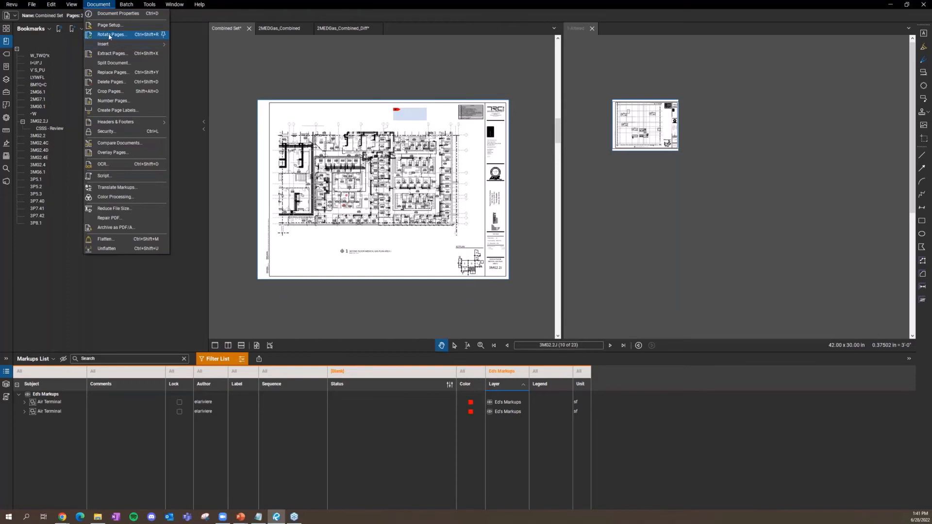
pyautogui.click(110, 35)
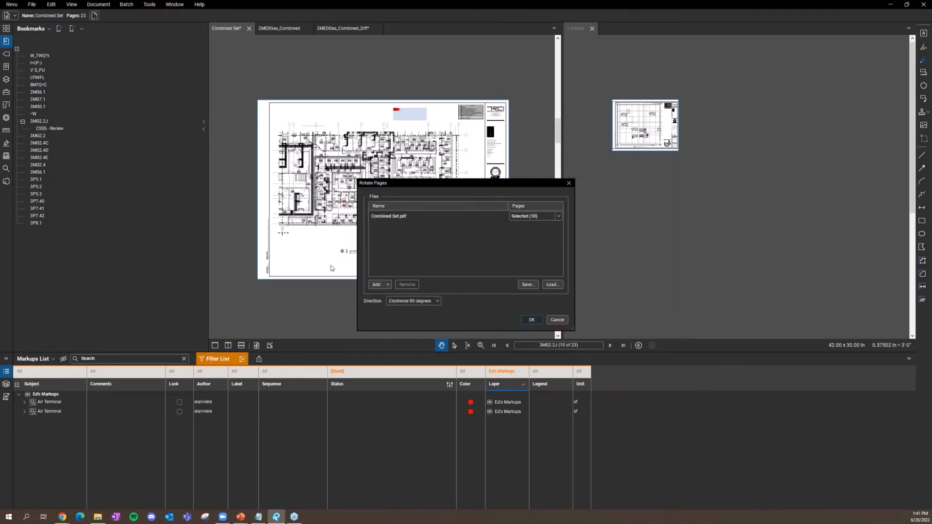
pyautogui.scroll(-2, 446, 232)
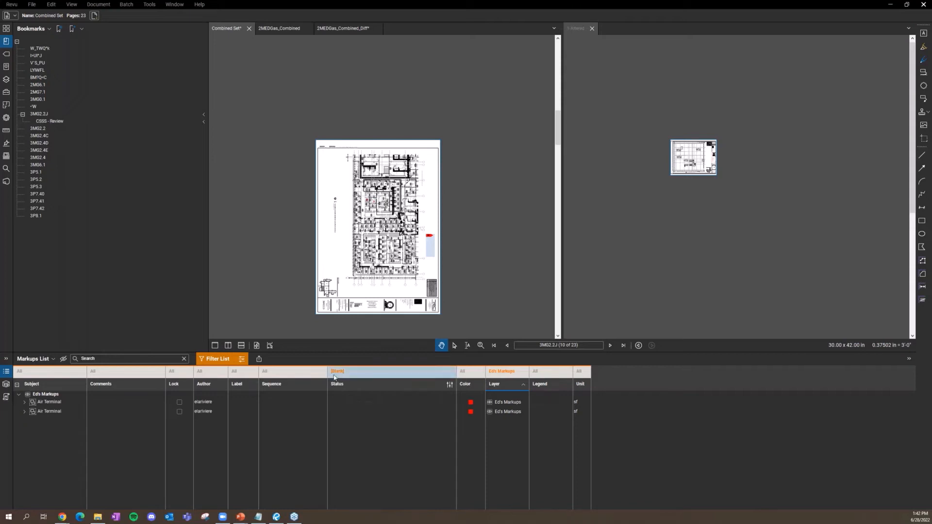
# Step: Set the markup Status filter to All and clear all Layer filters
pyautogui.click(357, 372)
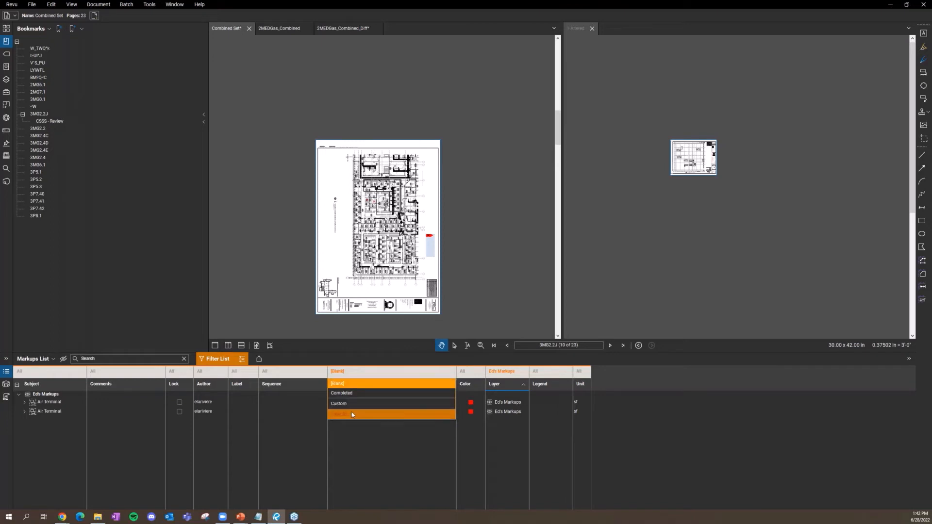
pyautogui.click(501, 371)
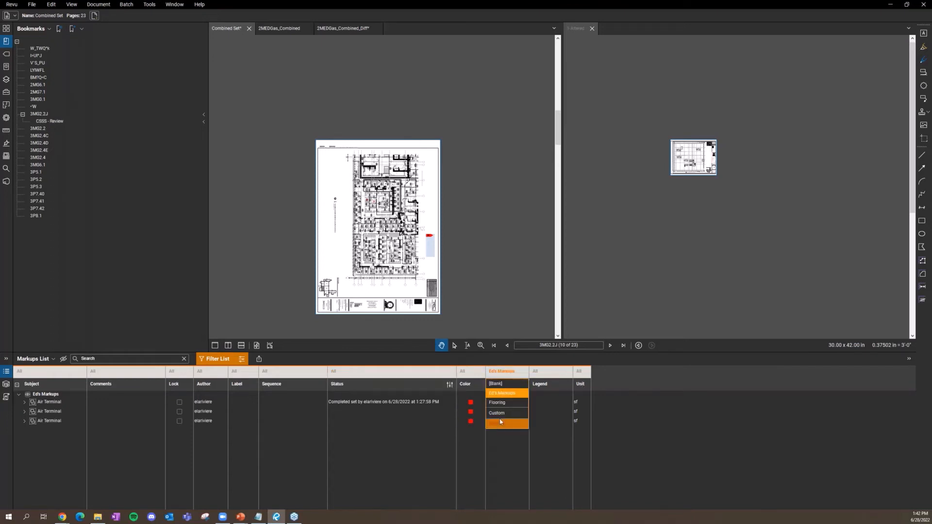
pyautogui.click(501, 424)
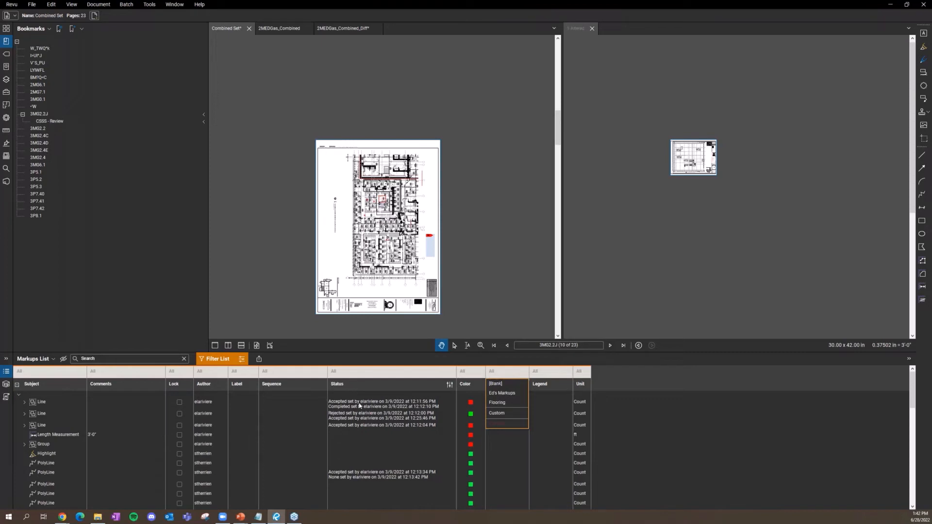
pyautogui.scroll(-3, 360, 409)
pyautogui.scroll(3, 360, 410)
pyautogui.scroll(-5, 361, 410)
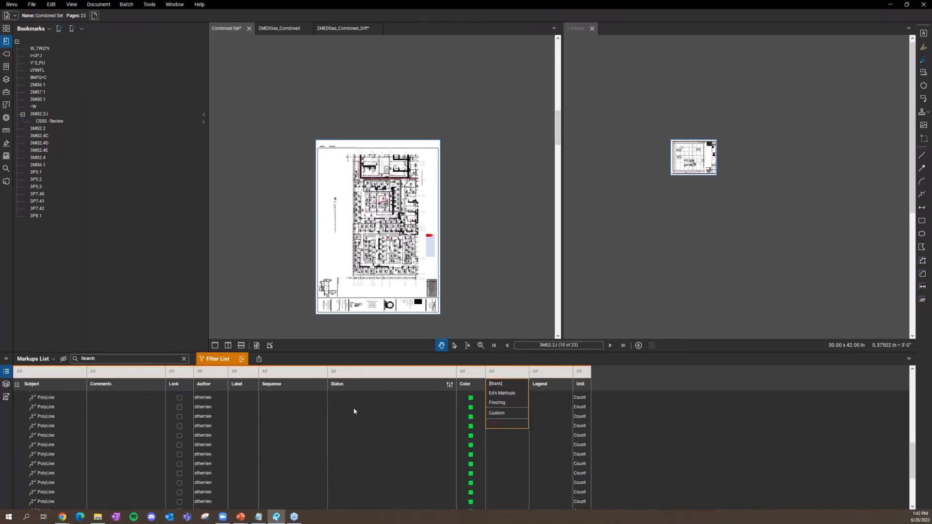
# Step: Expand Ed's Markups and check the first Air Terminal markup's status without changing it
pyautogui.click(357, 455)
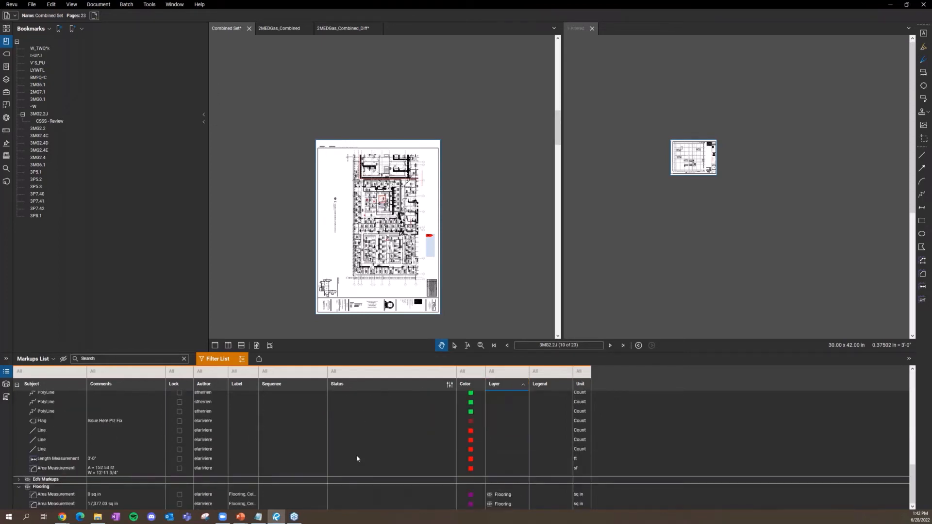
pyautogui.click(19, 480)
pyautogui.scroll(-1, 334, 446)
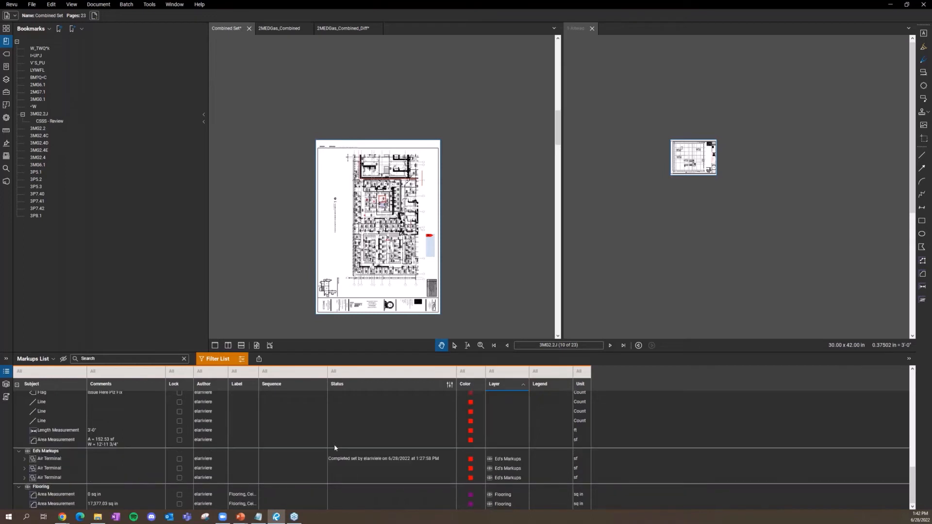
pyautogui.click(360, 460)
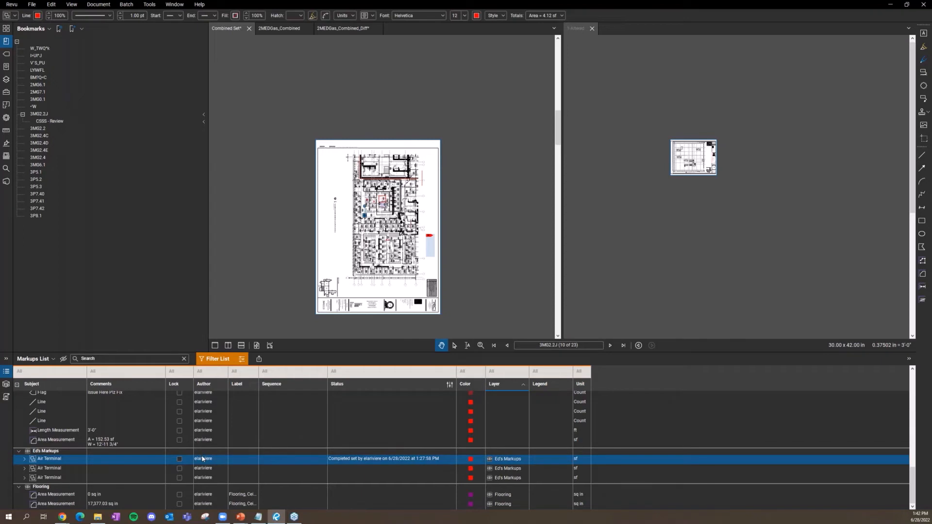
pyautogui.click(352, 460)
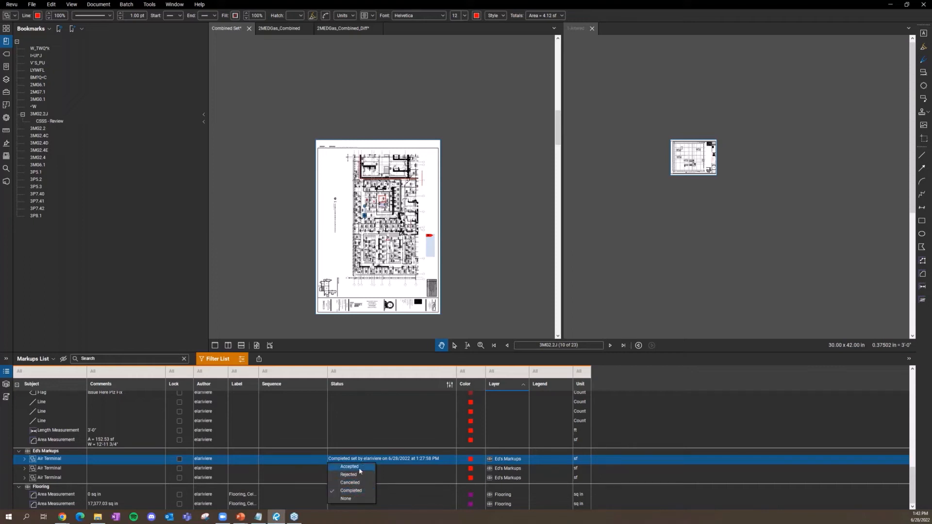
pyautogui.click(399, 460)
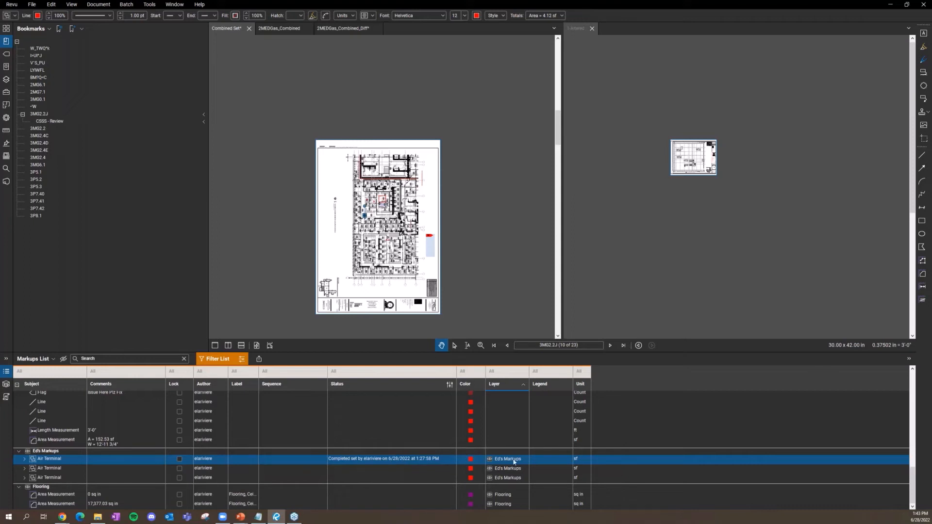
# Step: Peek at the Tool Chest and Layers panels, deselect the Air Terminal markup, and open the Document menu
pyautogui.click(6, 91)
pyautogui.click(7, 80)
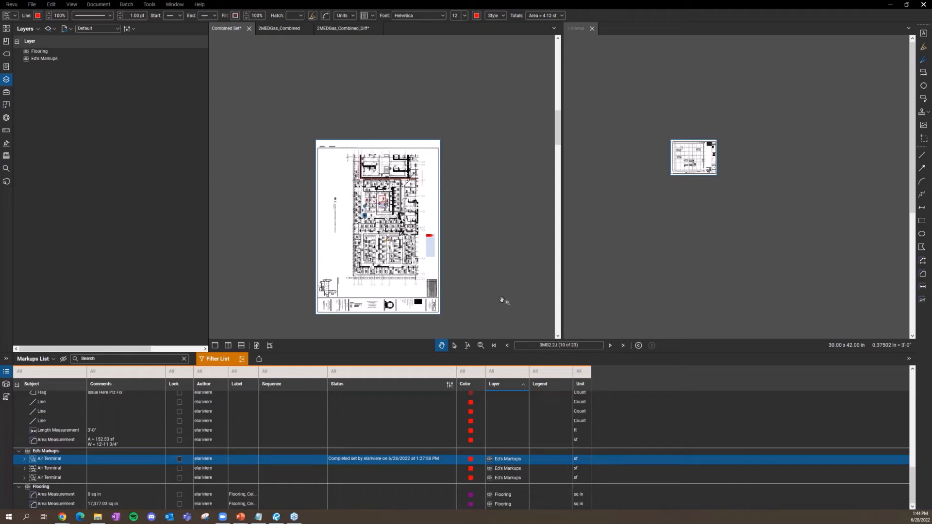
pyautogui.click(326, 288)
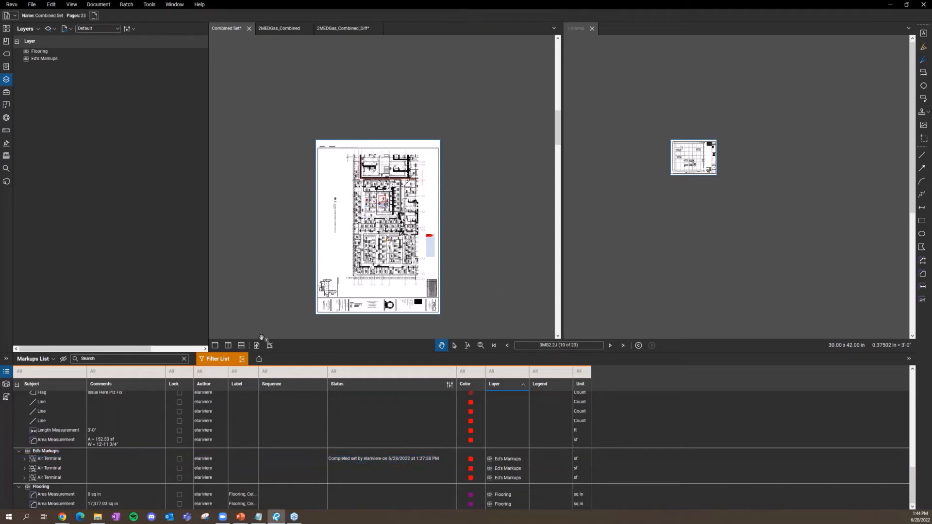
pyautogui.click(98, 4)
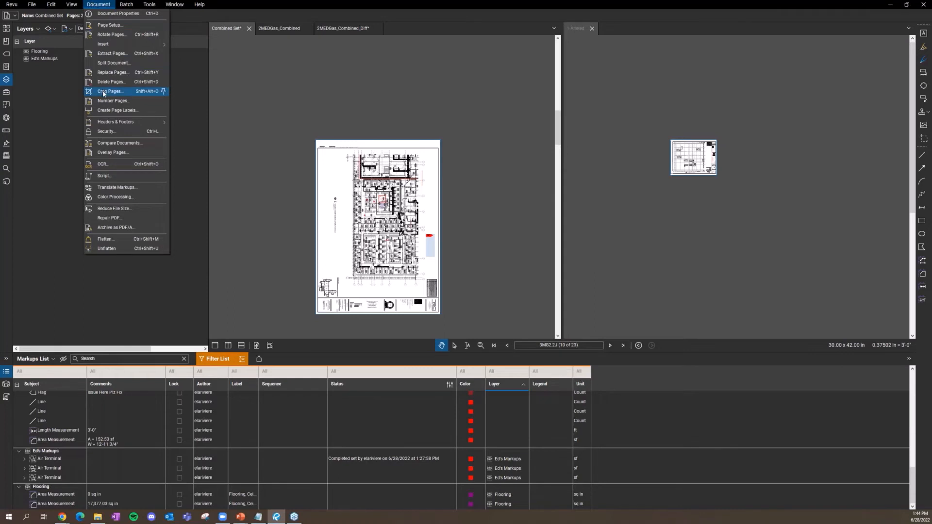
# Step: Show the Combined Set's file properties in the side panel and zoom in on the sheet
pyautogui.moveTo(73, 6)
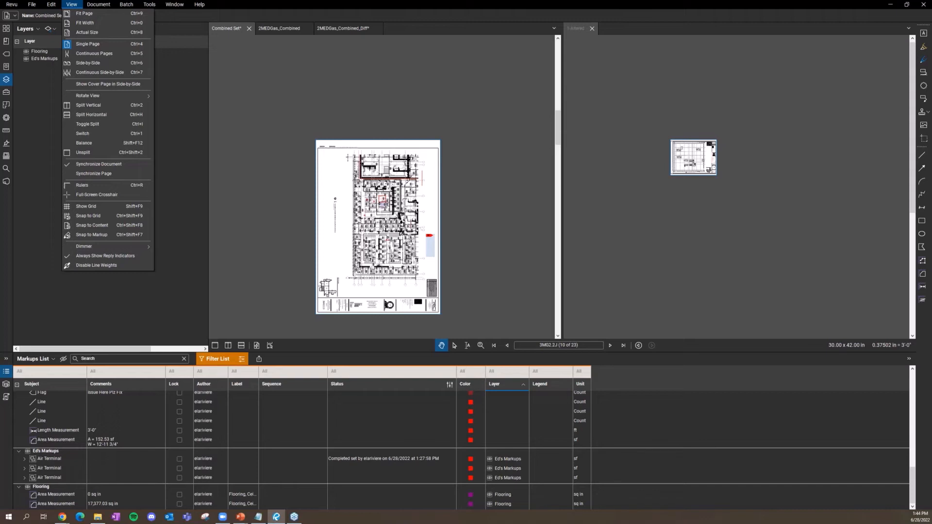
pyautogui.hotkey('alt', 'Tab')
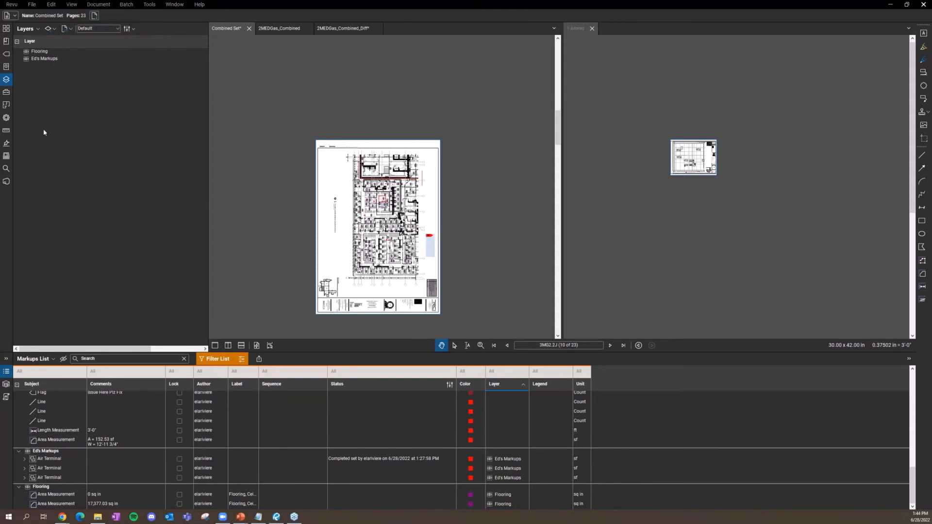
pyautogui.click(7, 118)
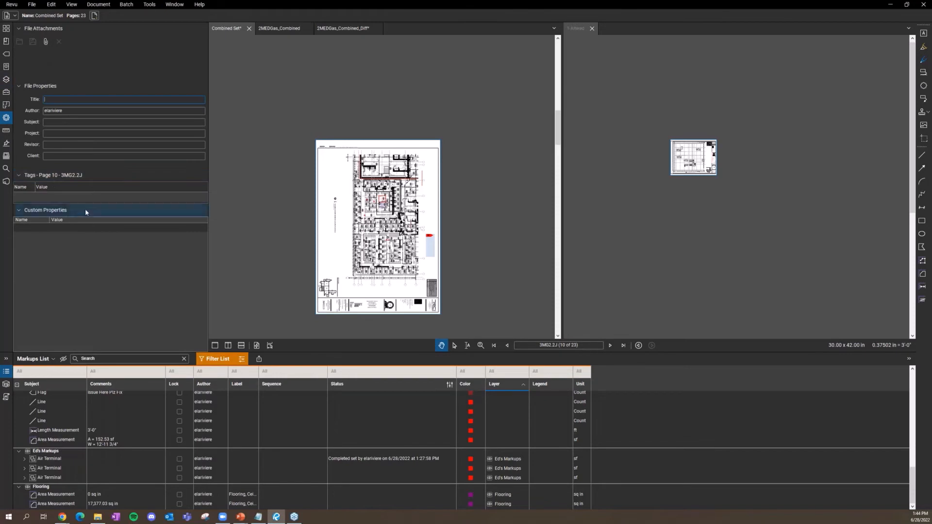
pyautogui.scroll(3, 334, 175)
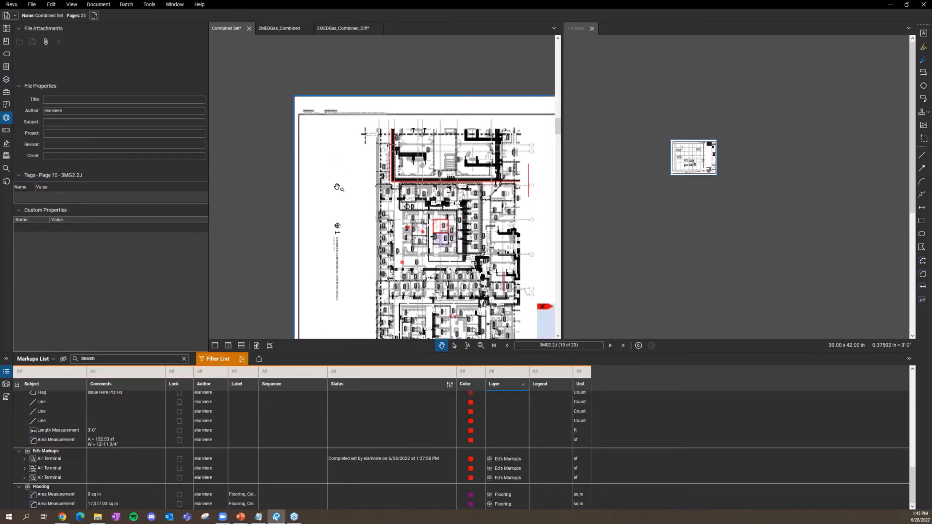
# Step: Choose the Polyline tool from Tools > Markup
pyautogui.click(126, 5)
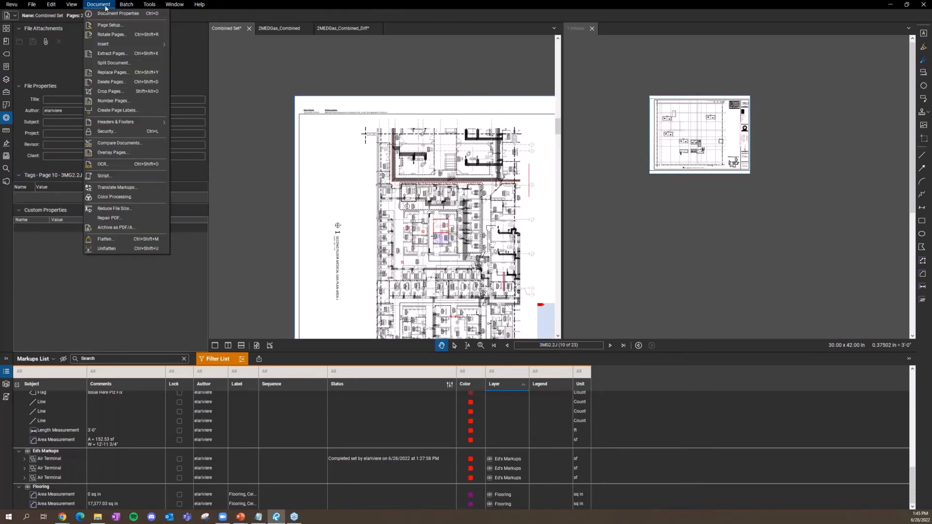
pyautogui.click(136, 5)
pyautogui.click(147, 4)
pyautogui.moveTo(175, 14)
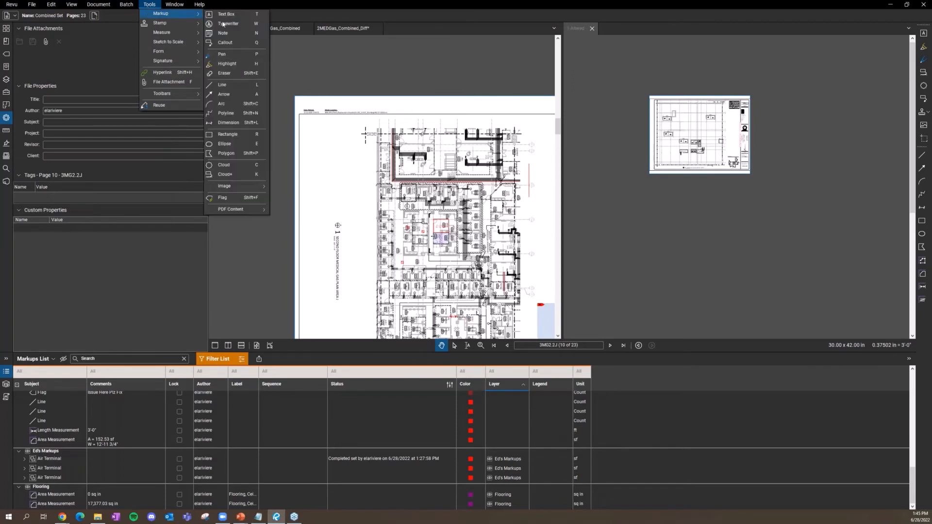
pyautogui.click(227, 113)
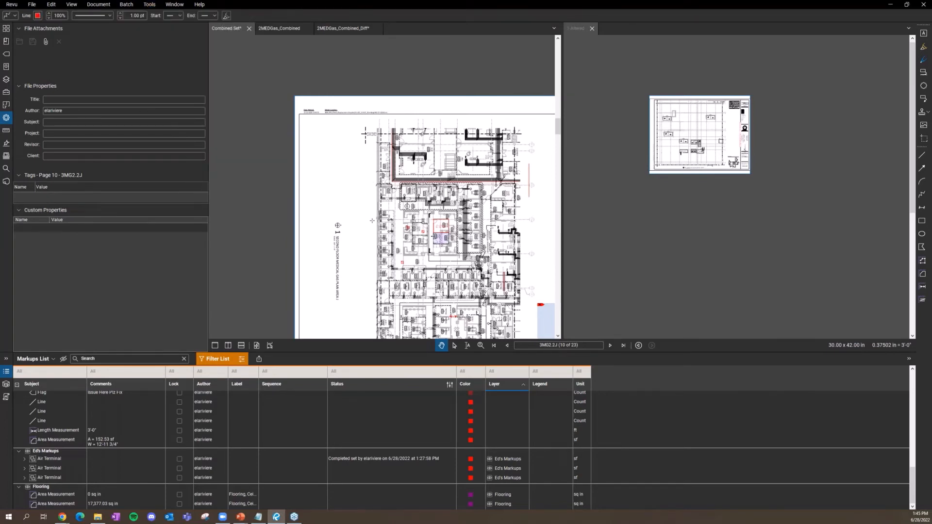
# Step: Draw a red six-vertex polyline in the blank area left of the floor plan
pyautogui.click(368, 258)
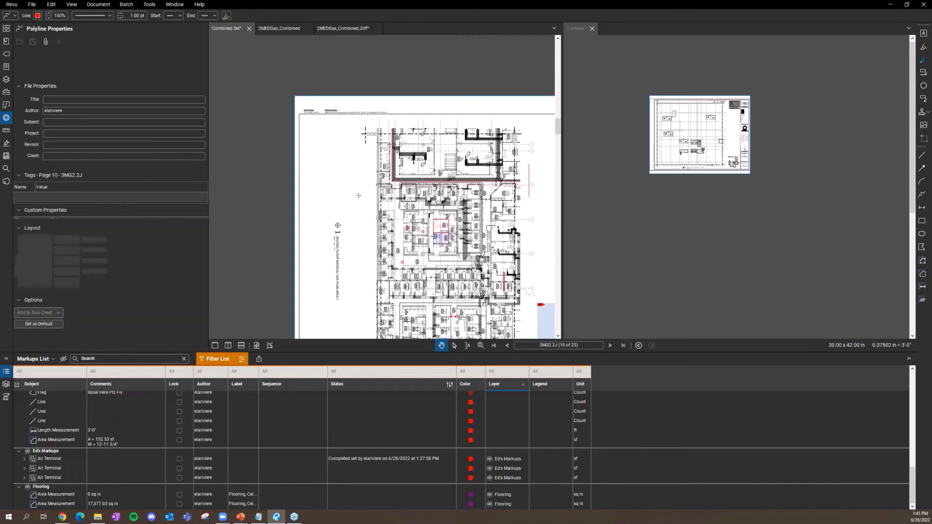
pyautogui.click(308, 197)
pyautogui.click(331, 178)
pyautogui.click(357, 213)
pyautogui.click(372, 170)
pyautogui.doubleClick(344, 162)
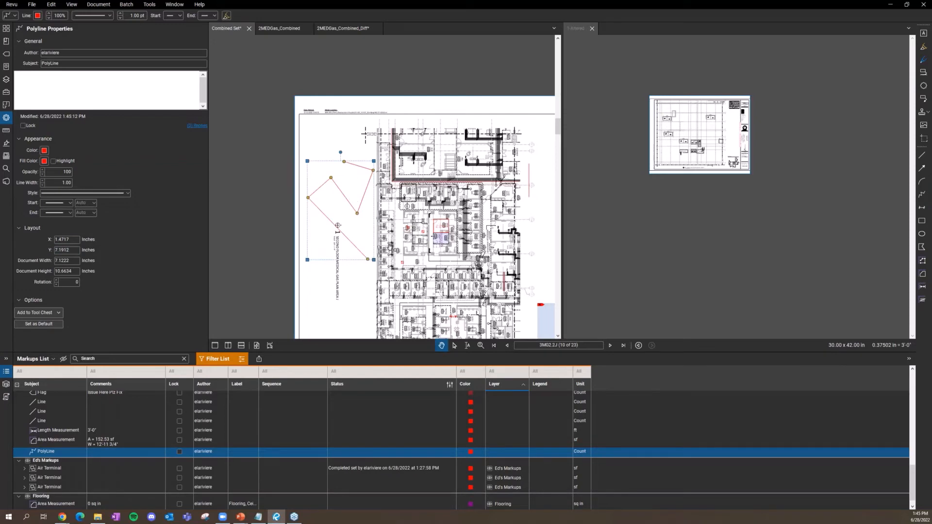
pyautogui.click(351, 199)
pyautogui.click(350, 203)
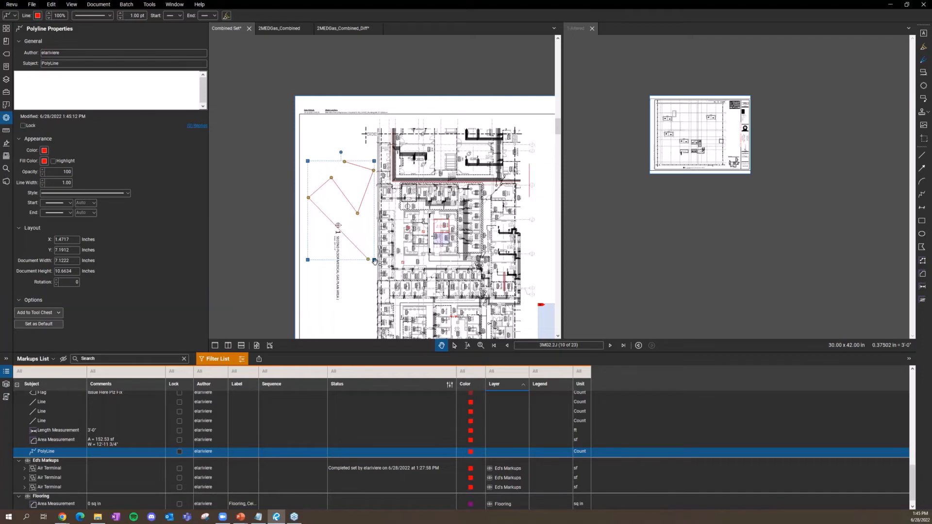
pyautogui.moveTo(329, 334); pyautogui.dragTo(330, 252)
pyautogui.scroll(4, 333, 254)
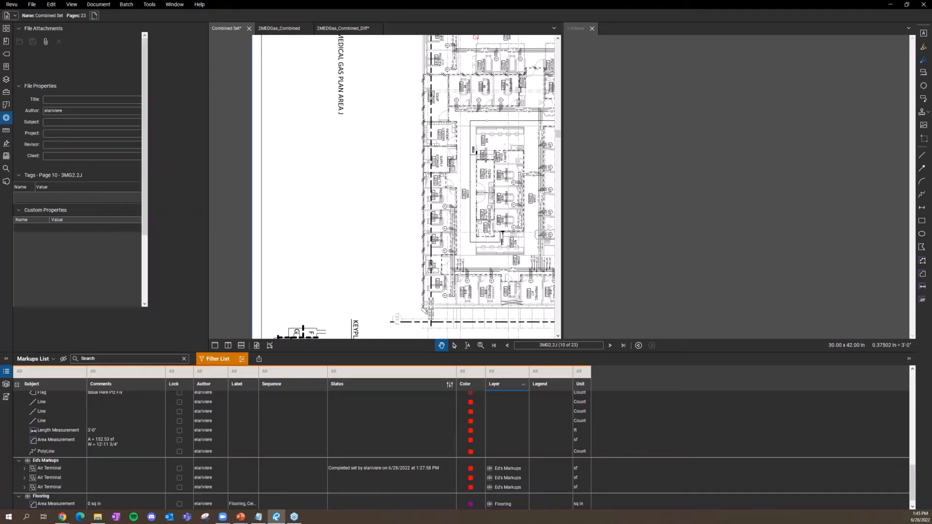
# Step: Add a red text box in the page margin containing the user's e-mail address
pyautogui.press('t')
pyautogui.moveTo(325, 183); pyautogui.dragTo(485, 213)
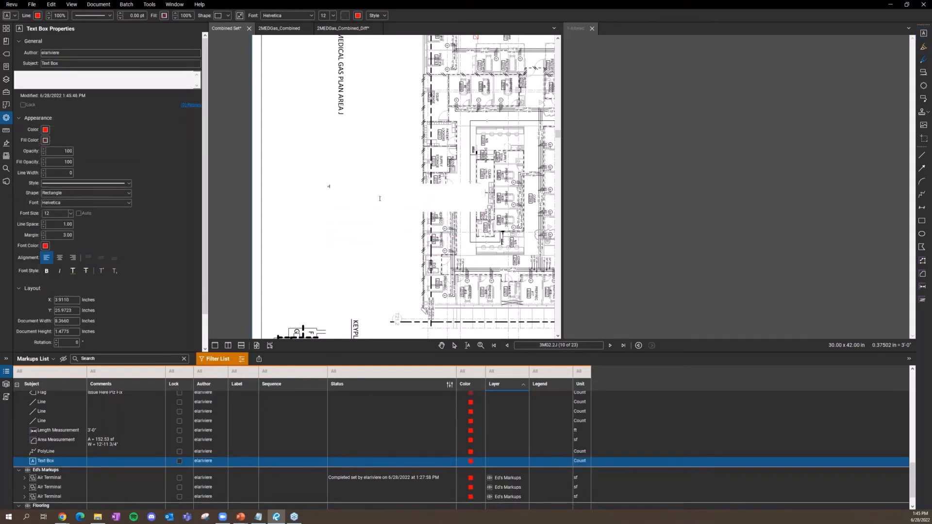
pyautogui.click(382, 252)
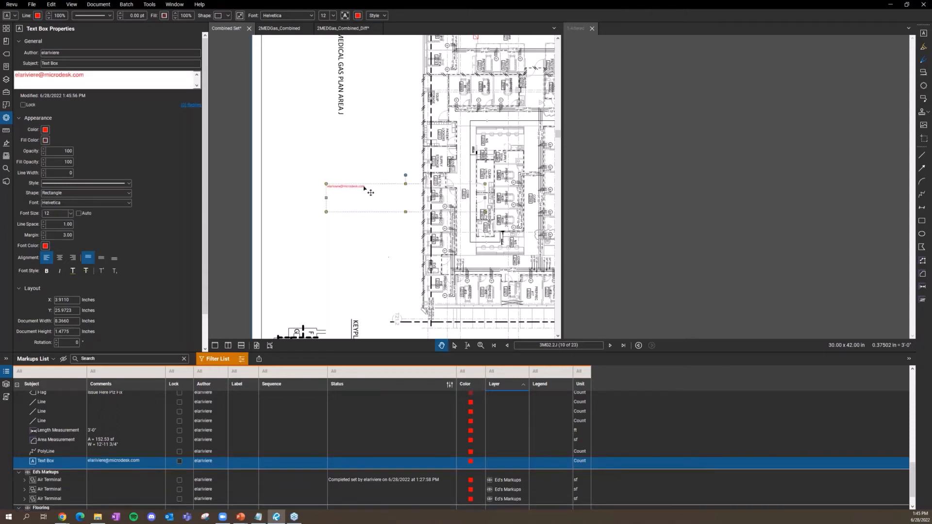
pyautogui.scroll(6, 367, 190)
pyautogui.moveTo(356, 144); pyautogui.dragTo(432, 141)
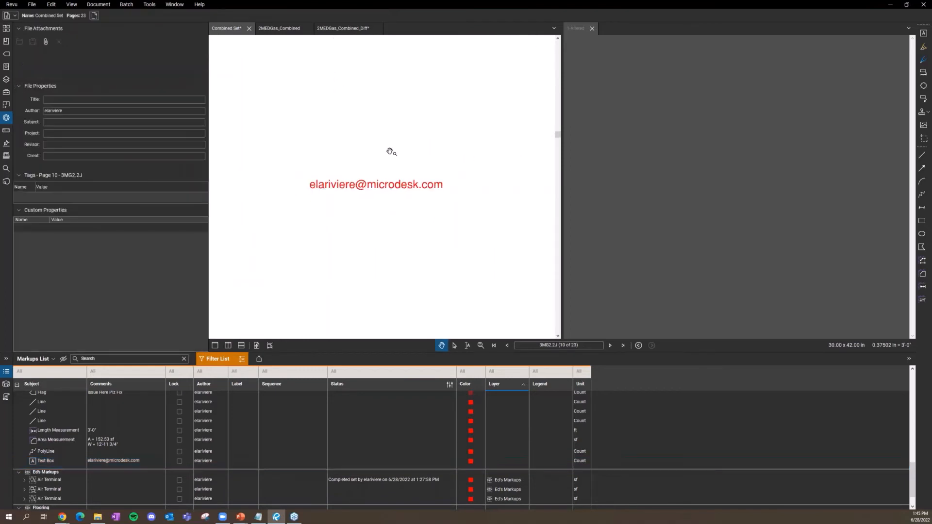
pyautogui.scroll(1, 390, 150)
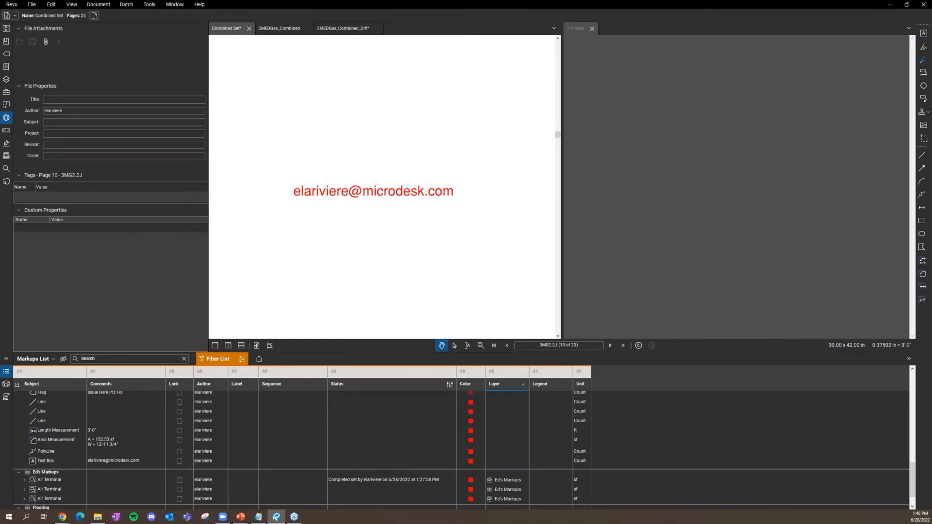
pyautogui.scroll(-5, 285, 182)
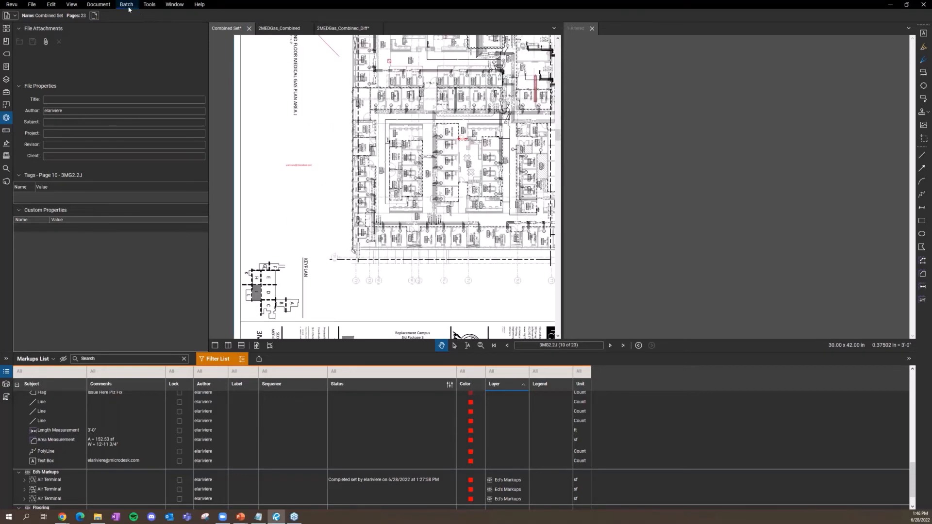
# Step: Draw a 193.71 sf Rectangle Sketch to Scale below the e-mail text
pyautogui.click(104, 8)
pyautogui.click(151, 7)
pyautogui.click(148, 5)
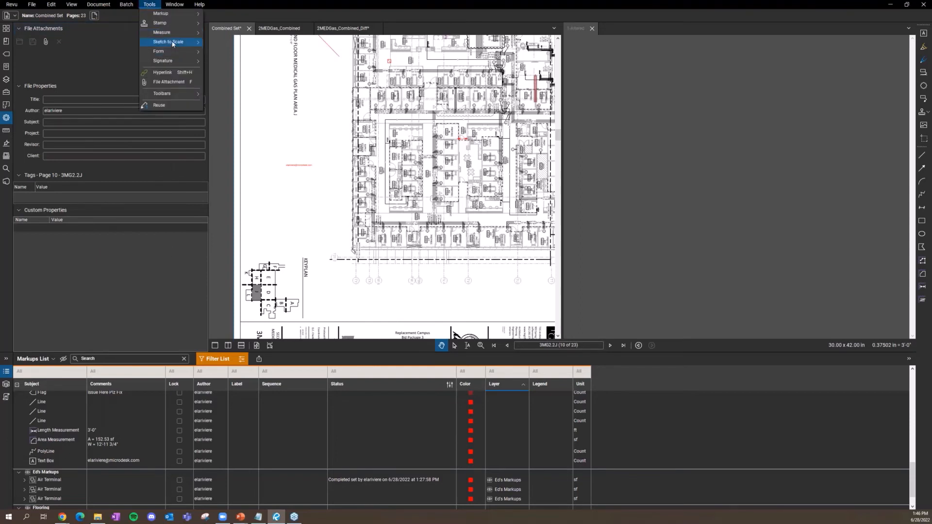
pyautogui.moveTo(172, 44)
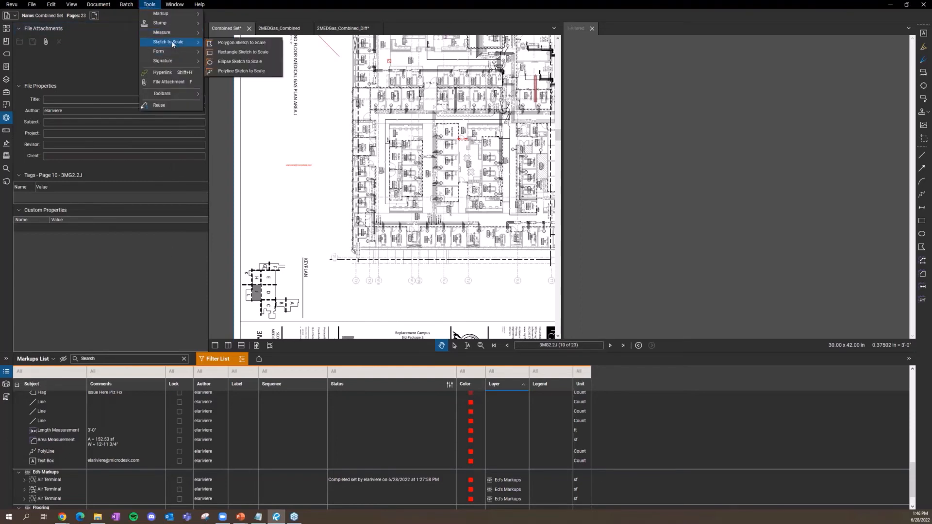
pyautogui.click(247, 56)
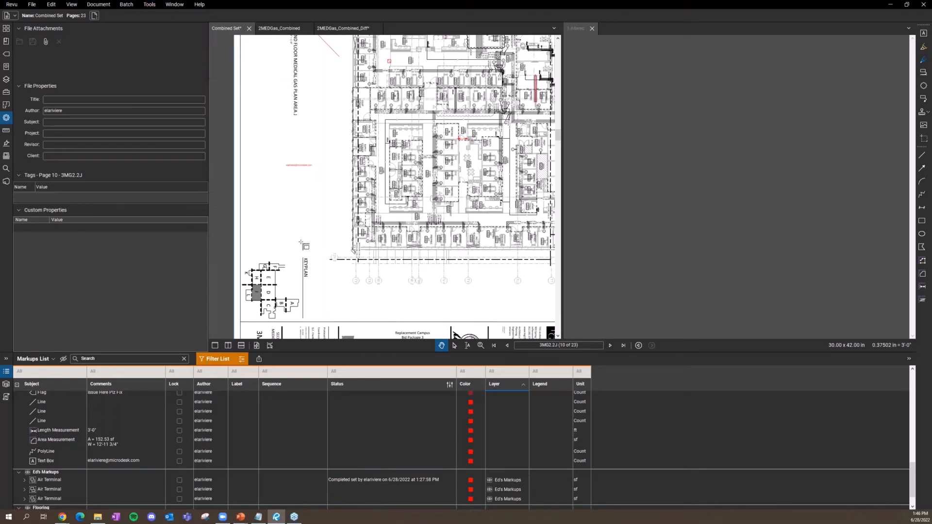
pyautogui.click(311, 220)
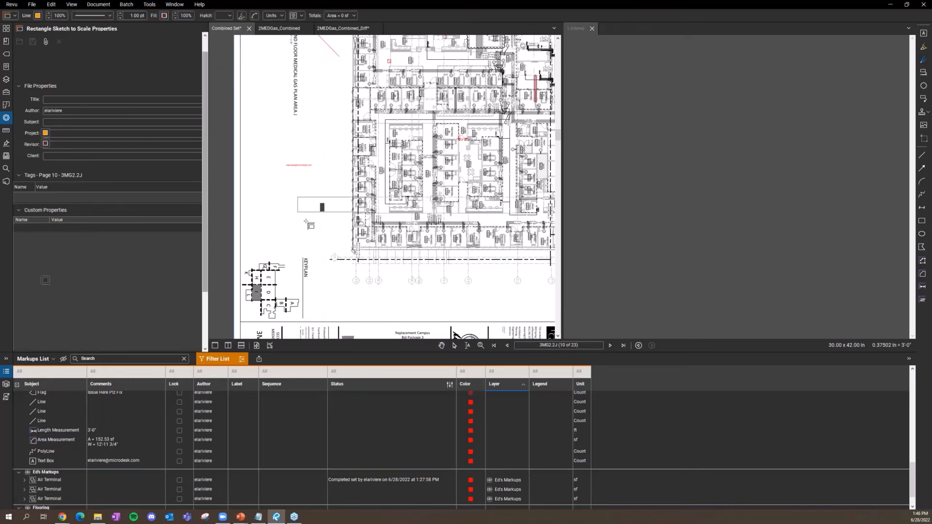
pyautogui.click(287, 196)
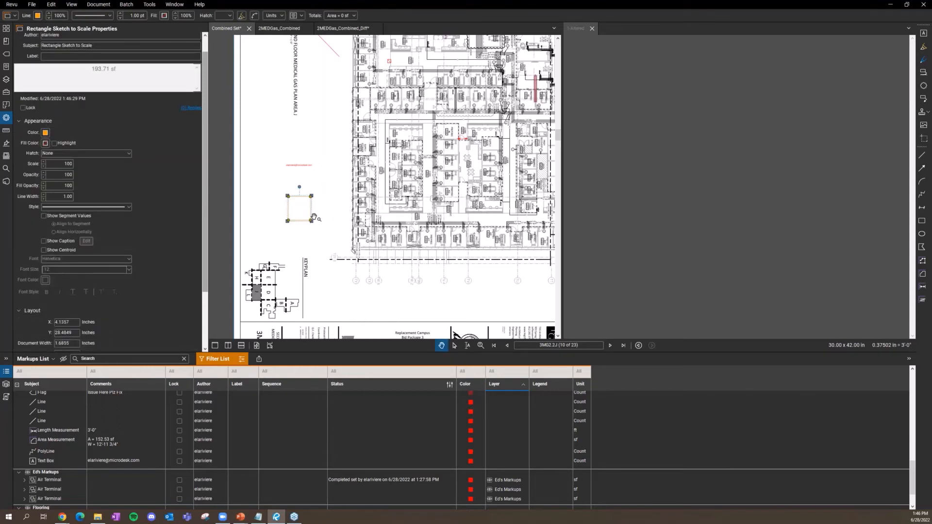
pyautogui.scroll(5, 314, 219)
pyautogui.scroll(-2, 306, 217)
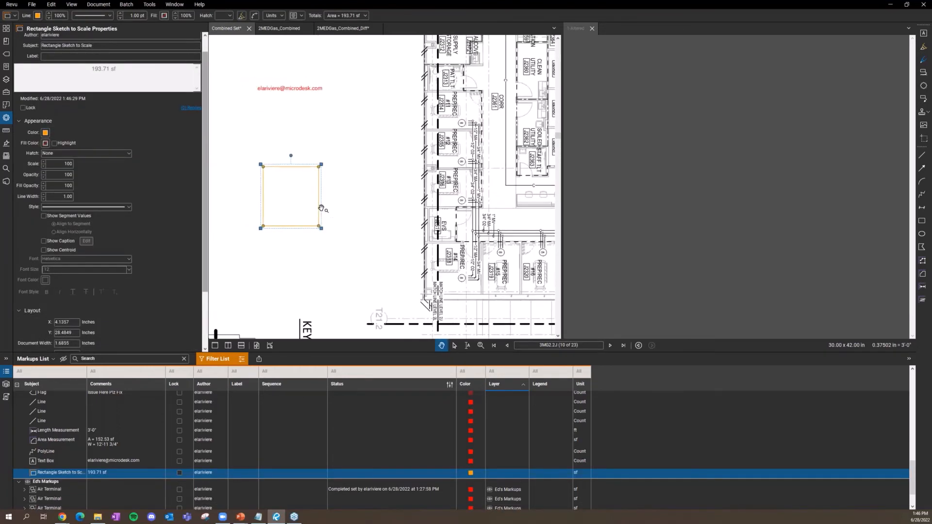
pyautogui.scroll(-3, 130, 292)
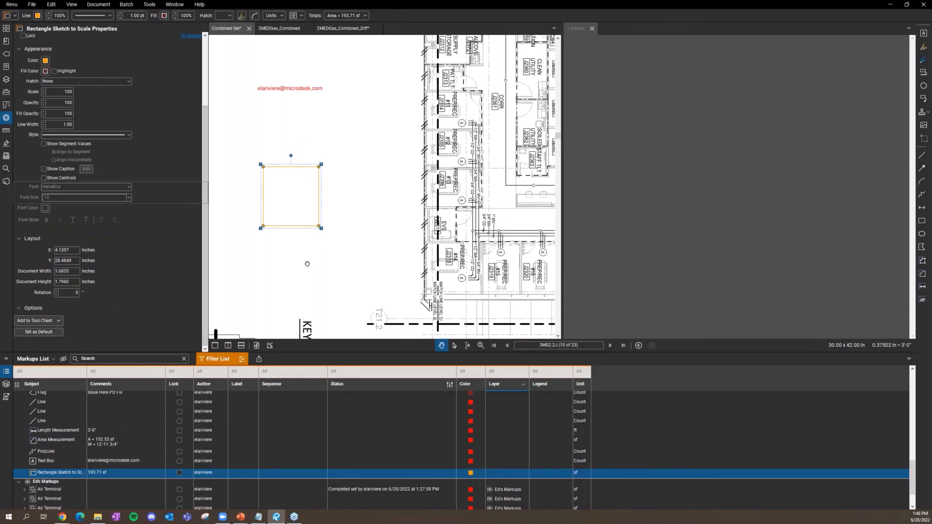
pyautogui.click(309, 226)
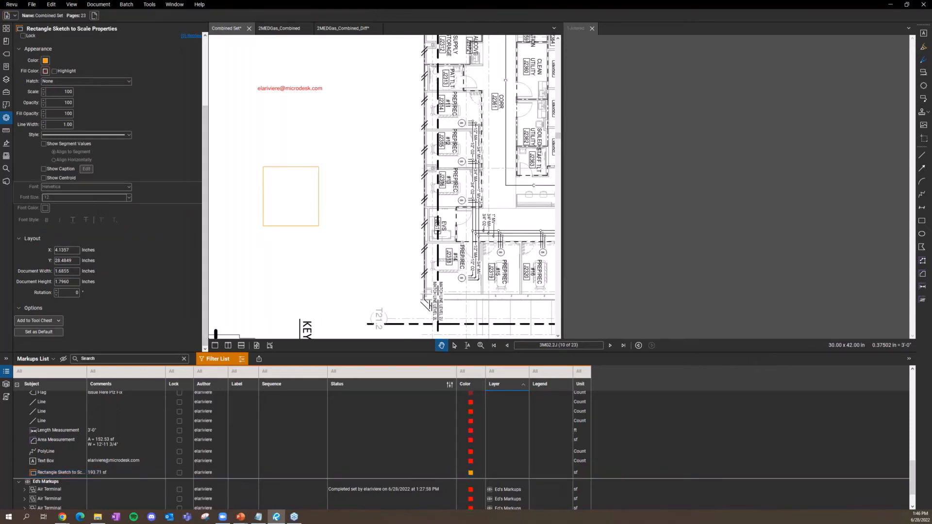
pyautogui.click(263, 220)
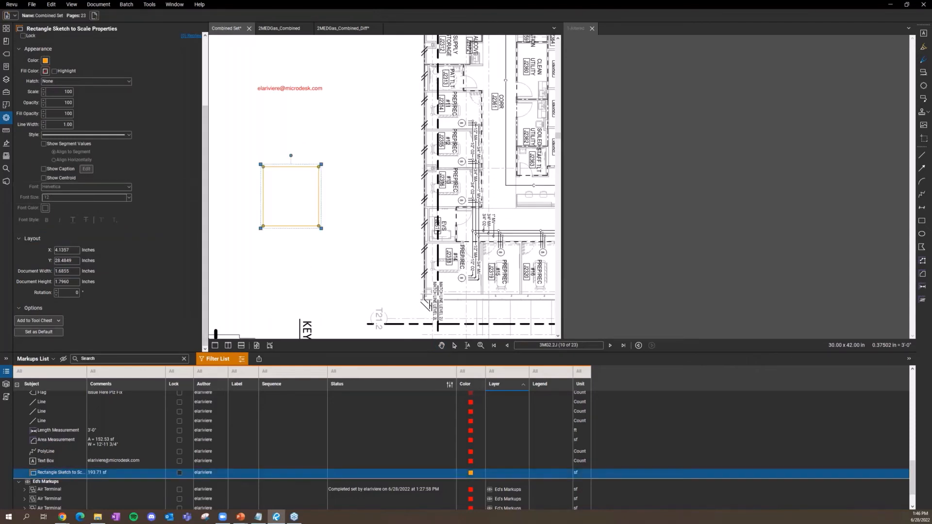
pyautogui.press('Delete')
pyautogui.click(149, 4)
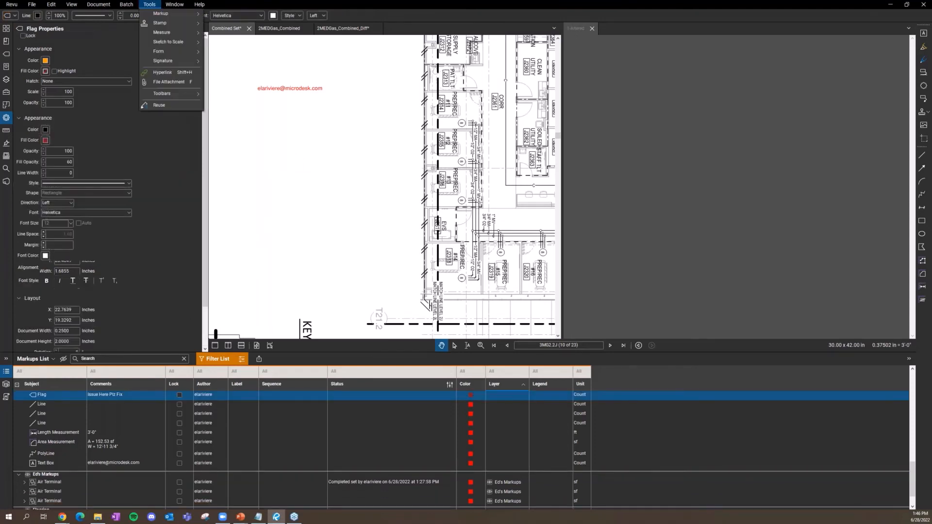
pyautogui.moveTo(197, 43)
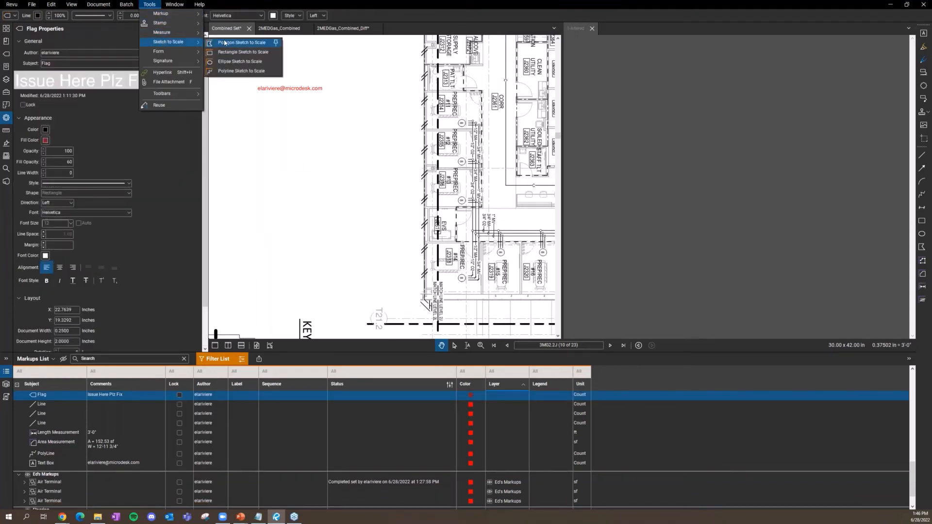
pyautogui.click(242, 52)
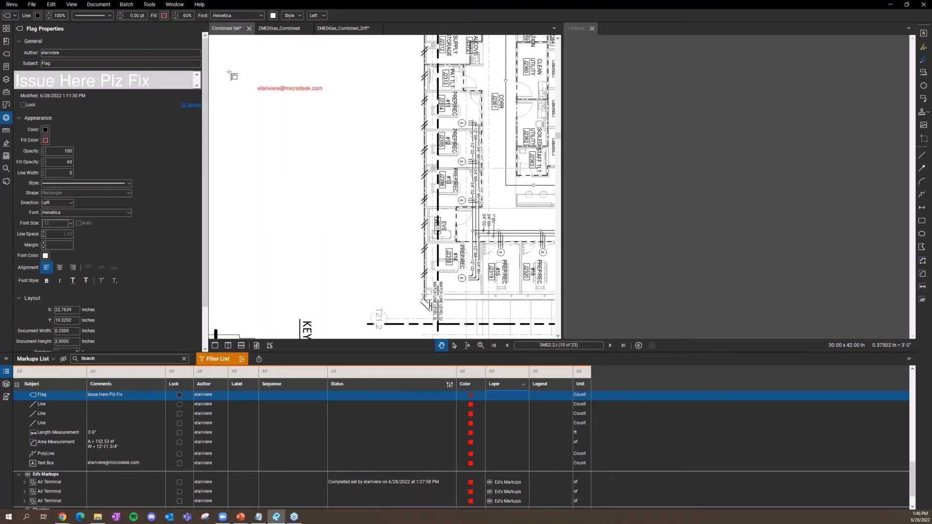
pyautogui.click(253, 127)
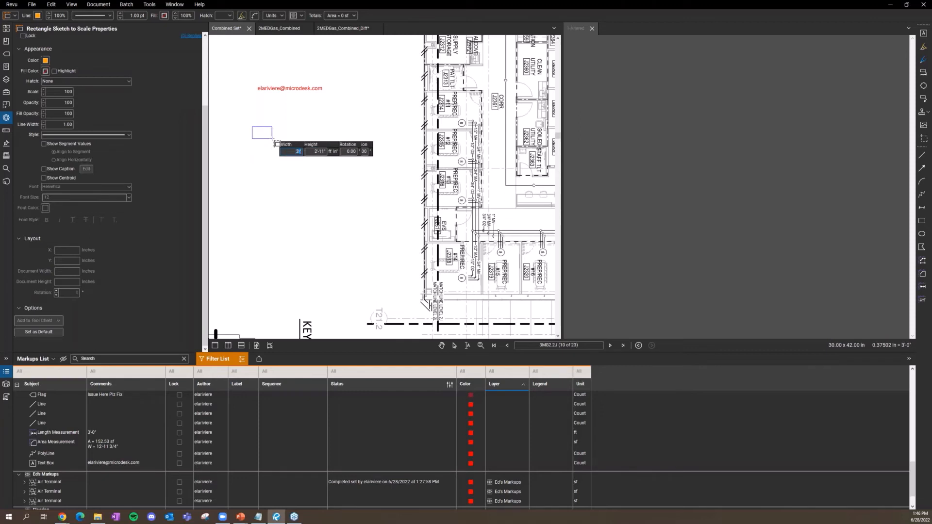
pyautogui.click(274, 144)
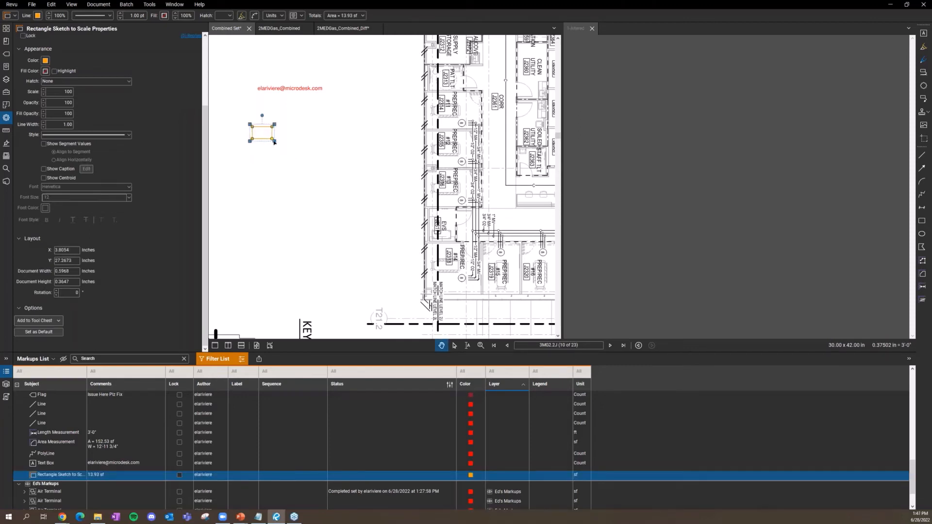
pyautogui.click(148, 4)
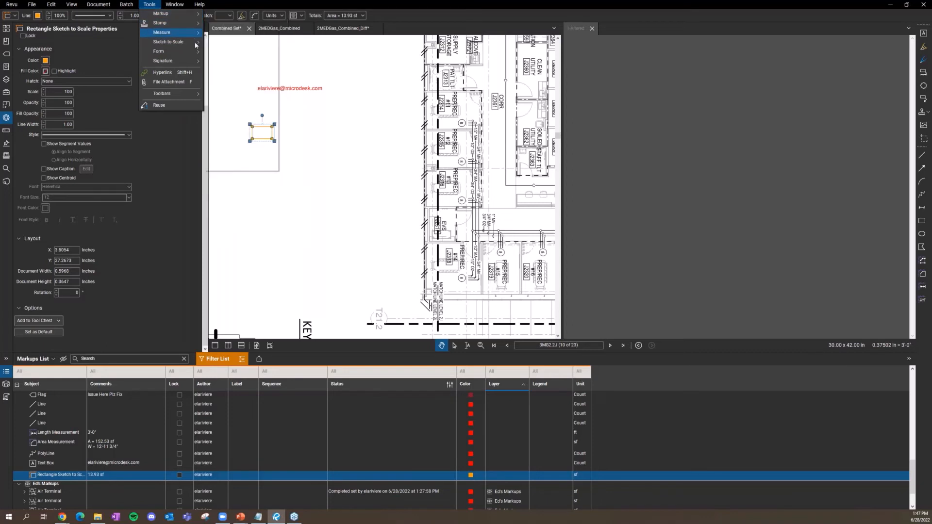
pyautogui.moveTo(196, 46)
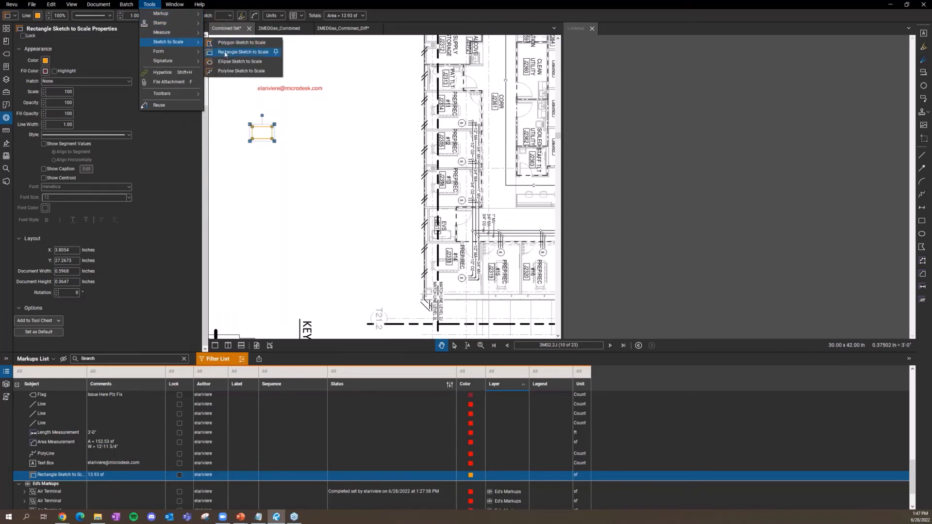
pyautogui.click(233, 50)
pyautogui.click(262, 161)
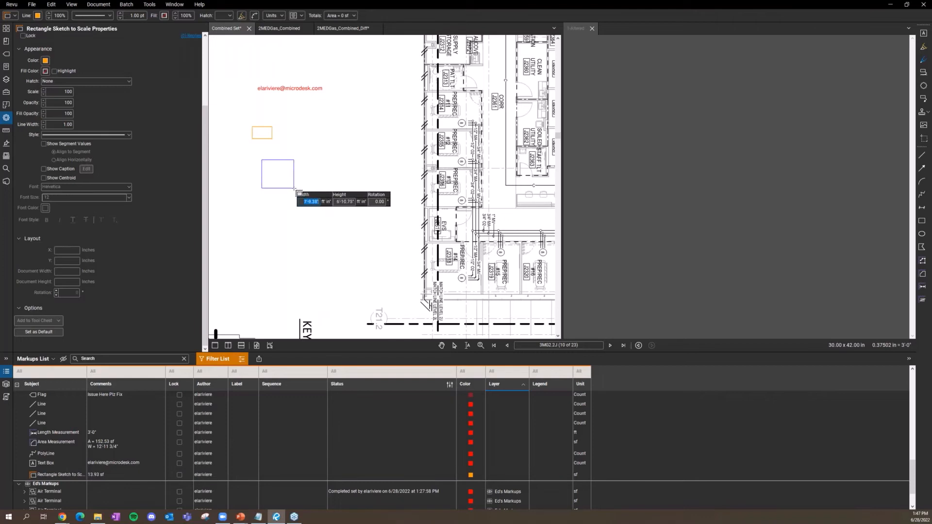
pyautogui.write('3')
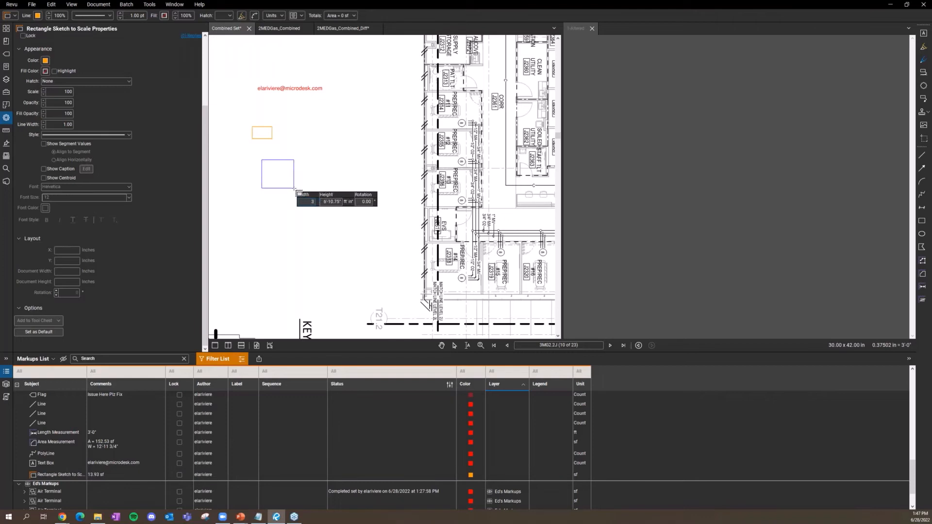
pyautogui.press('Tab')
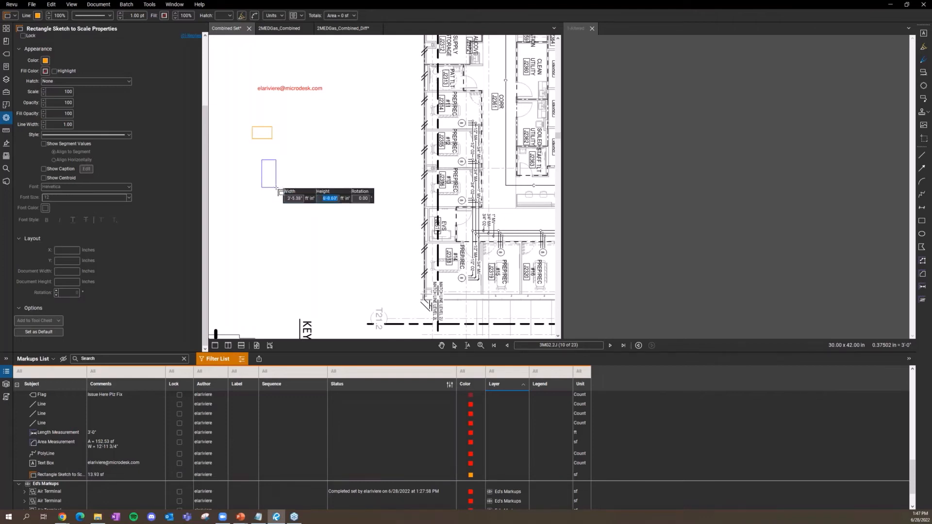
pyautogui.write('3')
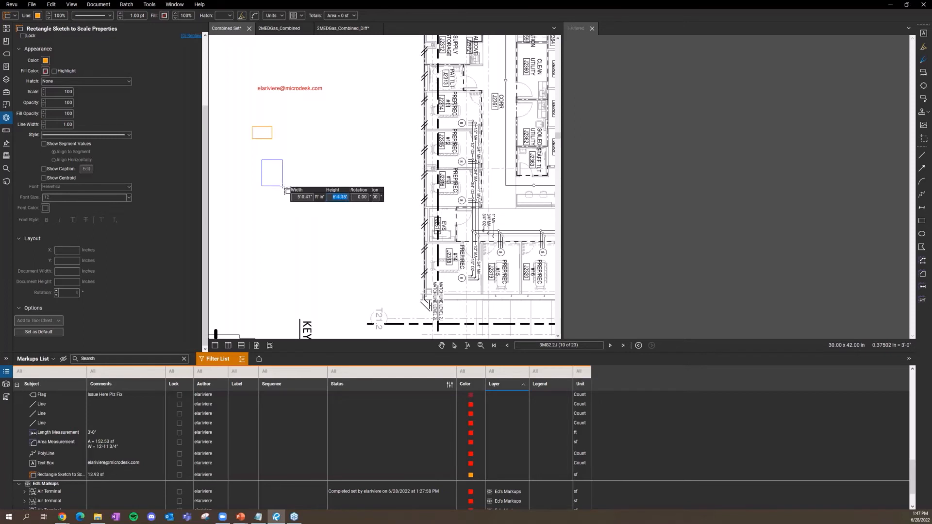
pyautogui.press('Tab')
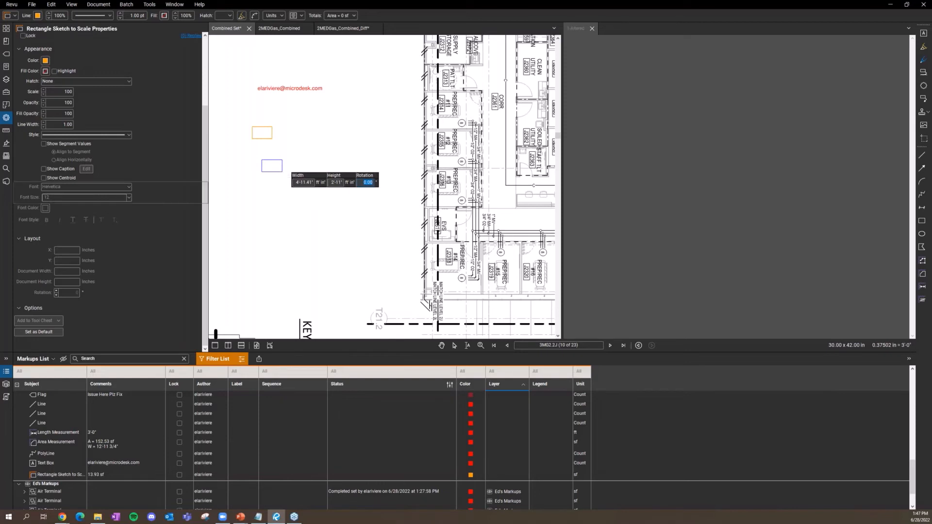
pyautogui.press('Escape')
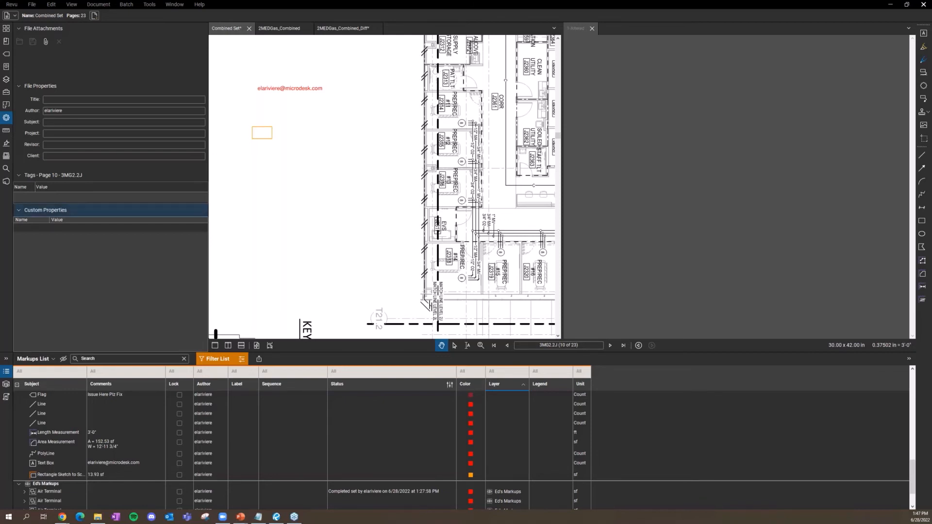
# Step: Zoom the plan and pick the Polyline tool from Tools > Markup
pyautogui.scroll(-3, 359, 207)
pyautogui.scroll(-3, 363, 209)
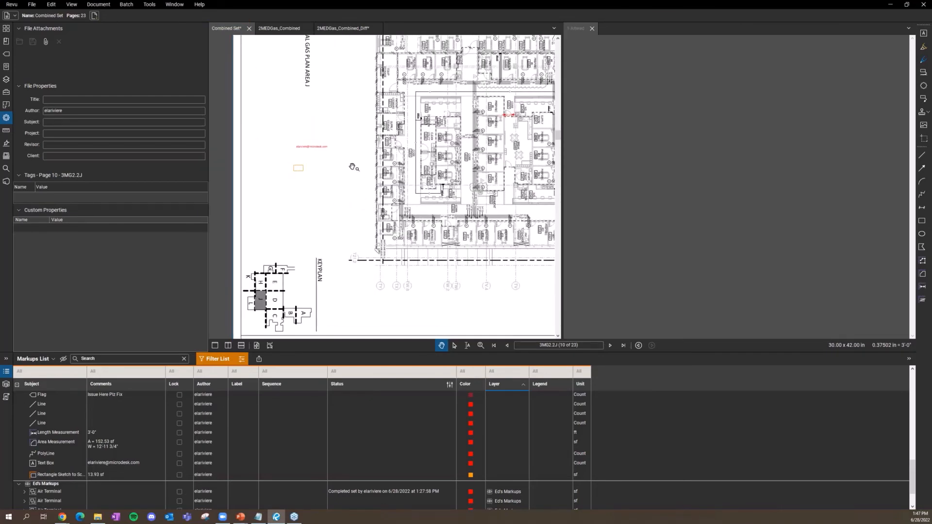
pyautogui.scroll(5, 359, 194)
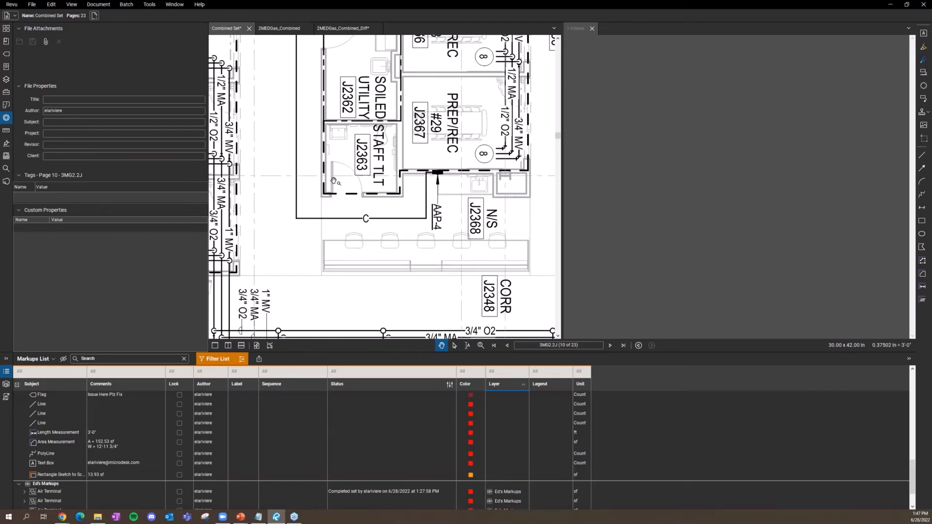
pyautogui.click(138, 7)
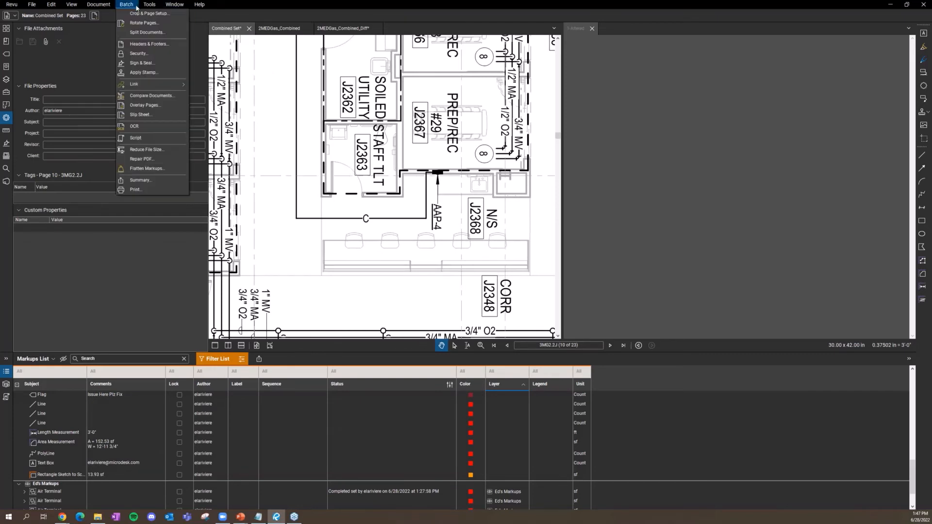
pyautogui.click(140, 6)
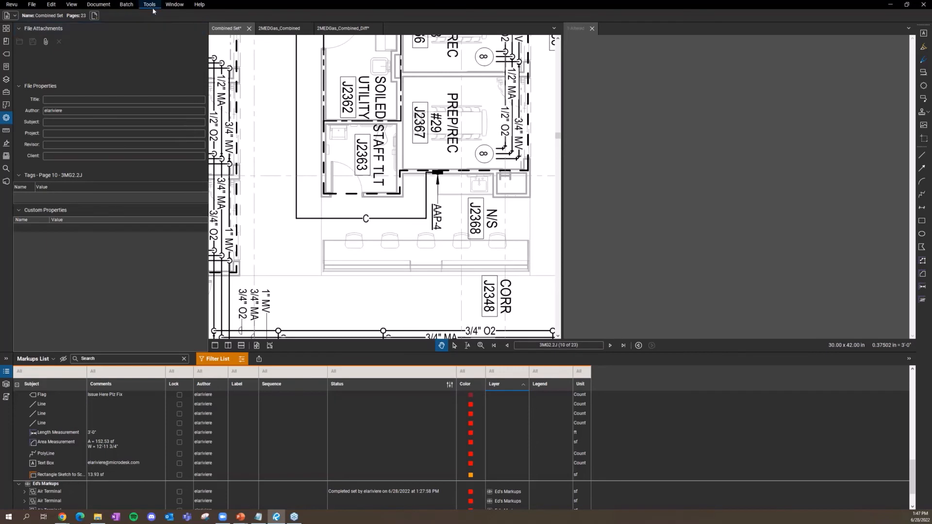
pyautogui.click(149, 5)
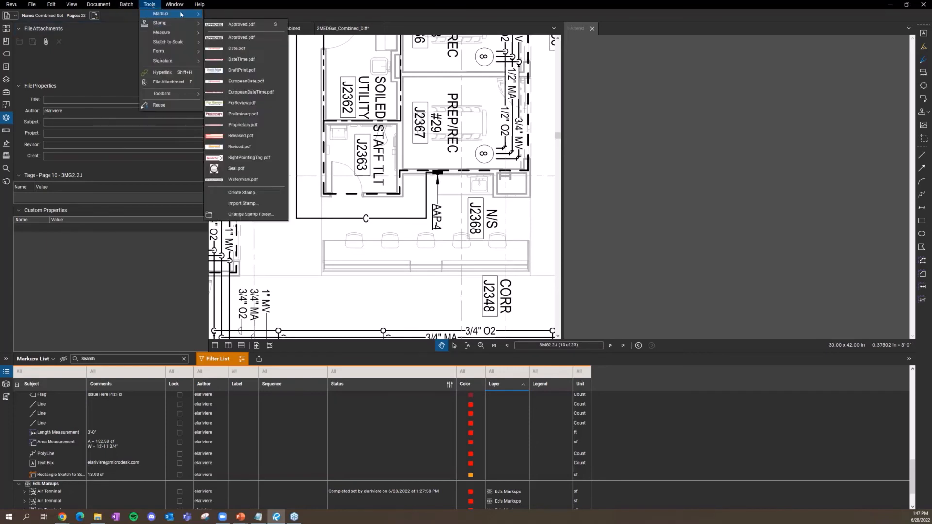
pyautogui.moveTo(181, 14)
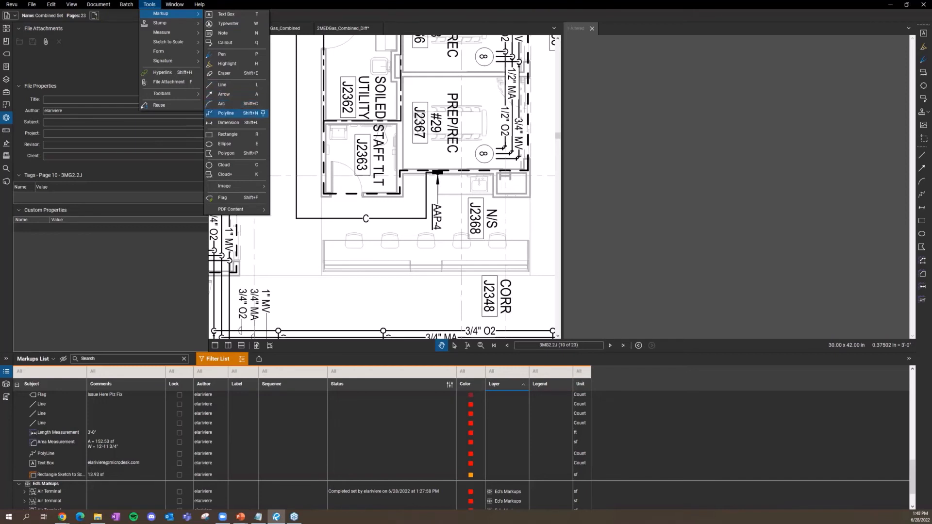
pyautogui.click(236, 113)
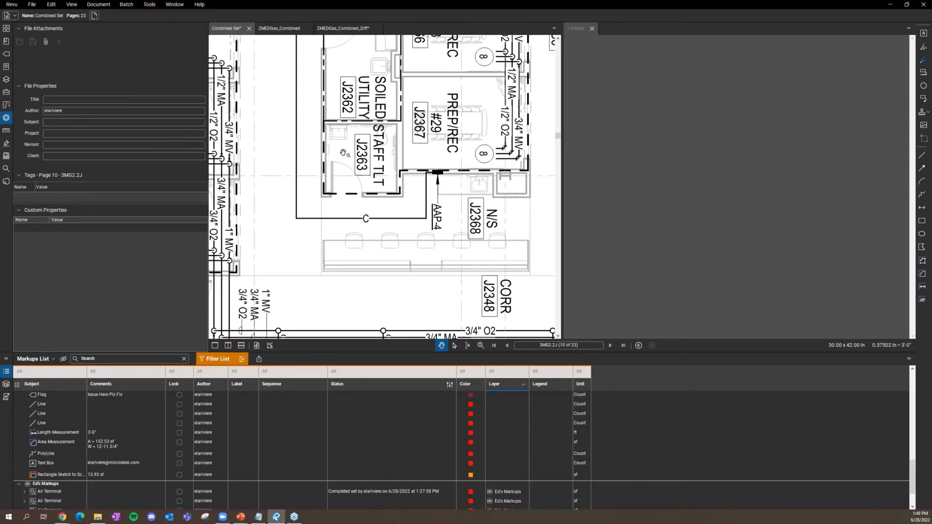
# Step: Show the Tool Chest of saved markup tools in the left sidebar
pyautogui.click(6, 92)
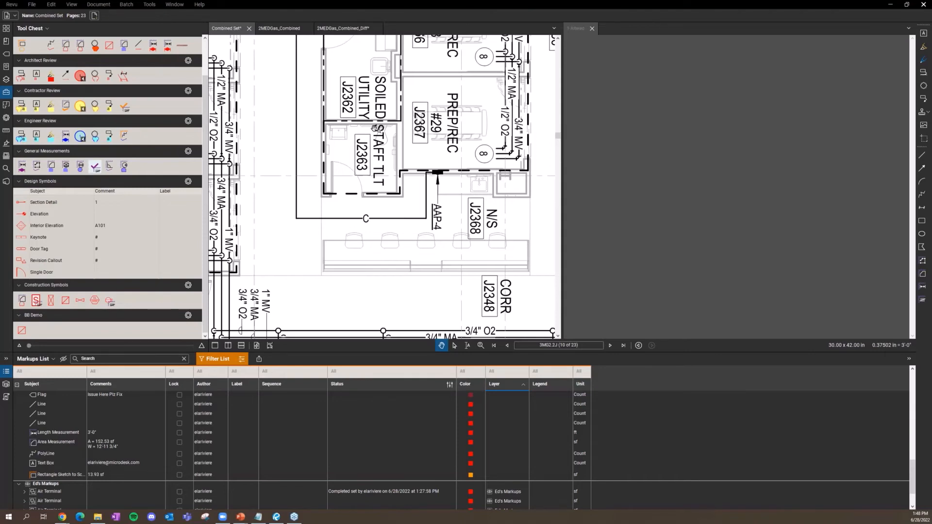
pyautogui.click(543, 123)
pyautogui.scroll(-4, 543, 123)
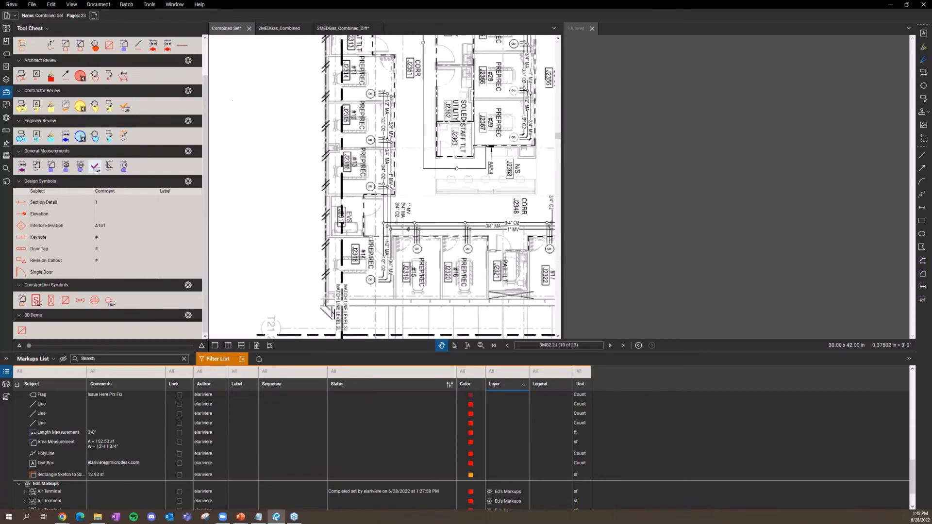
# Step: Look over the Document menu commands toward Flatten without choosing one
pyautogui.click(103, 5)
pyautogui.click(105, 5)
pyautogui.click(105, 5)
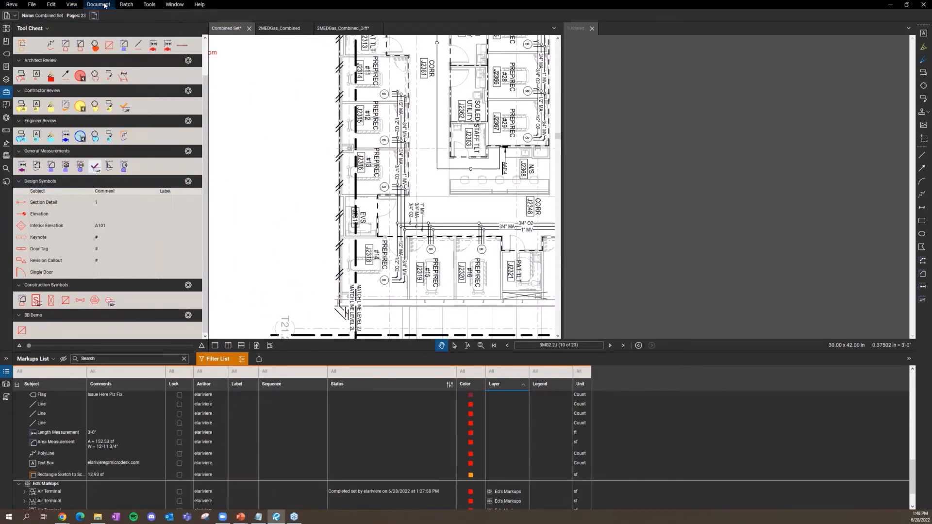
pyautogui.click(104, 5)
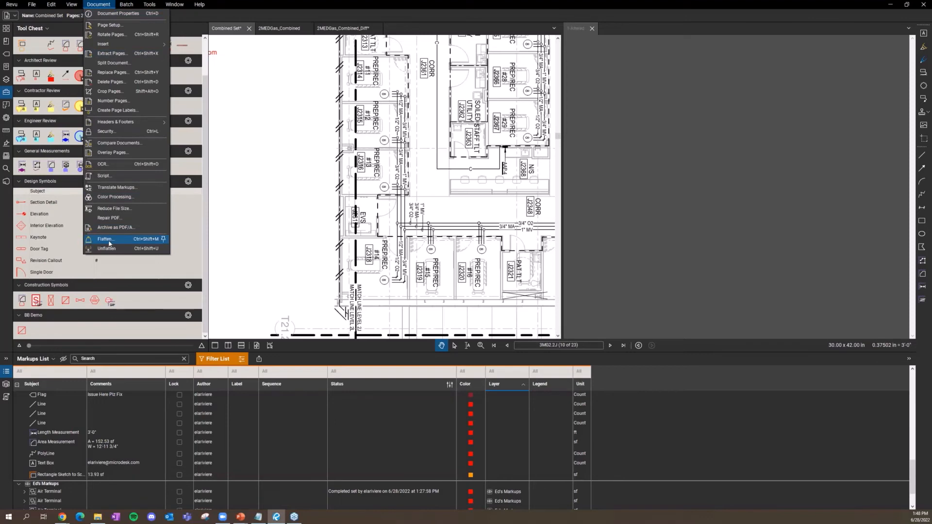
pyautogui.click(348, 261)
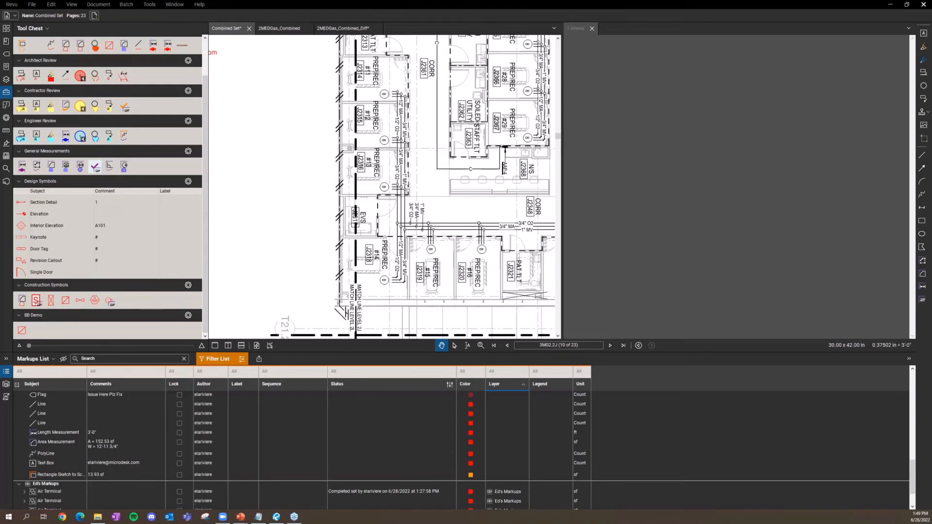
# Step: Switch to the Continuous Side-by-Side layout and activate the 1-Altered document in the right pane
pyautogui.click(69, 4)
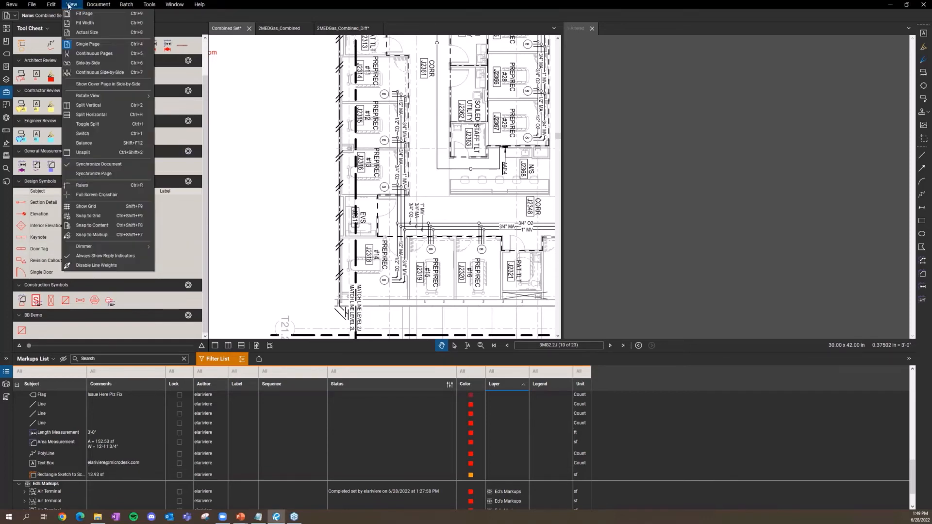
pyautogui.click(88, 76)
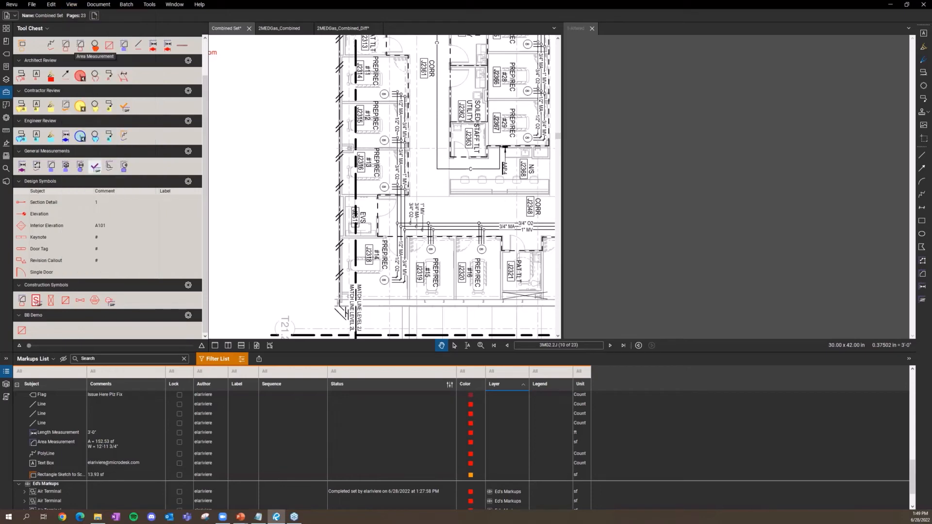
pyautogui.click(669, 166)
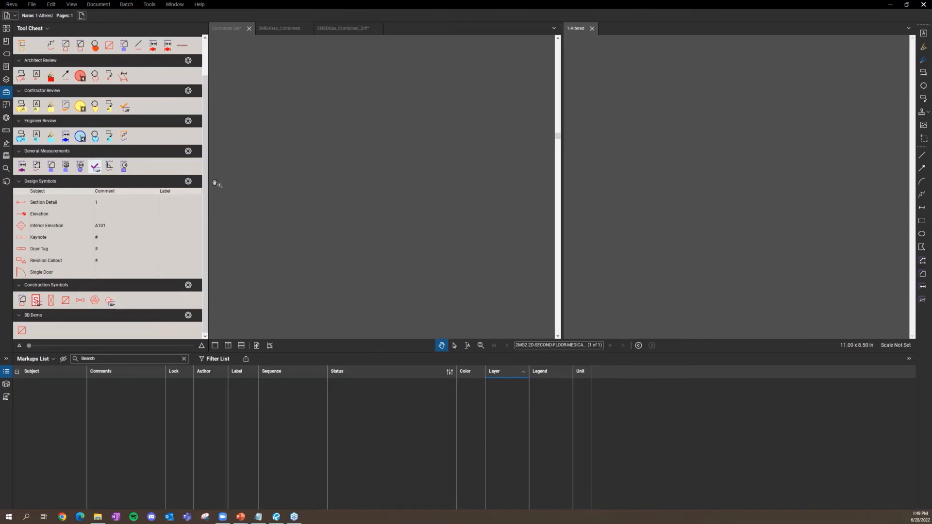
# Step: Switch via 2MEDGas_Combined back to the Combined Set and centre its fourth-floor plan beside the second-floor plan
pyautogui.click(280, 29)
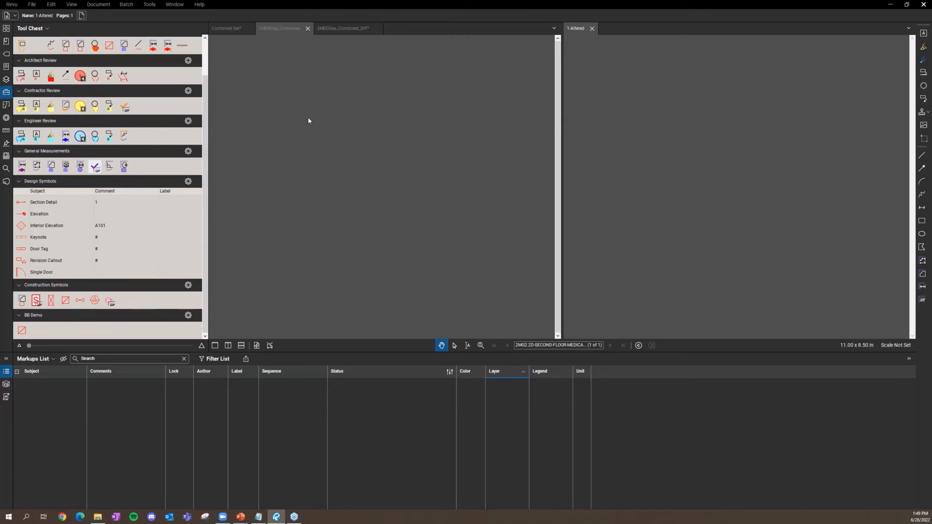
pyautogui.moveTo(453, 159); pyautogui.dragTo(465, 204)
pyautogui.click(235, 31)
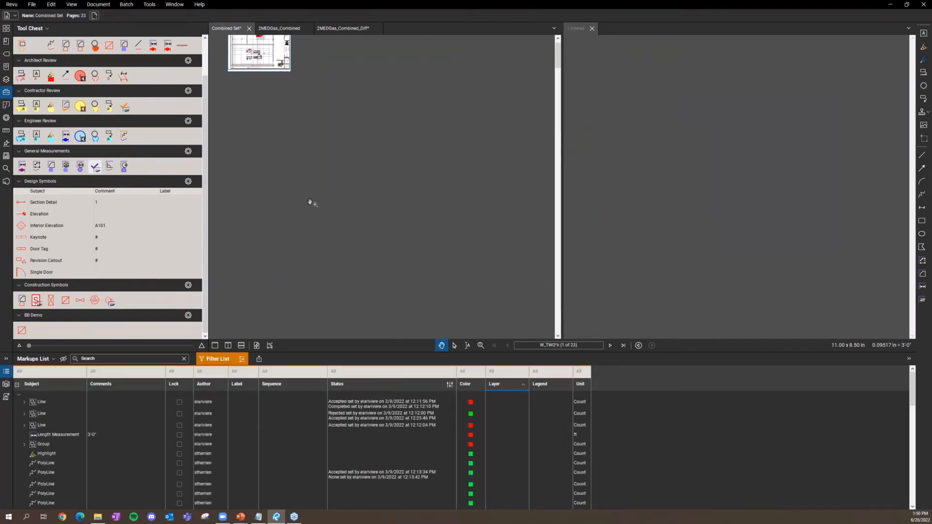
pyautogui.moveTo(302, 184); pyautogui.dragTo(385, 283)
pyautogui.scroll(10, 343, 168)
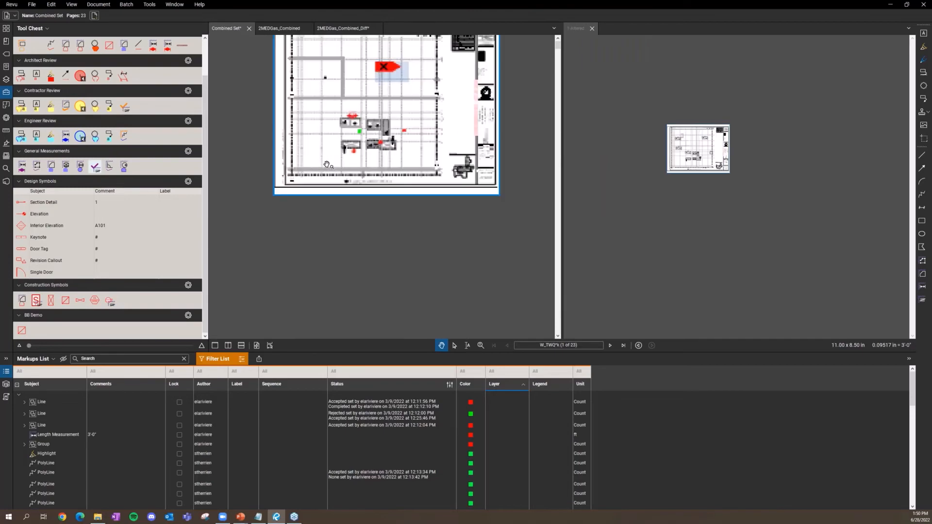
pyautogui.scroll(-5, 328, 221)
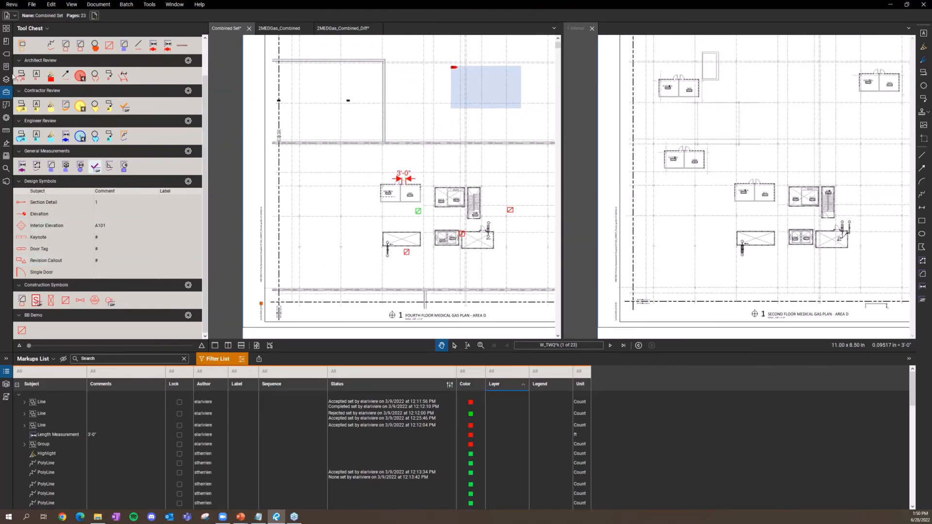
pyautogui.scroll(-5, 138, 424)
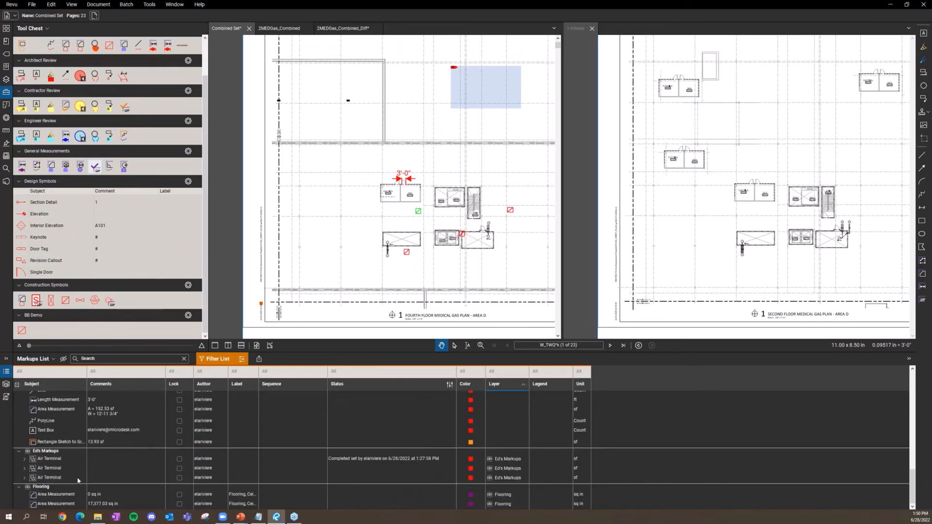
# Step: Jump to the scaled 4.12 sf rectangle markup on page 10 and inspect its height in Properties
pyautogui.click(65, 443)
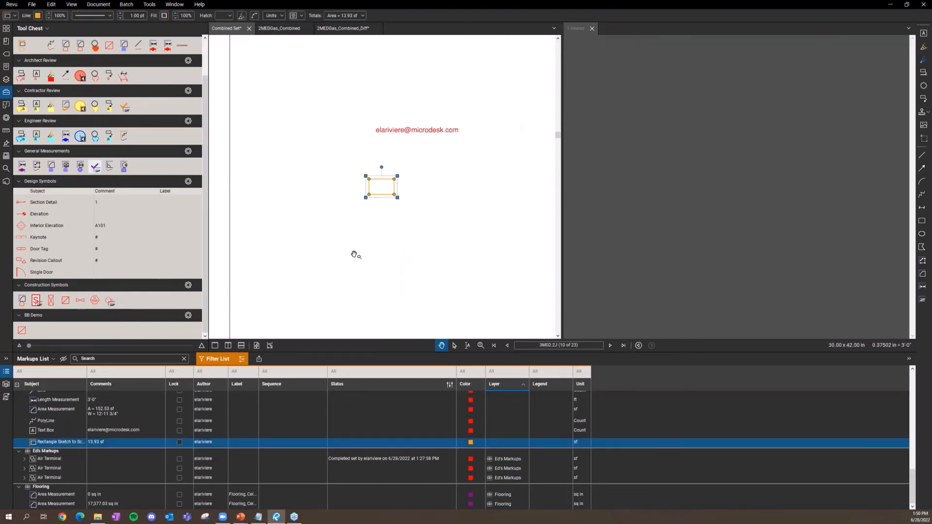
pyautogui.click(6, 118)
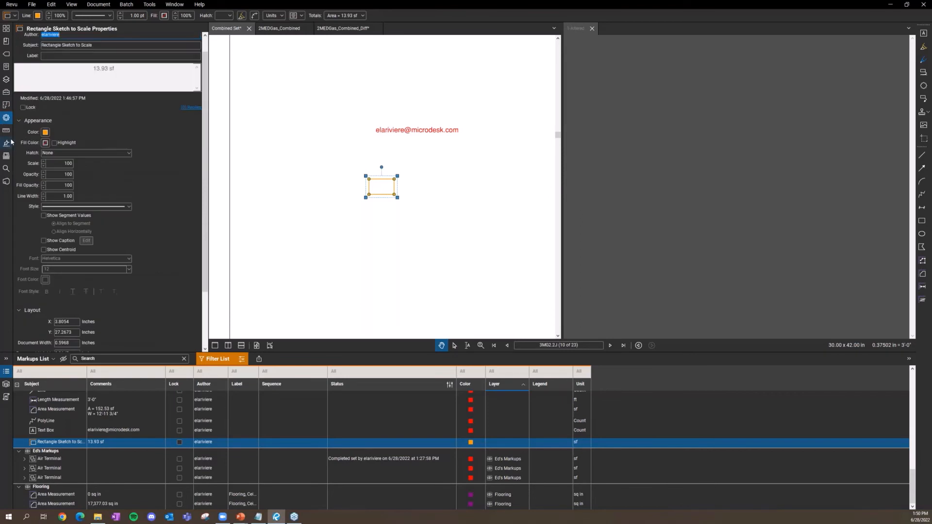
pyautogui.scroll(1, 155, 172)
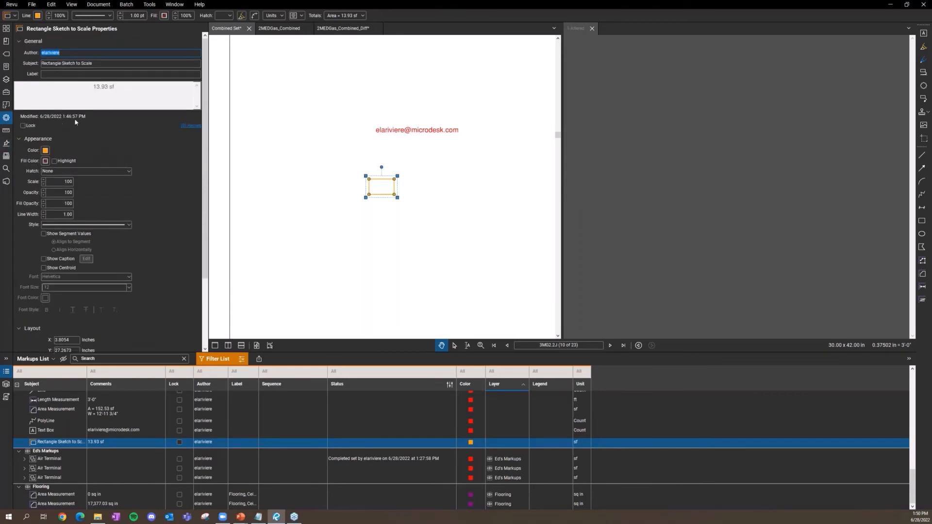
pyautogui.scroll(-2, 145, 223)
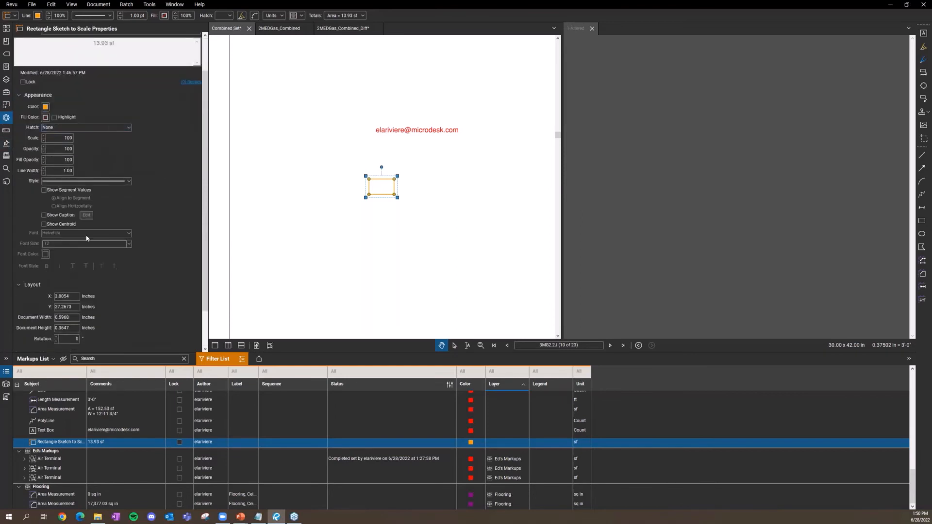
pyautogui.scroll(-2, 26, 263)
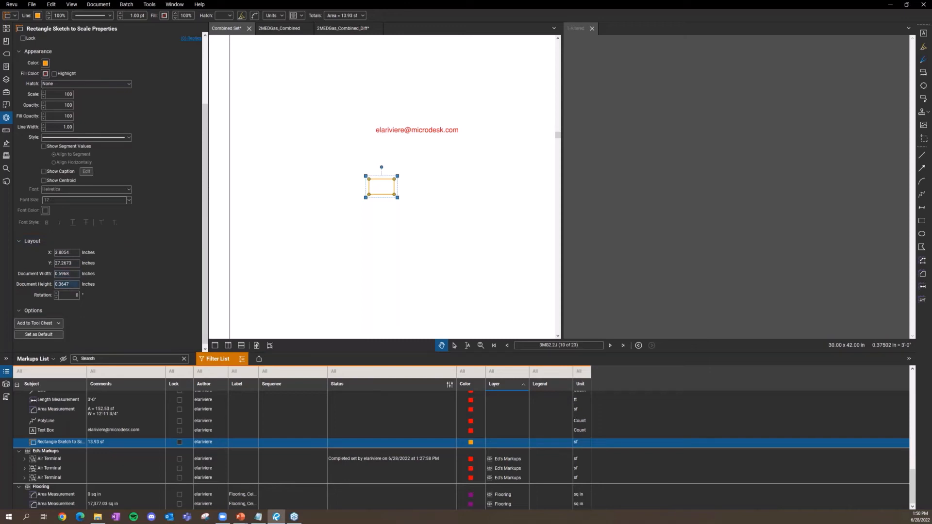
pyautogui.click(73, 284)
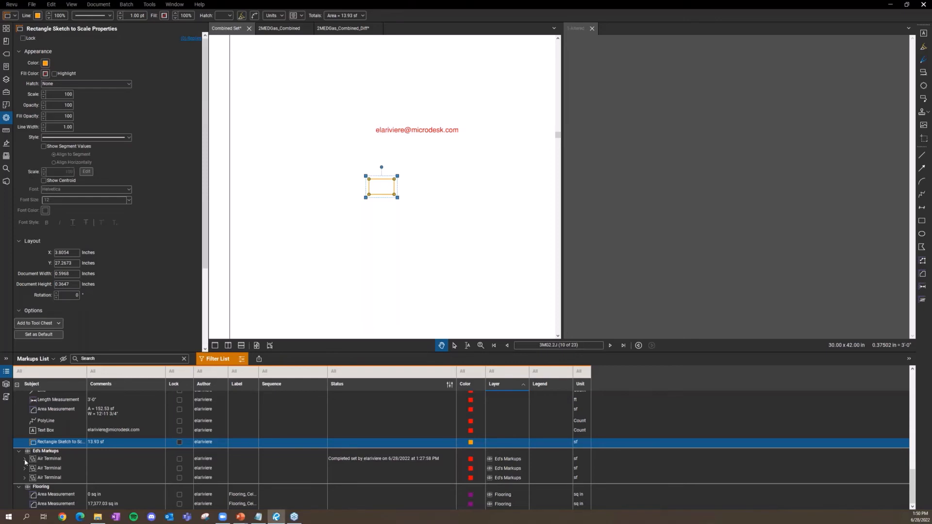
# Step: Zoom to the first Air Terminal group, select its Line then Rectangle, and show page thumbnails
pyautogui.doubleClick(48, 459)
pyautogui.click(57, 468)
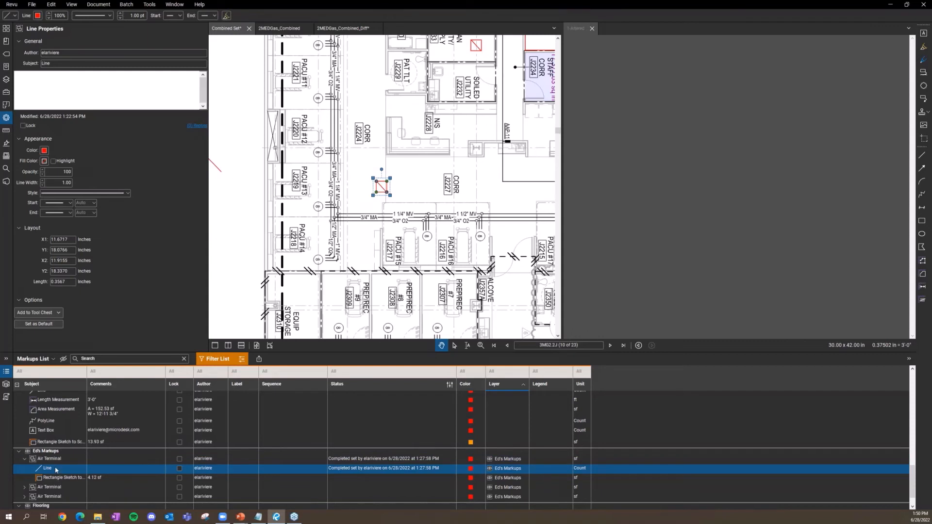
pyautogui.press('Down')
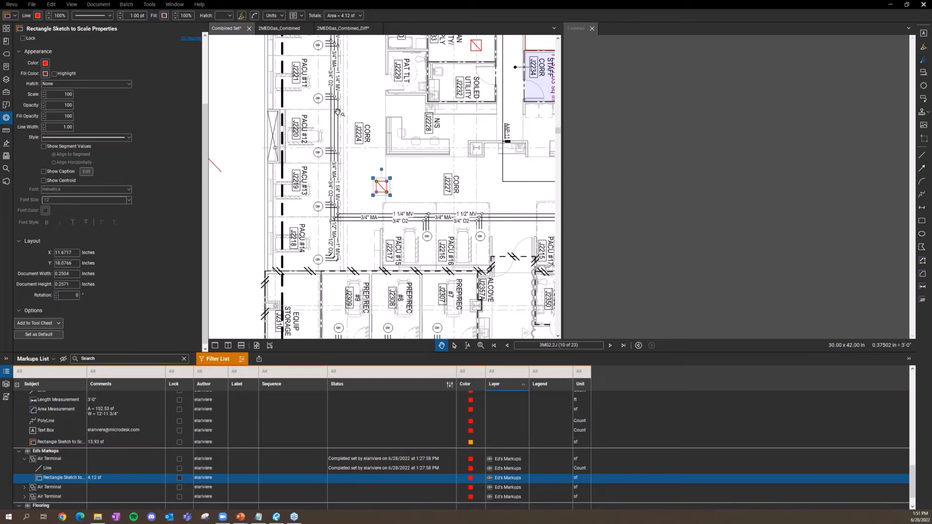
pyautogui.click(5, 28)
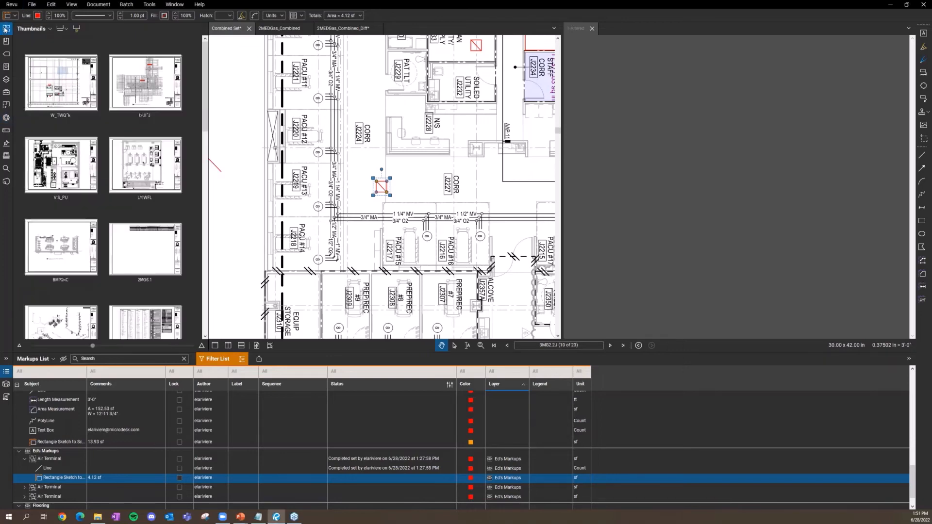
# Step: Go to sheet 2MG6.1, page 6 of 23, and zoom out until the whole page shows
pyautogui.click(148, 238)
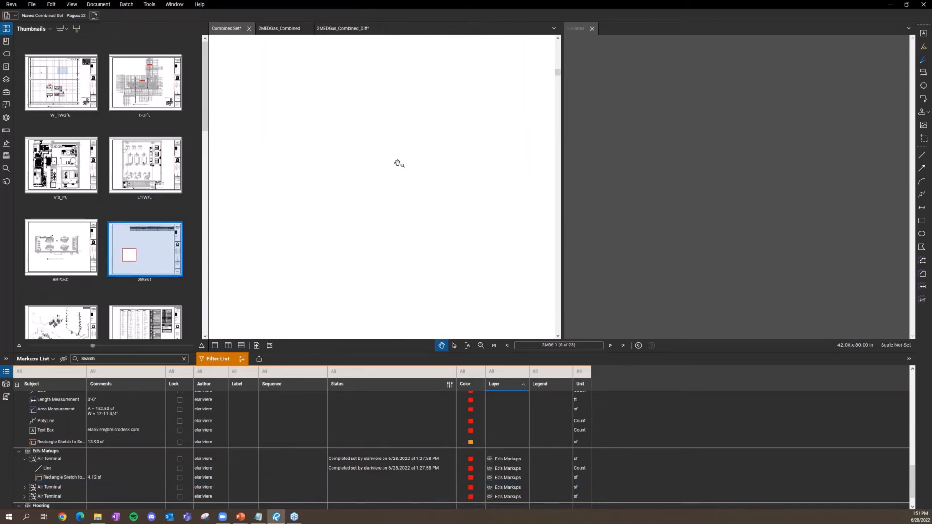
pyautogui.scroll(-2, 394, 162)
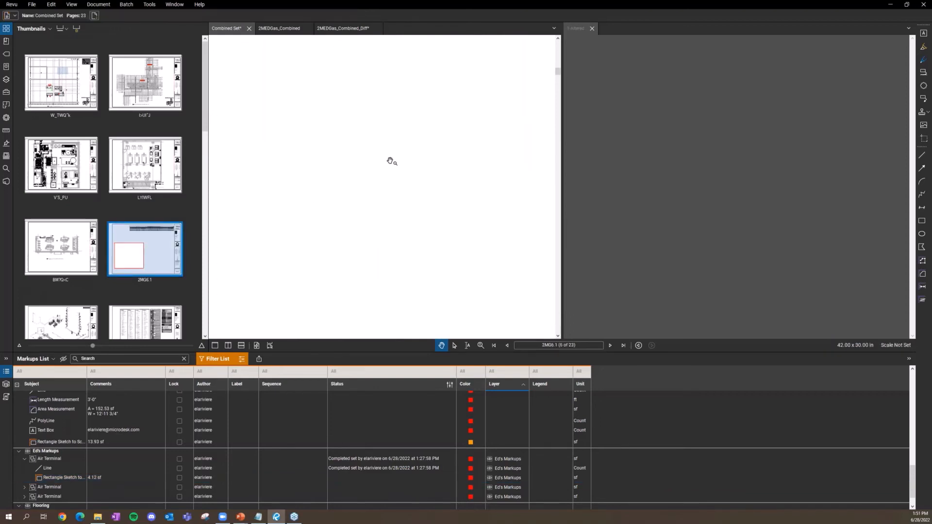
pyautogui.scroll(-2, 364, 167)
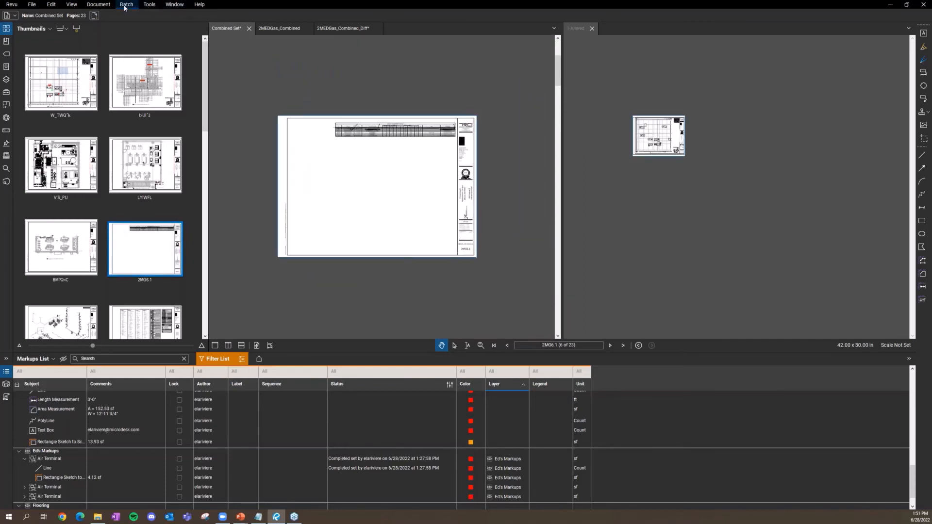
pyautogui.click(86, 5)
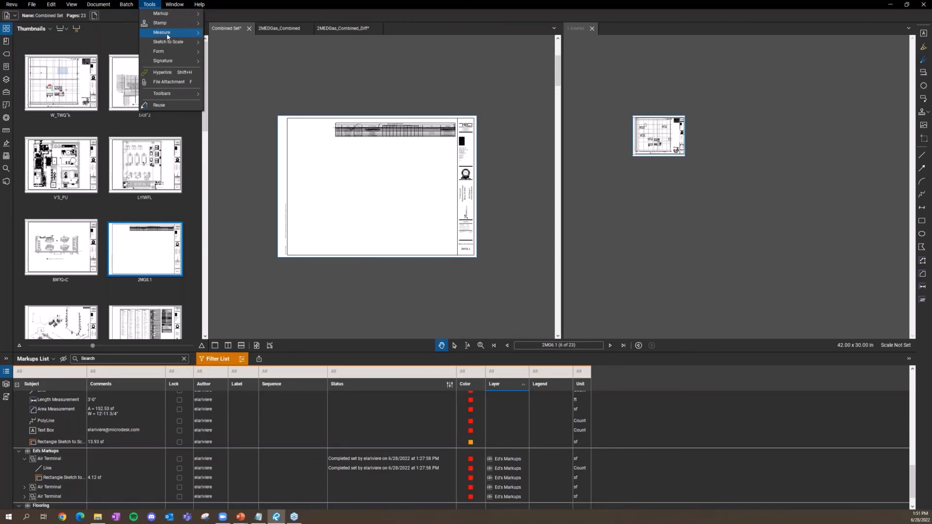
pyautogui.moveTo(173, 33)
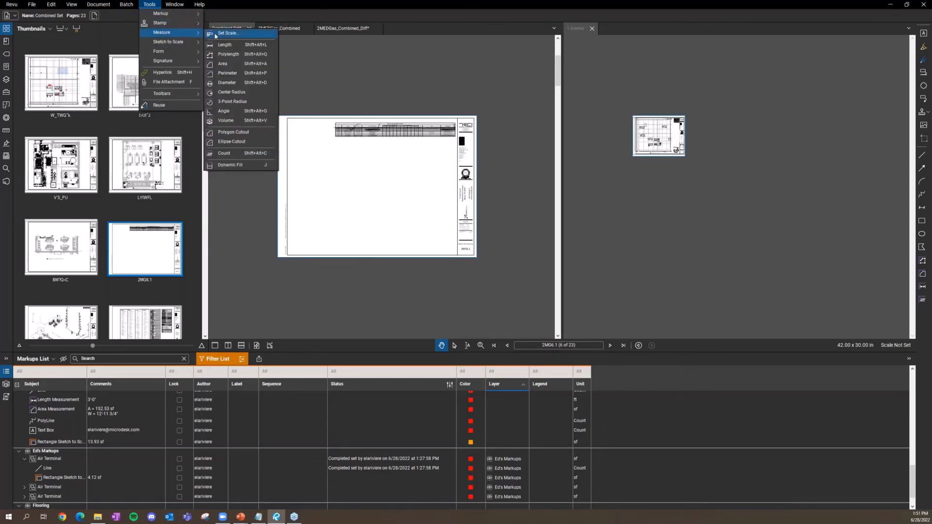
pyautogui.click(226, 64)
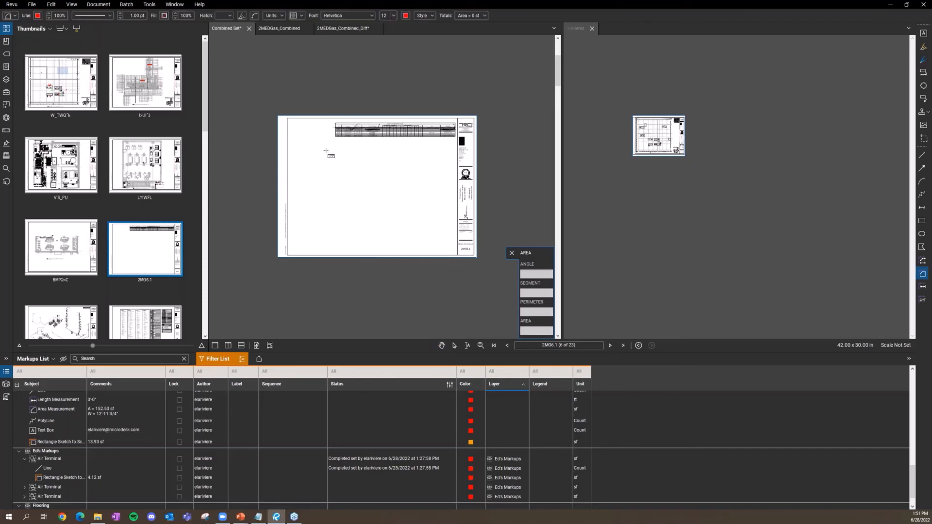
pyautogui.moveTo(305, 145); pyautogui.dragTo(364, 193)
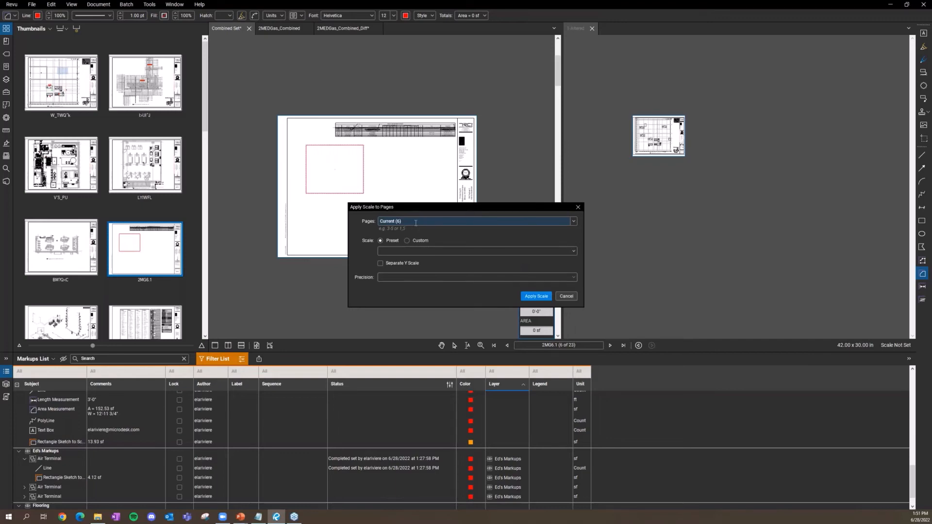
pyautogui.click(389, 221)
pyautogui.click(574, 222)
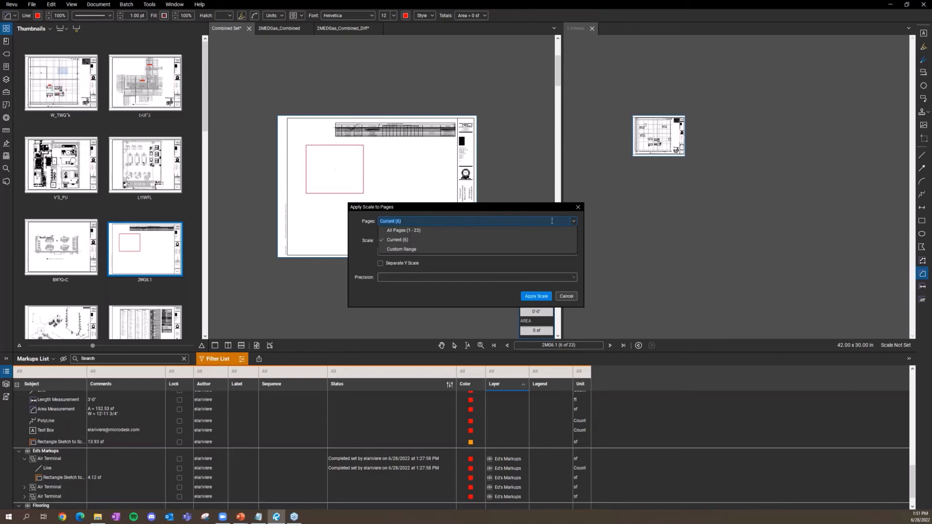
pyautogui.click(406, 239)
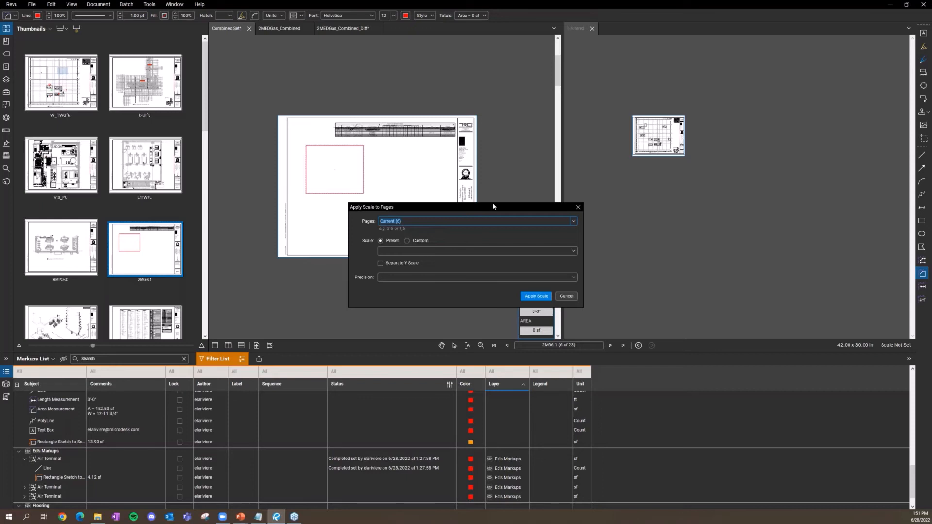
pyautogui.click(578, 207)
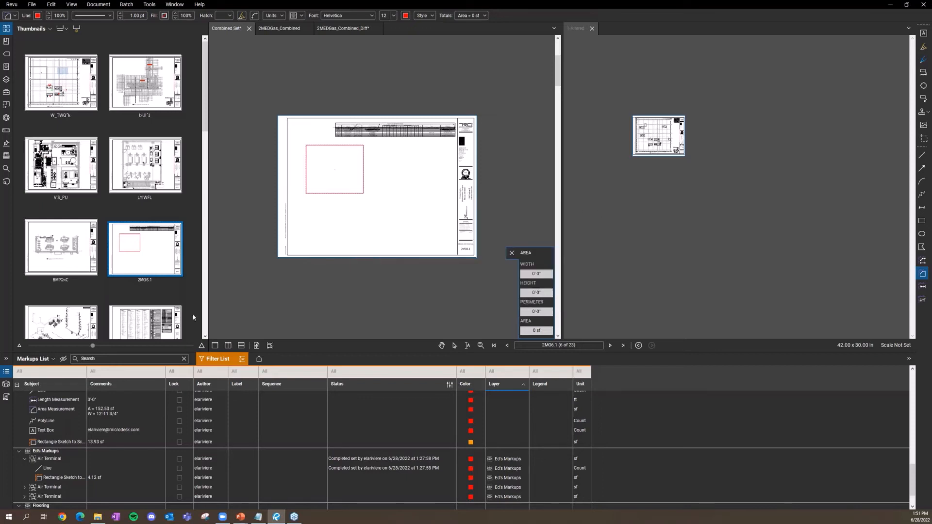
pyautogui.hotkey('ctrl', 'z')
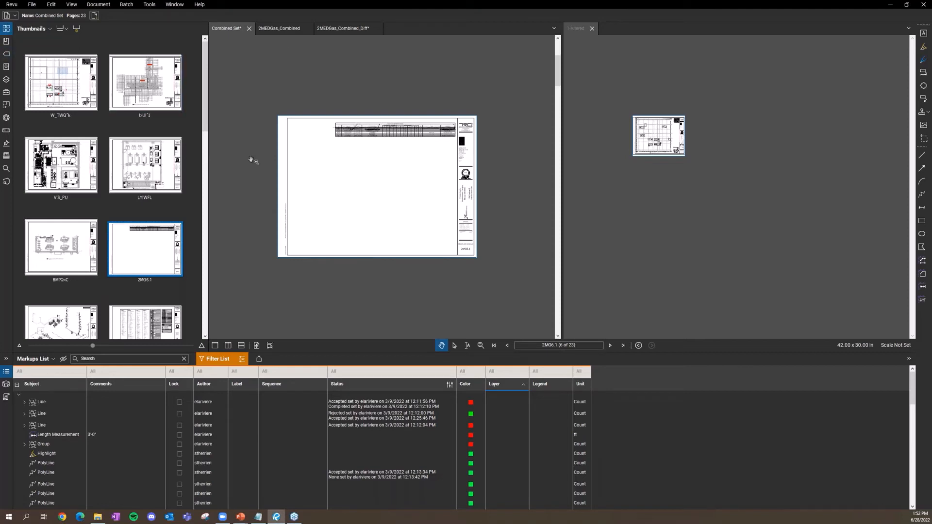
# Step: Cycle through the Properties and Layers panels, jump to page 1 zoomed in, and show the Tool Chest
pyautogui.click(6, 118)
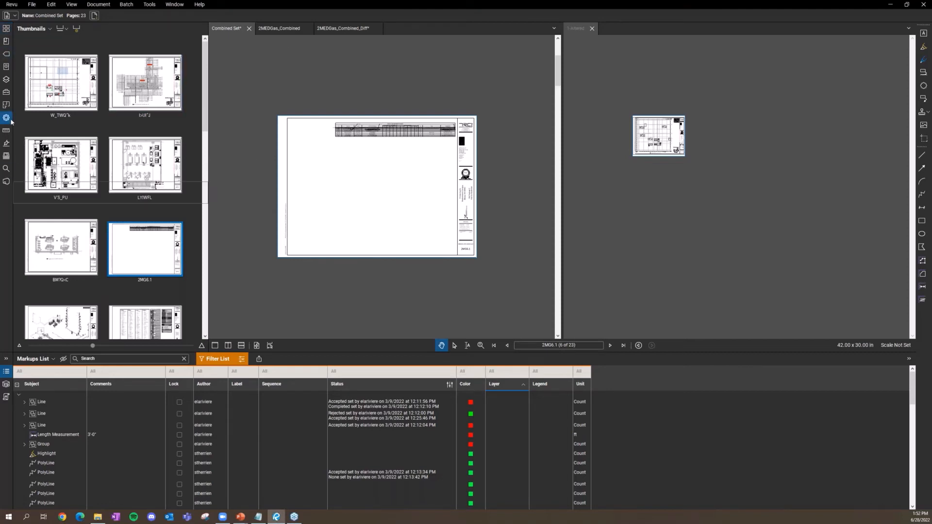
pyautogui.click(7, 81)
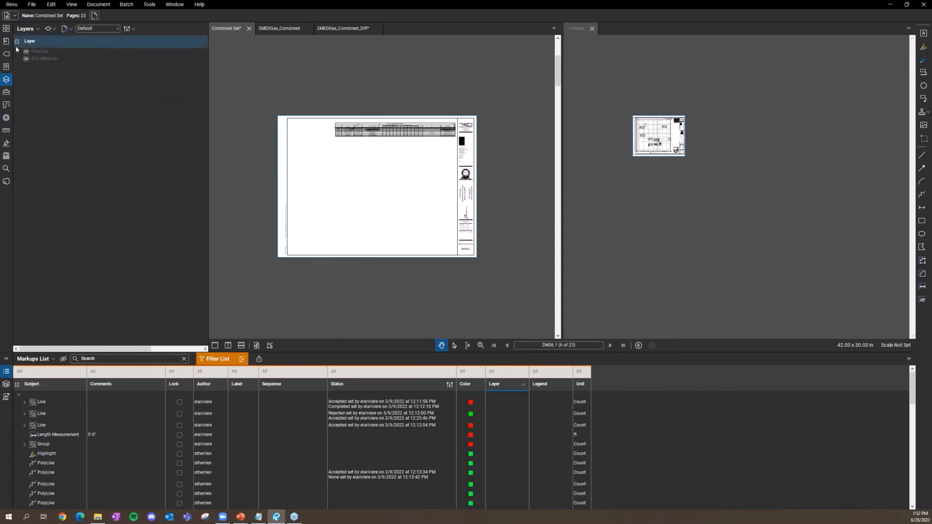
pyautogui.click(6, 30)
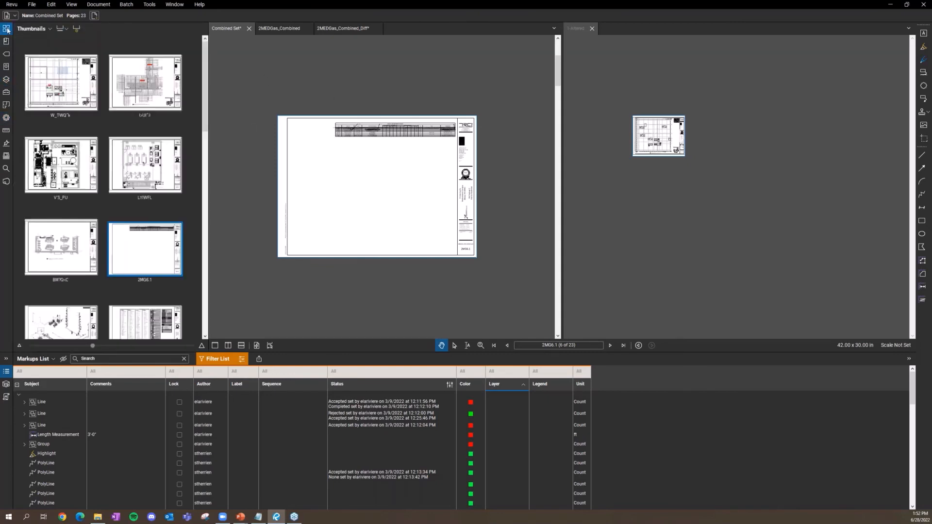
pyautogui.click(62, 93)
pyautogui.scroll(5, 333, 153)
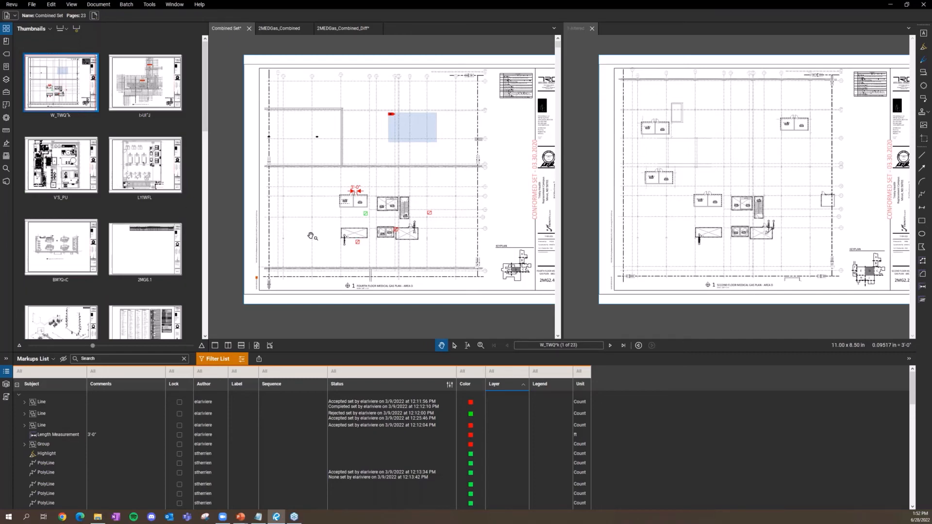
pyautogui.click(6, 118)
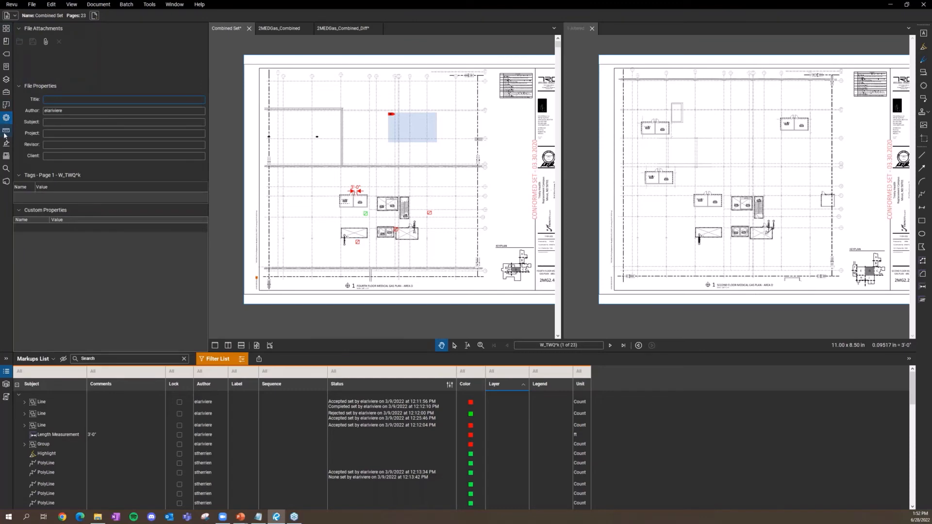
pyautogui.click(3, 94)
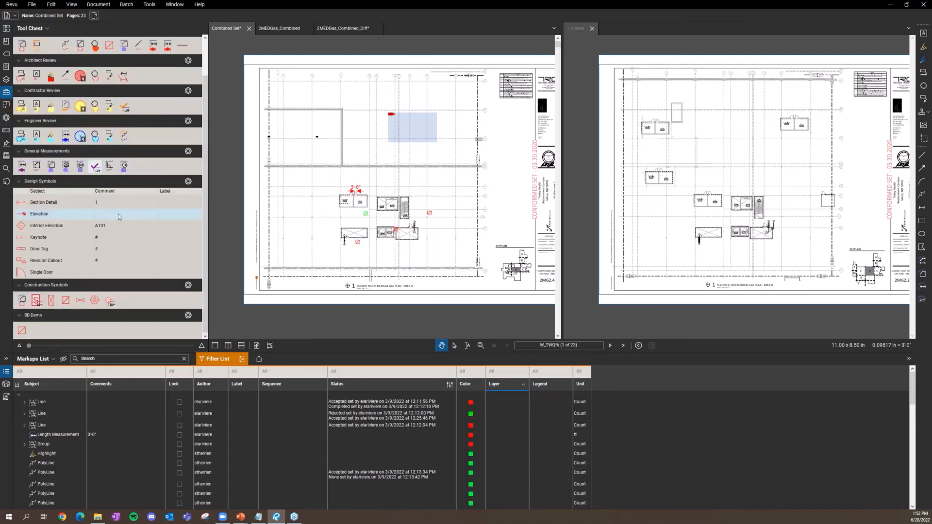
# Step: Scroll the Tool Chest, then switch to the Bookmarks list of the Combined Set's sheets
pyautogui.scroll(1, 118, 214)
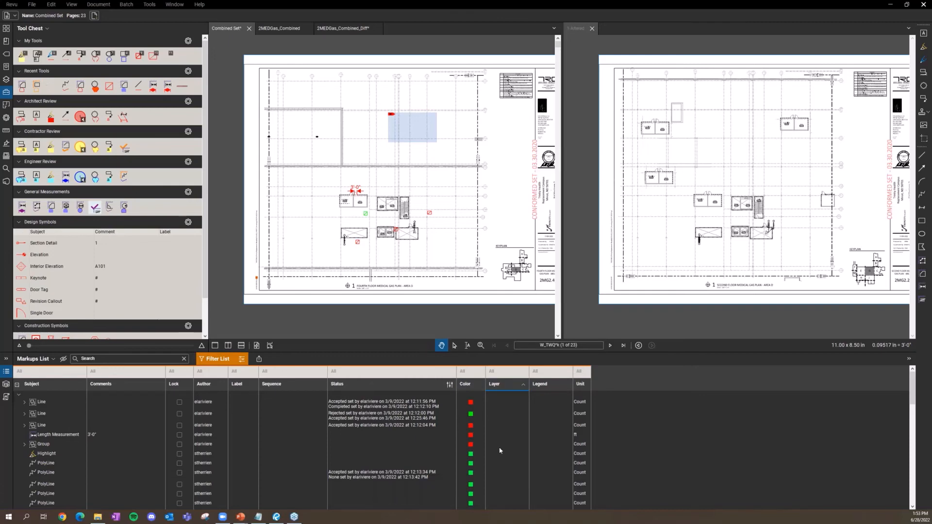
pyautogui.click(5, 42)
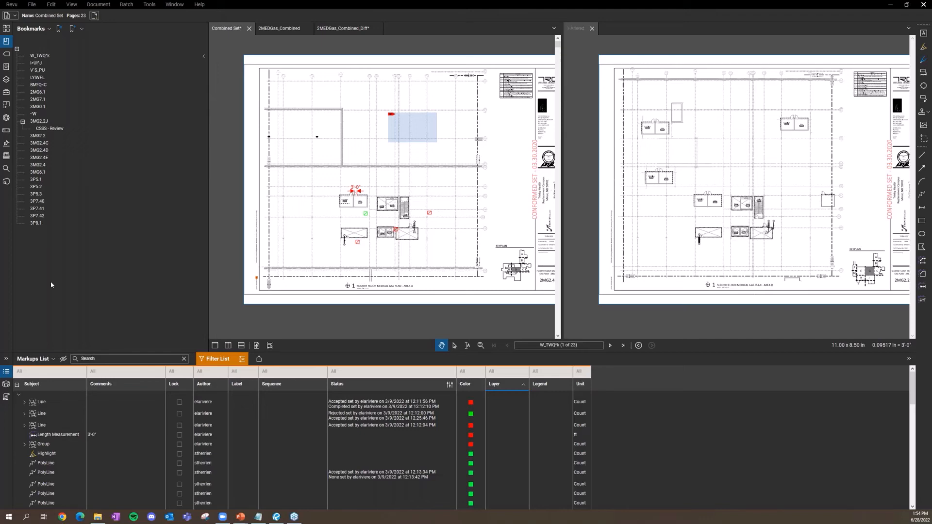
pyautogui.click(155, 5)
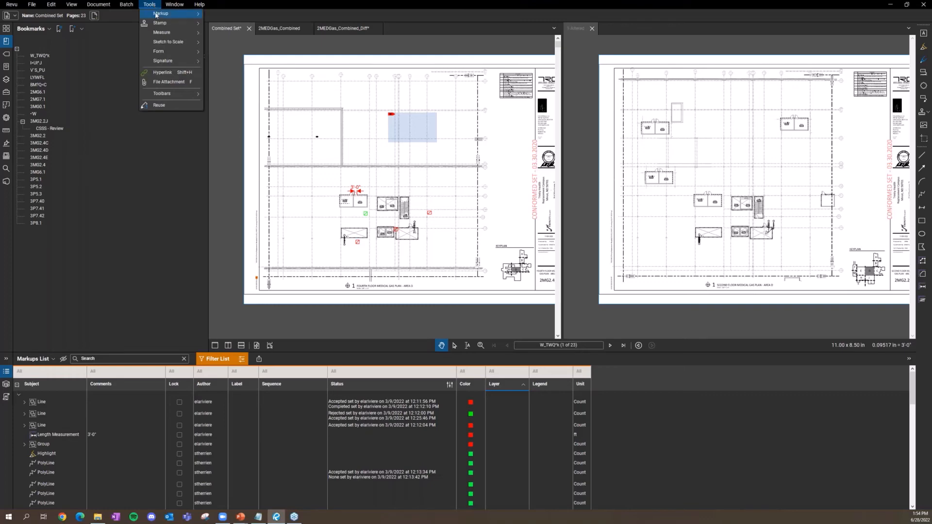
pyautogui.moveTo(157, 28)
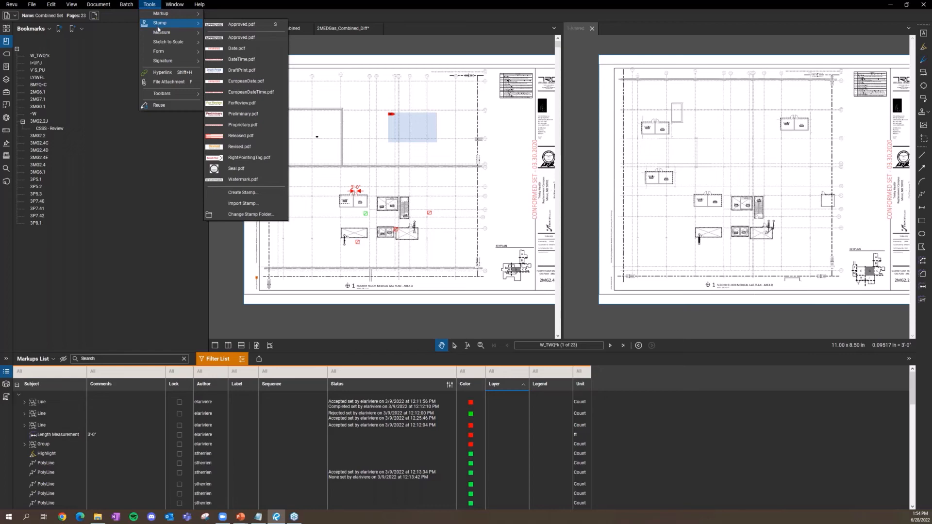
pyautogui.moveTo(177, 63)
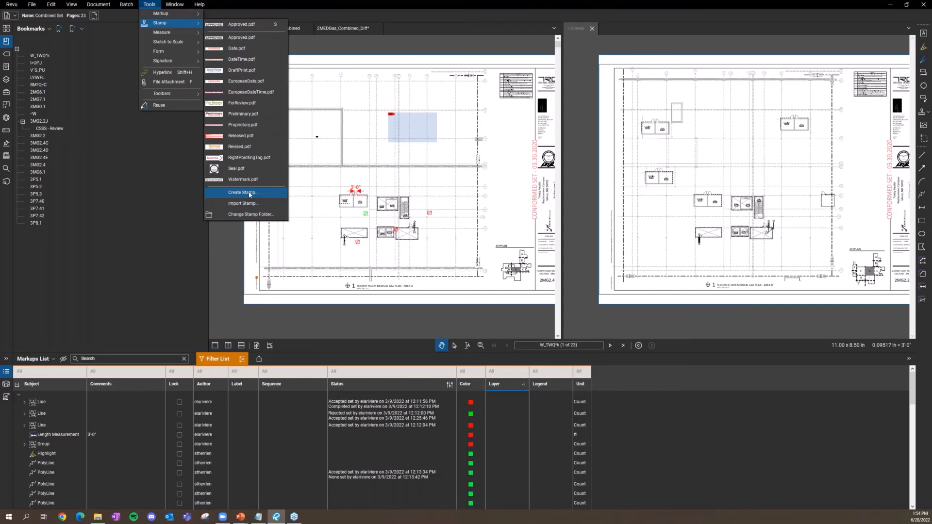
pyautogui.click(65, 282)
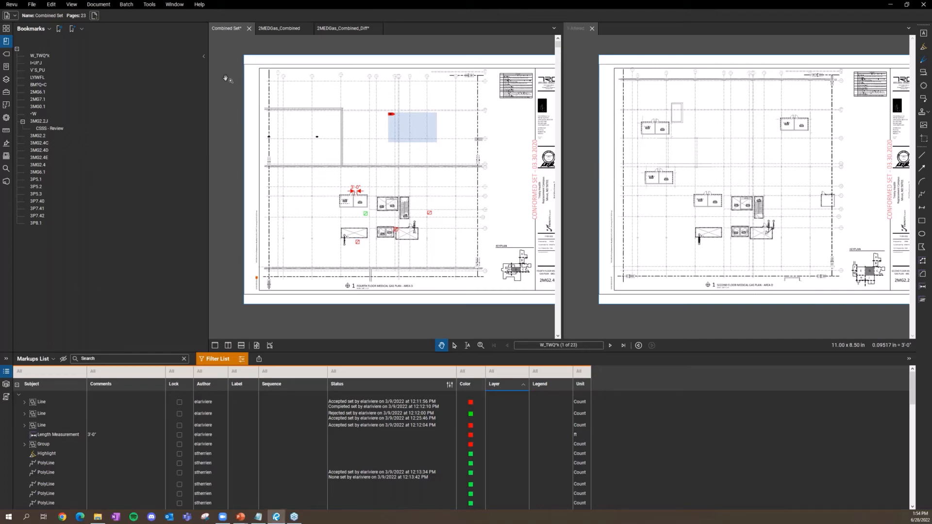
pyautogui.click(7, 55)
pyautogui.doubleClick(60, 39)
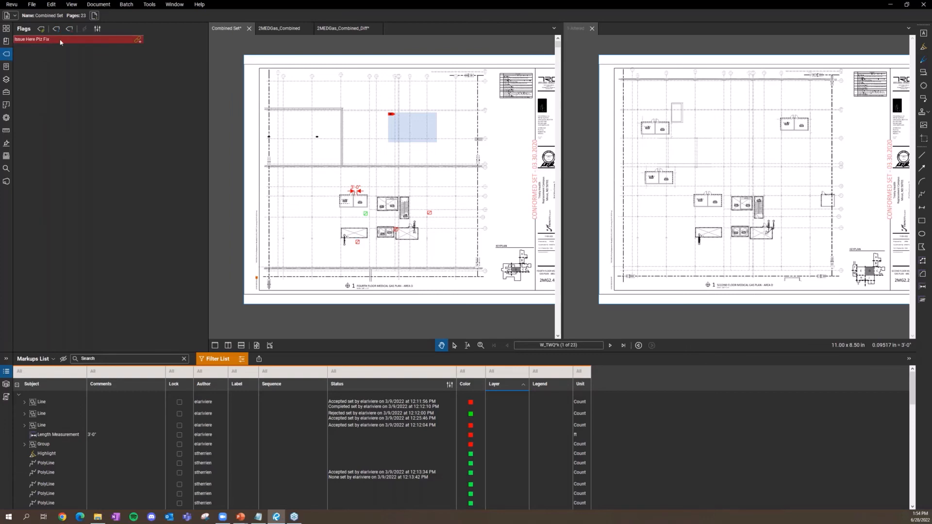
pyautogui.rightClick(60, 38)
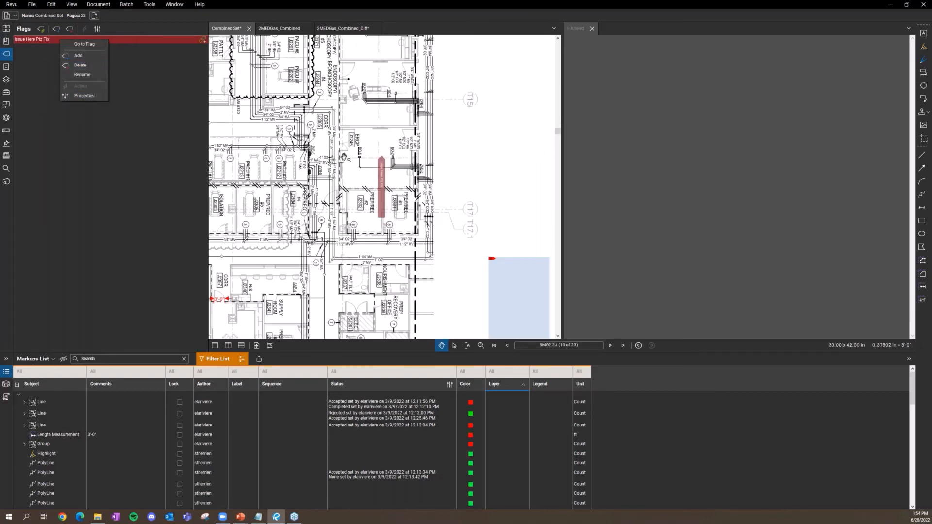
pyautogui.click(372, 176)
pyautogui.click(382, 193)
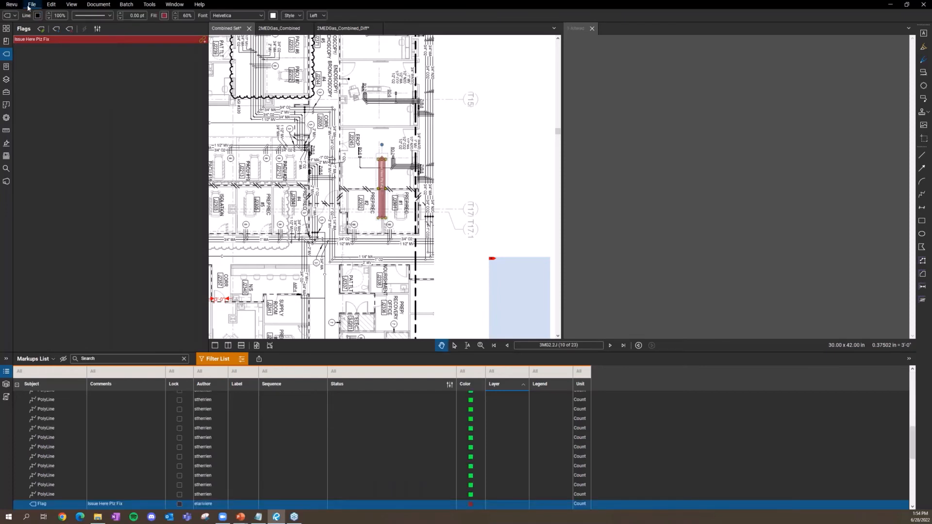
pyautogui.click(9, 5)
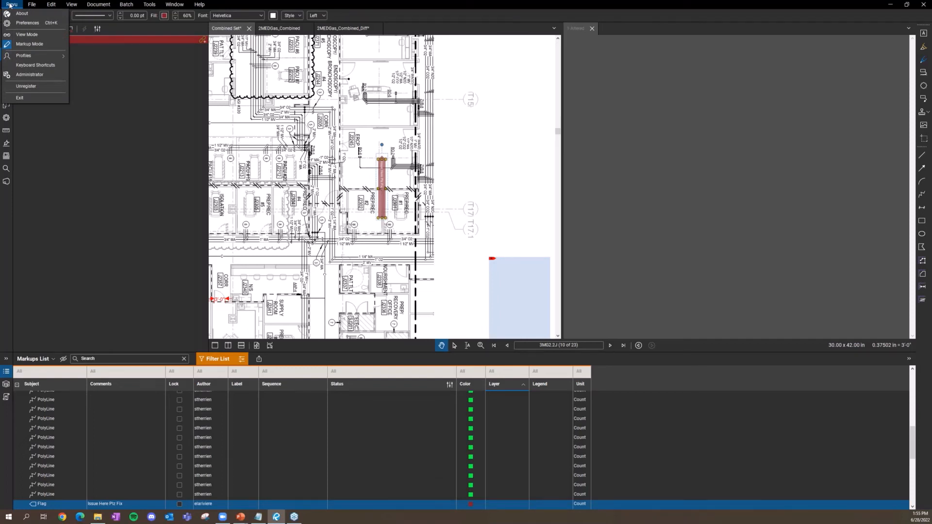
pyautogui.click(9, 4)
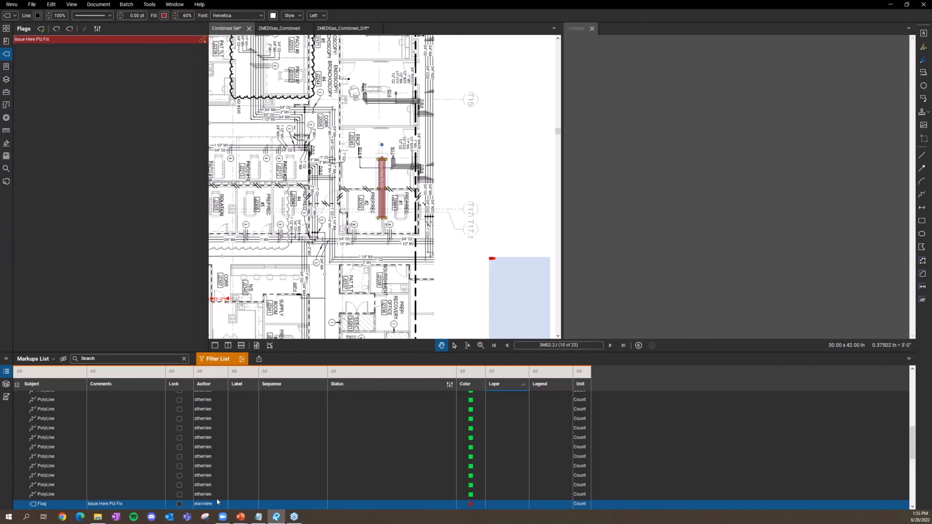
# Step: Jump to the PolyLine markups on page 9 and select a run of seven of them
pyautogui.click(52, 466)
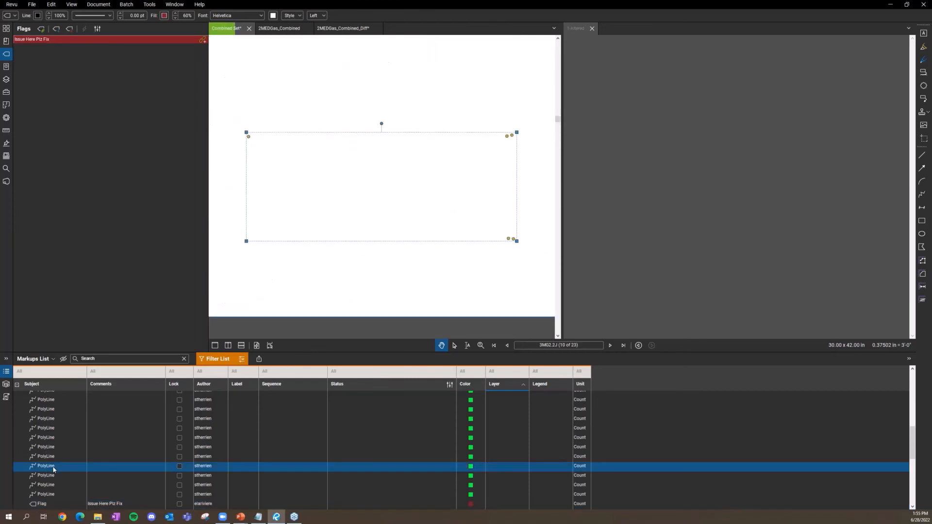
pyautogui.keyDown('shift'); pyautogui.click(49, 413); pyautogui.keyUp('shift')
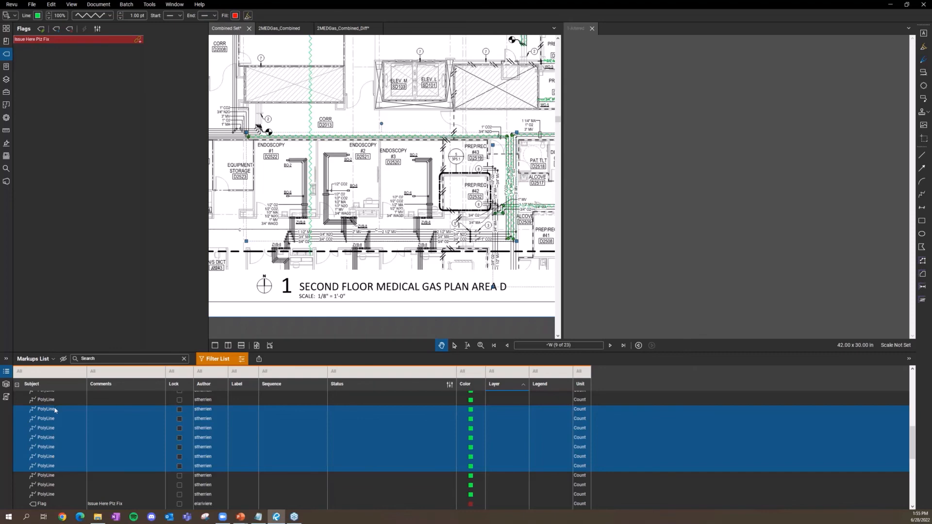
pyautogui.click(62, 408)
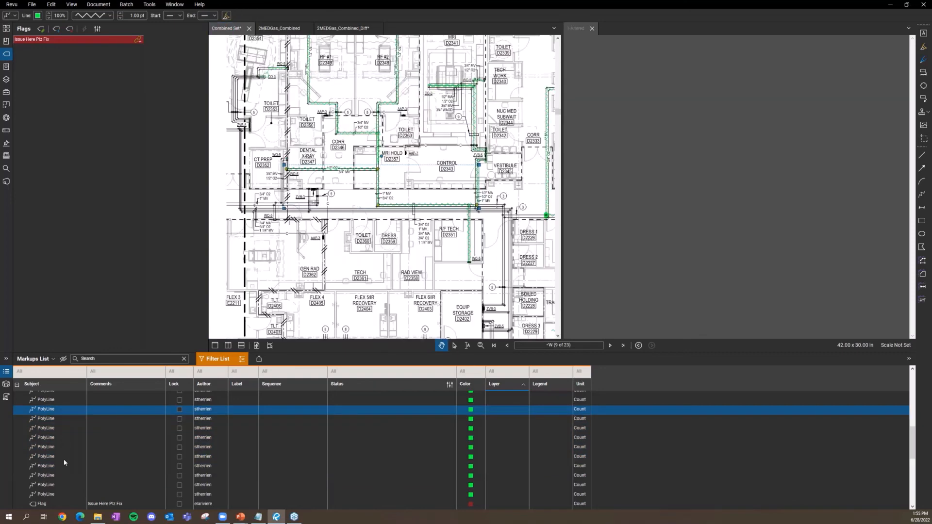
pyautogui.keyDown('shift'); pyautogui.click(63, 468); pyautogui.keyUp('shift')
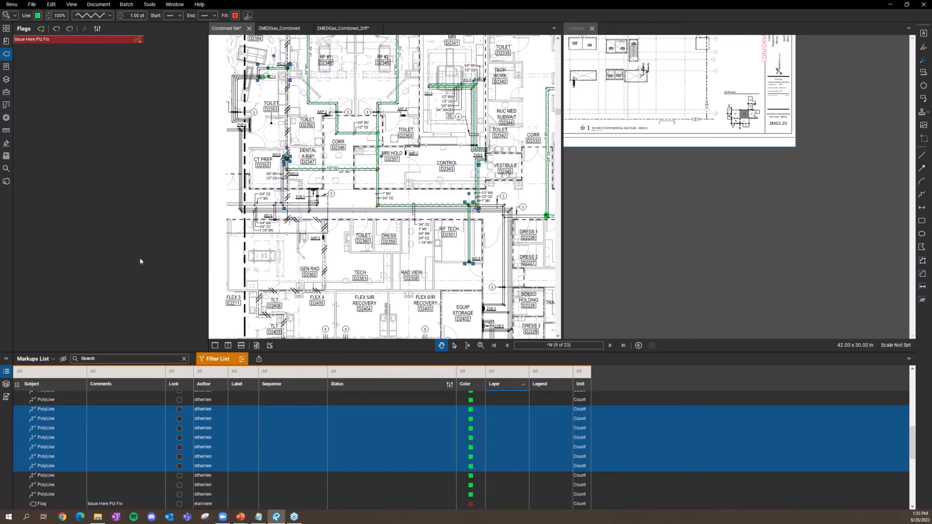
# Step: Clear the PolyLine selection and zoom out to view the whole sheet 3MG2.2J
pyautogui.click(371, 277)
pyautogui.scroll(-3, 371, 276)
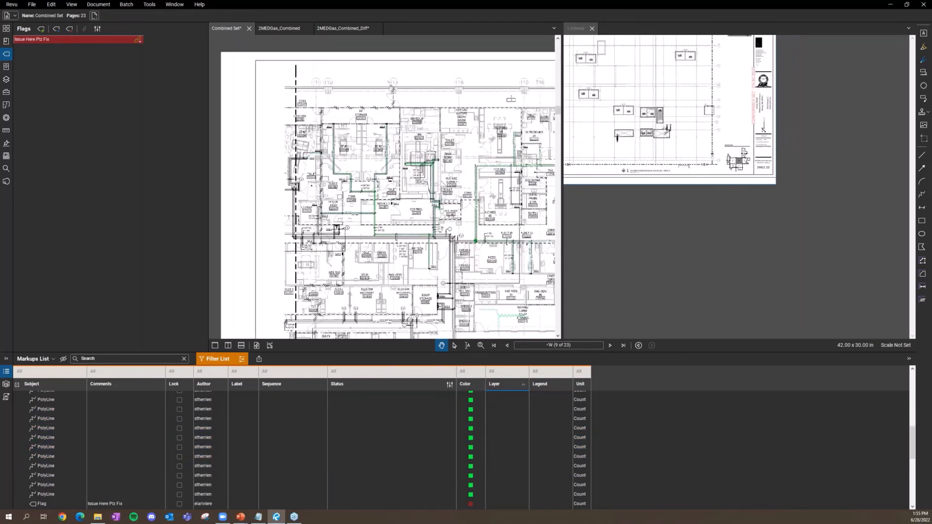
pyautogui.scroll(-4, 372, 277)
pyautogui.moveTo(371, 277); pyautogui.dragTo(294, 164)
pyautogui.scroll(-1, 293, 165)
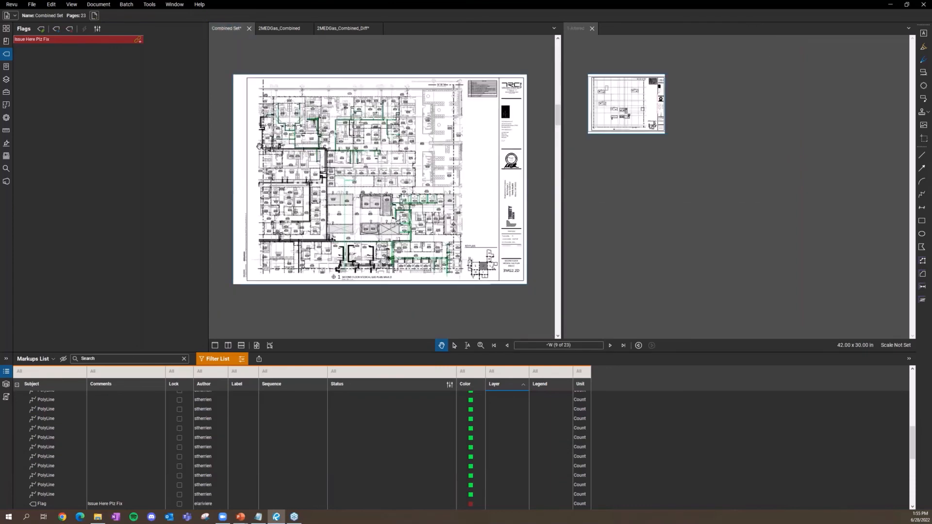
# Step: Browse the File and Edit menus, then open Document > Flatten for all markups on pages 1–23
pyautogui.click(35, 7)
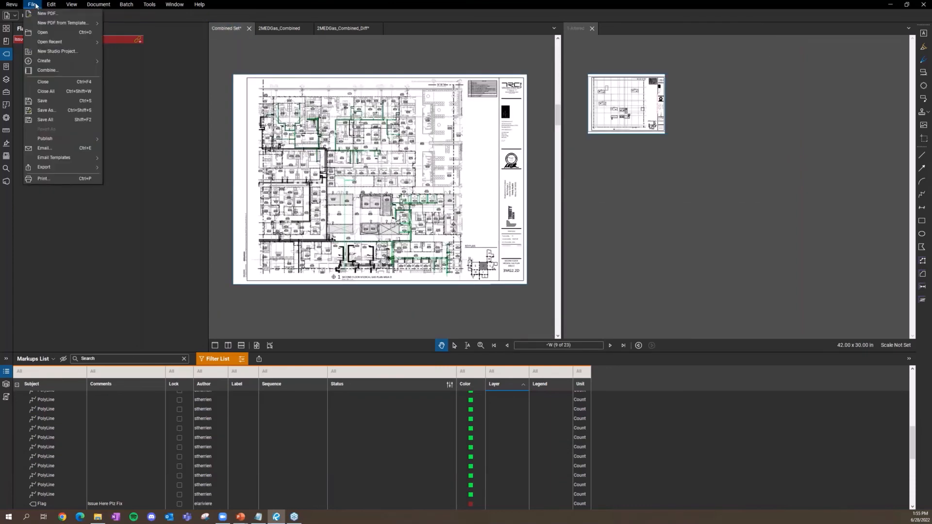
pyautogui.click(52, 5)
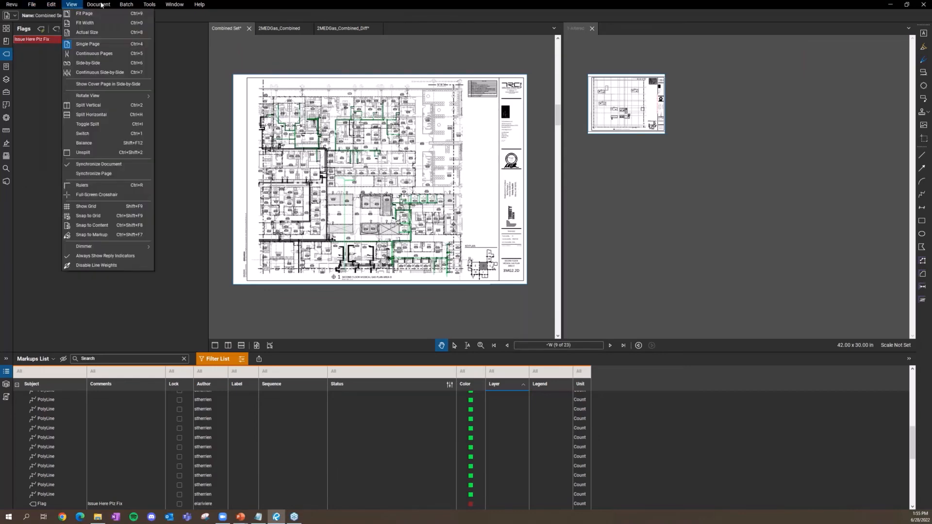
pyautogui.moveTo(101, 5)
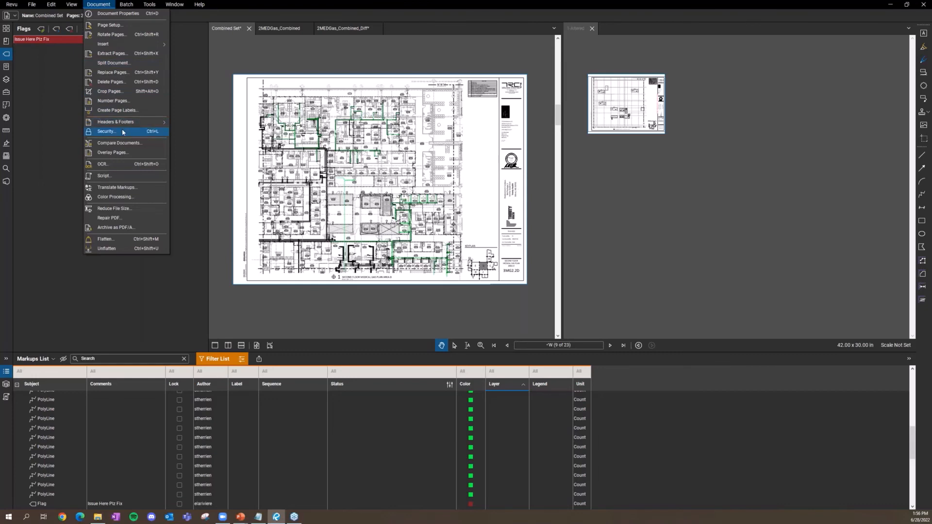
pyautogui.click(127, 239)
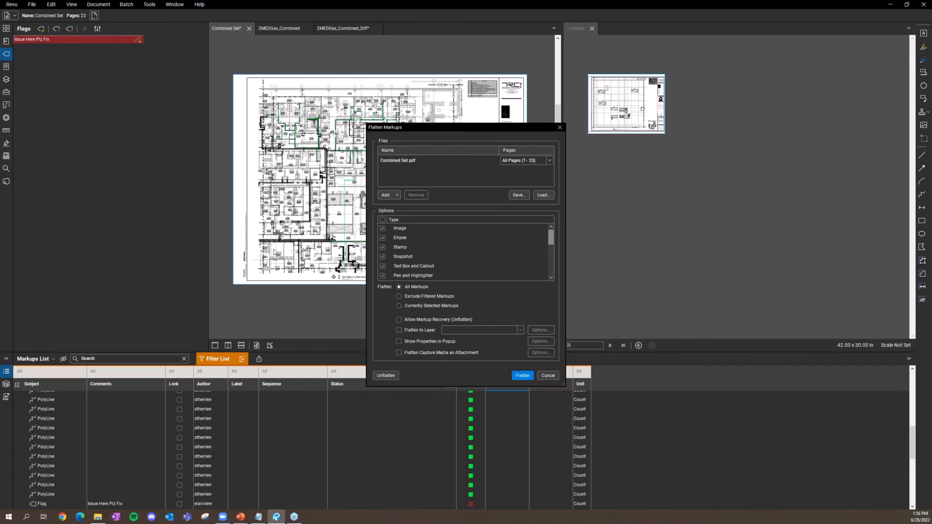
# Step: Close the Flatten Markups dialog without flattening anything
pyautogui.click(560, 127)
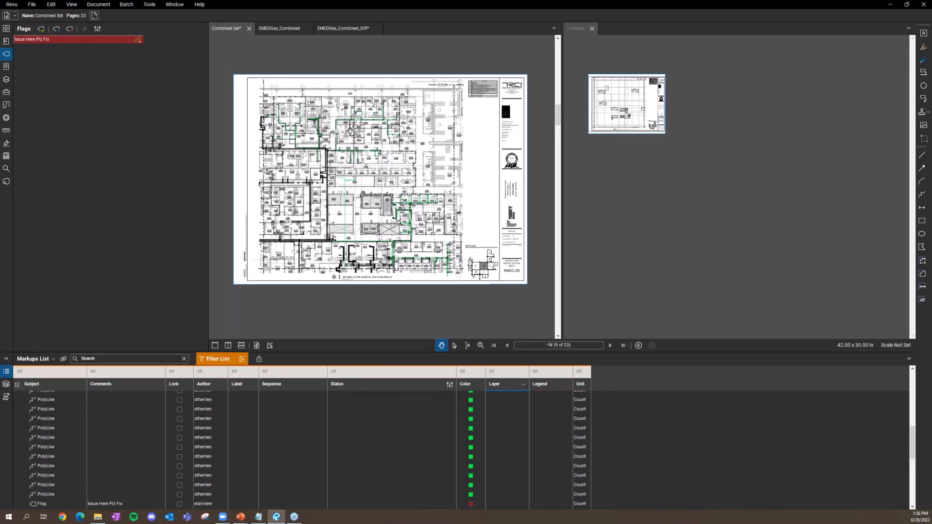
# Step: Zoom into the room label and open Document > Reduce File Size for the 17,247 KB Combined Set.pdf
pyautogui.scroll(5, 352, 131)
pyautogui.scroll(6, 315, 168)
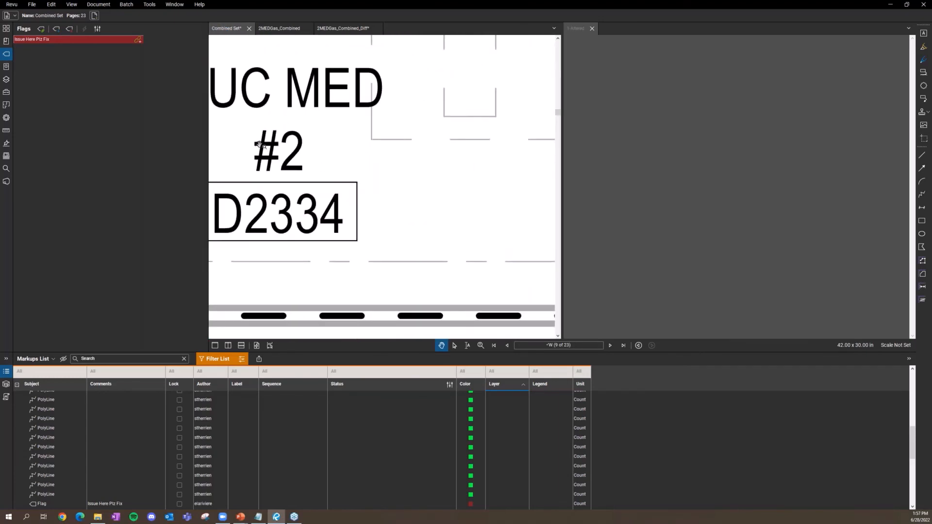
pyautogui.scroll(3, 321, 164)
pyautogui.scroll(2, 321, 156)
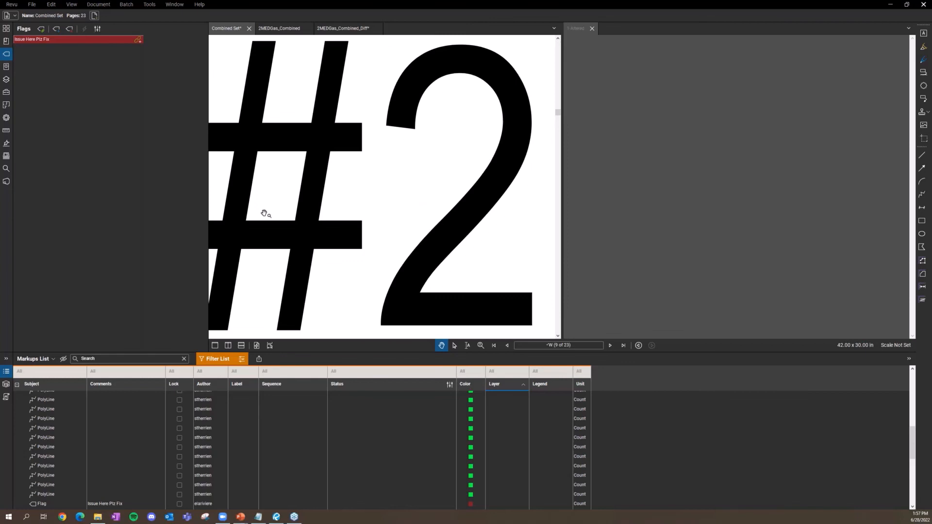
pyautogui.click(96, 5)
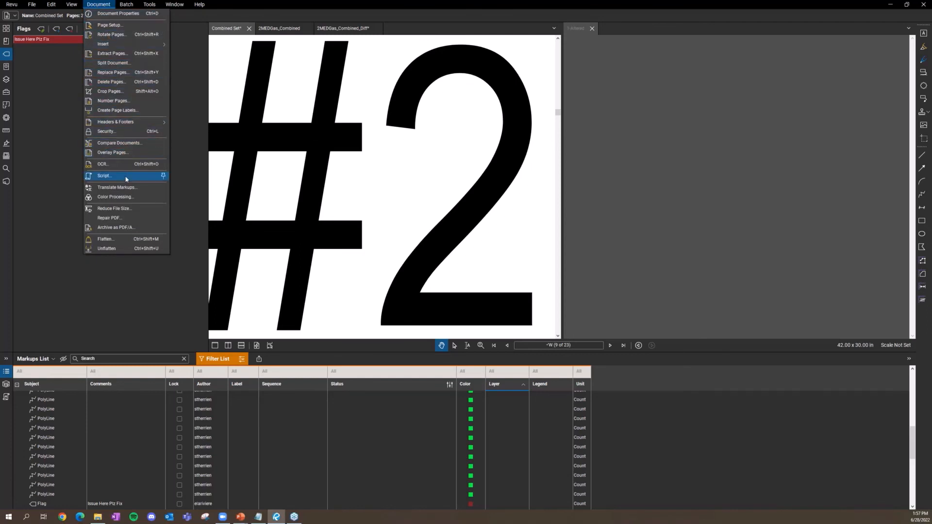
pyautogui.click(129, 216)
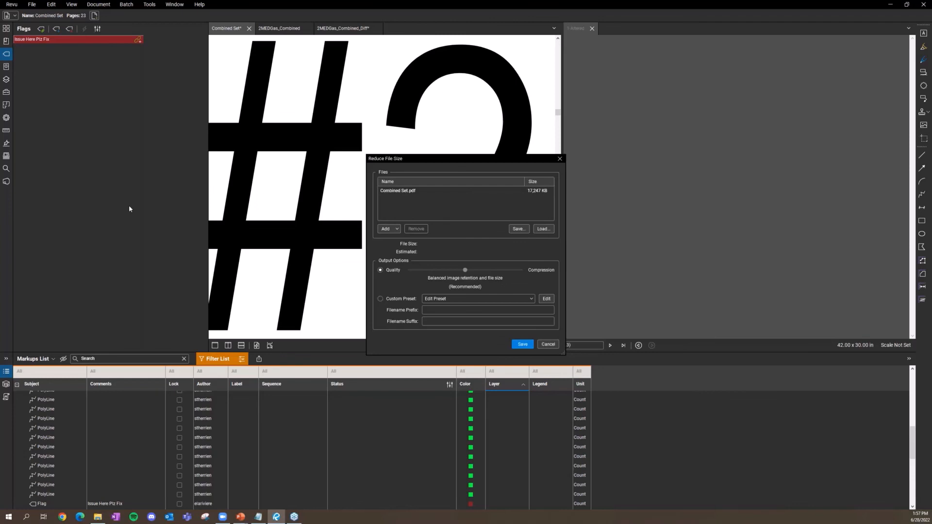
# Step: Switch Combined Set.pdf's reduction from the Quality slider to the custom Edit Preset
pyautogui.click(480, 298)
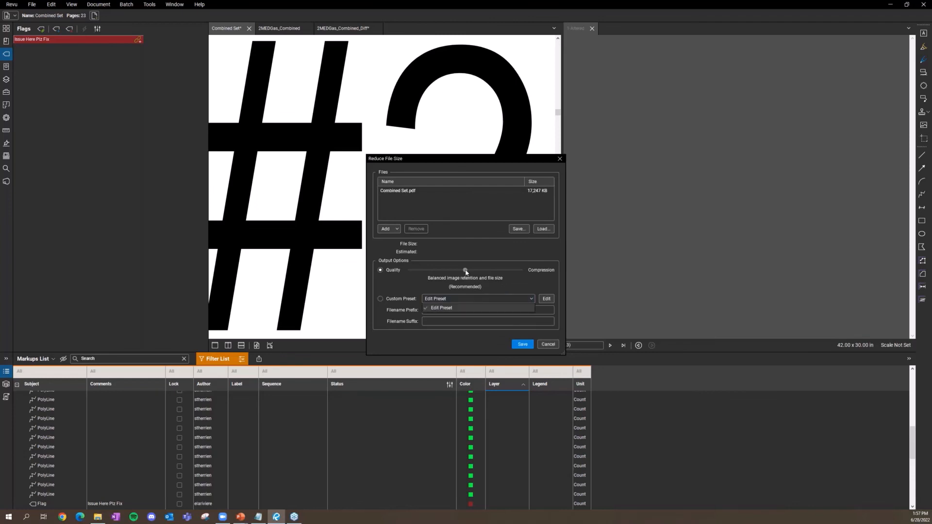
pyautogui.click(466, 272)
pyautogui.moveTo(465, 270)
pyautogui.mouseDown()
pyautogui.moveTo(525, 278)
pyautogui.moveTo(469, 279)
pyautogui.mouseUp()
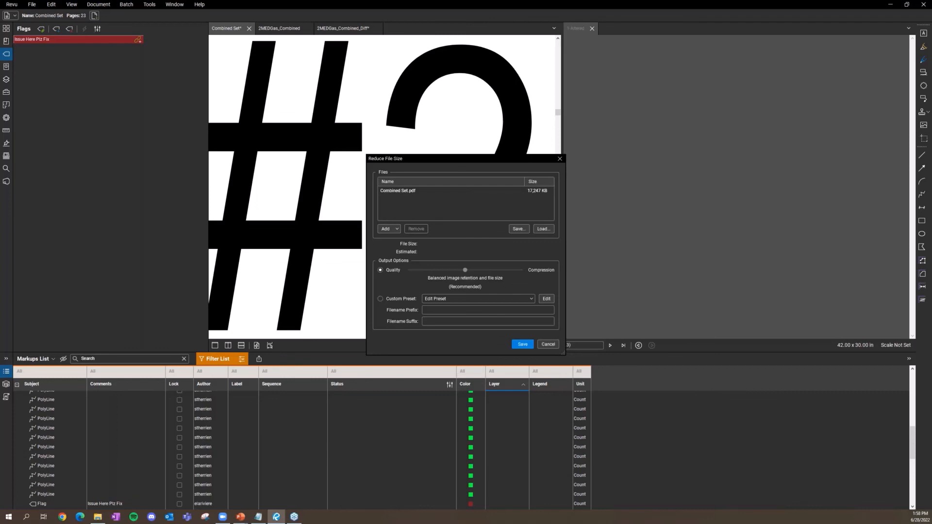
pyautogui.click(546, 296)
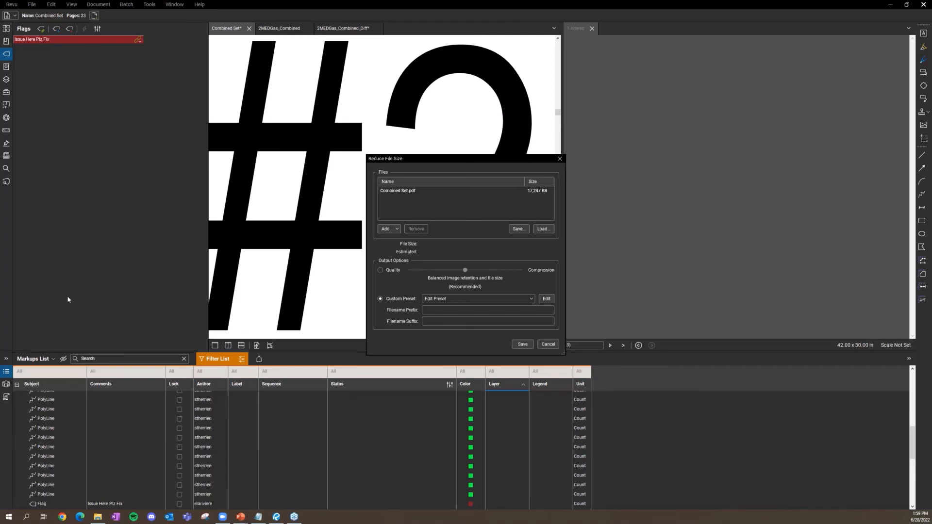
# Step: Review the custom settings, keeping Full Color images converted to JPEG at 150 maximum DPI
pyautogui.moveTo(49, 194); pyautogui.dragTo(334, 121)
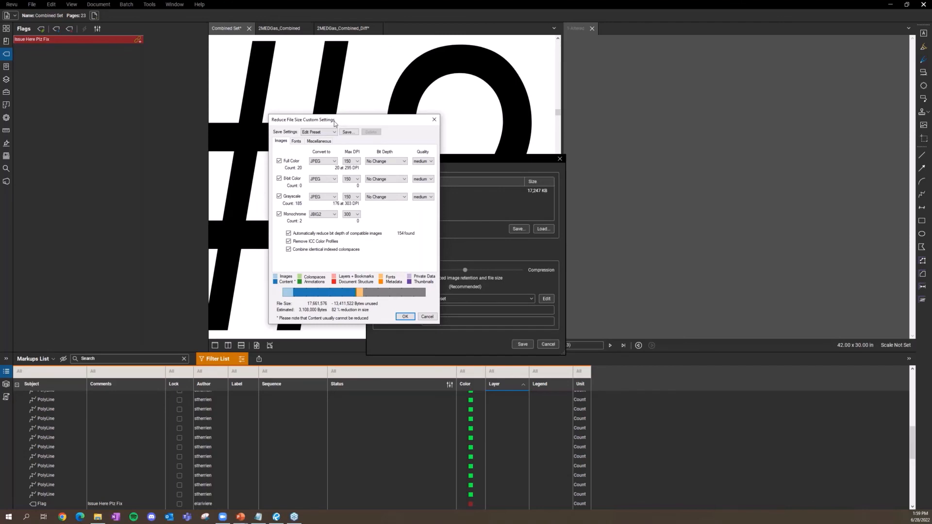
pyautogui.click(353, 159)
pyautogui.click(352, 162)
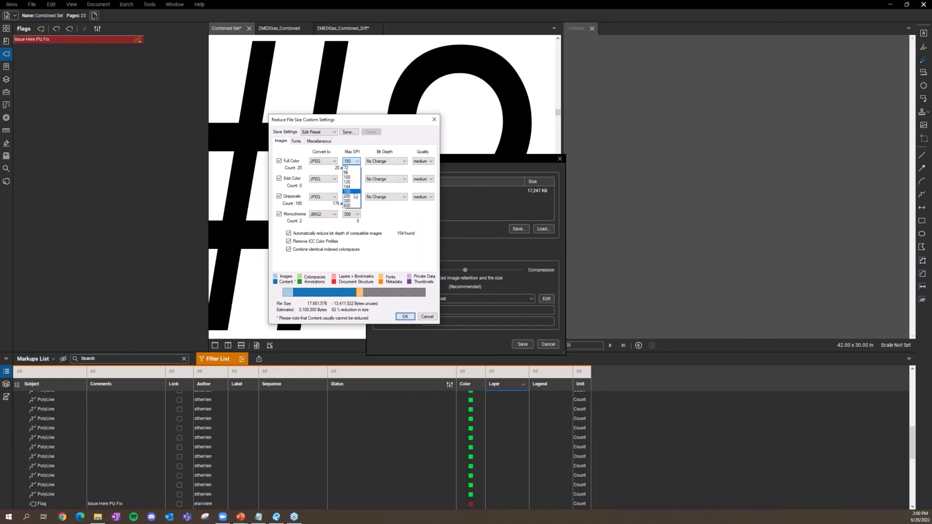
pyautogui.click(414, 241)
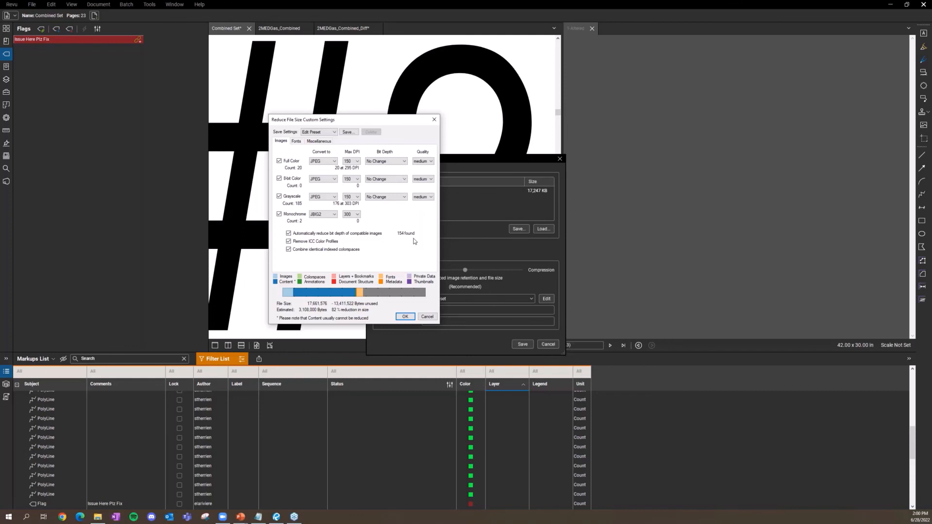
# Step: Close Custom Settings and Reduce File Size unsaved, then zoom out to page 9's whole floor plan
pyautogui.click(433, 119)
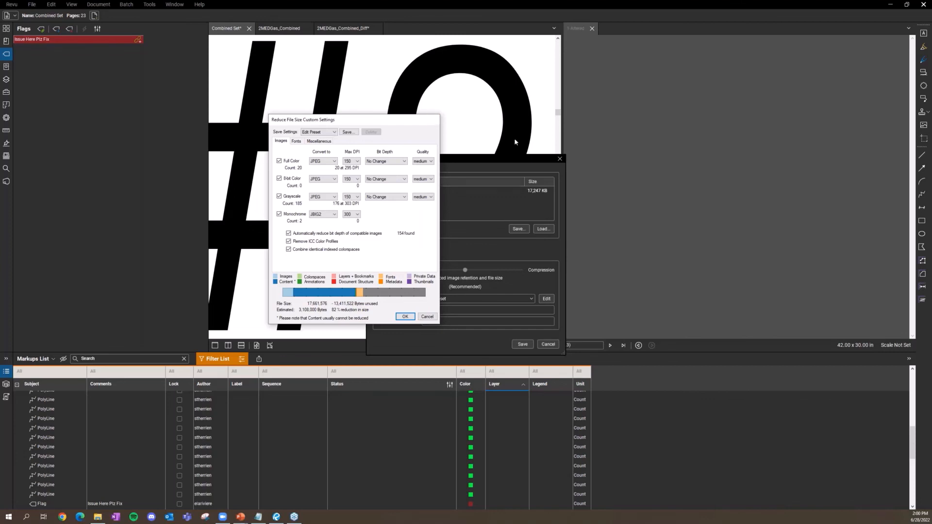
pyautogui.click(560, 159)
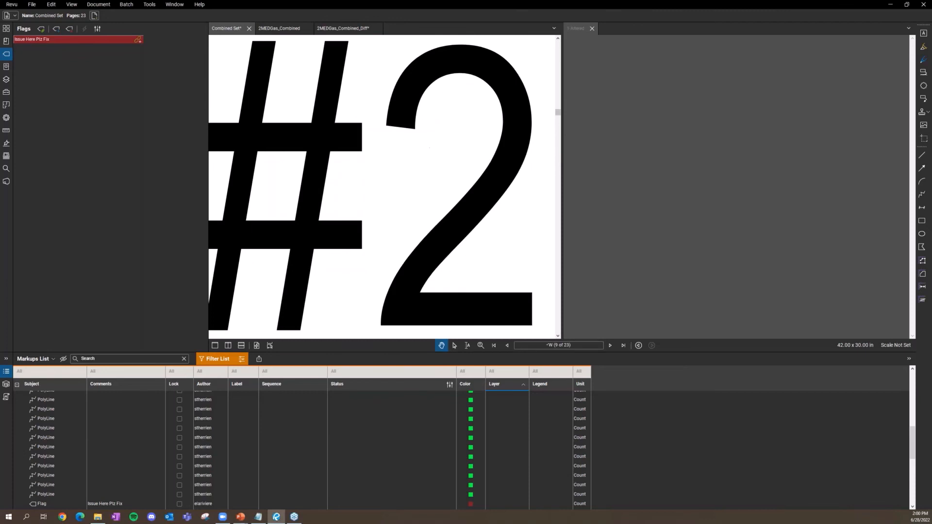
pyautogui.scroll(-3, 421, 136)
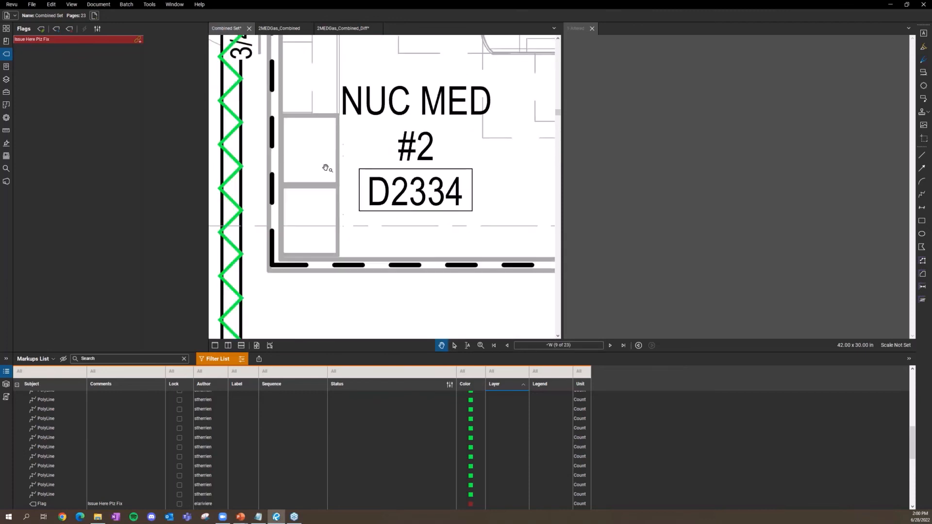
pyautogui.scroll(5, 334, 164)
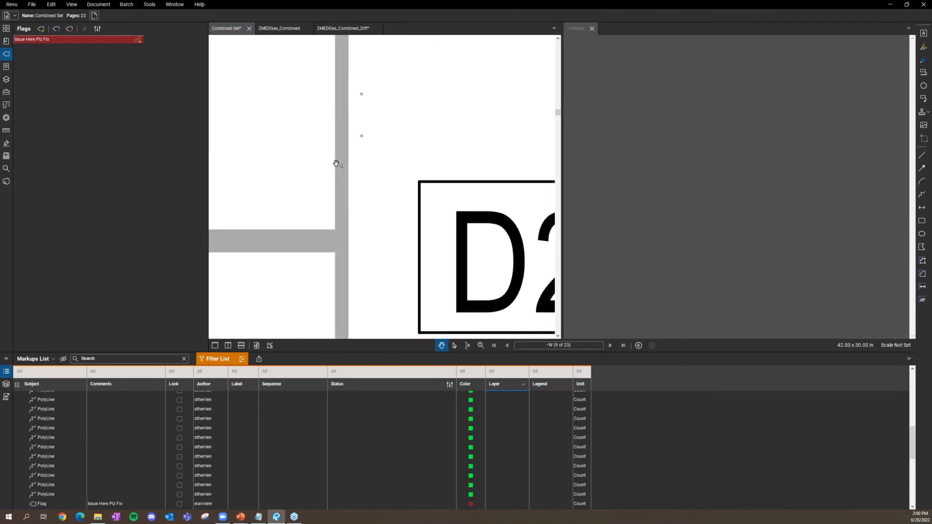
pyautogui.scroll(-6, 372, 164)
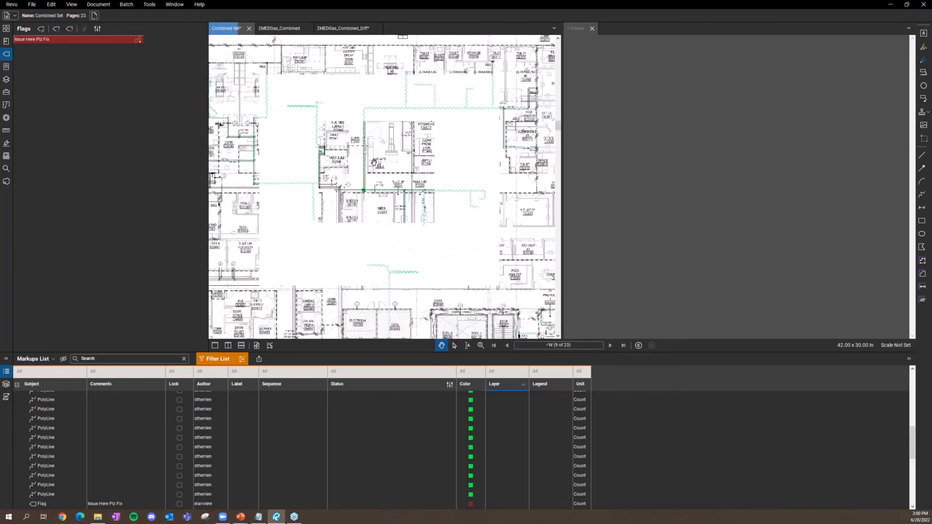
pyautogui.scroll(-3, 374, 162)
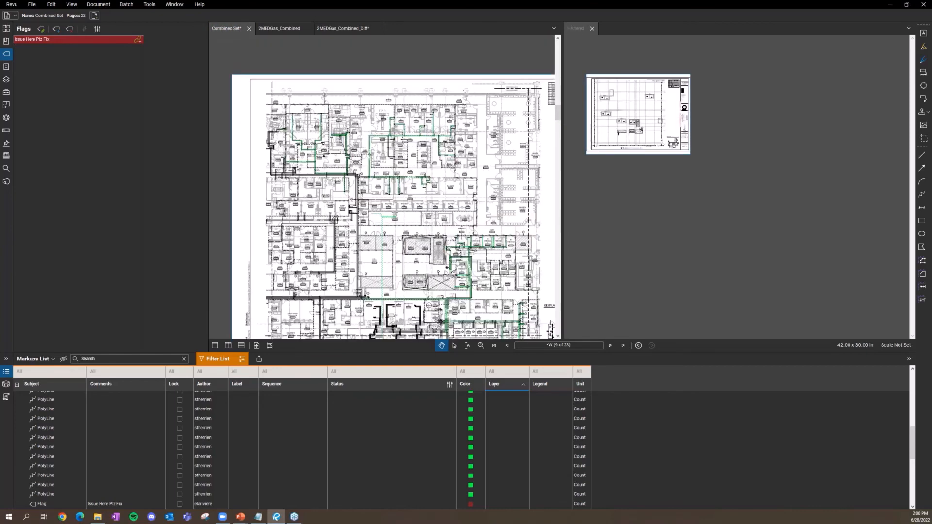